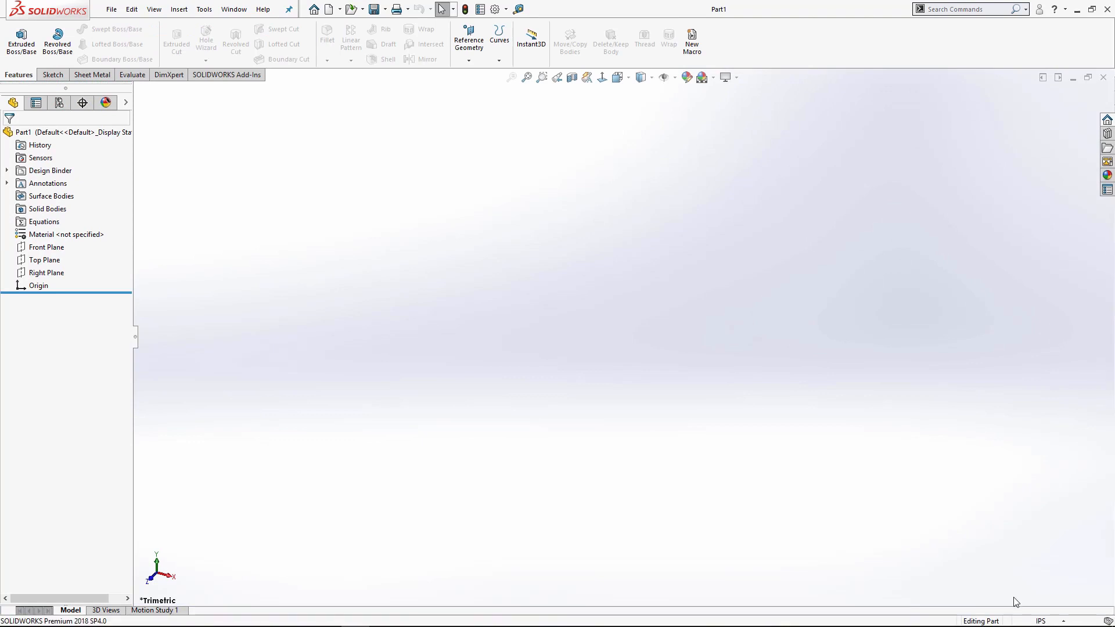
pyautogui.click(1037, 622)
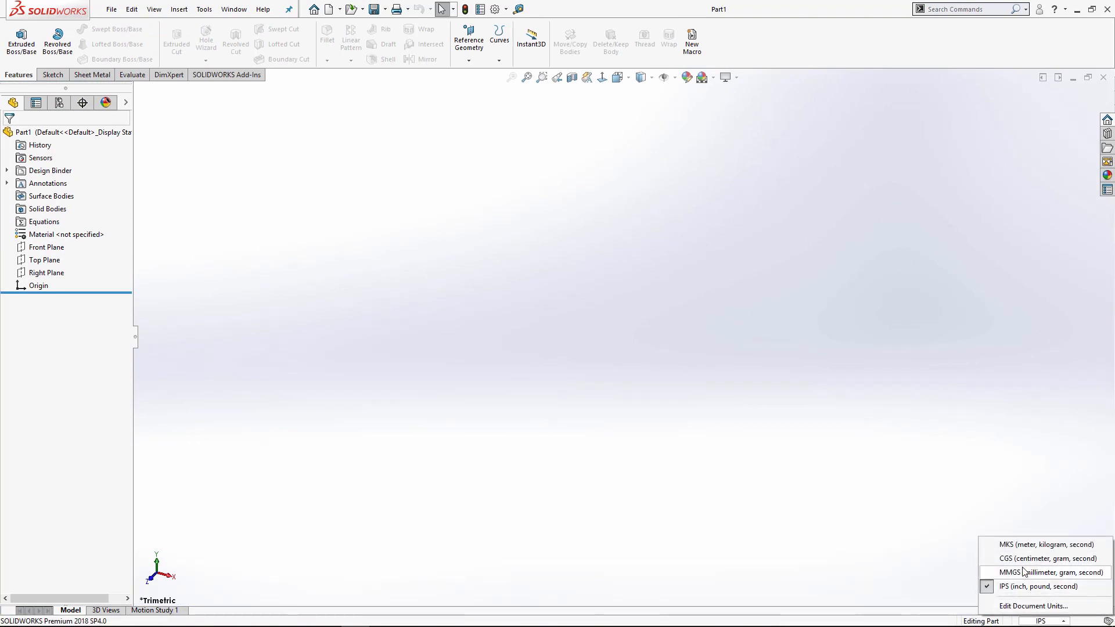
pyautogui.click(601, 390)
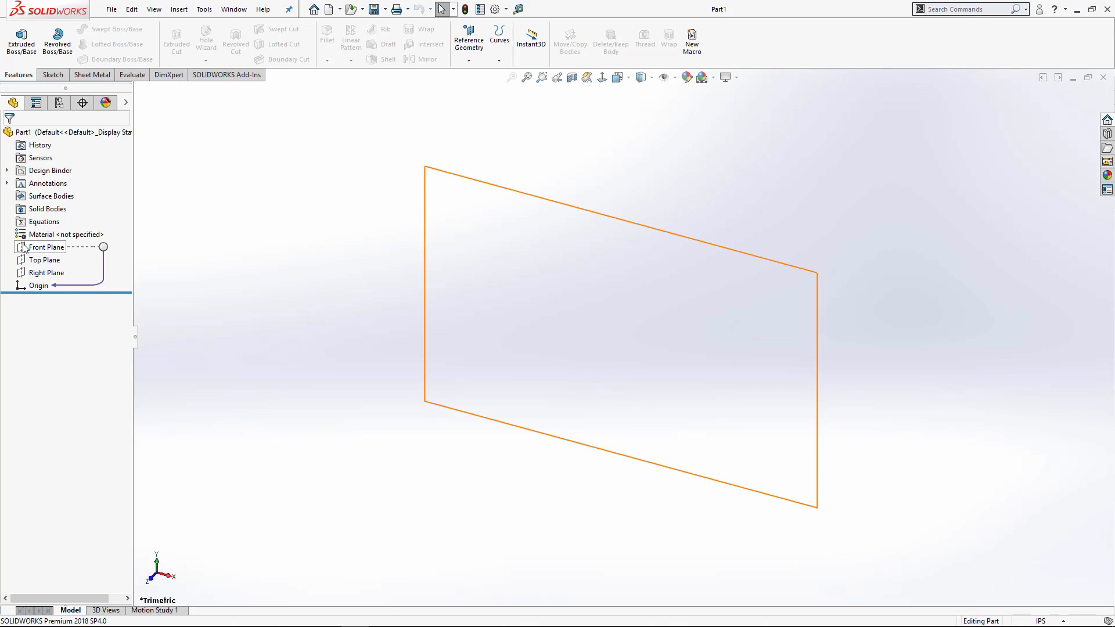
# Start a sketch on the Front Plane and draw a horizontal line about 2.41 in long from the origin
pyautogui.click(42, 247)
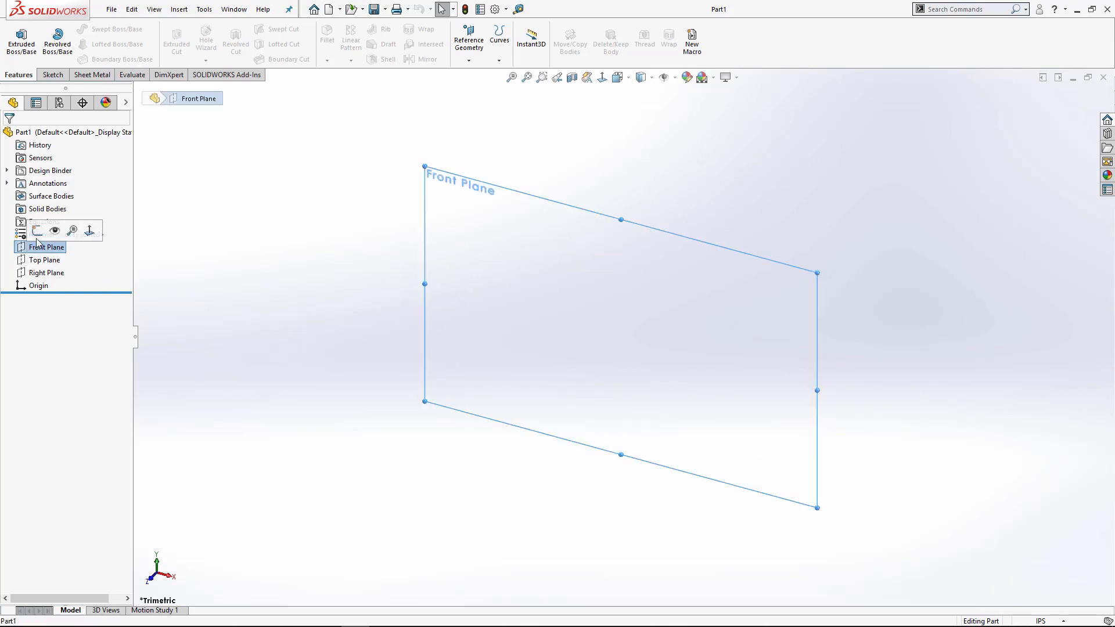
pyautogui.click(38, 232)
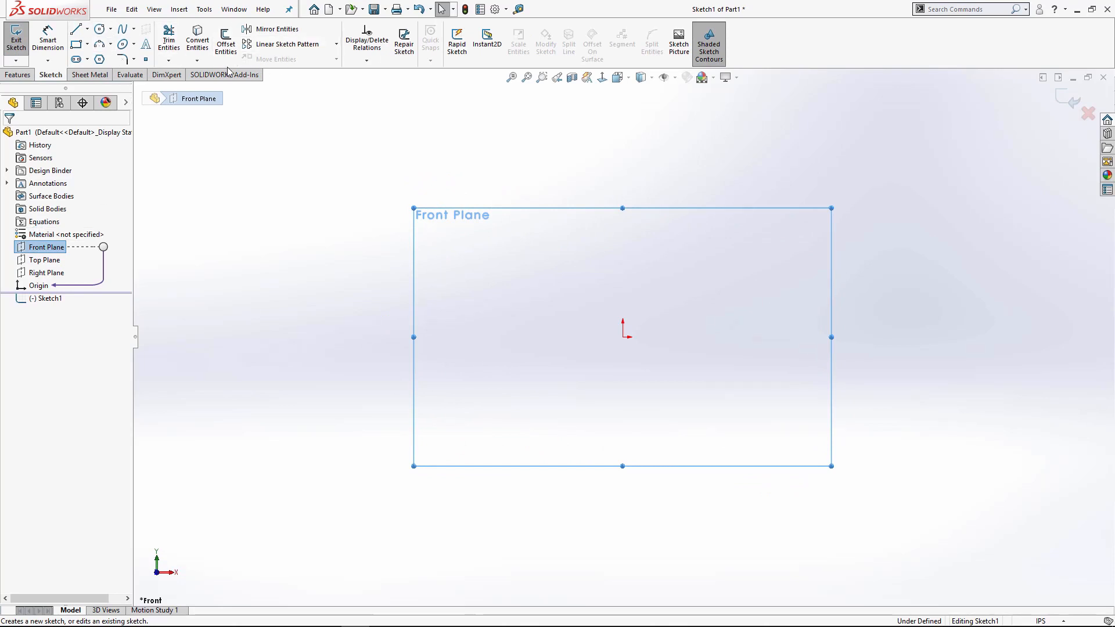
pyautogui.click(82, 31)
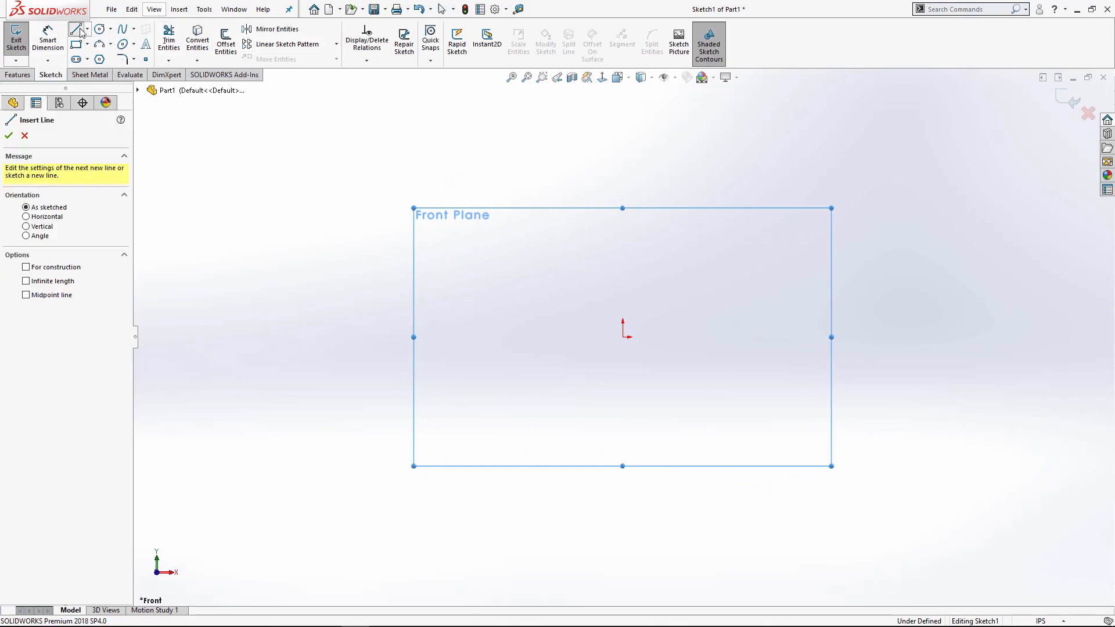
pyautogui.click(623, 337)
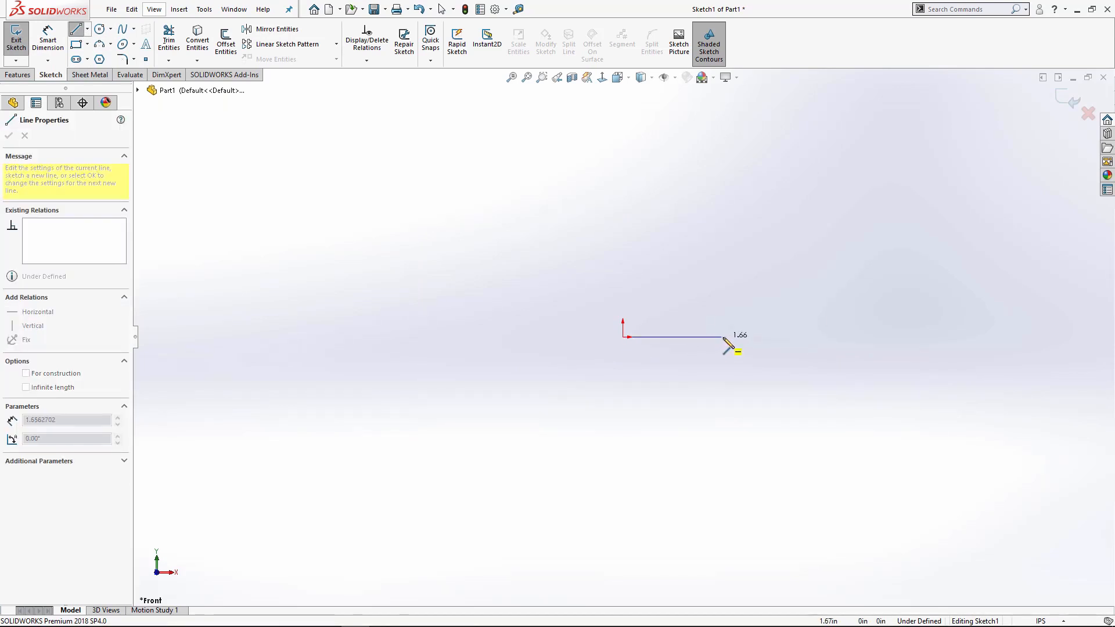
pyautogui.click(766, 337)
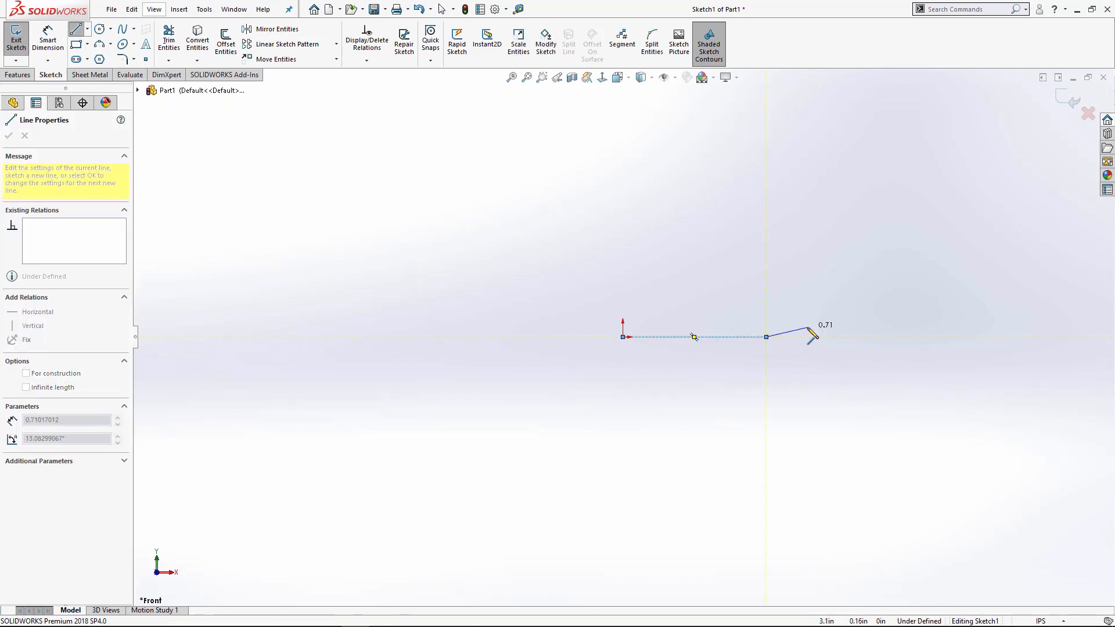
# Draw a tangent arc of about 0.29 in radius from the line's free end, curling up and back over the line
pyautogui.doubleClick(766, 338)
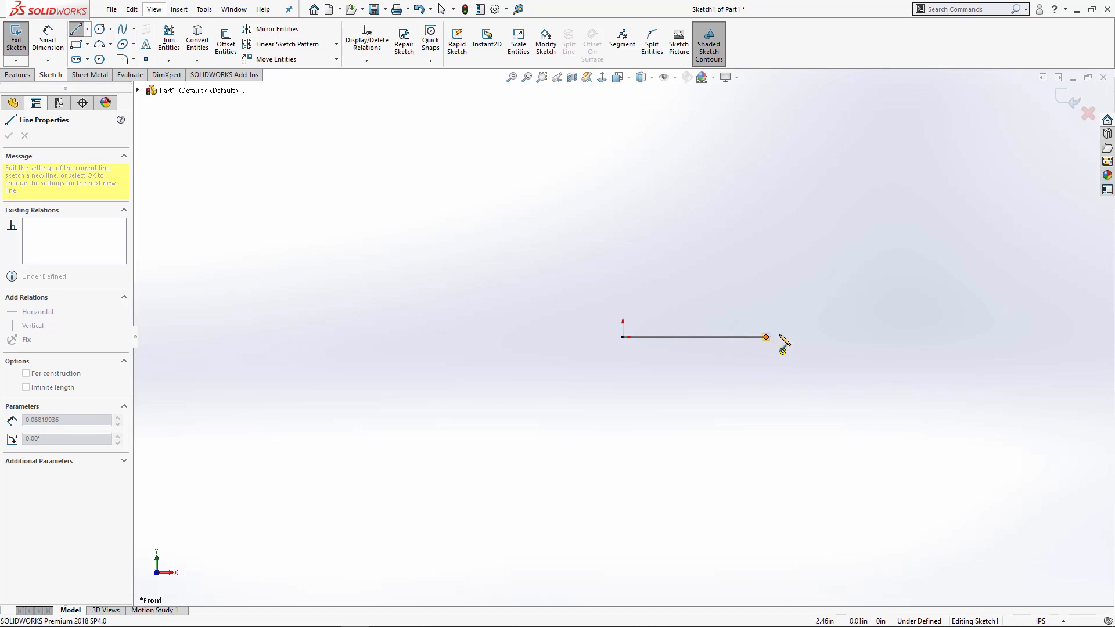
pyautogui.click(767, 337)
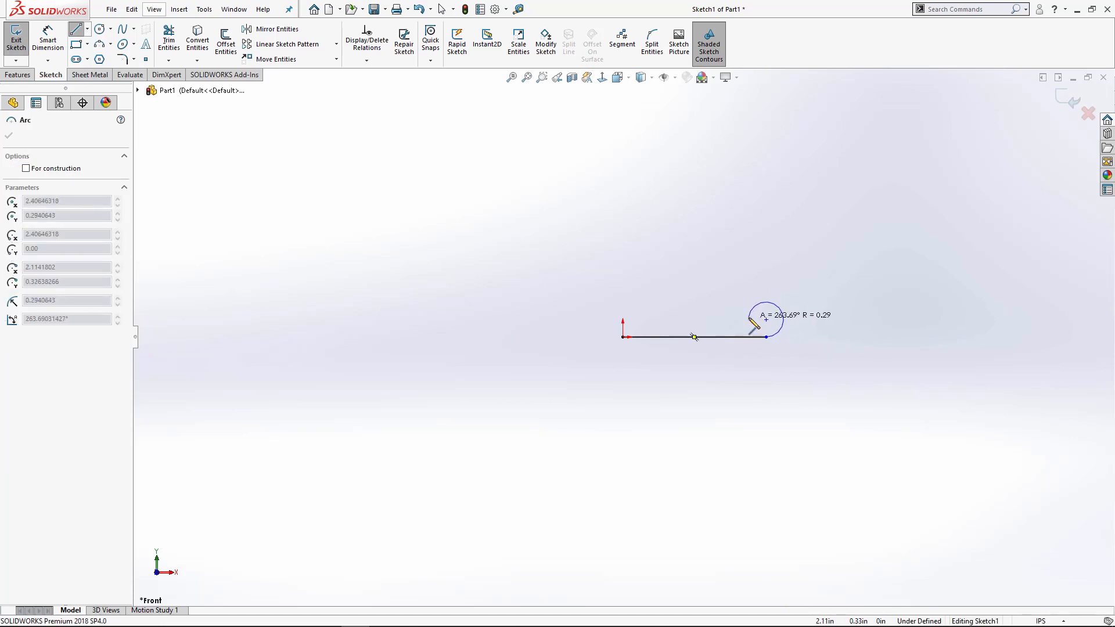
pyautogui.click(749, 317)
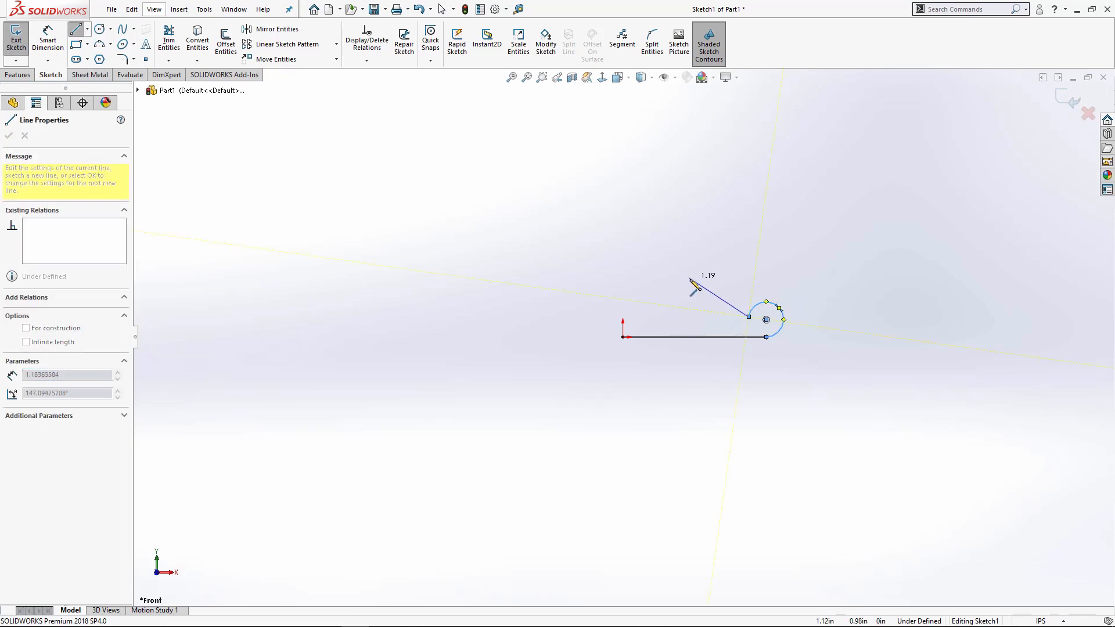
# Dimension the horizontal line's length to 2 in
pyautogui.click(48, 36)
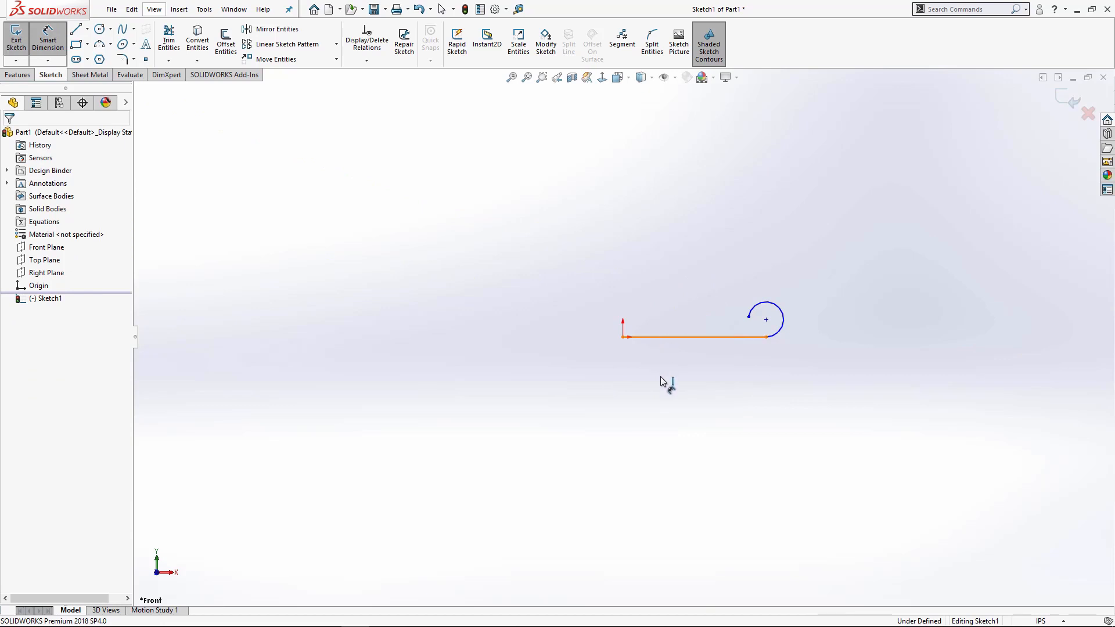
pyautogui.click(668, 337)
pyautogui.click(668, 373)
pyautogui.press('Return')
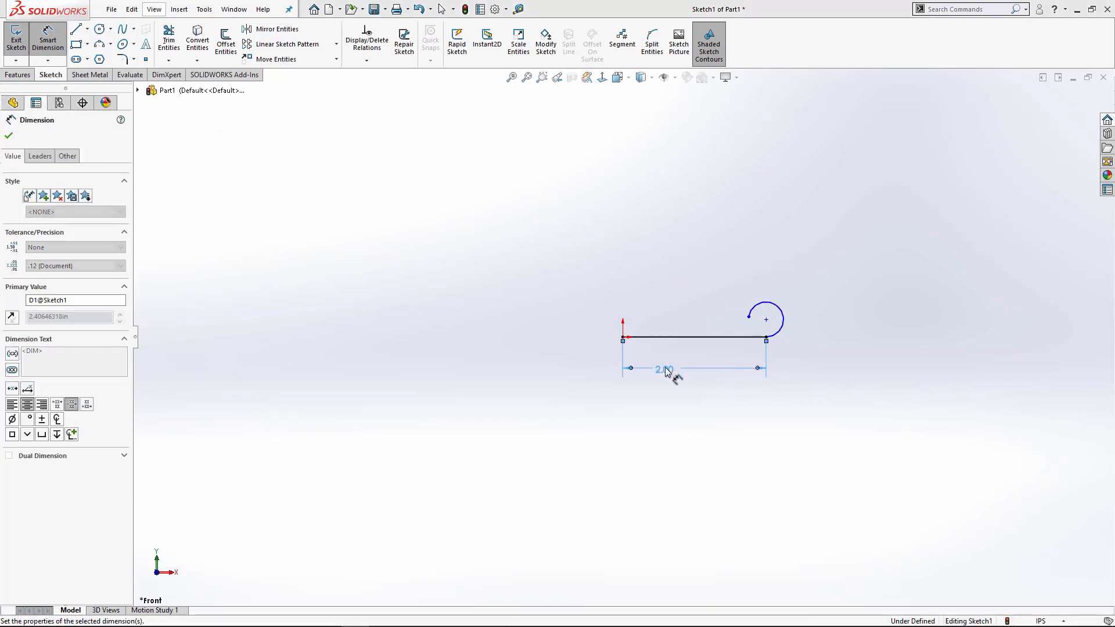
# Dimension the curled arc's radius to 0.125 in
pyautogui.click(782, 309)
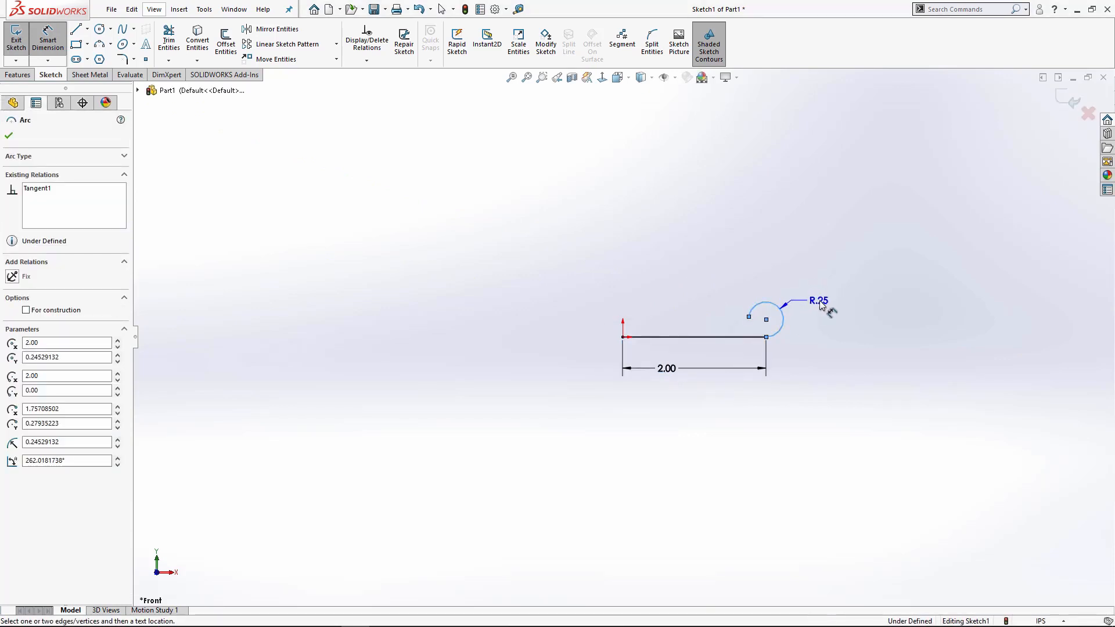
pyautogui.click(822, 300)
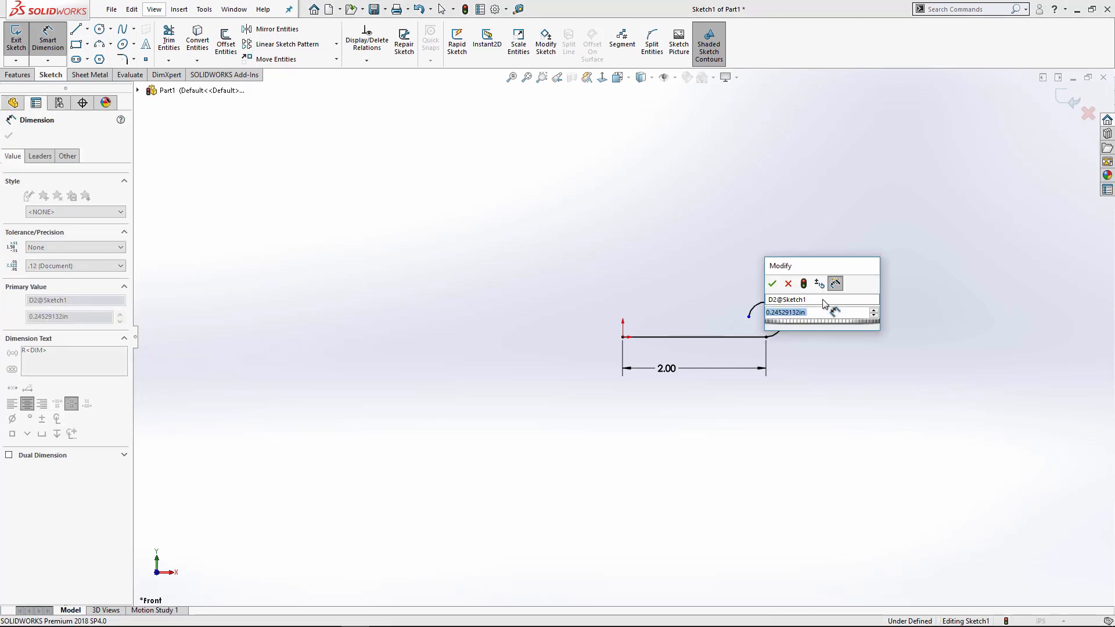
pyautogui.write('.125')
pyautogui.press('Return')
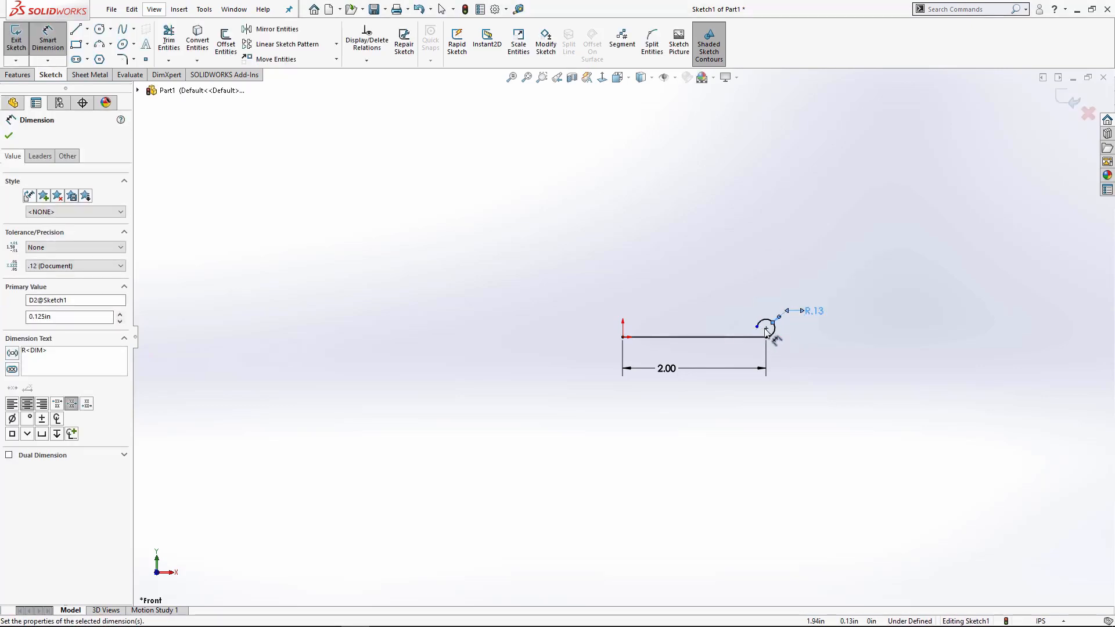
# Add a 70° angular dimension about the arc's center between its two endpoints, across the open gap
pyautogui.scroll(-6, 767, 331)
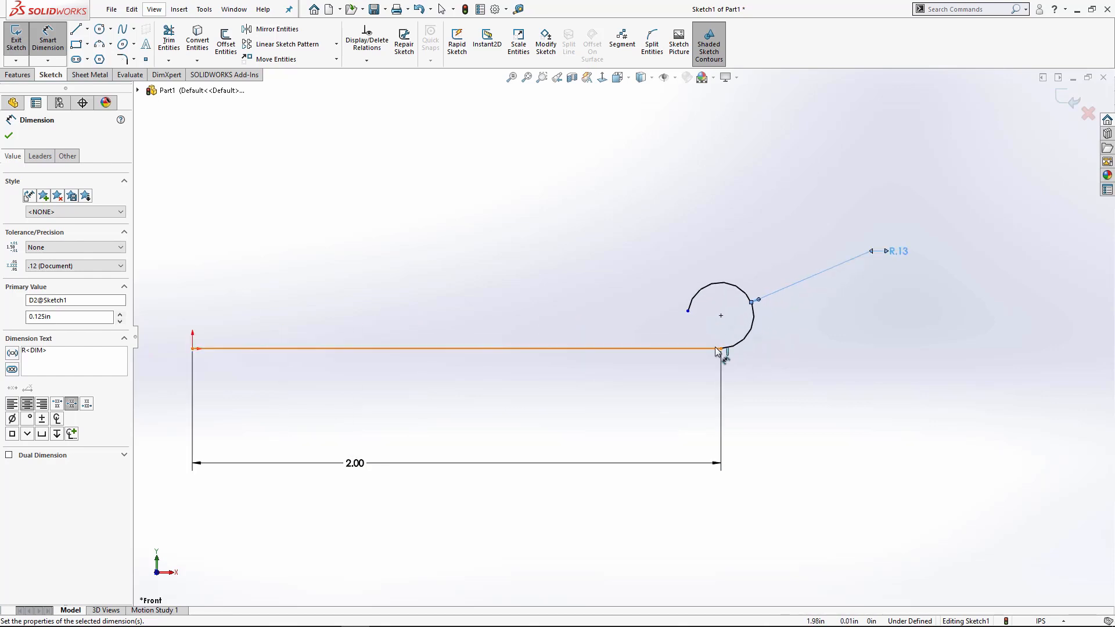
pyautogui.click(720, 317)
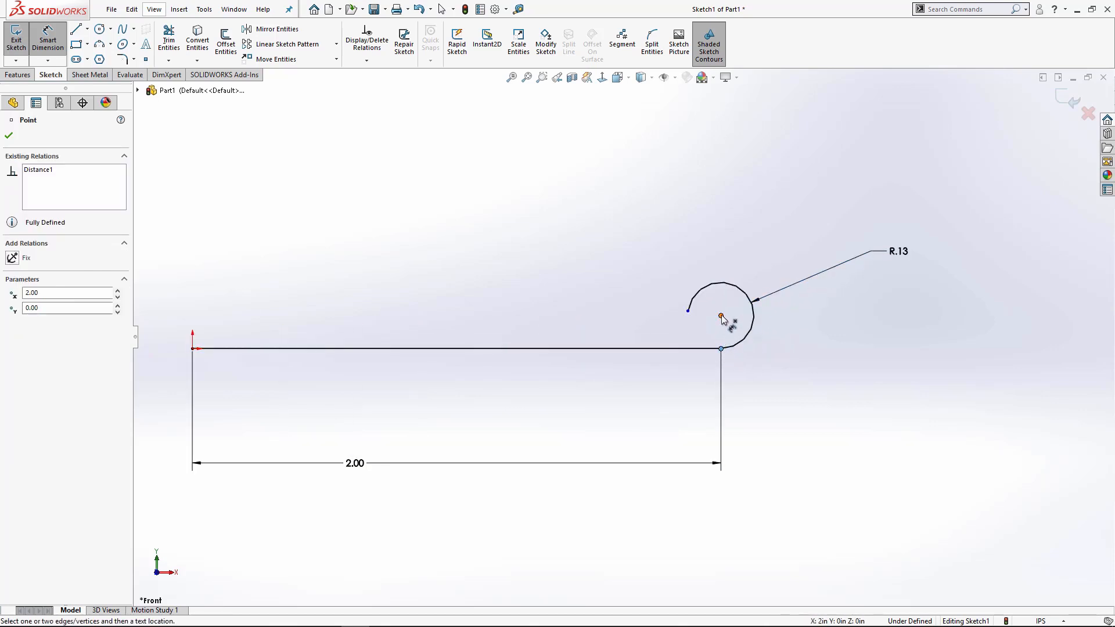
pyautogui.click(688, 310)
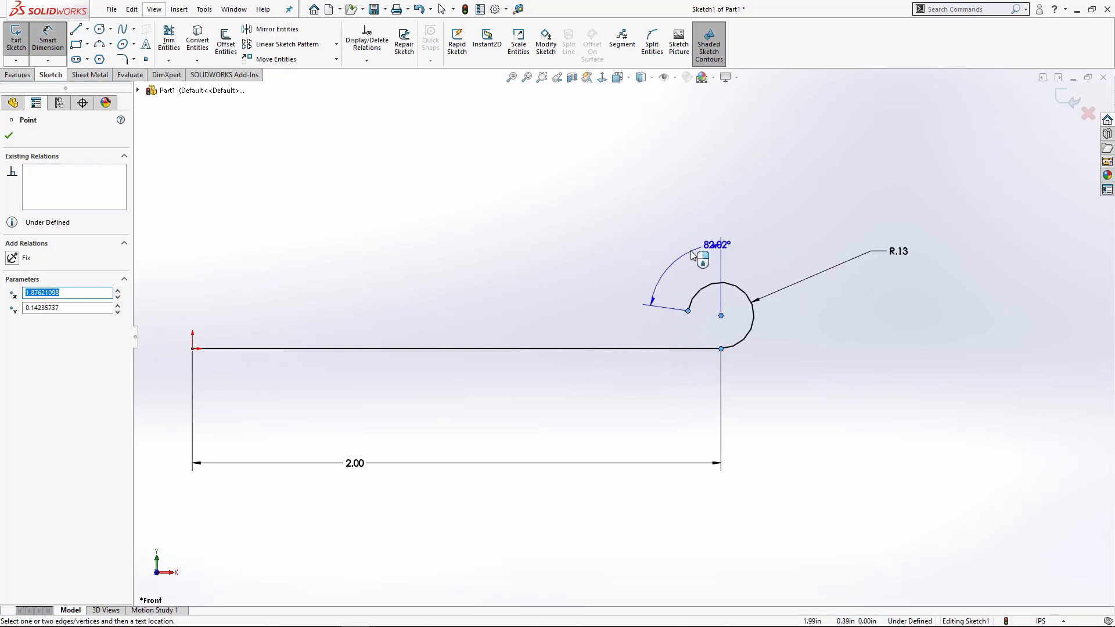
pyautogui.click(654, 377)
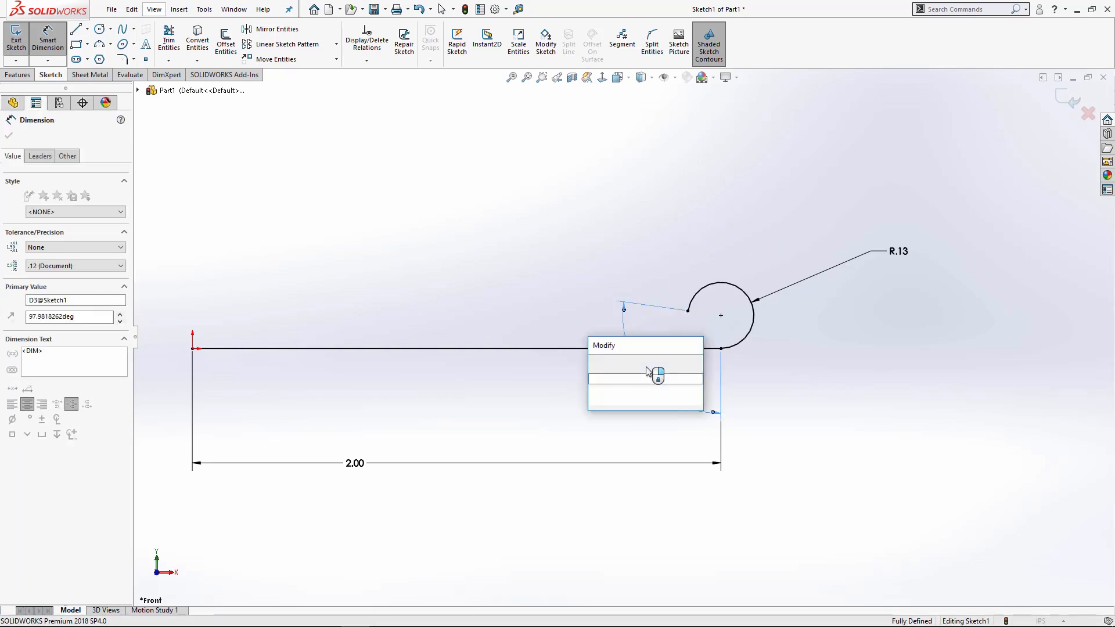
pyautogui.write('70')
pyautogui.press('Return')
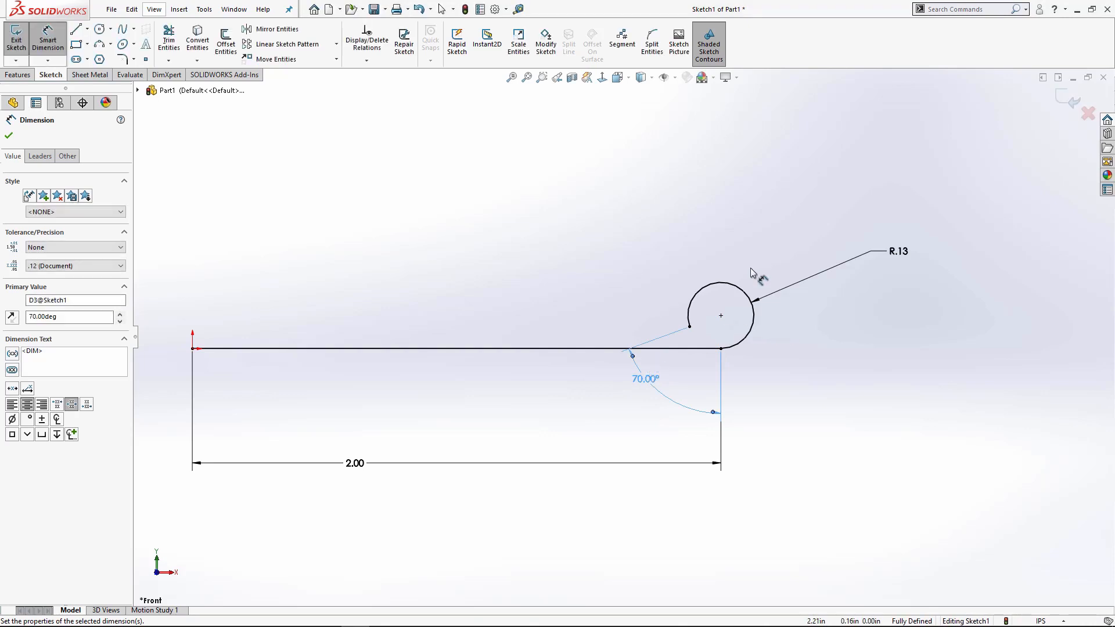
# Start a sheet metal Base Flange from the hinge profile and set its depth to 3 in
pyautogui.scroll(4, 632, 284)
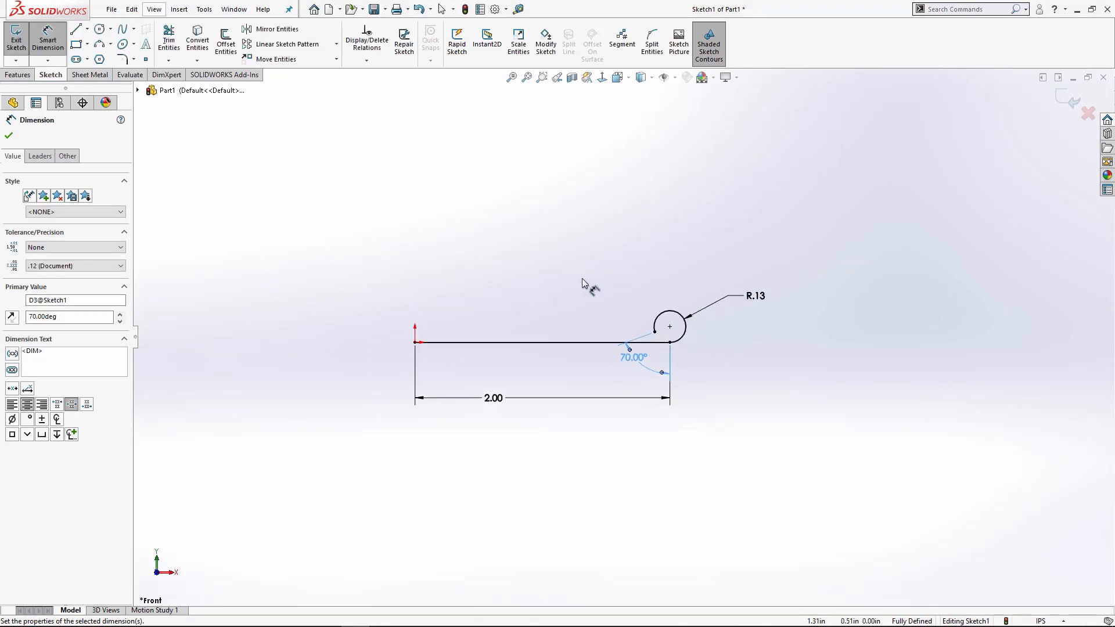
pyautogui.click(87, 75)
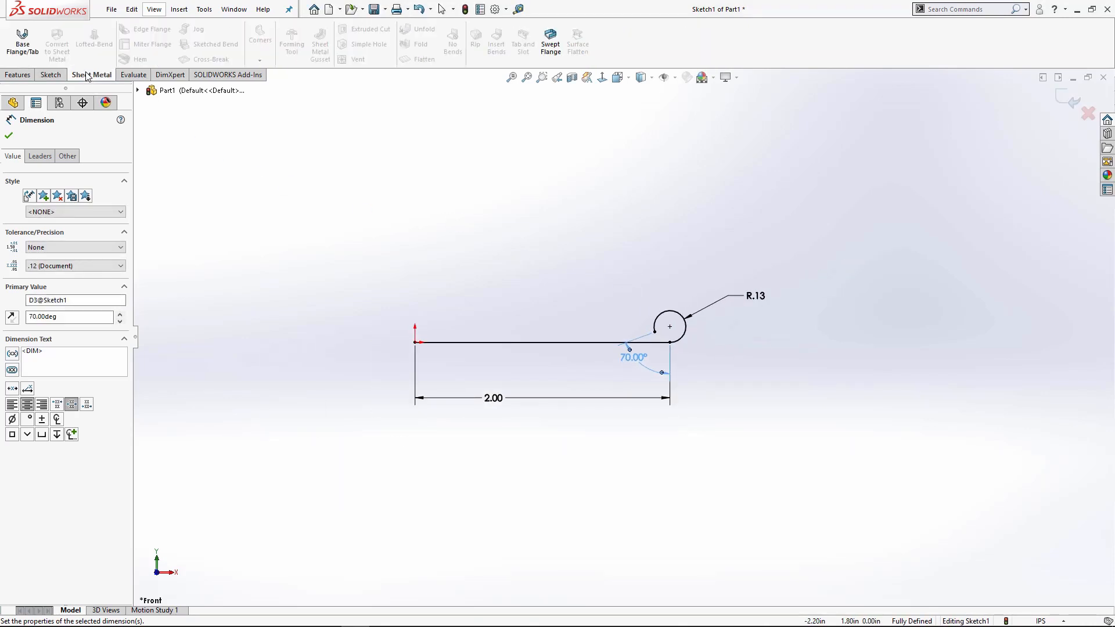
pyautogui.rightClick(89, 79)
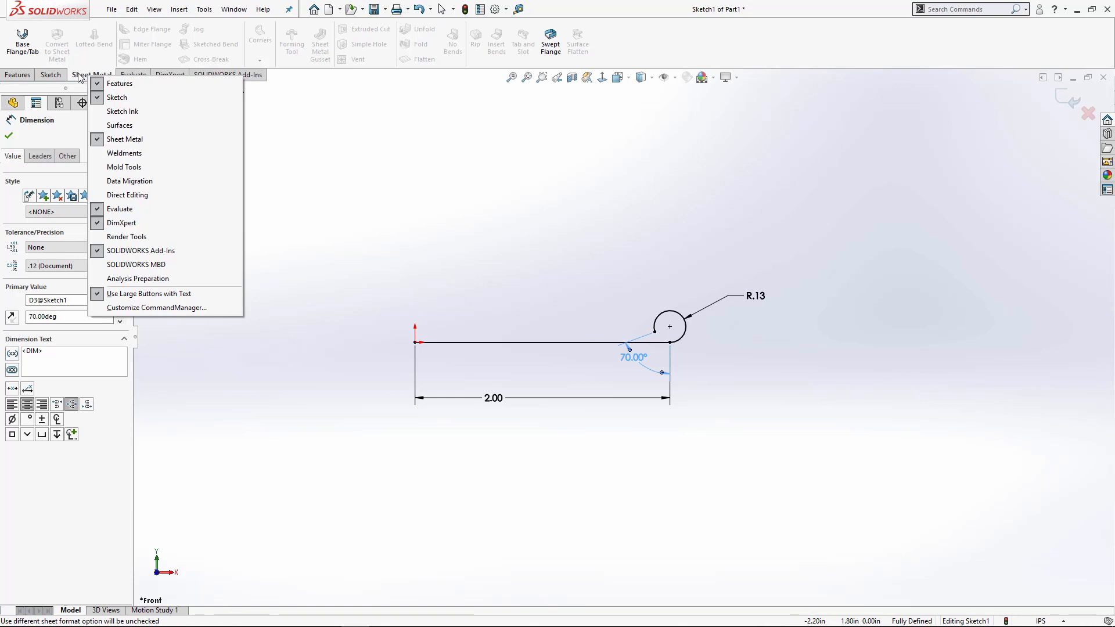
pyautogui.click(89, 52)
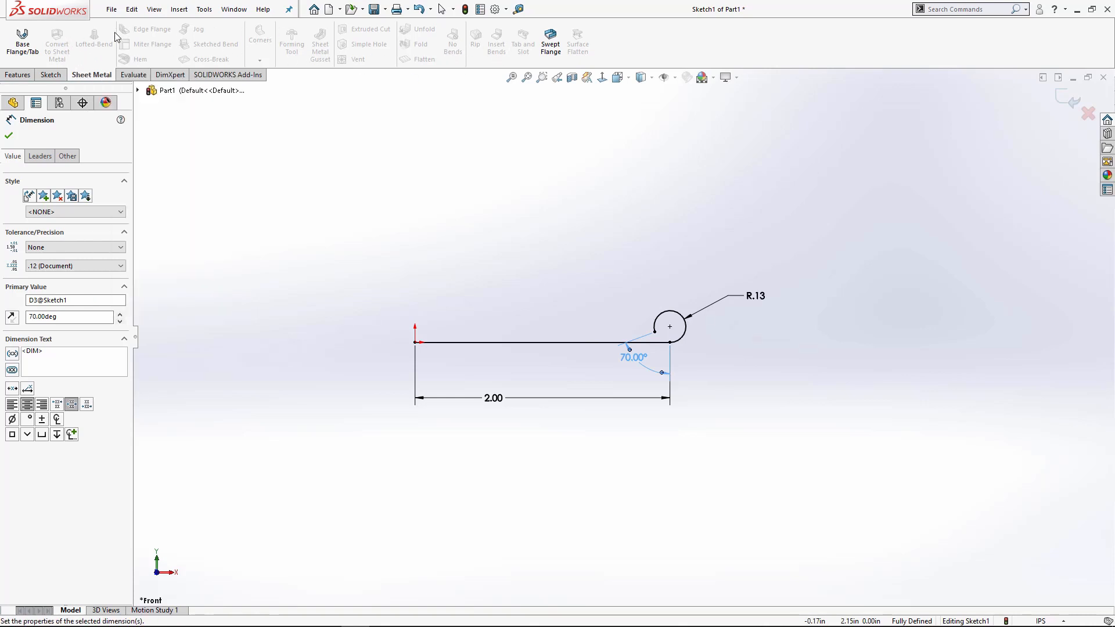
pyautogui.click(23, 38)
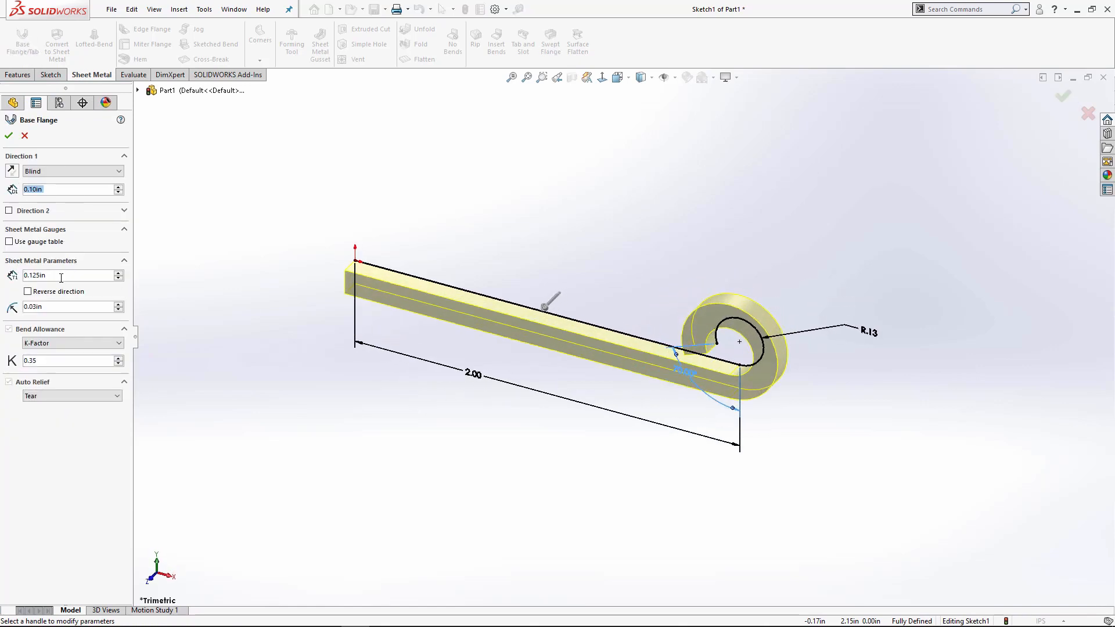
pyautogui.moveTo(525, 235); pyautogui.dragTo(612, 189, button='middle')
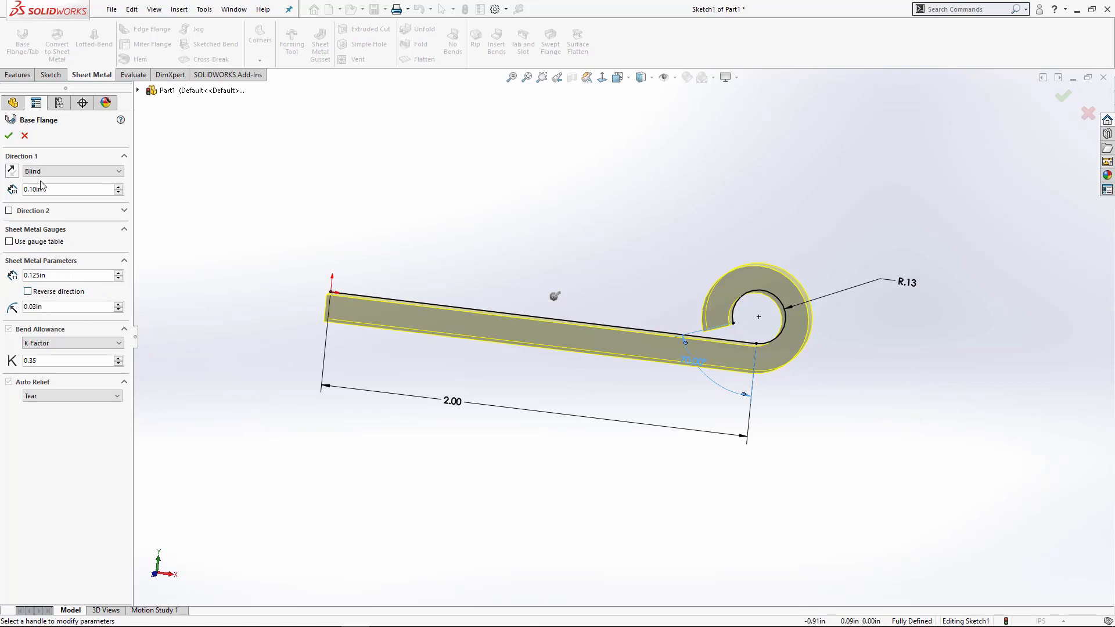
pyautogui.write('3')
pyautogui.press('Return')
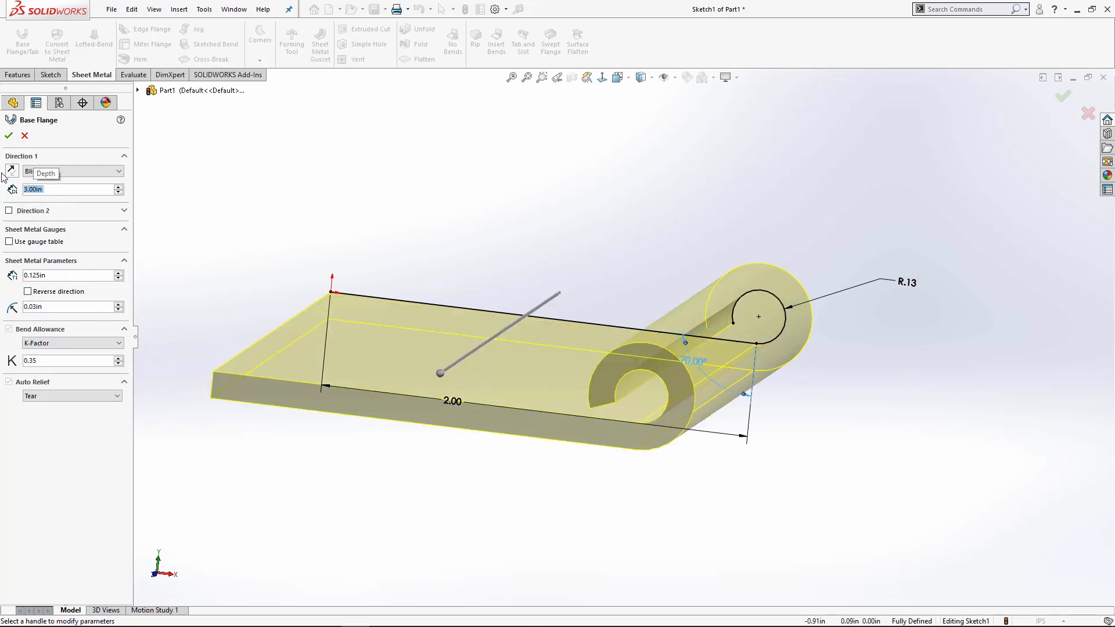
# Set the base flange's end condition to Mid Plane and create the flange
pyautogui.scroll(3, 431, 210)
pyautogui.moveTo(555, 213); pyautogui.dragTo(514, 270, button='middle')
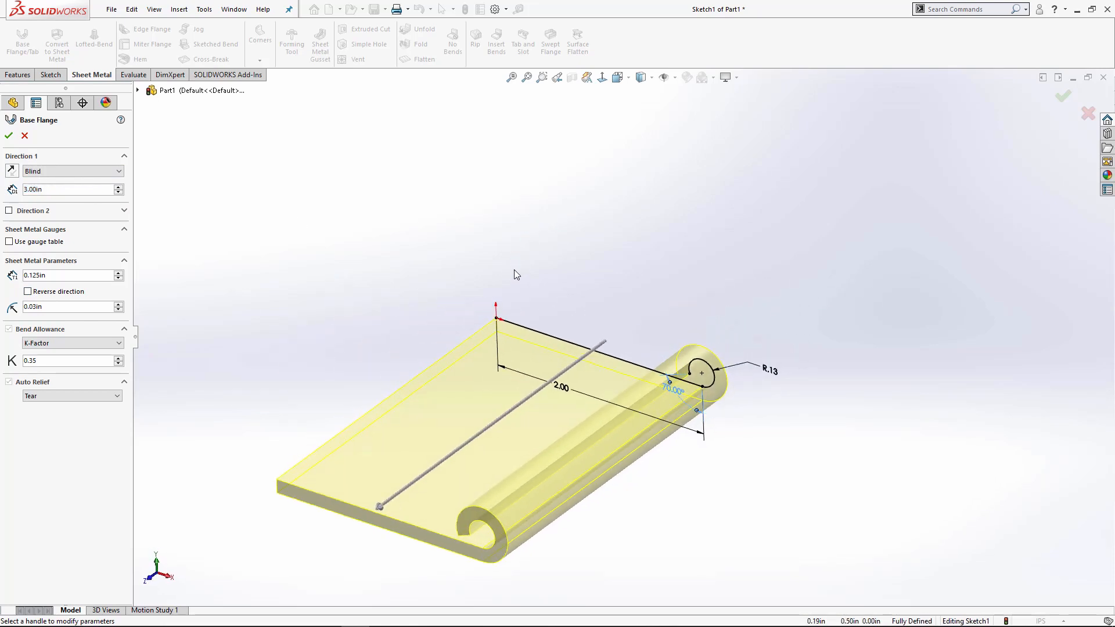
pyautogui.click(77, 172)
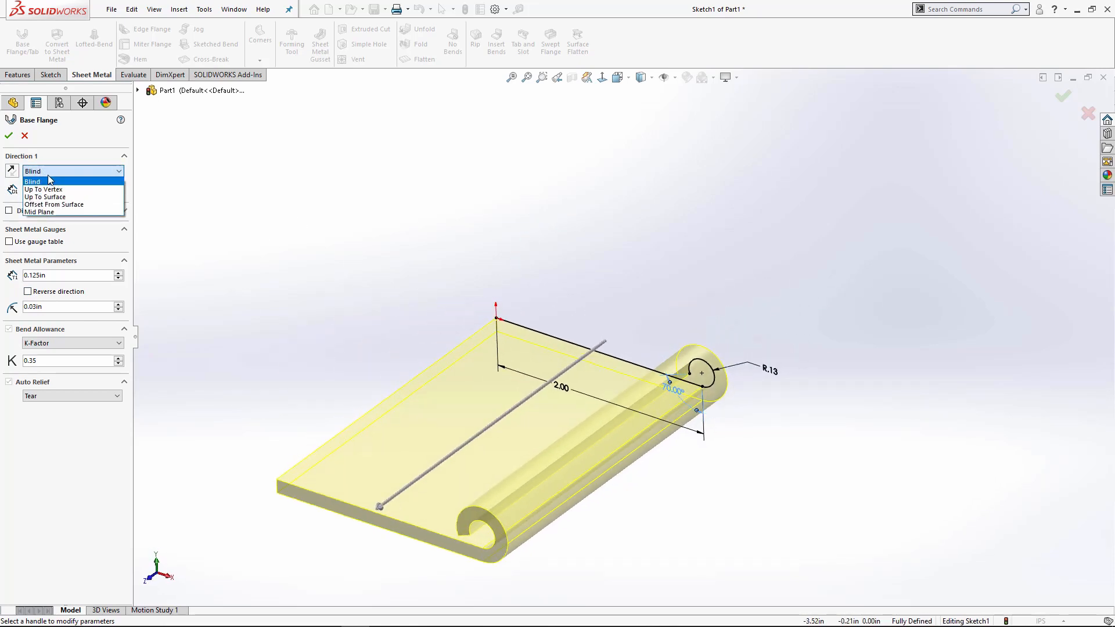
pyautogui.click(50, 212)
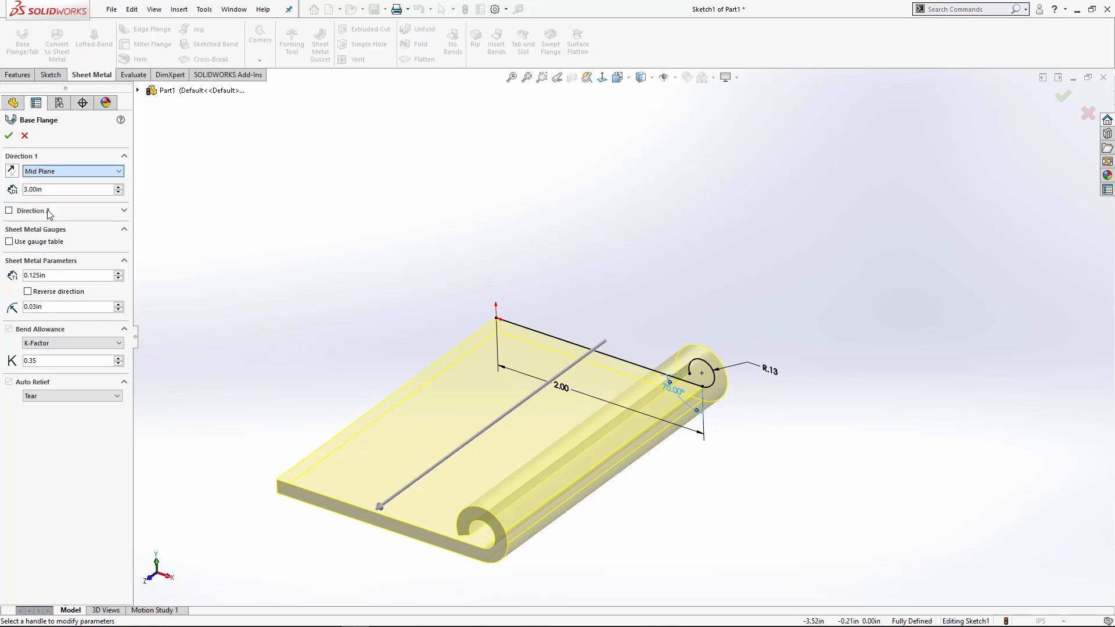
pyautogui.click(9, 139)
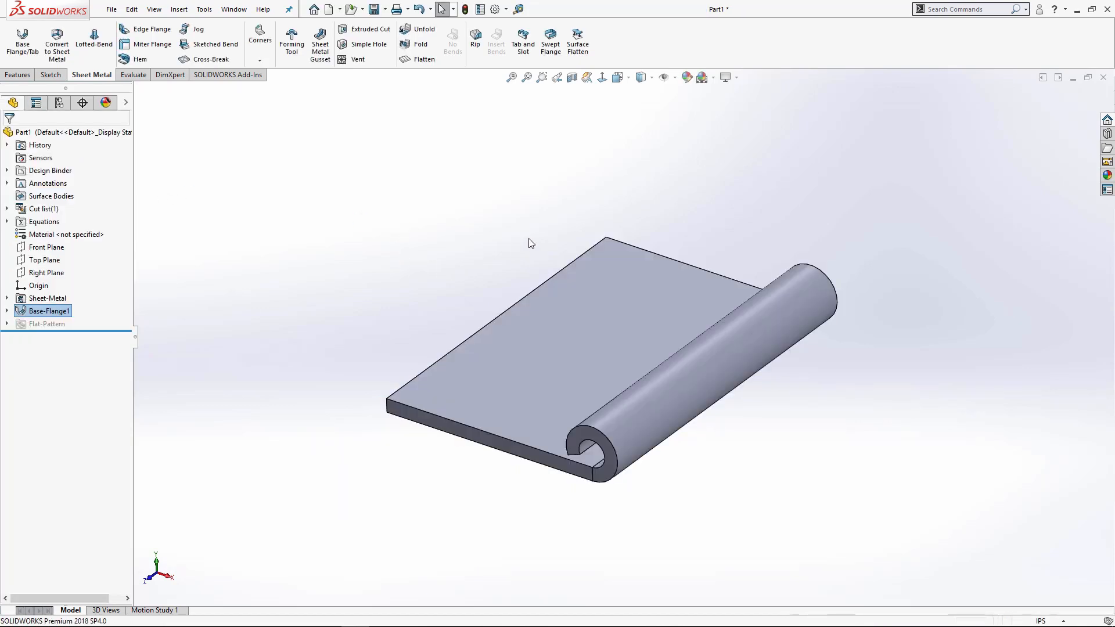
# Sketch a corner rectangle about 0.95 by 1.43 in on the leaf's flat face, from the knuckle's outer edge across onto the leaf
pyautogui.click(588, 318)
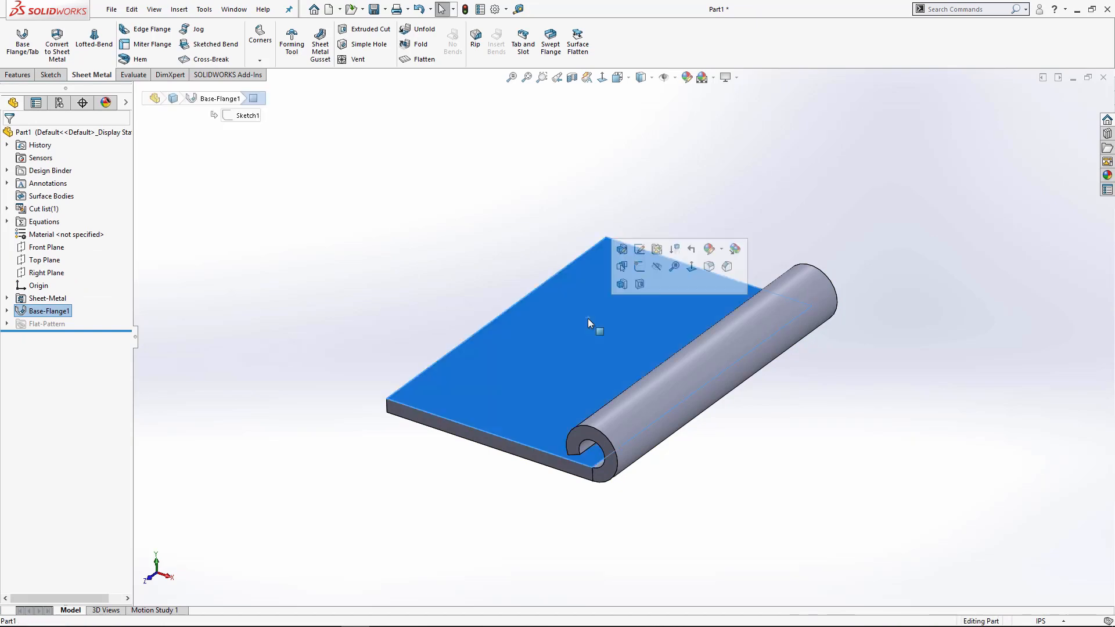
pyautogui.click(639, 268)
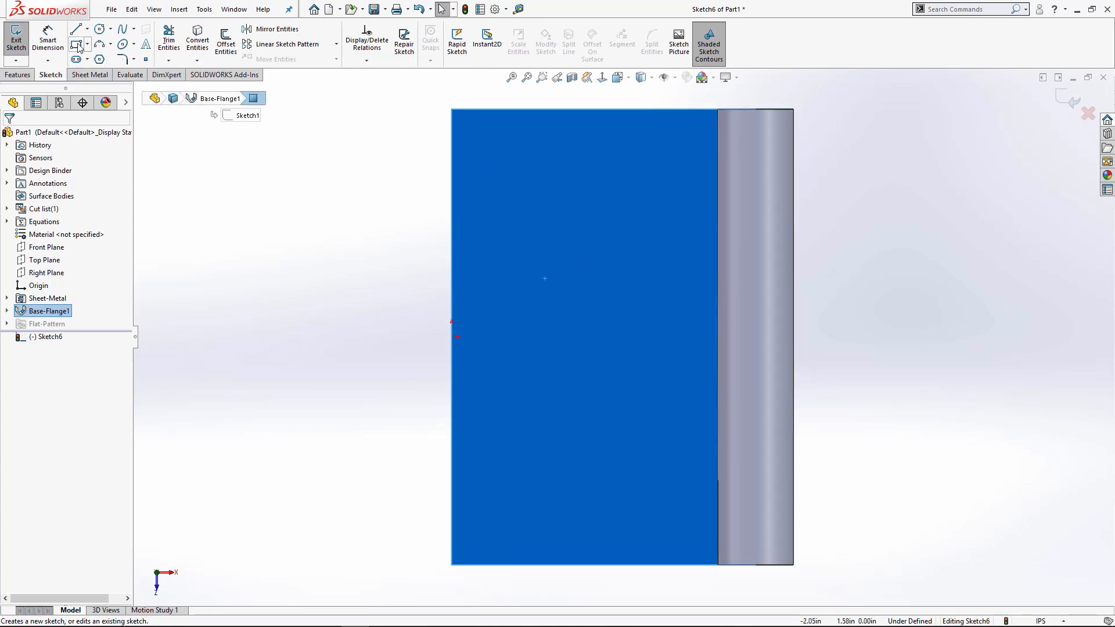
pyautogui.click(76, 44)
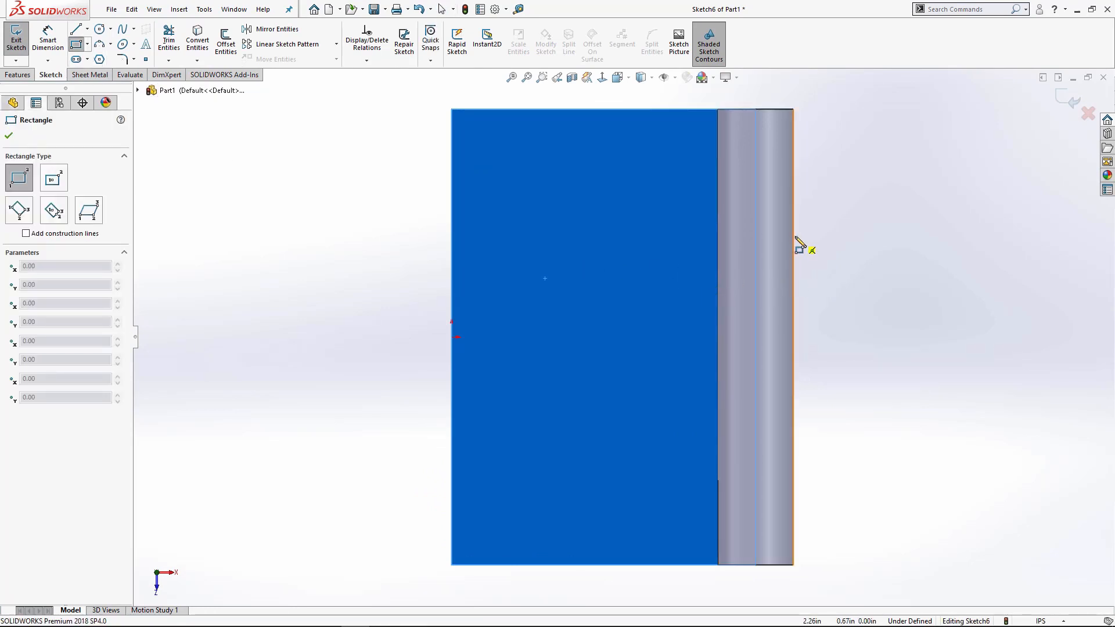
pyautogui.click(794, 233)
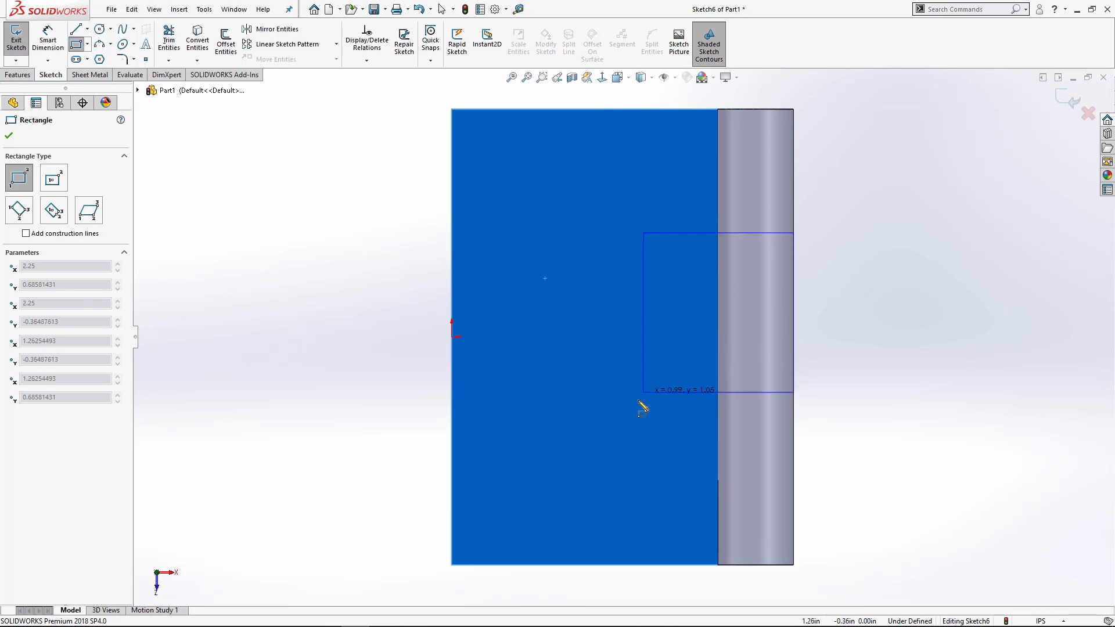
pyautogui.click(649, 450)
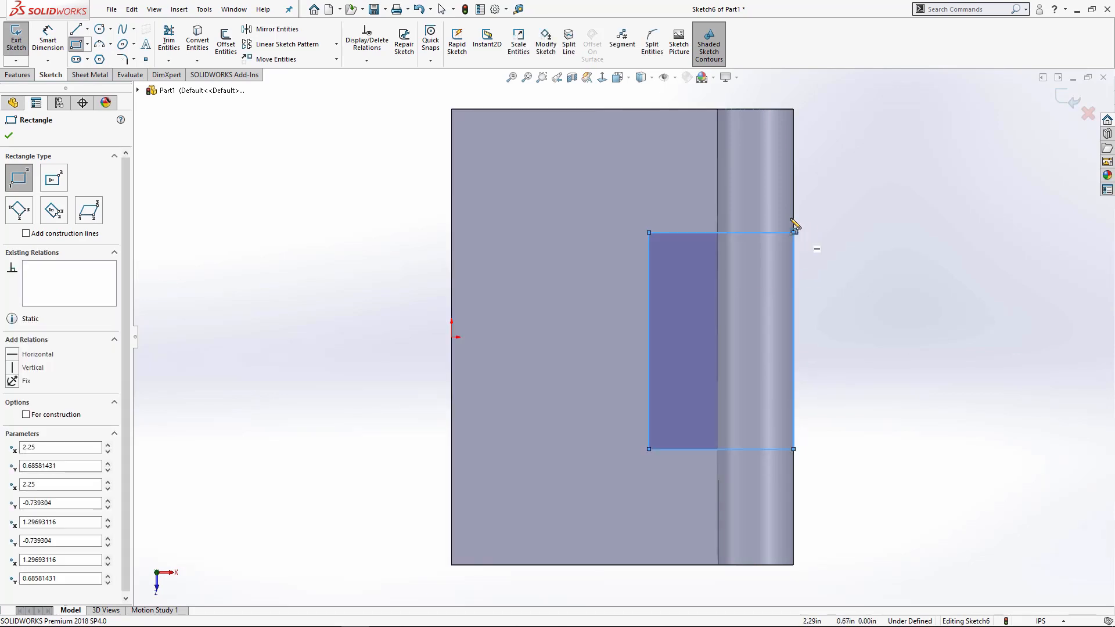
# Show the sketch relations to examine those on the rectangle, and hide them again
pyautogui.click(675, 78)
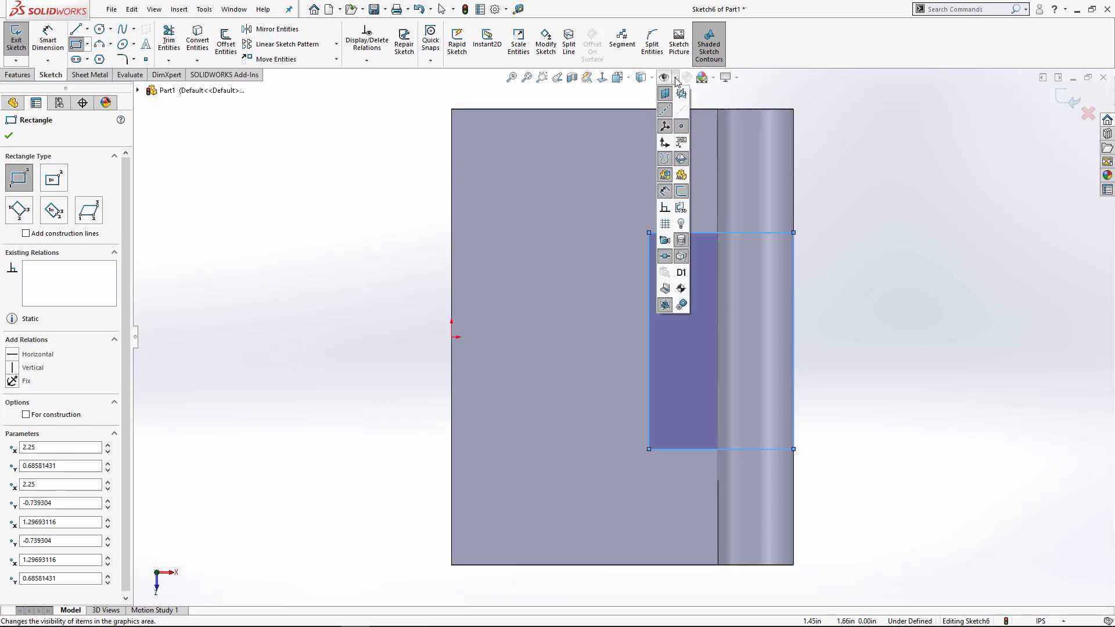
pyautogui.click(665, 208)
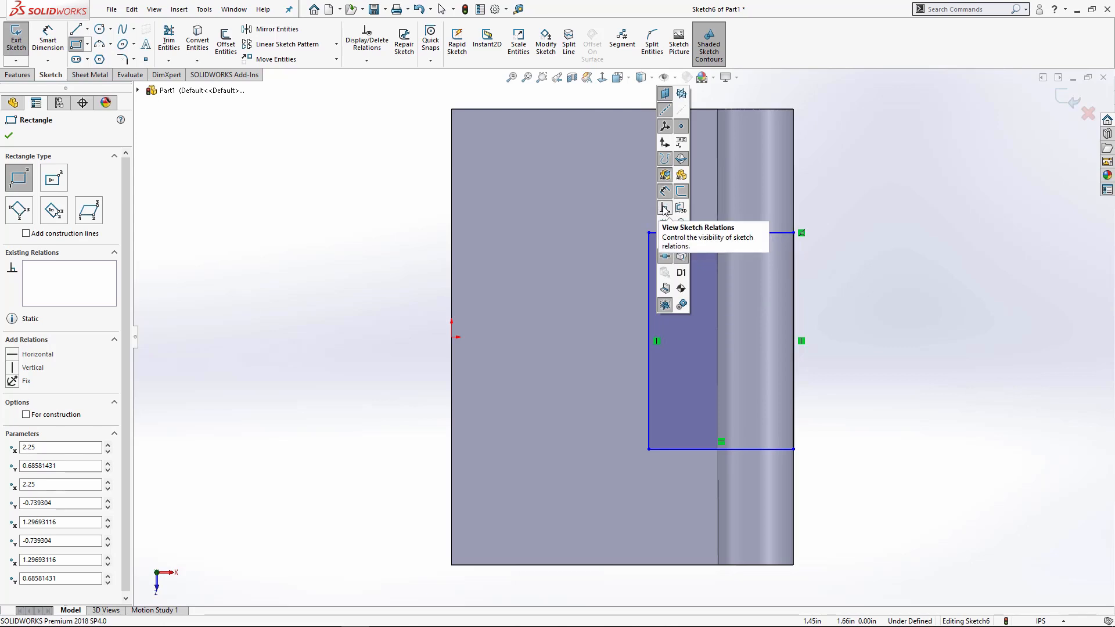
pyautogui.click(665, 208)
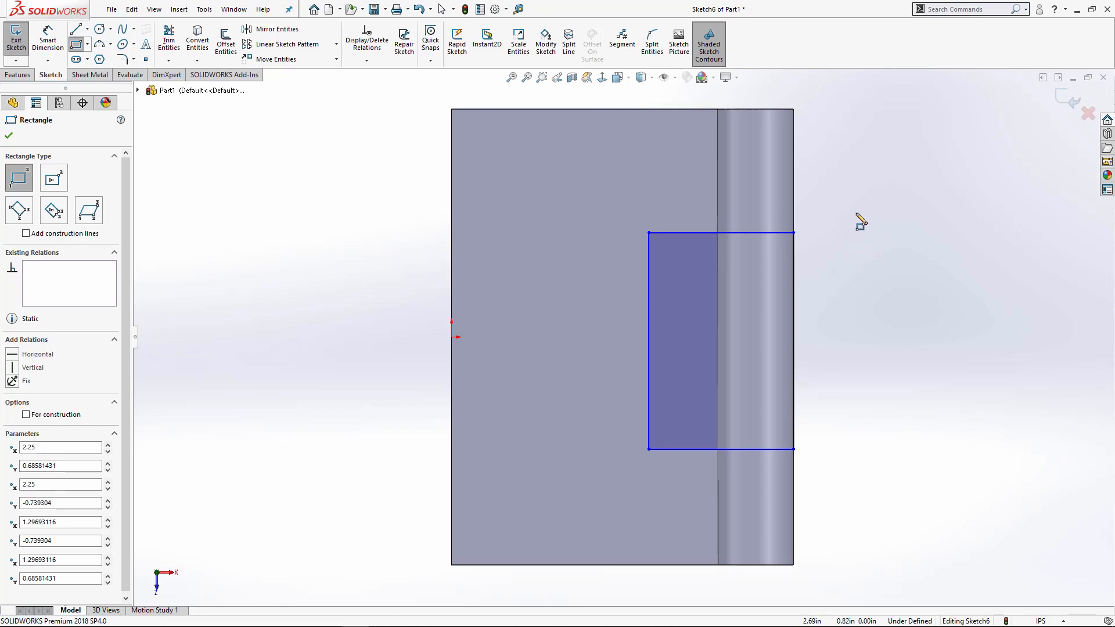
# Finish the rectangle and stretch it by moving its upper horizontal edge toward the end of the knuckle
pyautogui.rightClick(859, 221)
pyautogui.click(865, 214)
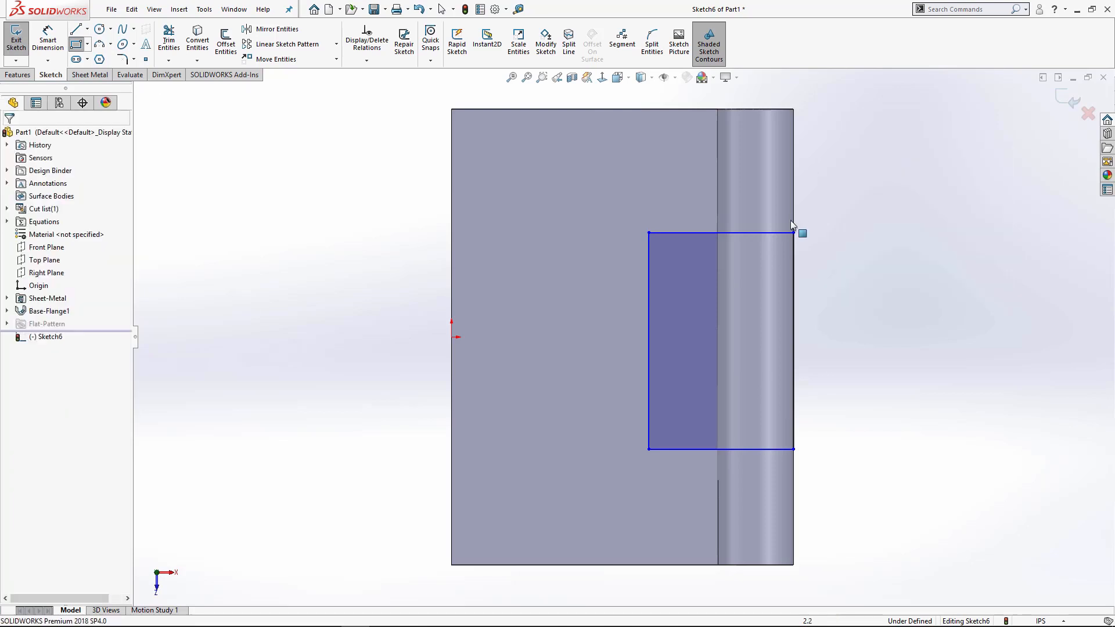
pyautogui.moveTo(749, 158)
pyautogui.mouseDown()
pyautogui.moveTo(742, 195)
pyautogui.moveTo(746, 166)
pyautogui.mouseUp()
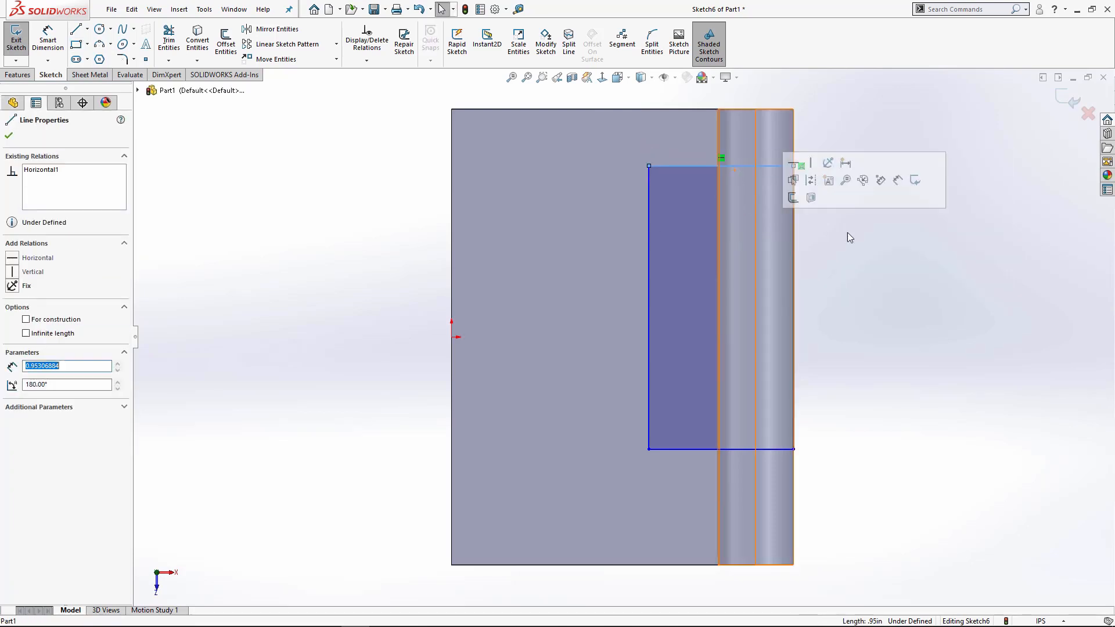
pyautogui.click(885, 255)
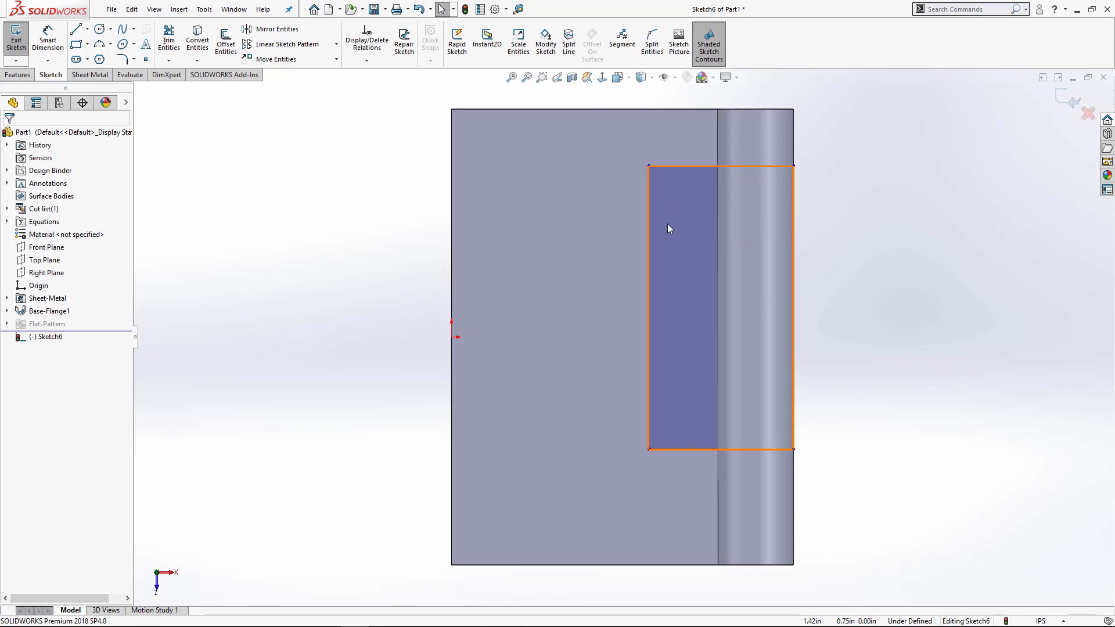
# Draw a centerline from the origin to the midpoint of the rectangle's inner vertical edge
pyautogui.click(87, 29)
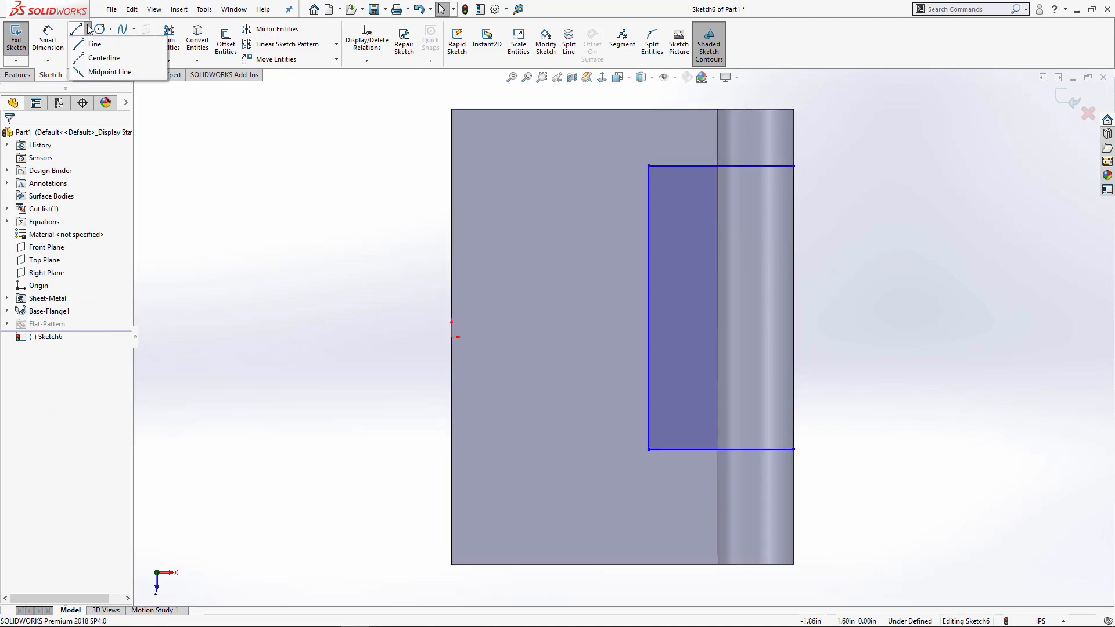
pyautogui.click(92, 58)
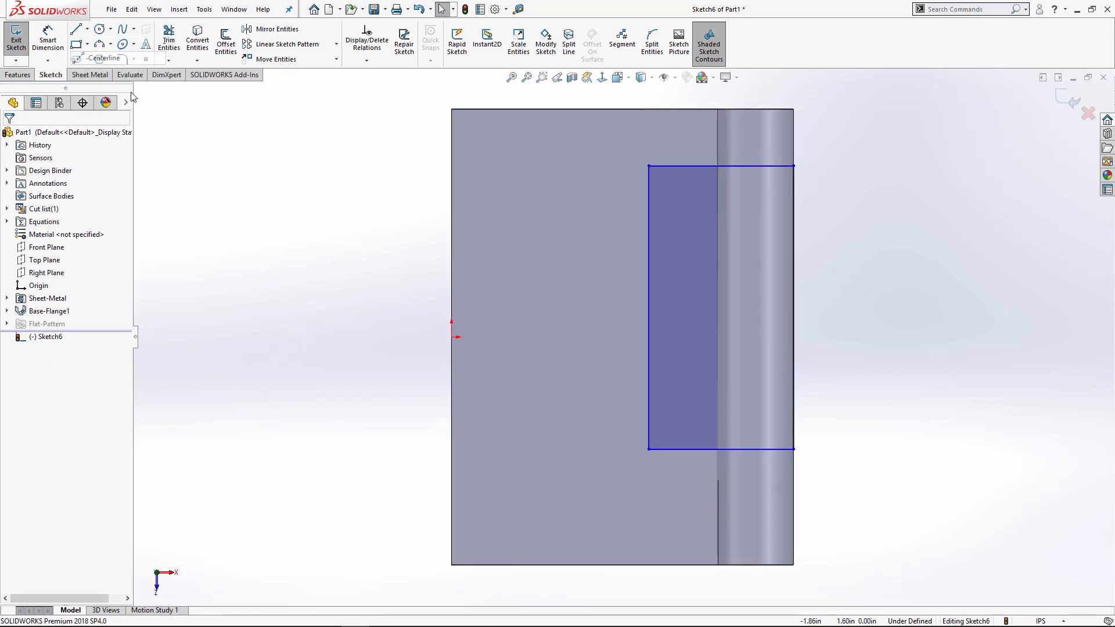
pyautogui.click(452, 337)
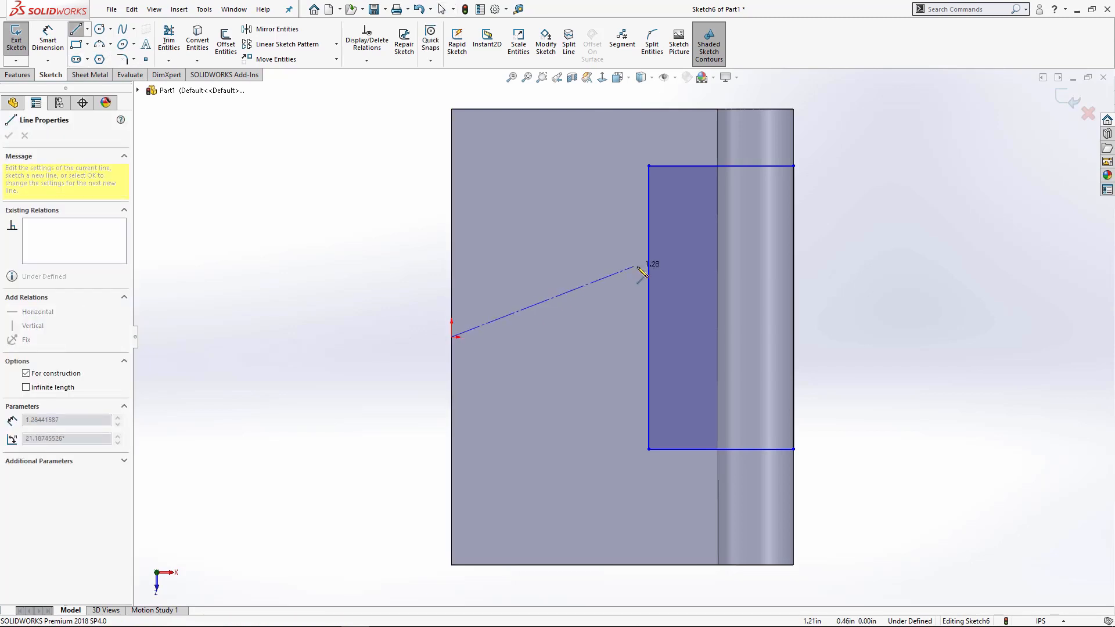
pyautogui.click(649, 306)
pyautogui.rightClick(395, 256)
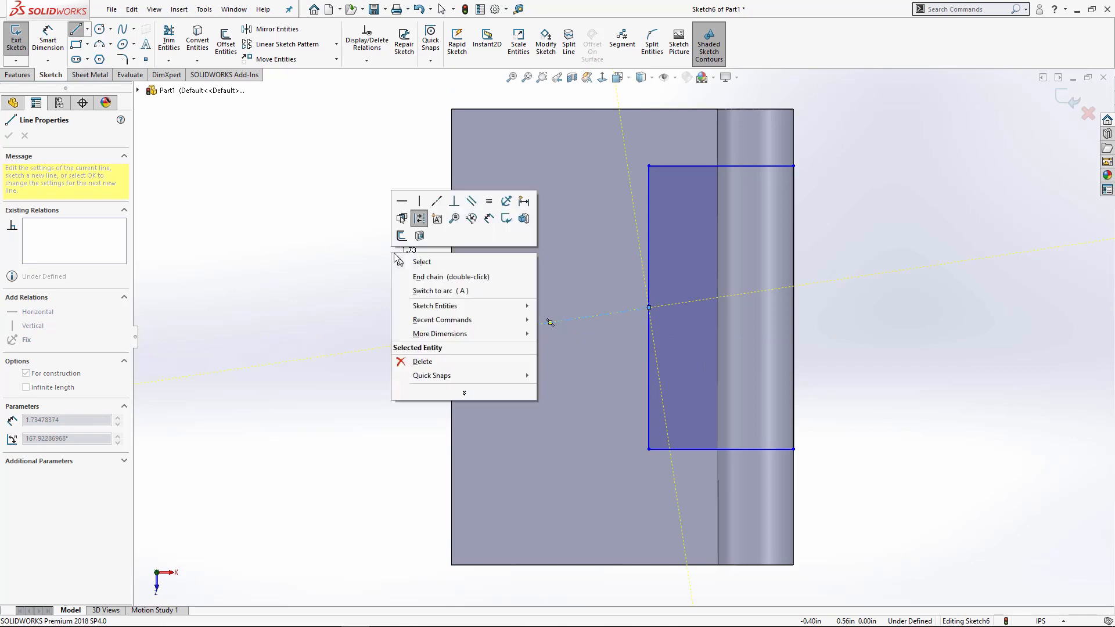
pyautogui.click(410, 259)
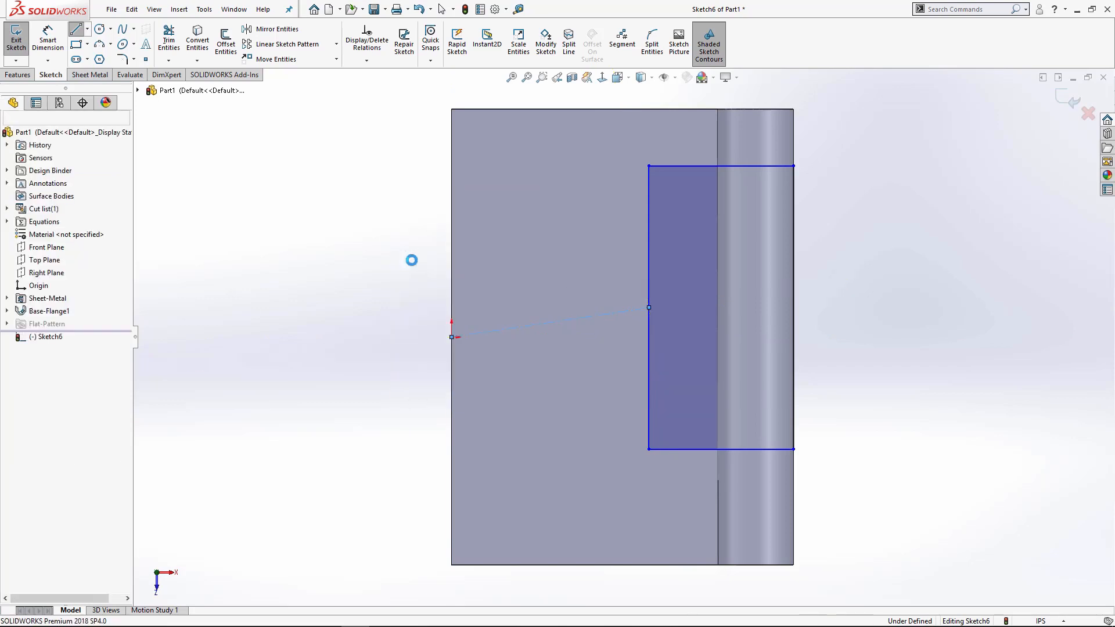
# Make the centerline horizontal and shrink the rectangle by moving its upper inner corner toward the centerline
pyautogui.click(503, 330)
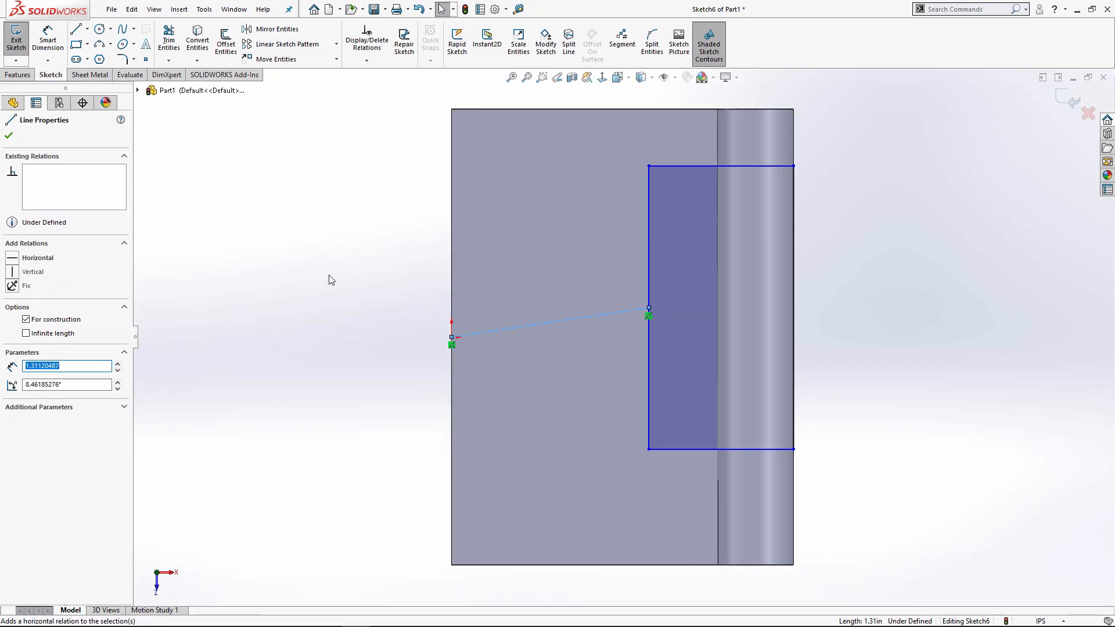
pyautogui.click(12, 259)
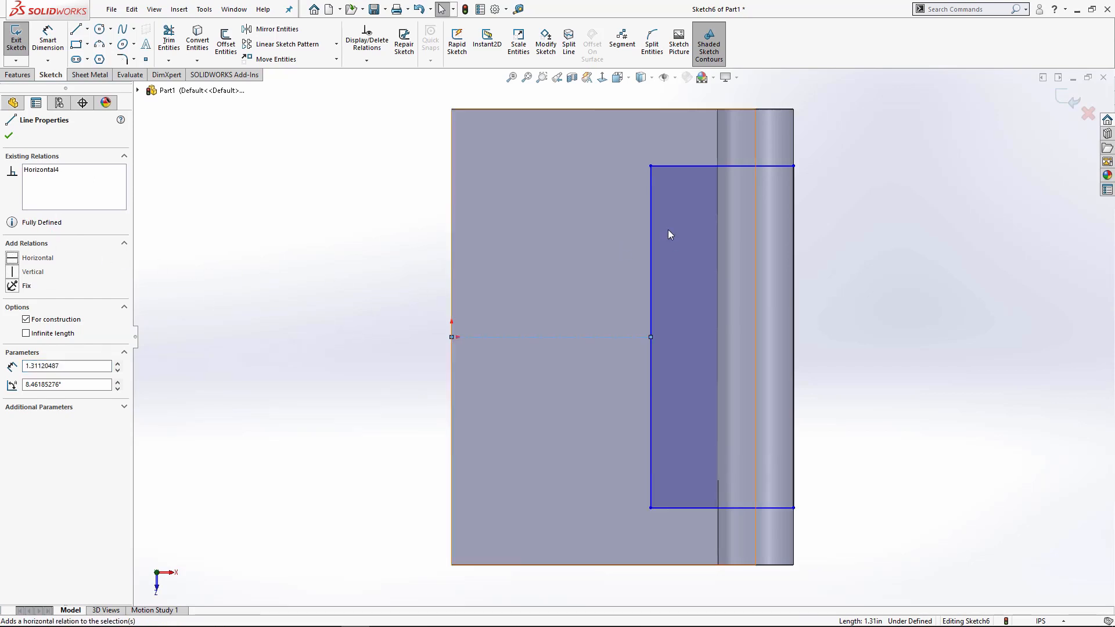
pyautogui.moveTo(650, 167); pyautogui.dragTo(646, 230)
pyautogui.click(863, 329)
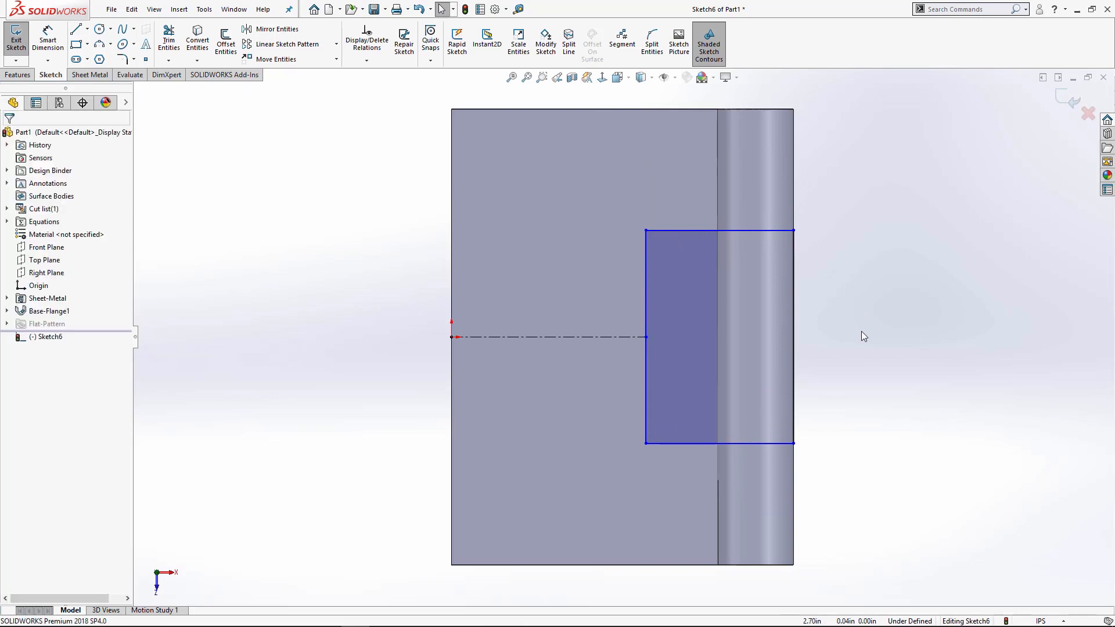
# Dimension the rectangle's outer edge along the knuckle to 1.5 in
pyautogui.moveTo(862, 334); pyautogui.dragTo(865, 287, button='right')
pyautogui.click(793, 266)
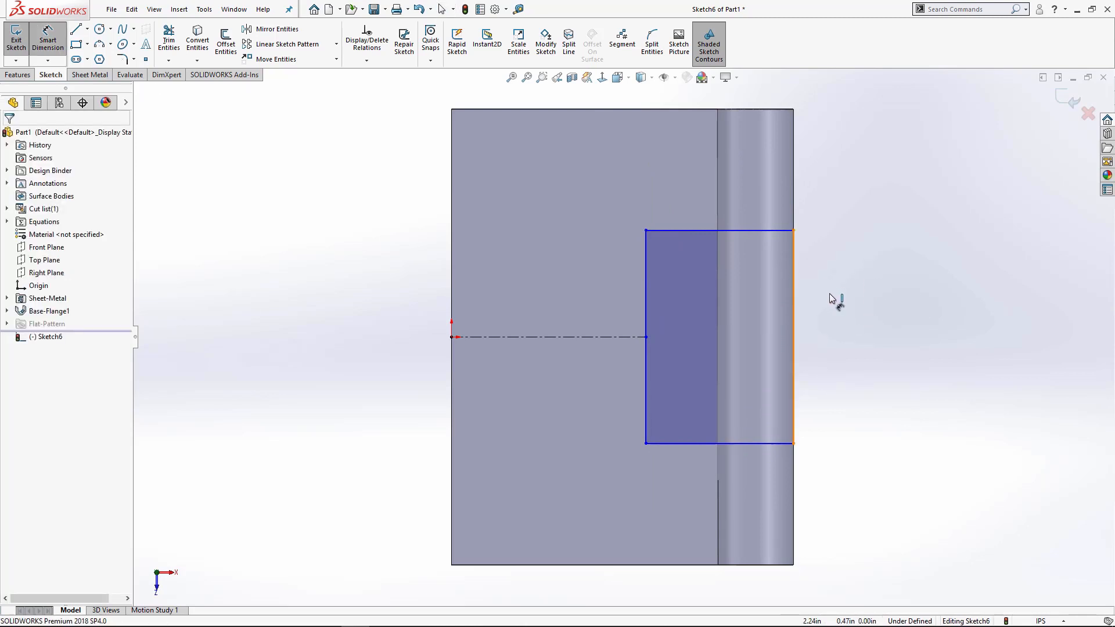
pyautogui.click(845, 306)
pyautogui.write('1.5')
pyautogui.press('Return')
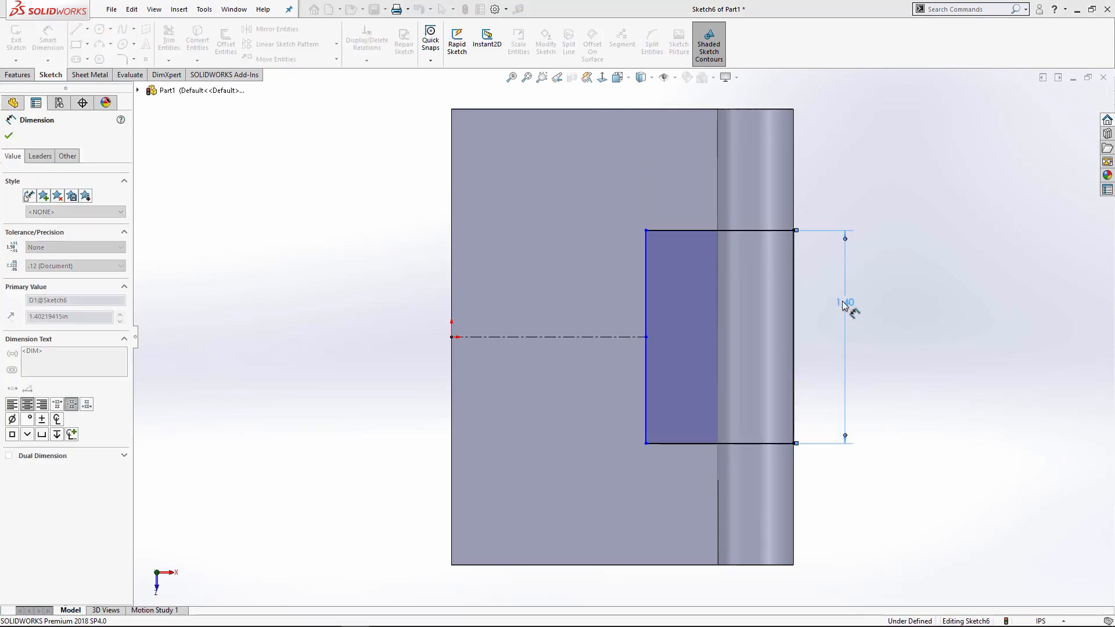
# Dimension the rectangle's width across the knuckle to 0.5 in
pyautogui.click(706, 226)
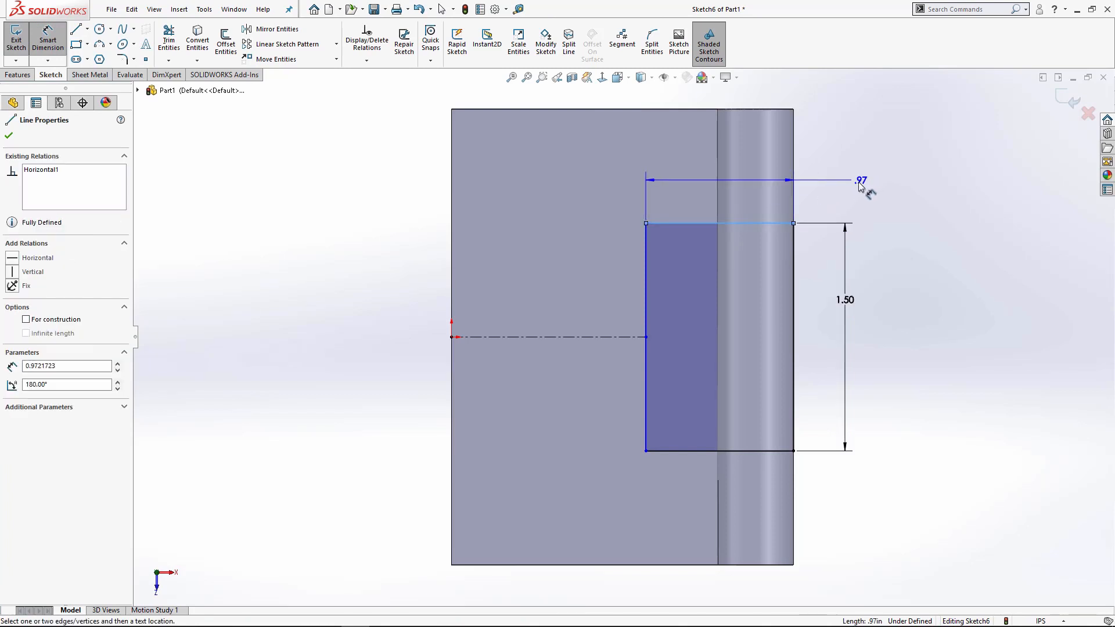
pyautogui.click(861, 181)
pyautogui.write('.5')
pyautogui.press('Return')
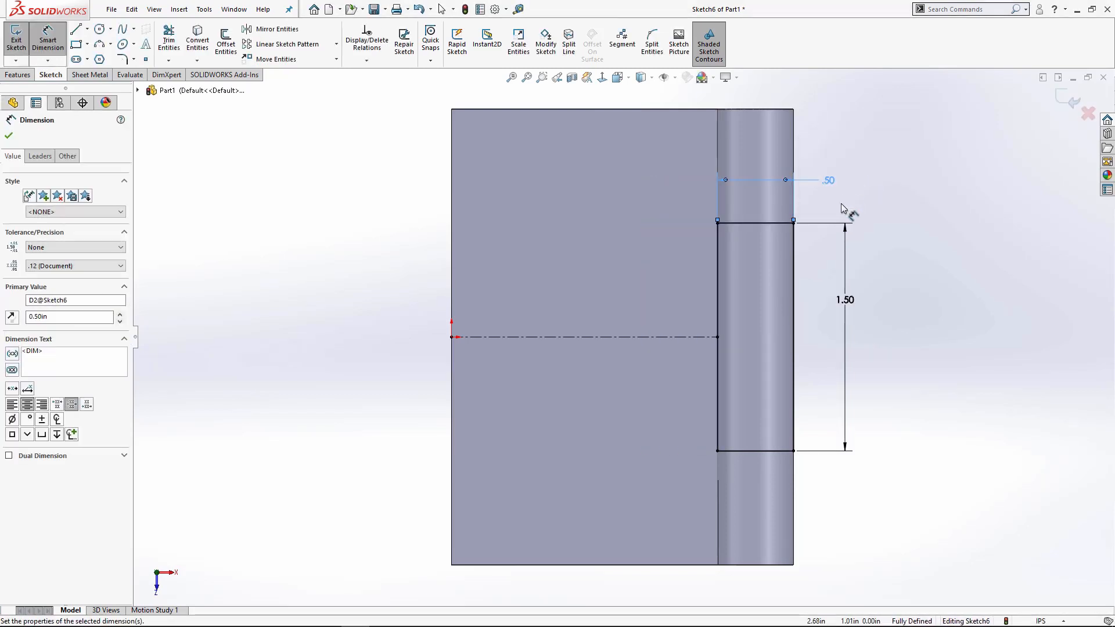
# Cut the rectangle out of the knuckle with an Extruded Cut set to Through All - Both
pyautogui.click(18, 75)
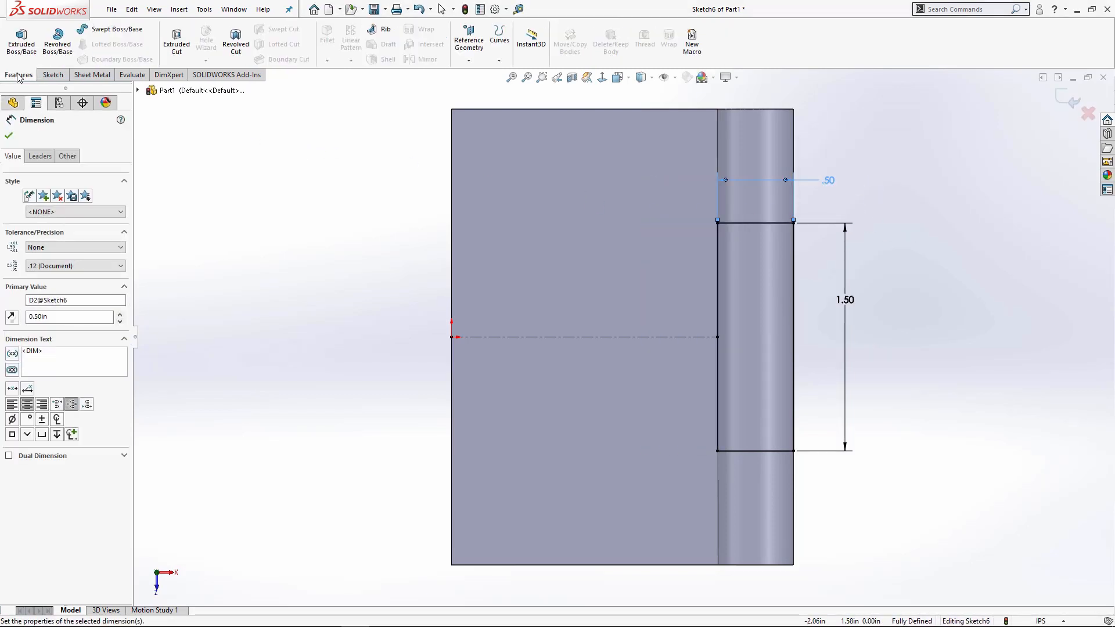
pyautogui.click(177, 41)
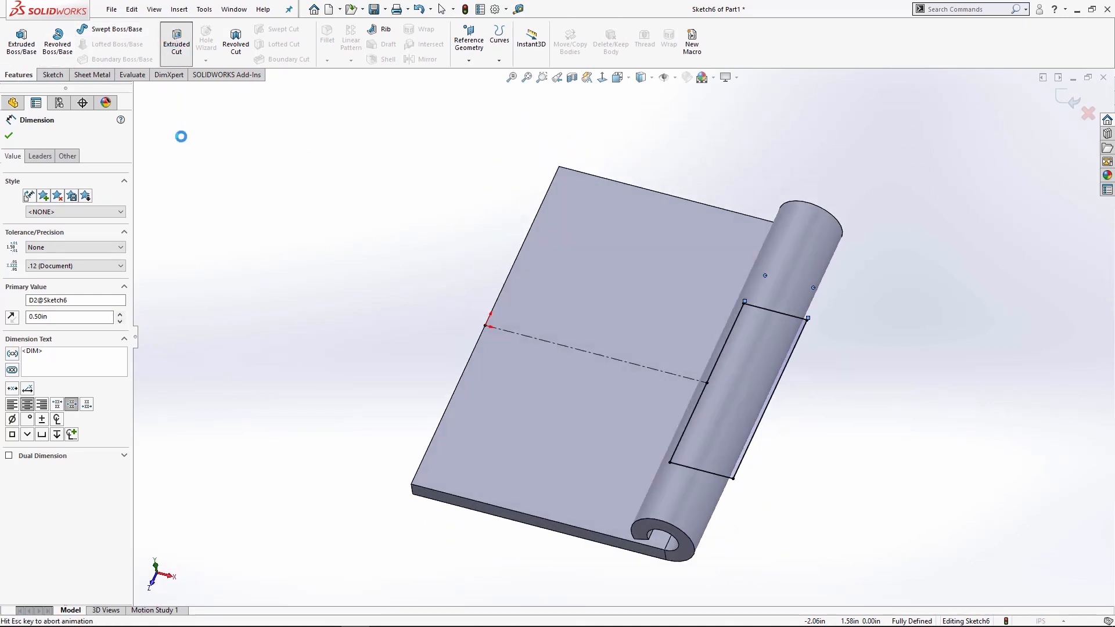
pyautogui.click(69, 205)
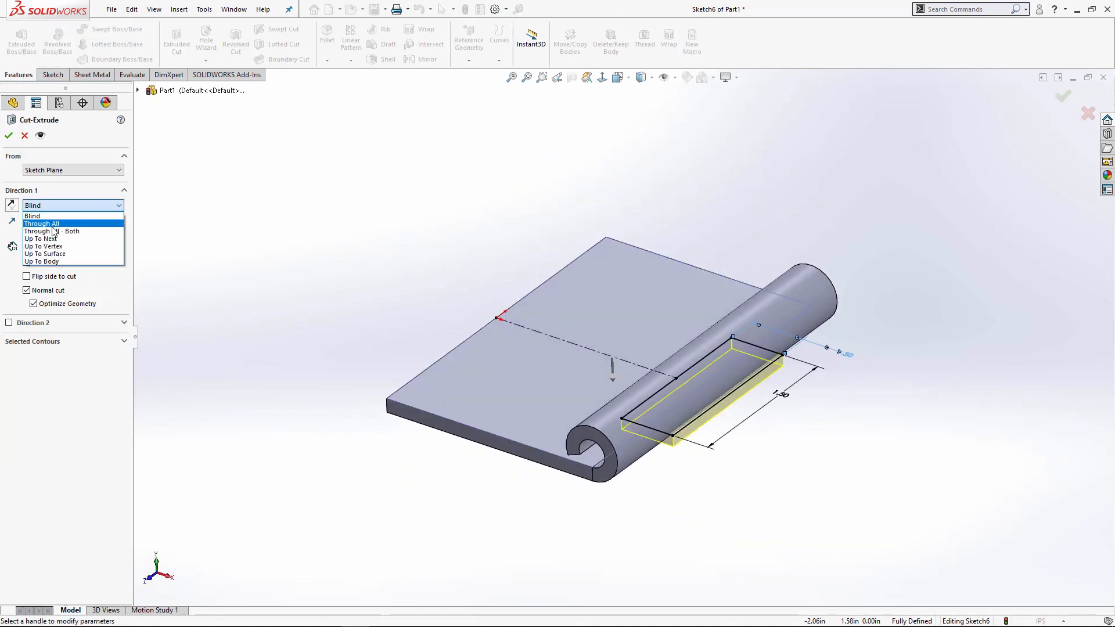
pyautogui.click(51, 233)
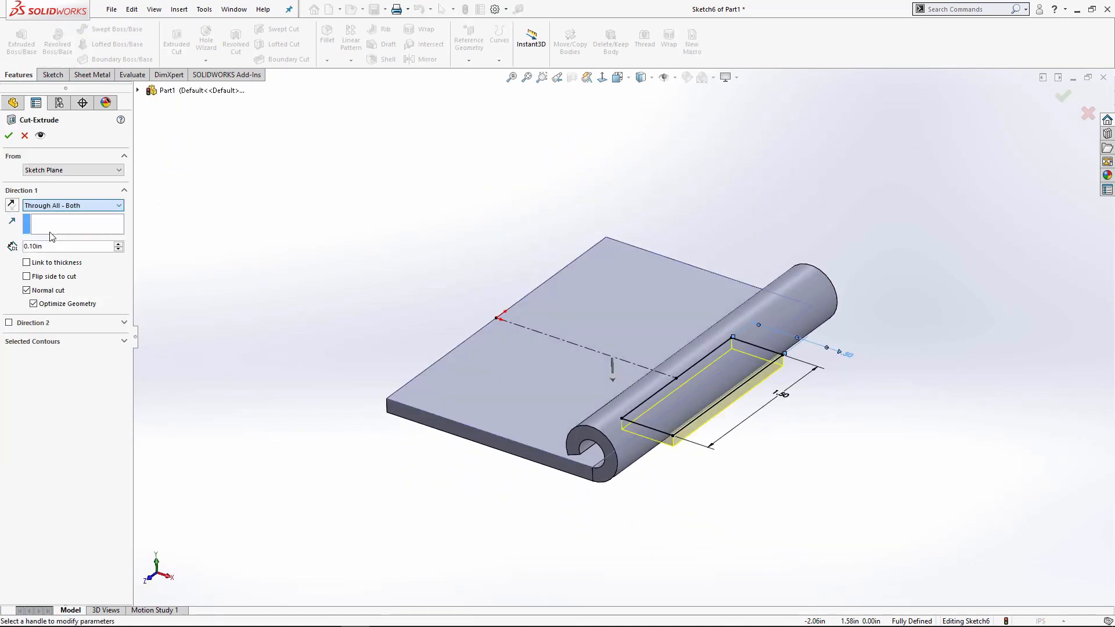
pyautogui.click(9, 138)
pyautogui.moveTo(449, 296); pyautogui.dragTo(622, 277, button='middle')
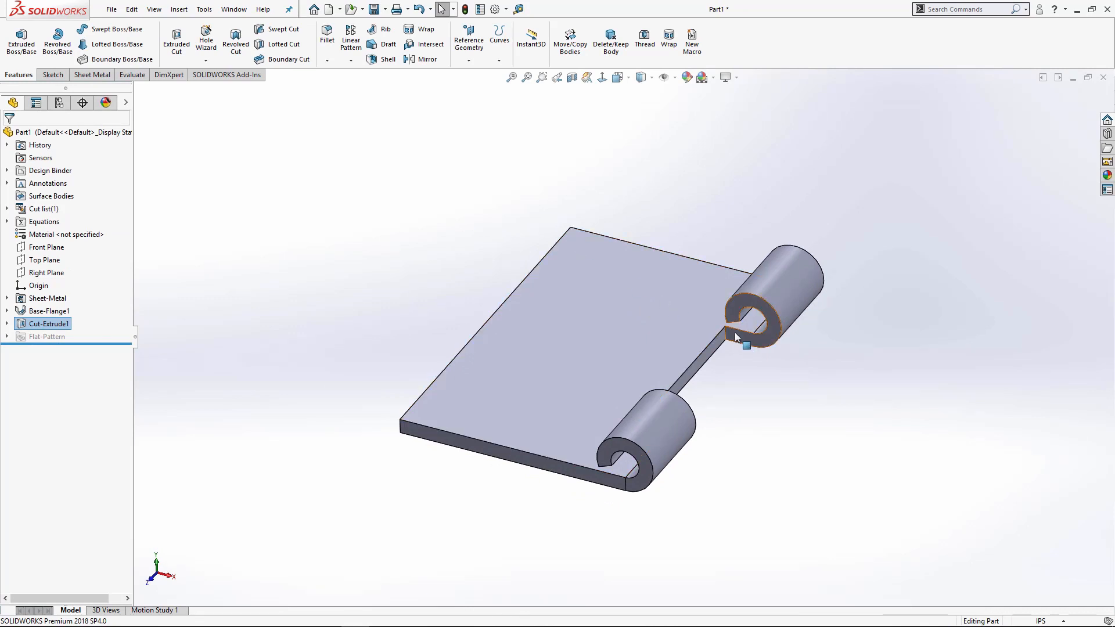
# Fillet the leaf's two outer corner edges and the two inner corner edges of the knuckle cutout with a 0.10 in radius
pyautogui.moveTo(578, 235); pyautogui.dragTo(496, 266, button='middle')
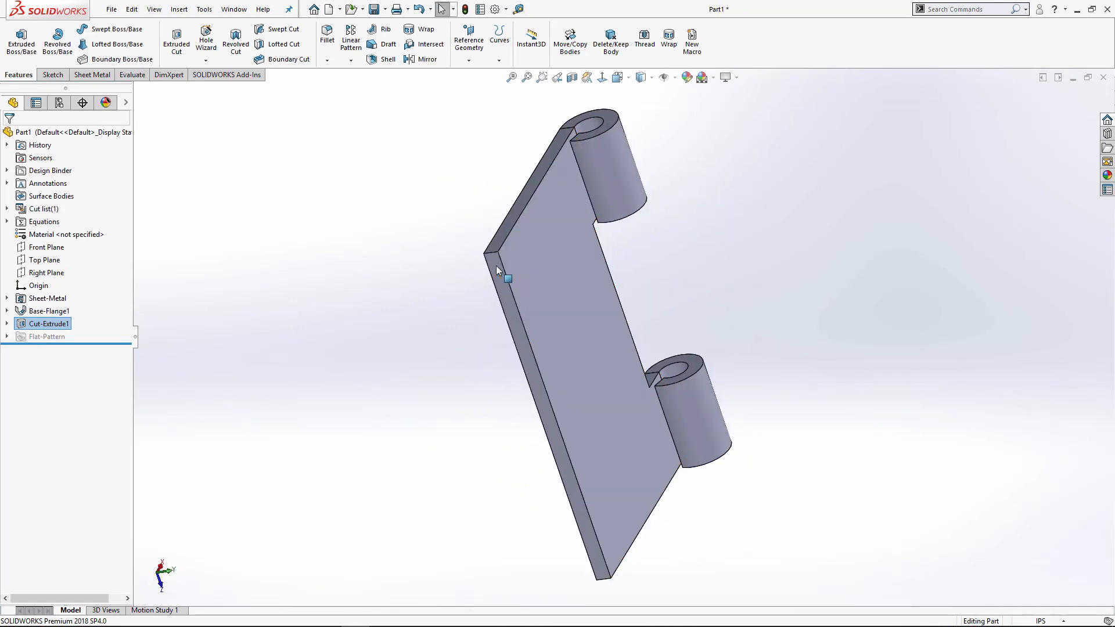
pyautogui.click(493, 252)
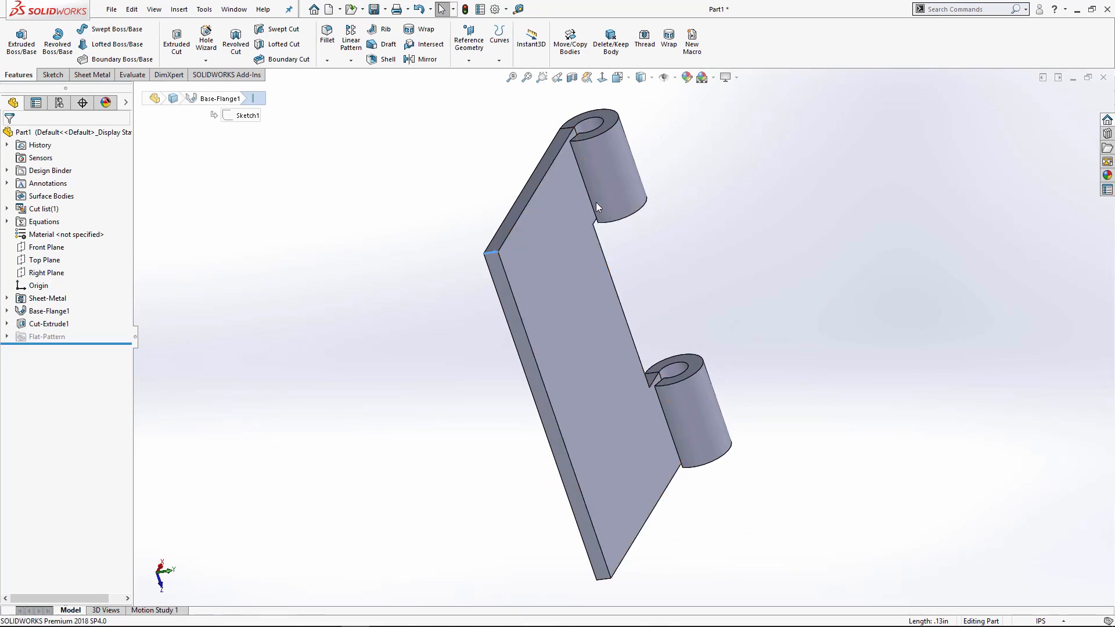
pyautogui.click(596, 202)
pyautogui.click(604, 580)
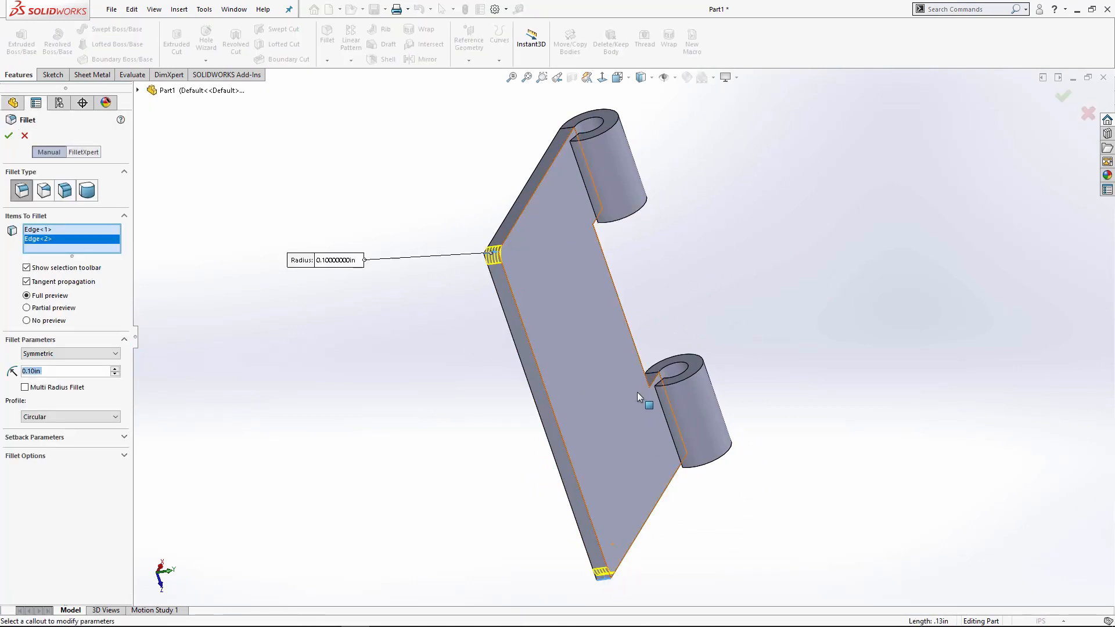
pyautogui.click(642, 388)
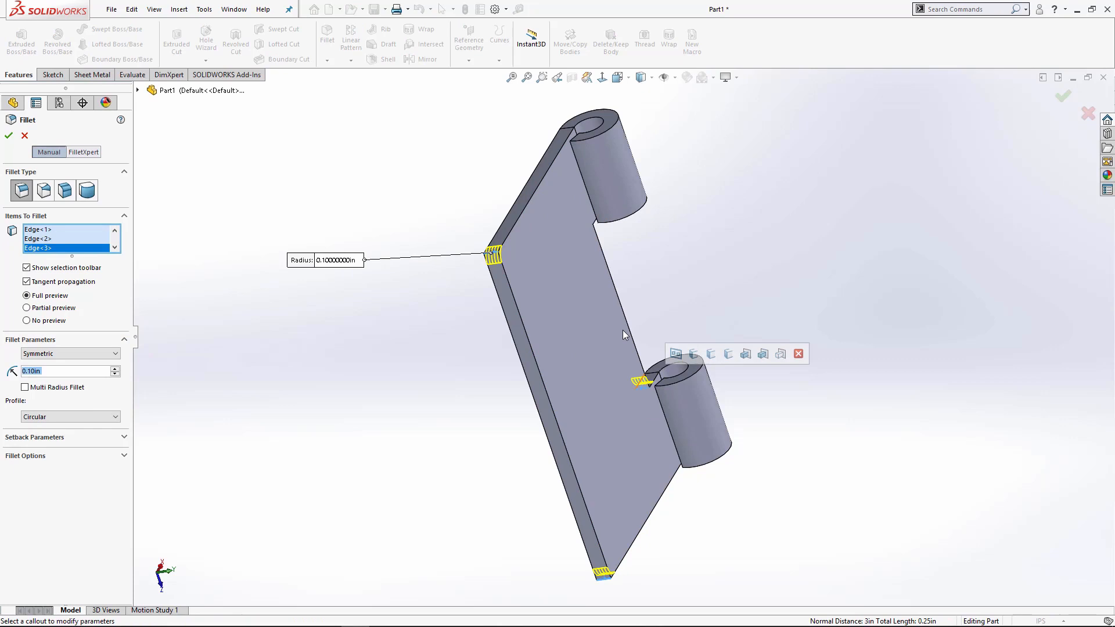
pyautogui.click(589, 229)
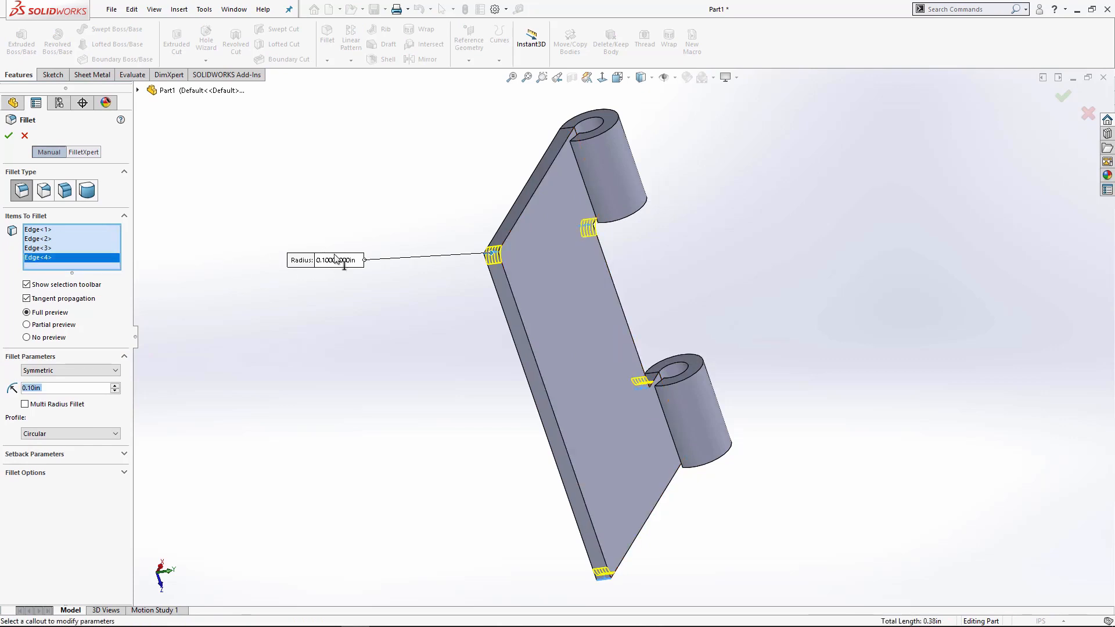
pyautogui.click(10, 136)
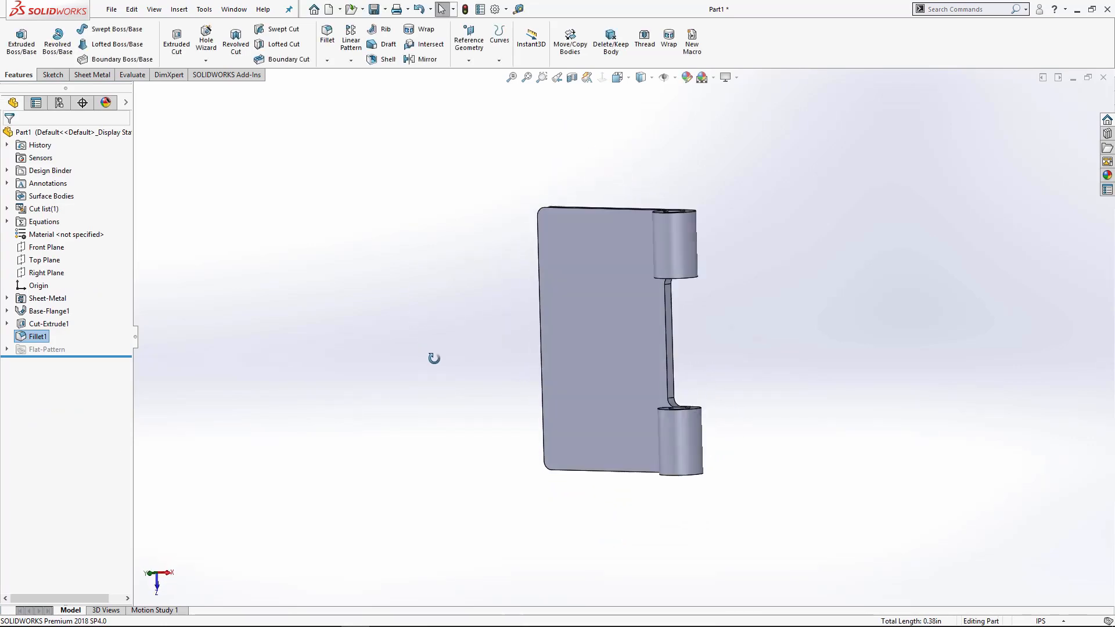
pyautogui.moveTo(434, 358); pyautogui.dragTo(575, 336, button='middle')
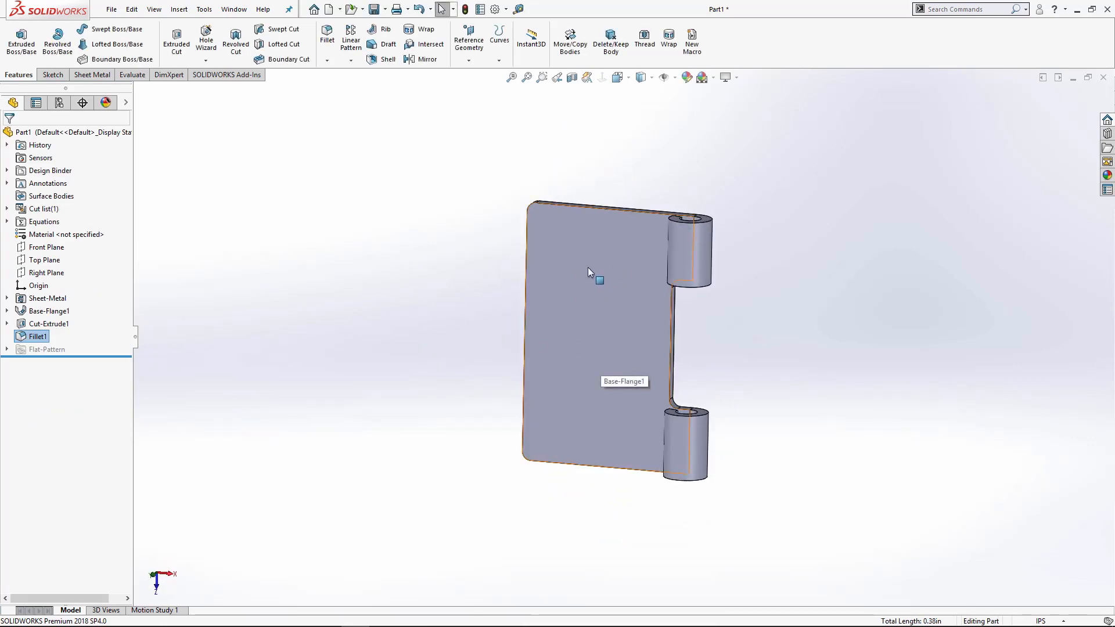
# Set up a Hole Wizard countersink on the leaf's flat face: ANSI Inch, Flat Head Screw (100), size 1/4, normal fit, Through All
pyautogui.click(589, 314)
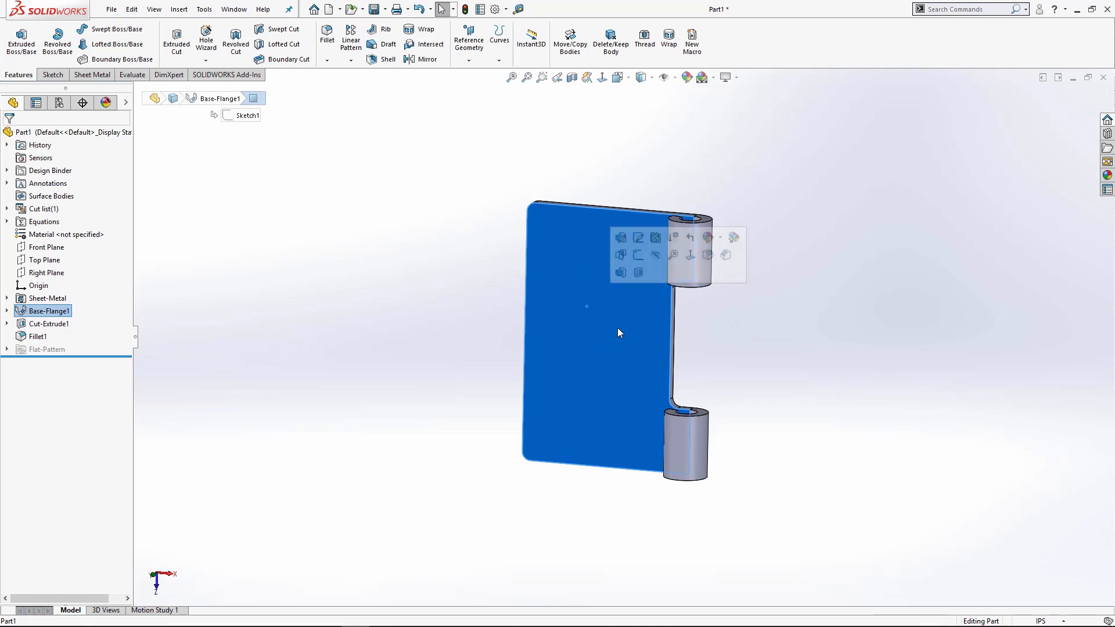
pyautogui.moveTo(605, 326); pyautogui.dragTo(642, 332, button='middle')
pyautogui.scroll(-2, 656, 360)
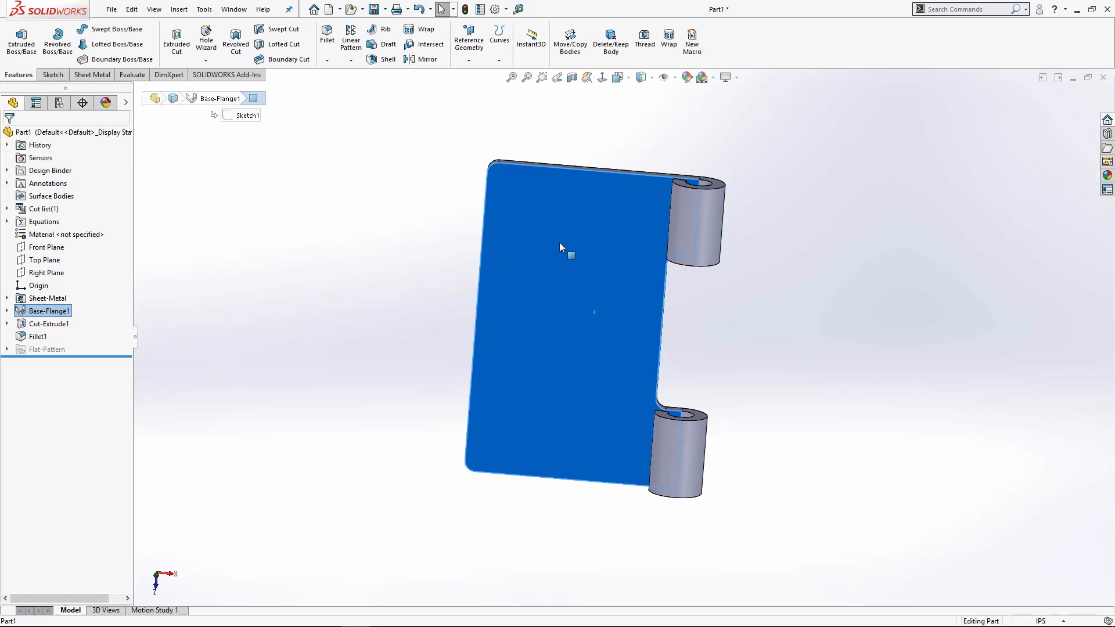
pyautogui.click(206, 36)
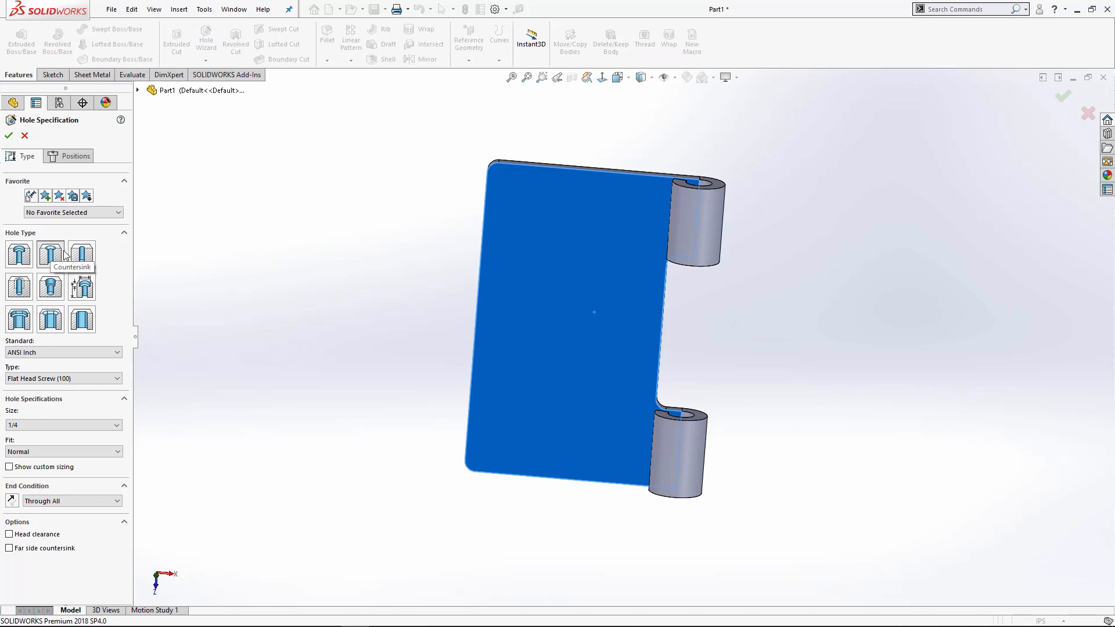
pyautogui.click(85, 502)
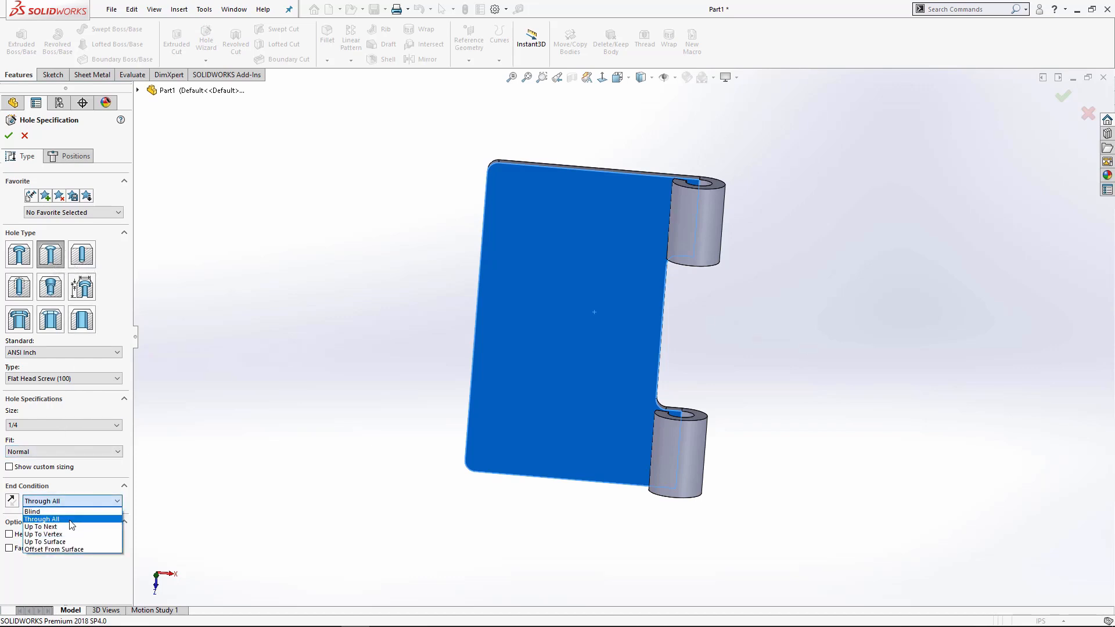
pyautogui.click(70, 520)
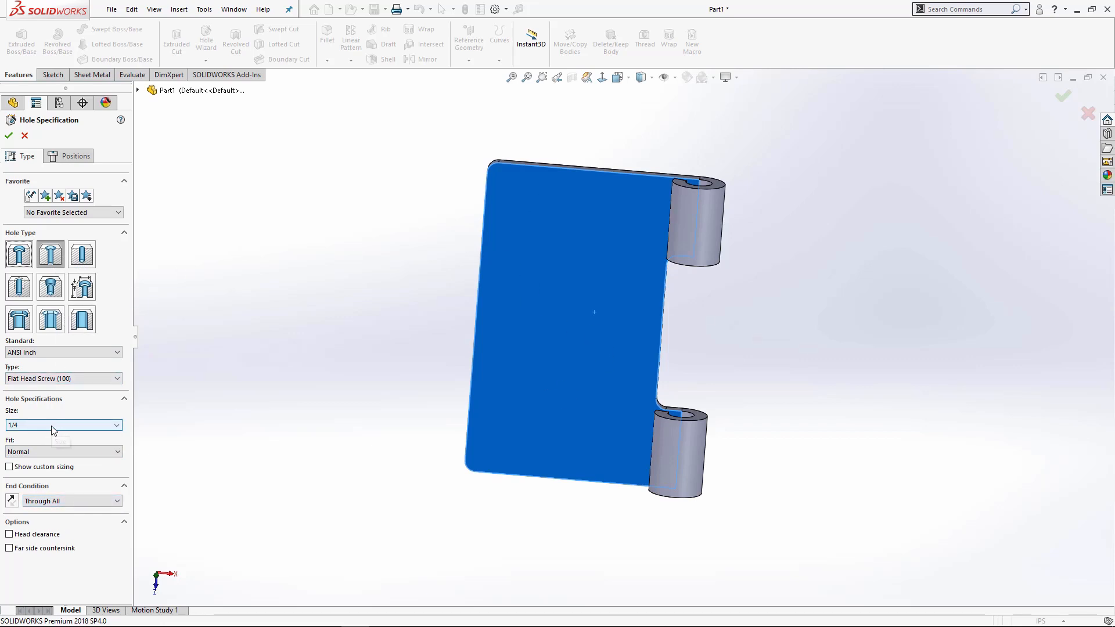
# Place two countersunk holes on the flat face, one in its upper half and one in its lower half
pyautogui.click(67, 156)
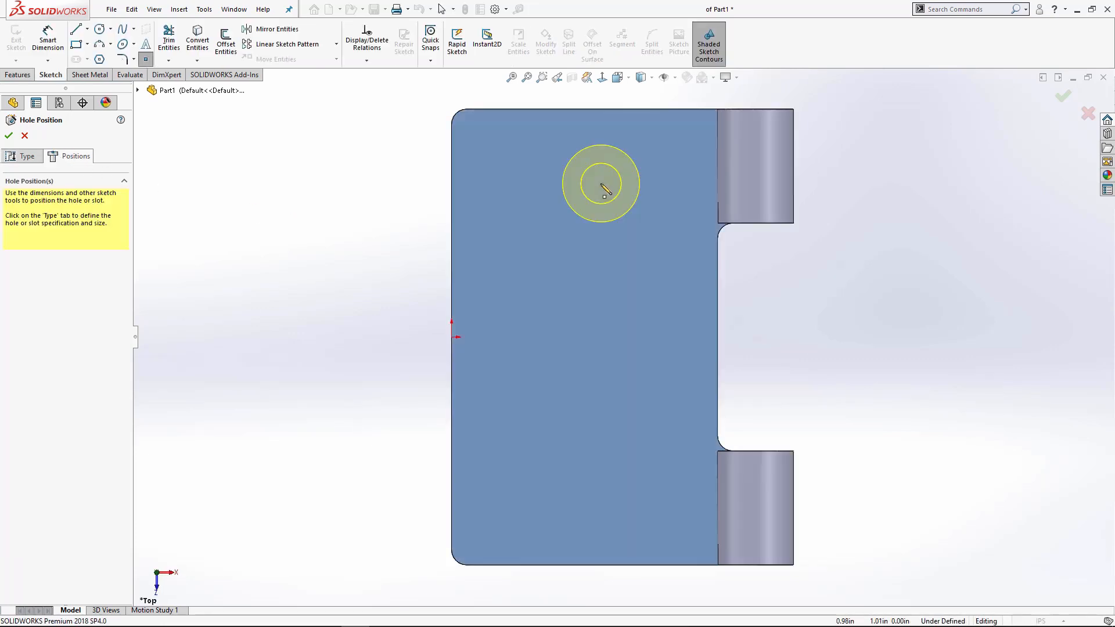
pyautogui.click(598, 185)
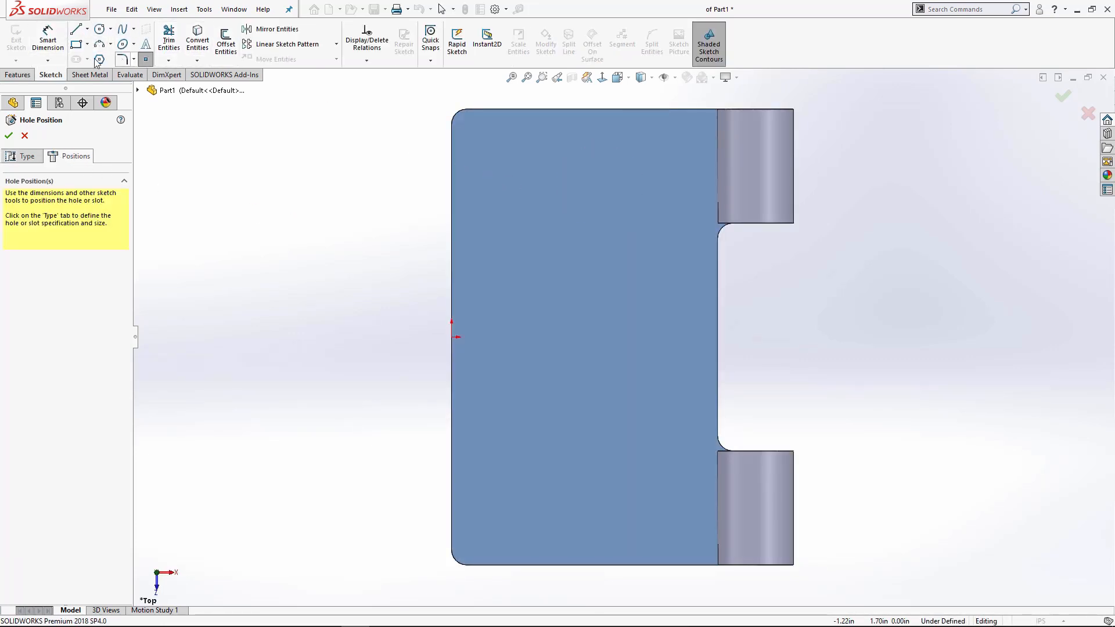
pyautogui.click(628, 209)
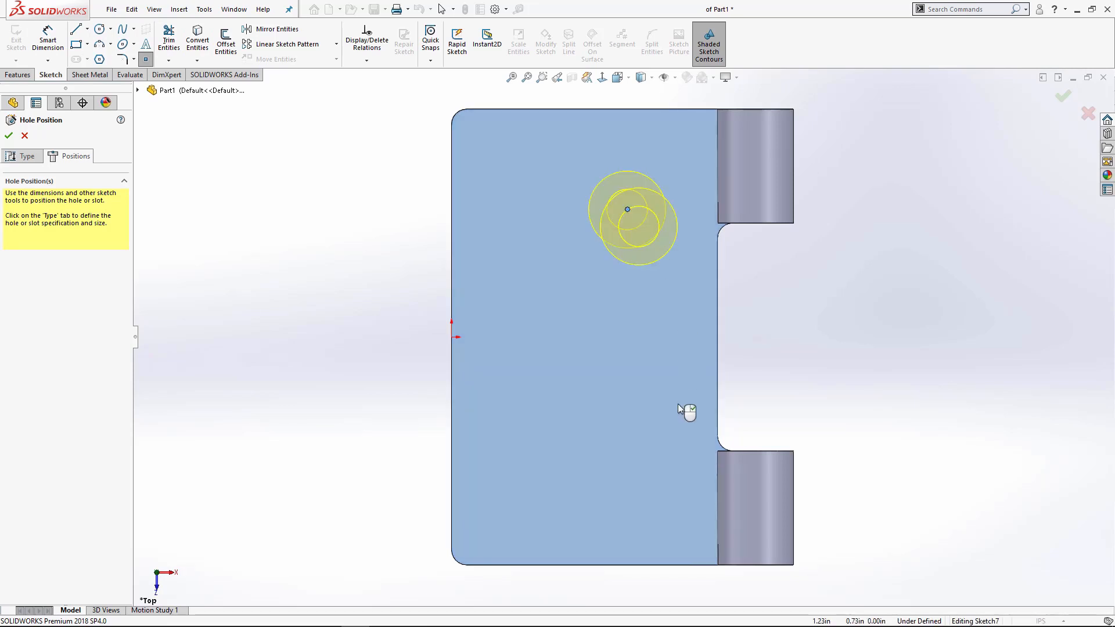
pyautogui.click(648, 453)
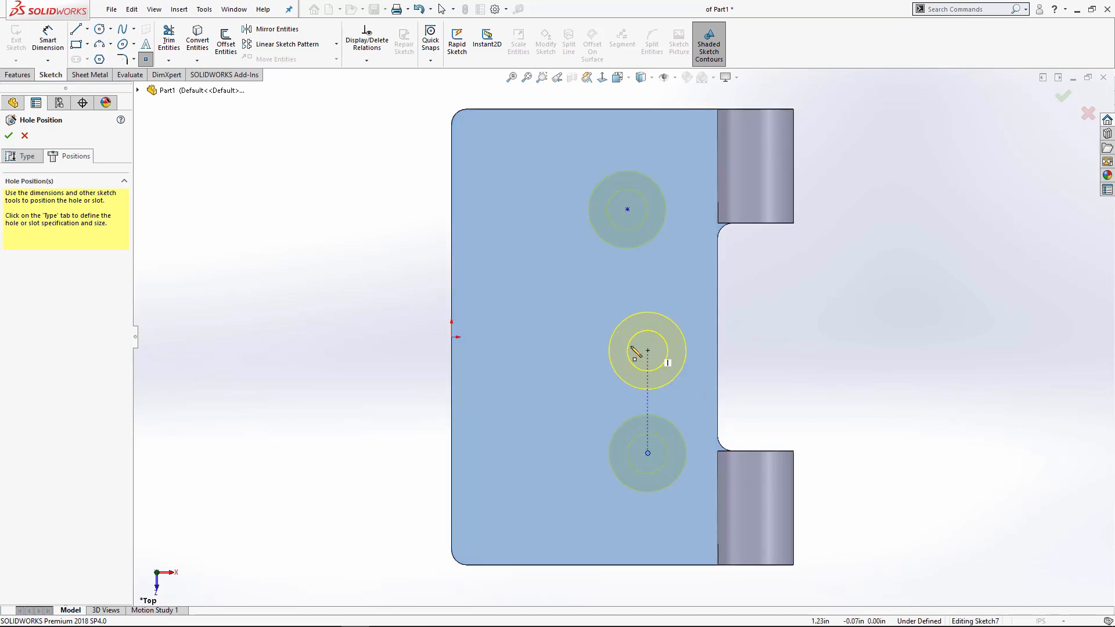
# Sketch a horizontal centerline about 0.42 in long from the origin and a separate vertical centerline about 1.01 in long beside it
pyautogui.click(87, 29)
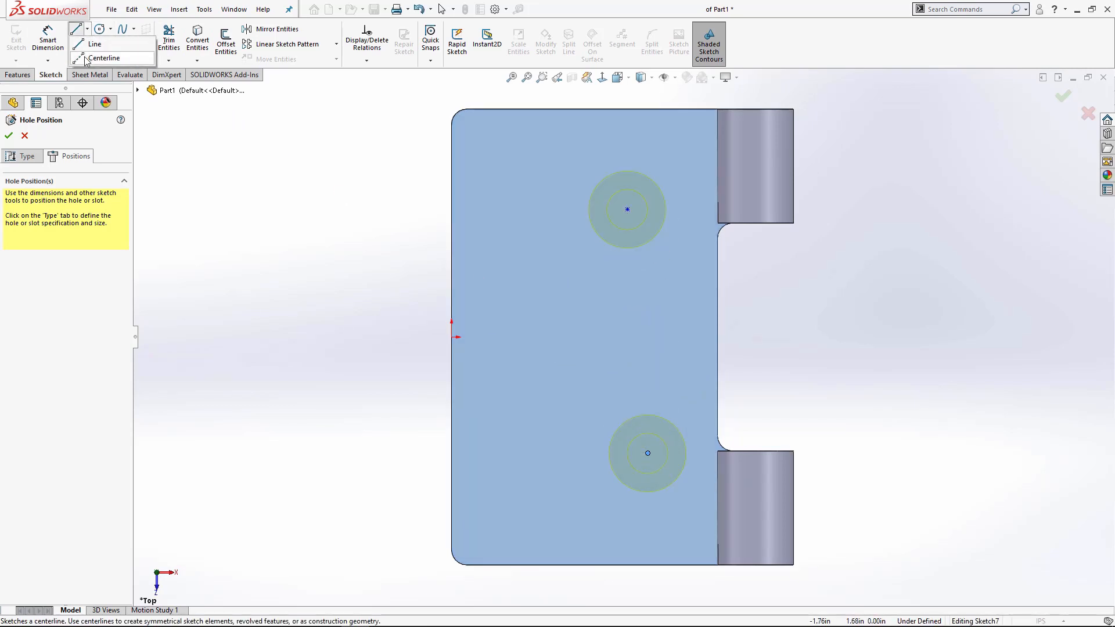
pyautogui.click(101, 58)
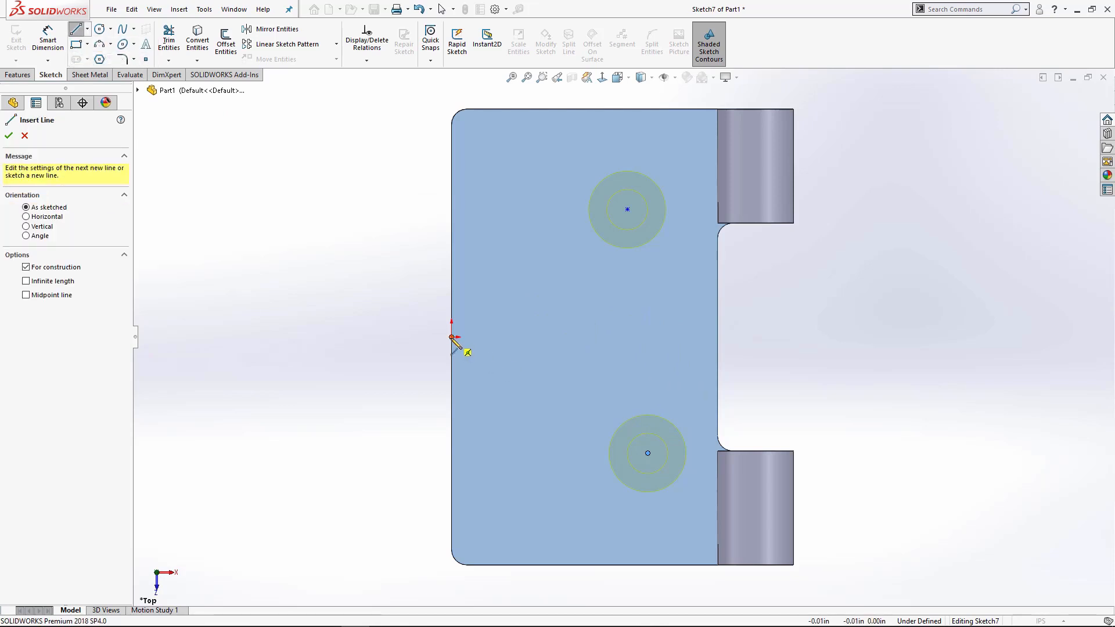
pyautogui.click(452, 337)
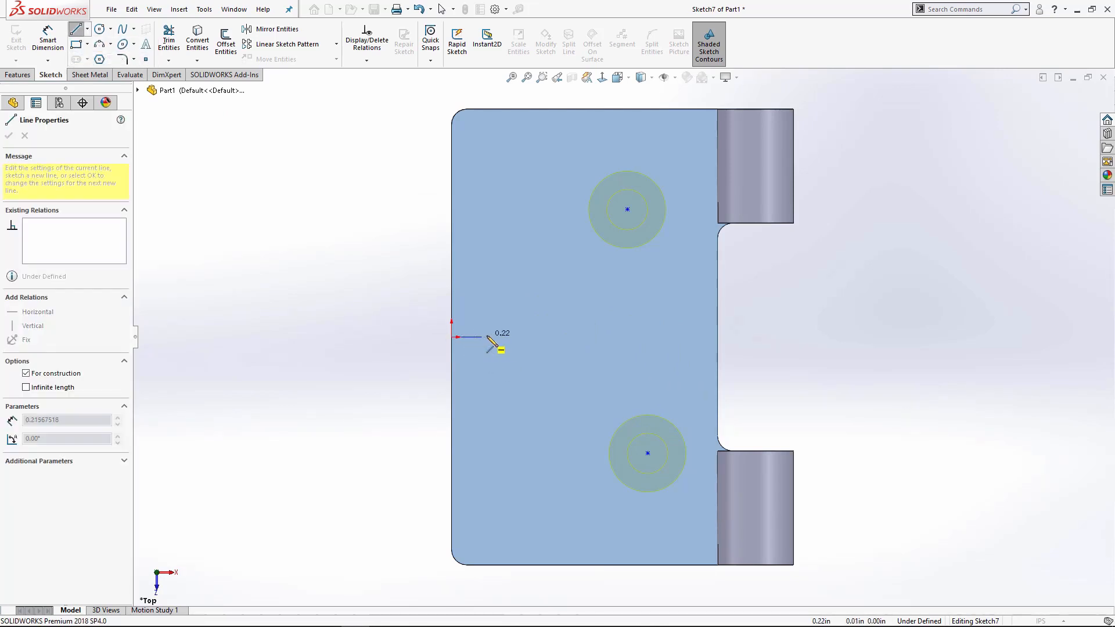
pyautogui.click(517, 337)
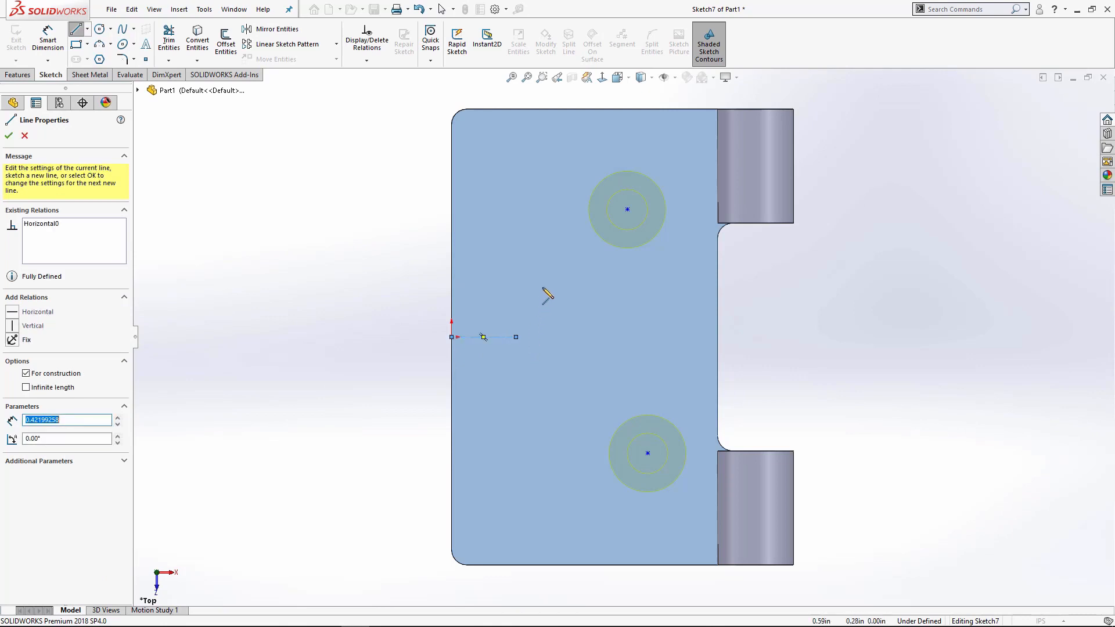
pyautogui.click(541, 273)
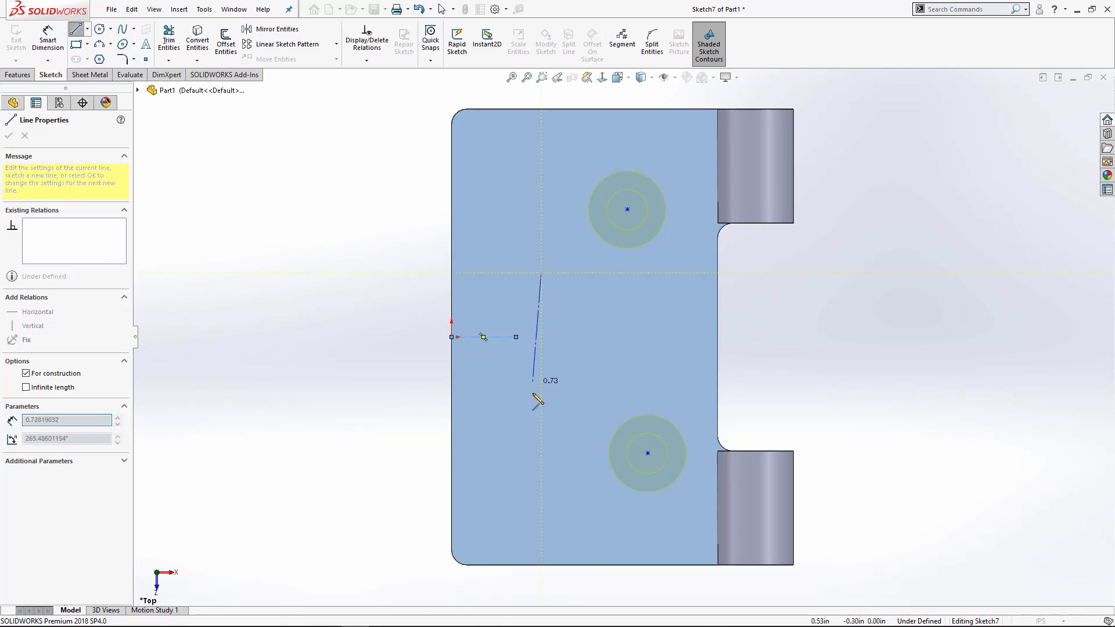
pyautogui.click(541, 427)
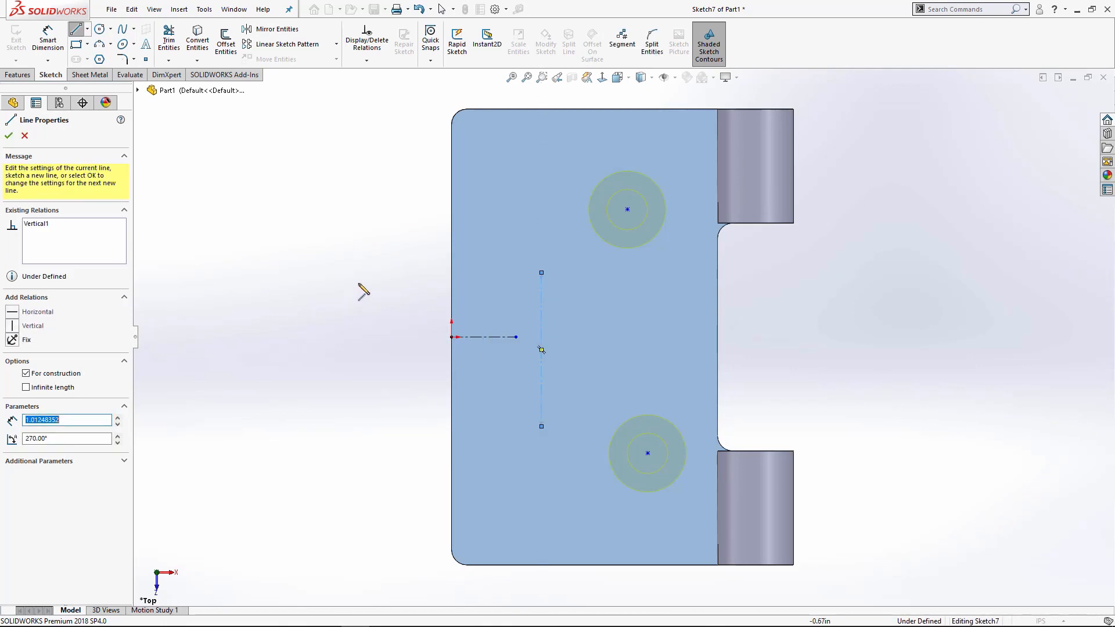
pyautogui.rightClick(382, 284)
pyautogui.click(399, 281)
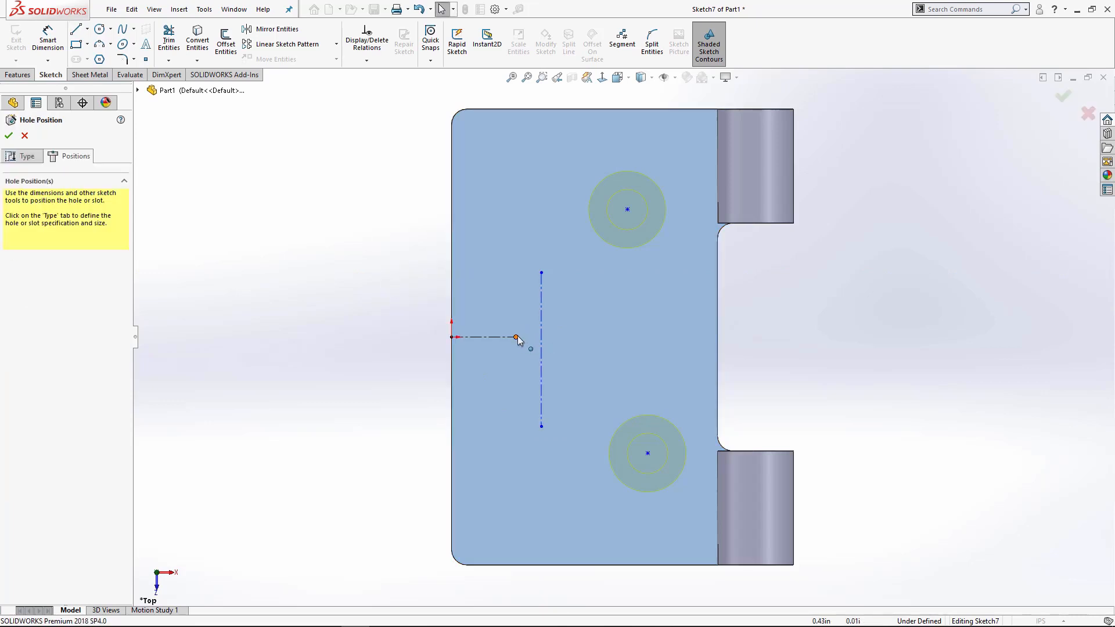
# Add a midpoint relation between the horizontal centerline's free end and the vertical centerline
pyautogui.click(516, 336)
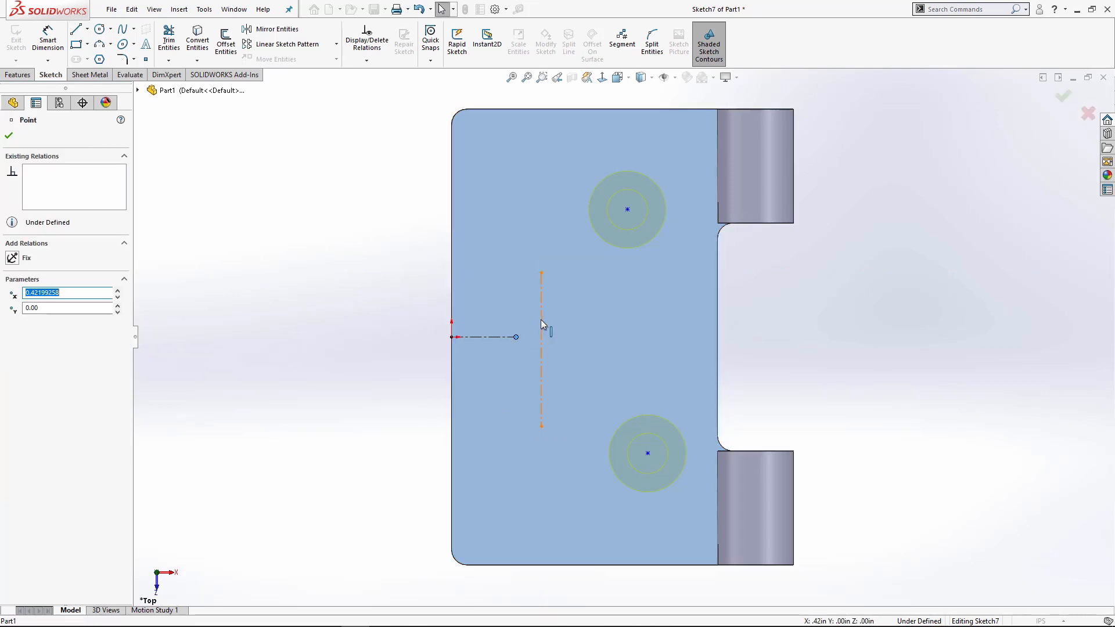
pyautogui.keyDown('ctrl'); pyautogui.click(542, 323); pyautogui.keyUp('ctrl')
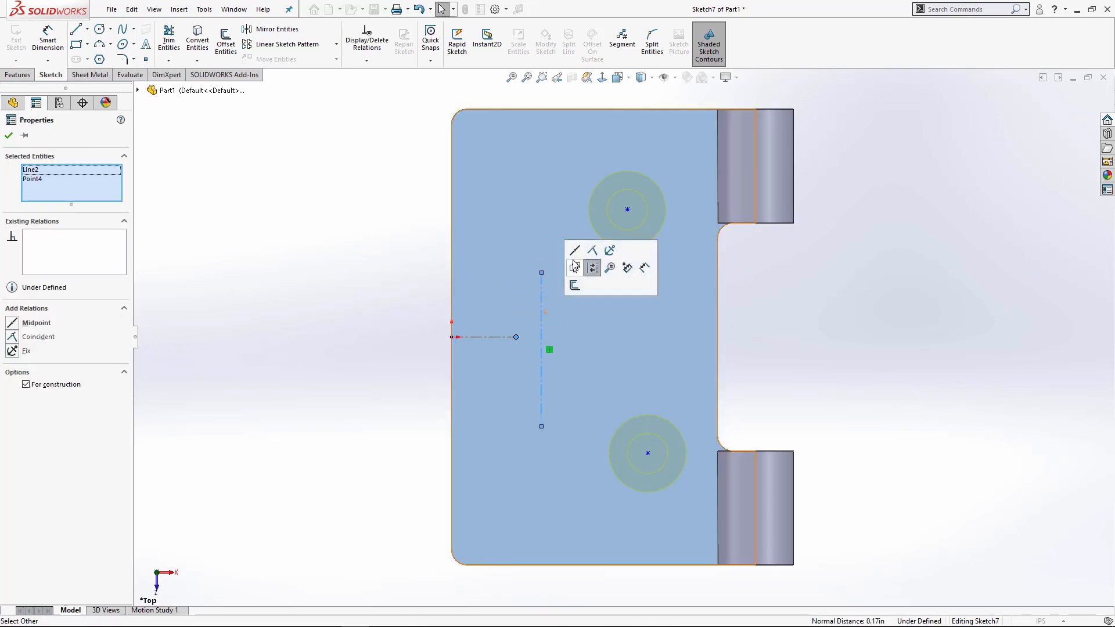
pyautogui.click(575, 251)
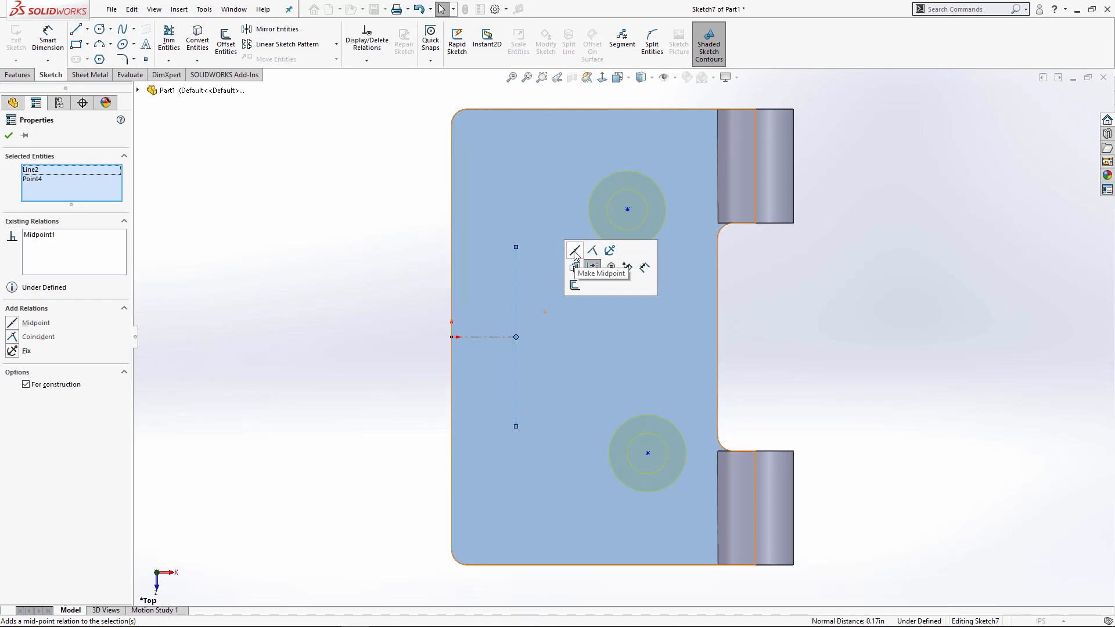
pyautogui.click(395, 244)
# Attach the two hole center points to the vertical centerline's endpoints and stretch that line to about 1.86 in
pyautogui.moveTo(516, 247); pyautogui.dragTo(541, 221)
pyautogui.click(627, 209)
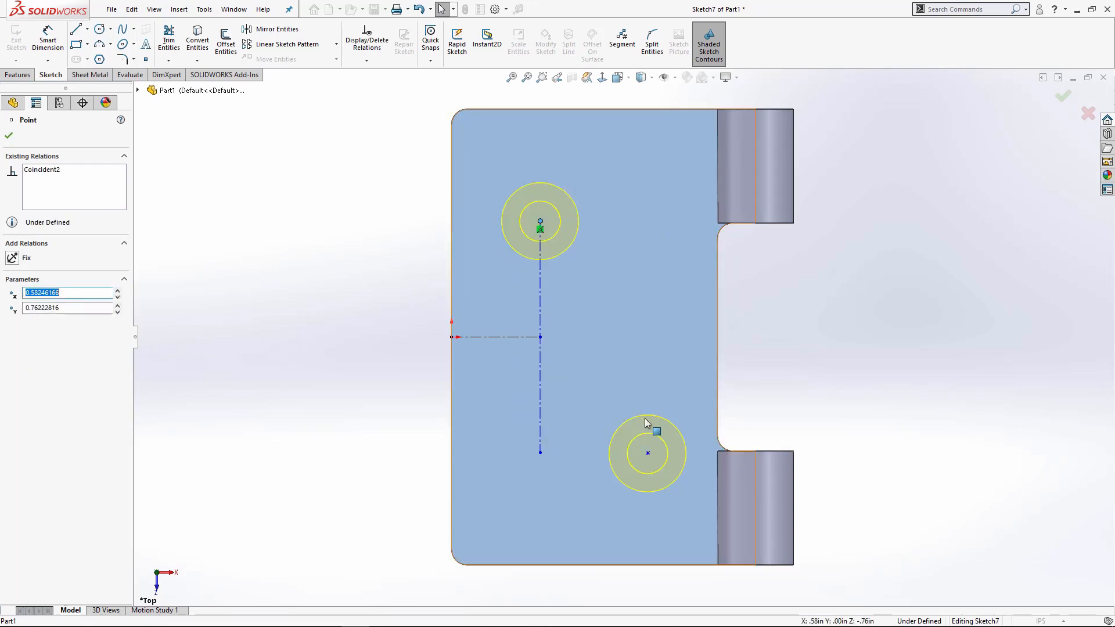
pyautogui.moveTo(643, 454); pyautogui.dragTo(535, 460)
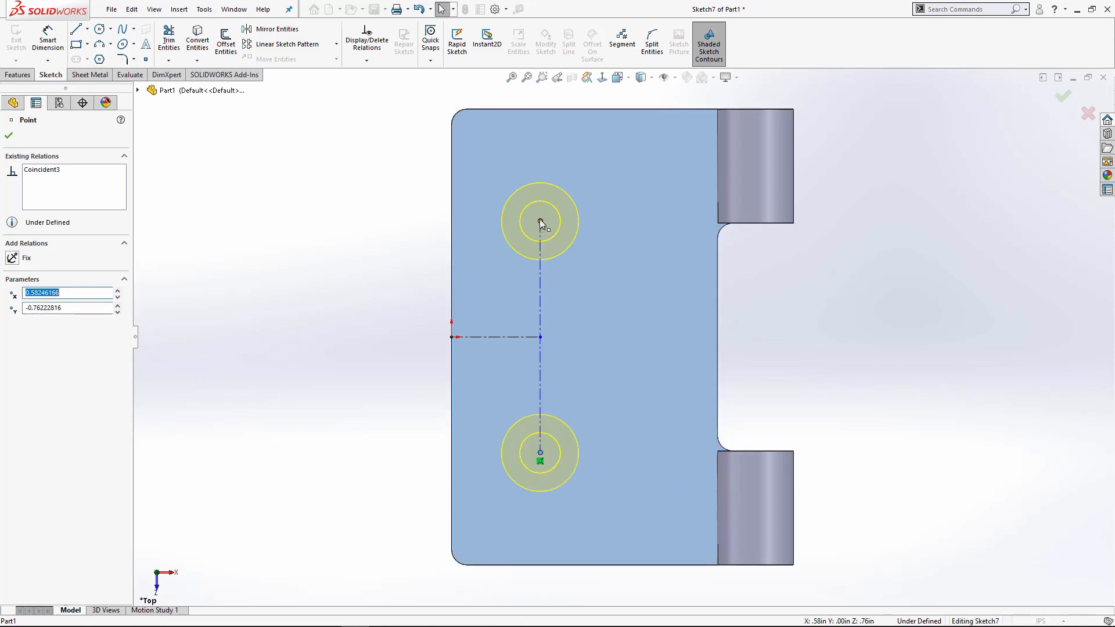
pyautogui.moveTo(540, 222); pyautogui.dragTo(540, 198)
pyautogui.click(434, 243)
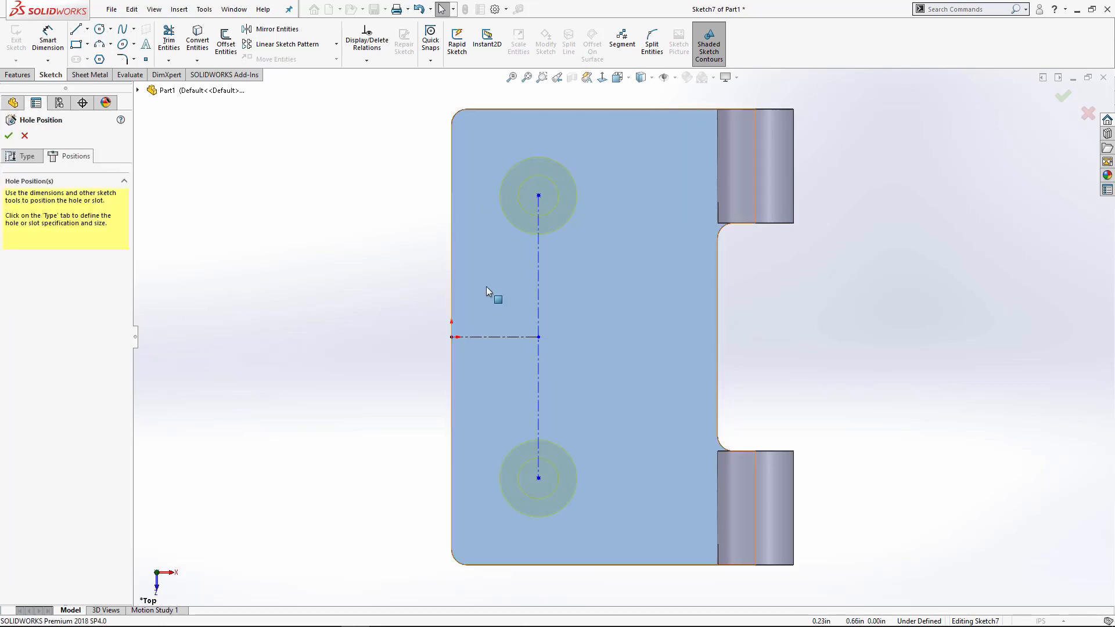
# Dimension the horizontal centerline's length to 0.75 in
pyautogui.click(48, 41)
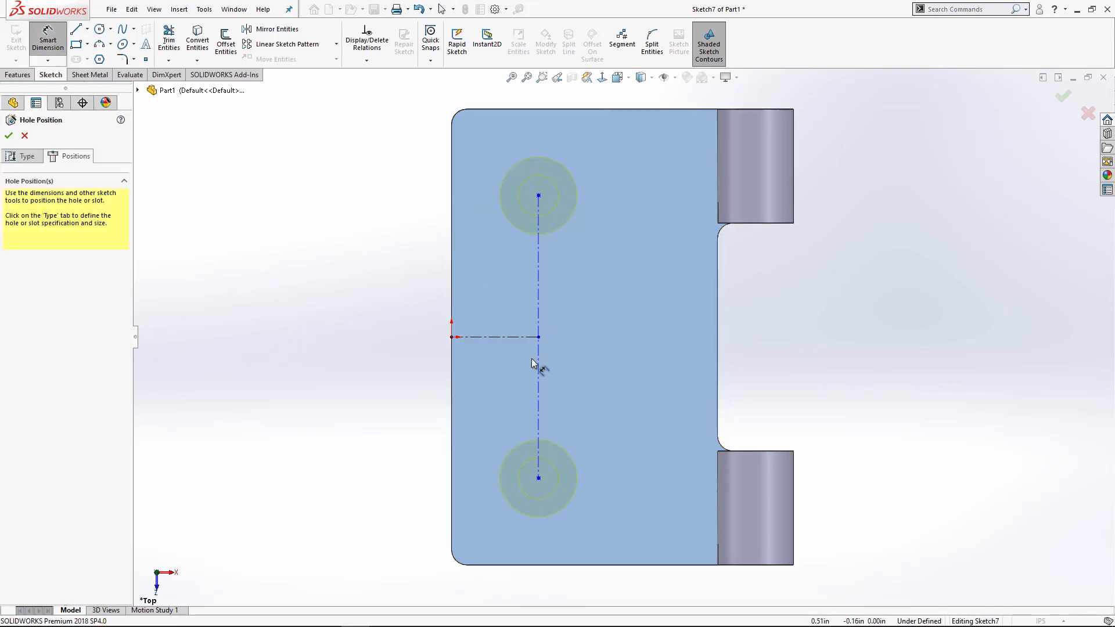
pyautogui.click(509, 338)
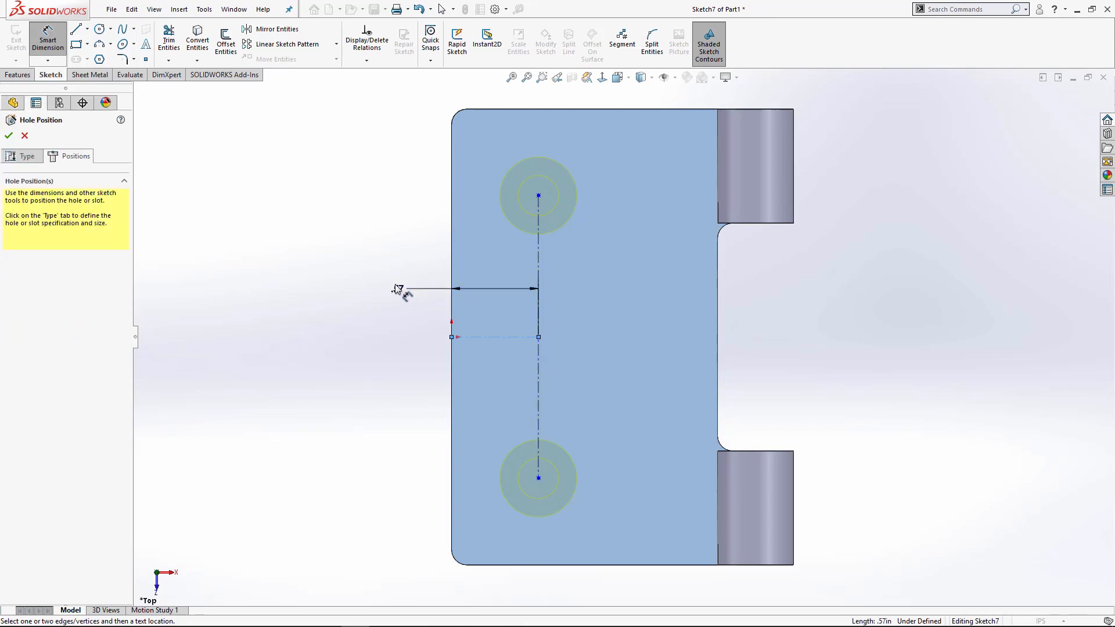
pyautogui.click(398, 288)
pyautogui.write('.75')
pyautogui.press('Return')
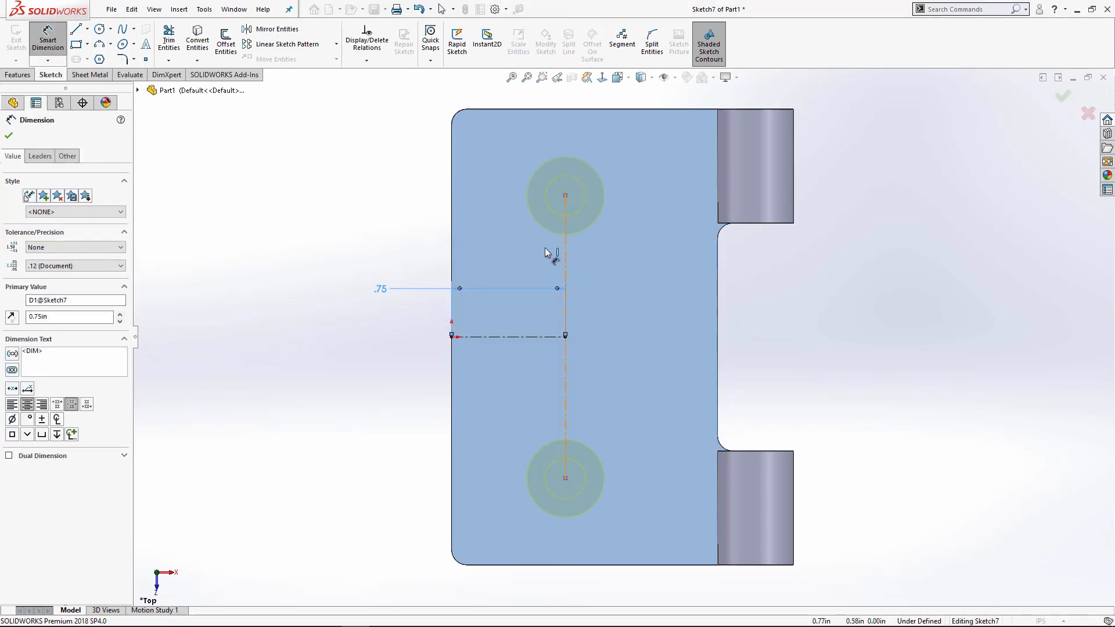
# Dimension the vertical centerline between the hole centers to 2.00 in and finish the countersunk holes
pyautogui.click(563, 252)
pyautogui.click(314, 305)
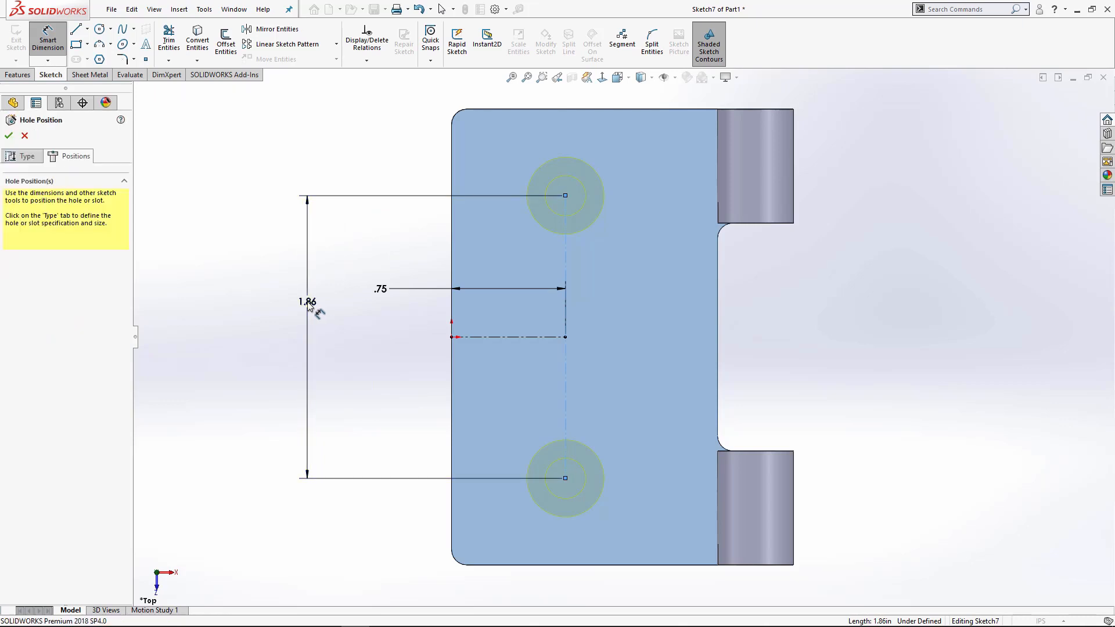
pyautogui.write('2.00in')
pyautogui.press('Return')
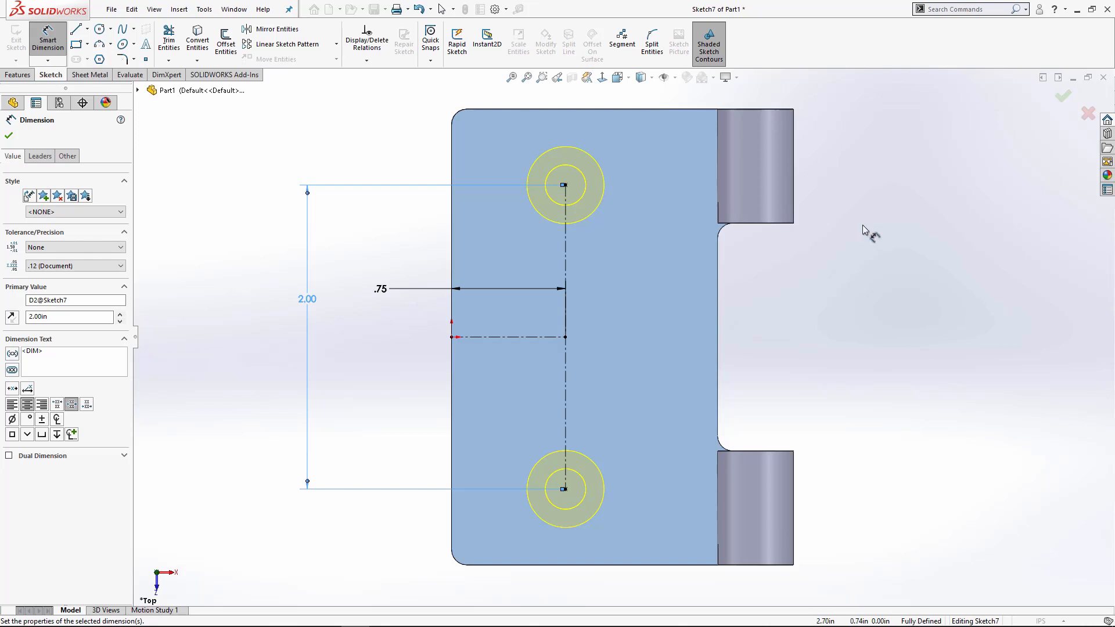
pyautogui.click(1065, 97)
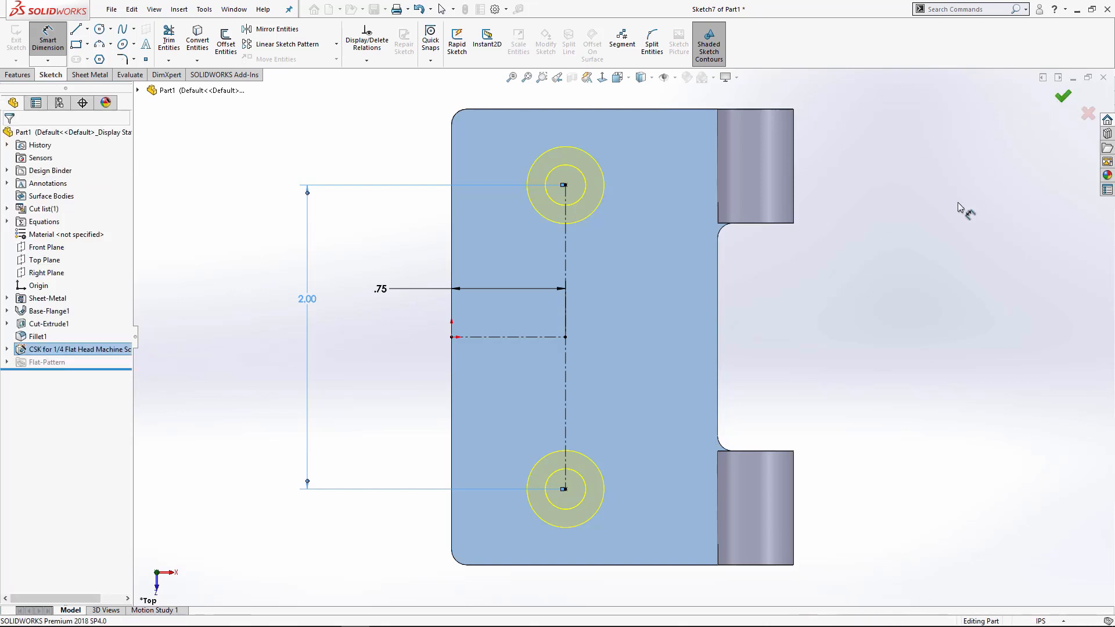
# Assign Plain Carbon Steel as the part's material
pyautogui.moveTo(632, 287)
pyautogui.mouseDown(button='middle')
pyautogui.moveTo(663, 336)
pyautogui.moveTo(658, 327)
pyautogui.mouseUp(button='middle')
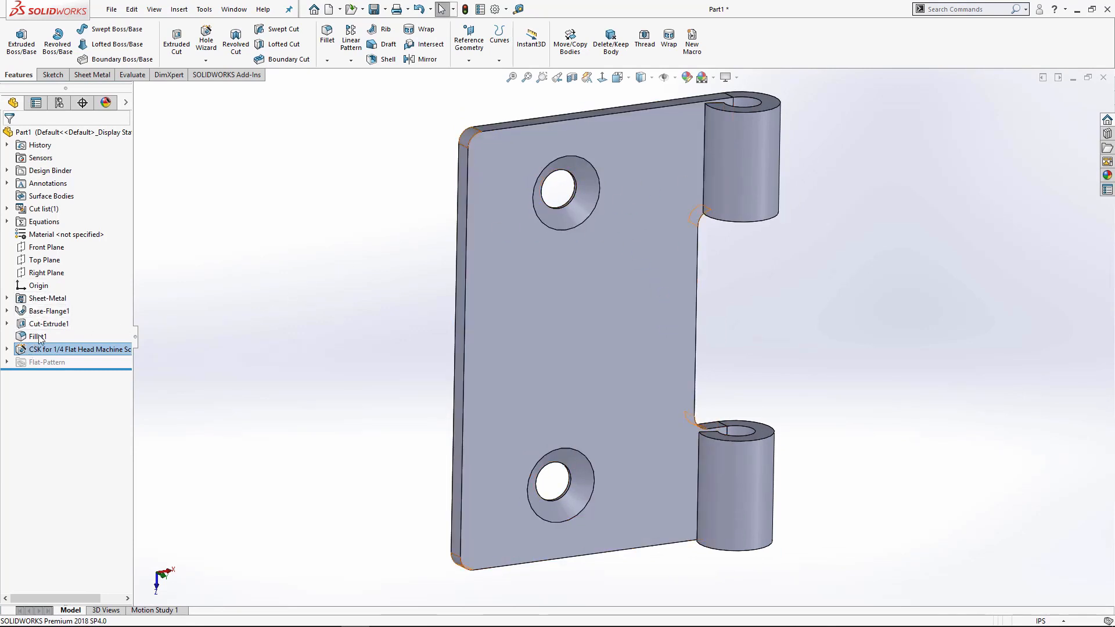
pyautogui.moveTo(534, 373)
pyautogui.mouseDown(button='middle')
pyautogui.moveTo(510, 352)
pyautogui.moveTo(532, 361)
pyautogui.mouseUp(button='middle')
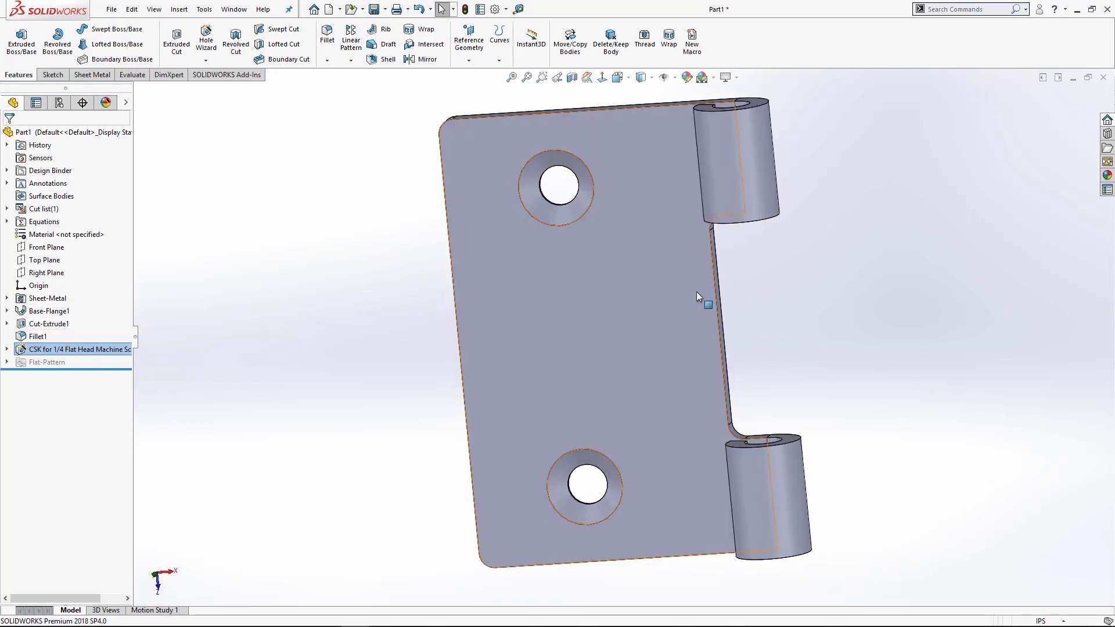
pyautogui.scroll(1, 700, 295)
pyautogui.scroll(-1, 727, 276)
pyautogui.scroll(1, 716, 279)
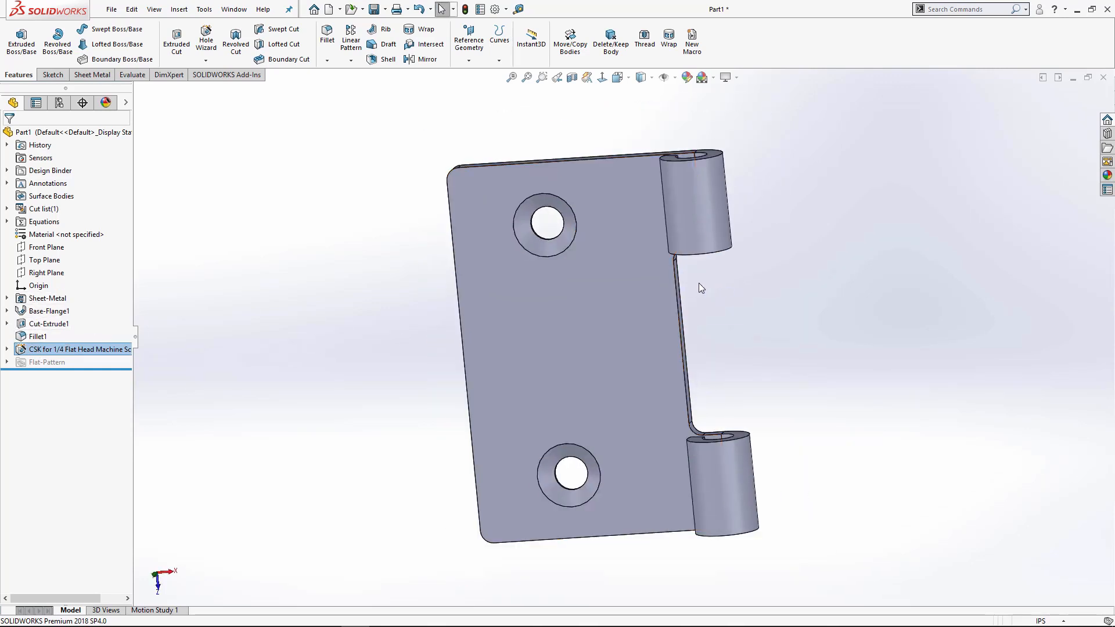
pyautogui.rightClick(30, 236)
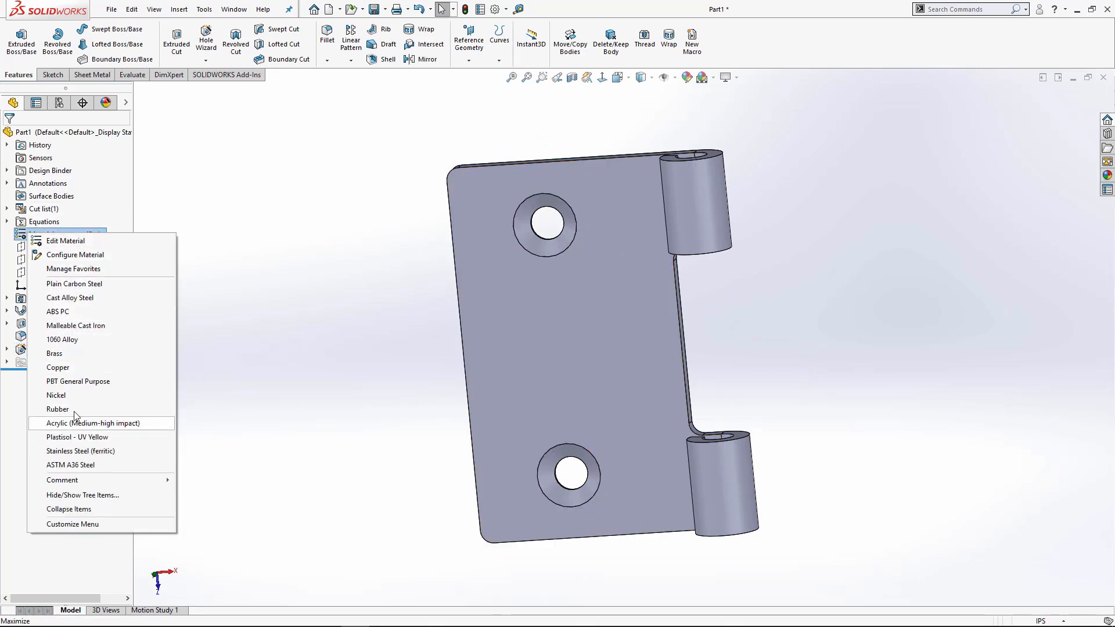
pyautogui.click(76, 284)
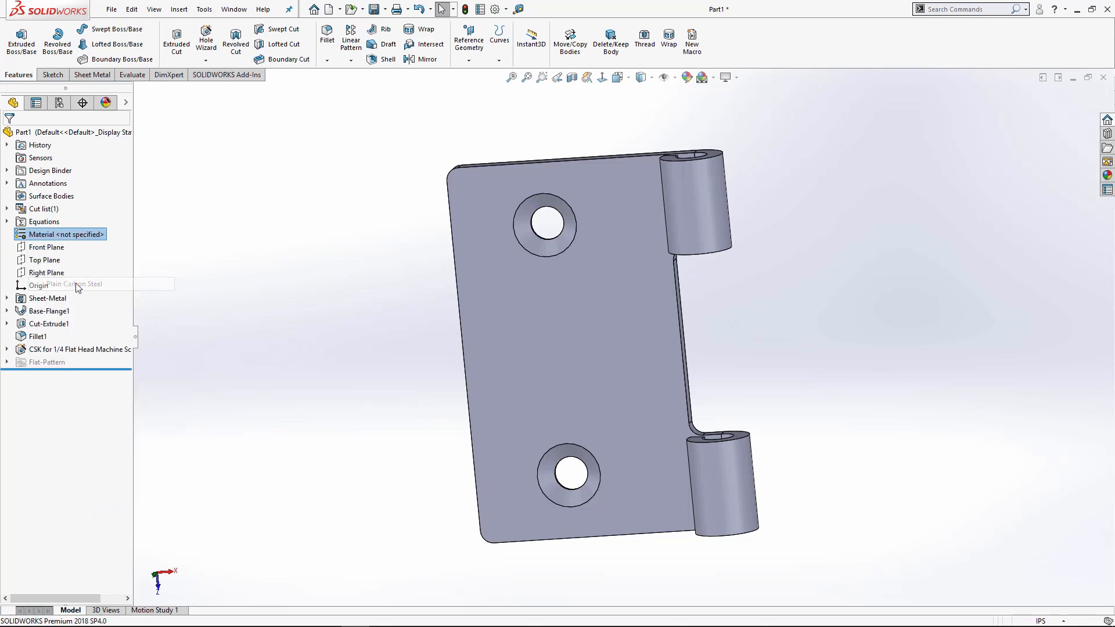
# Open the part's file properties and add a custom Description property with the text value "test"
pyautogui.click(480, 9)
pyautogui.click(312, 224)
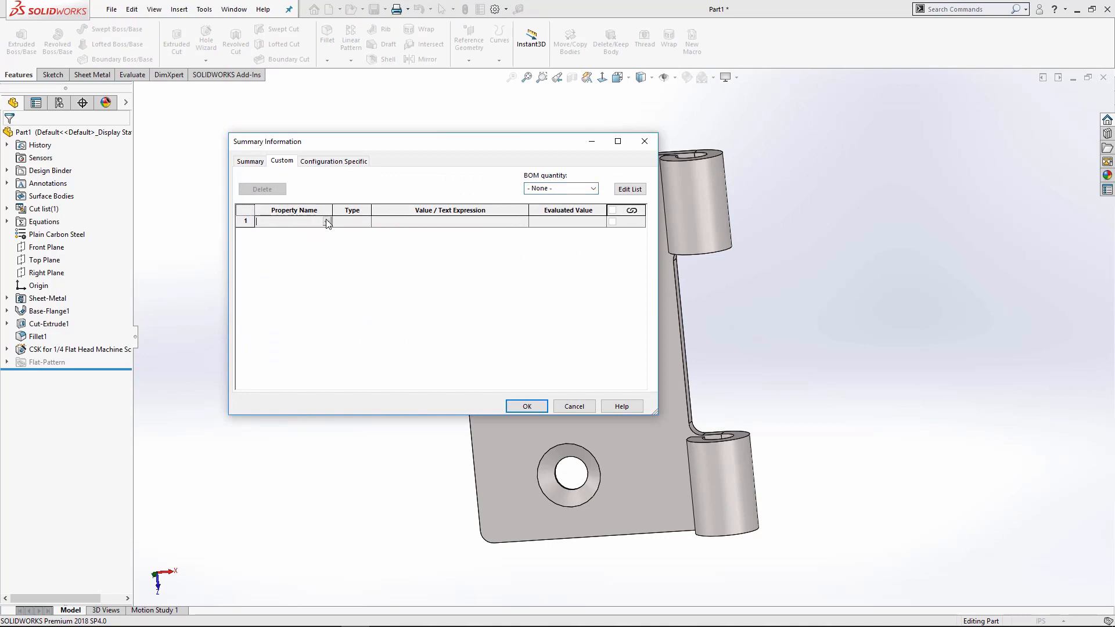
pyautogui.click(284, 233)
pyautogui.click(392, 221)
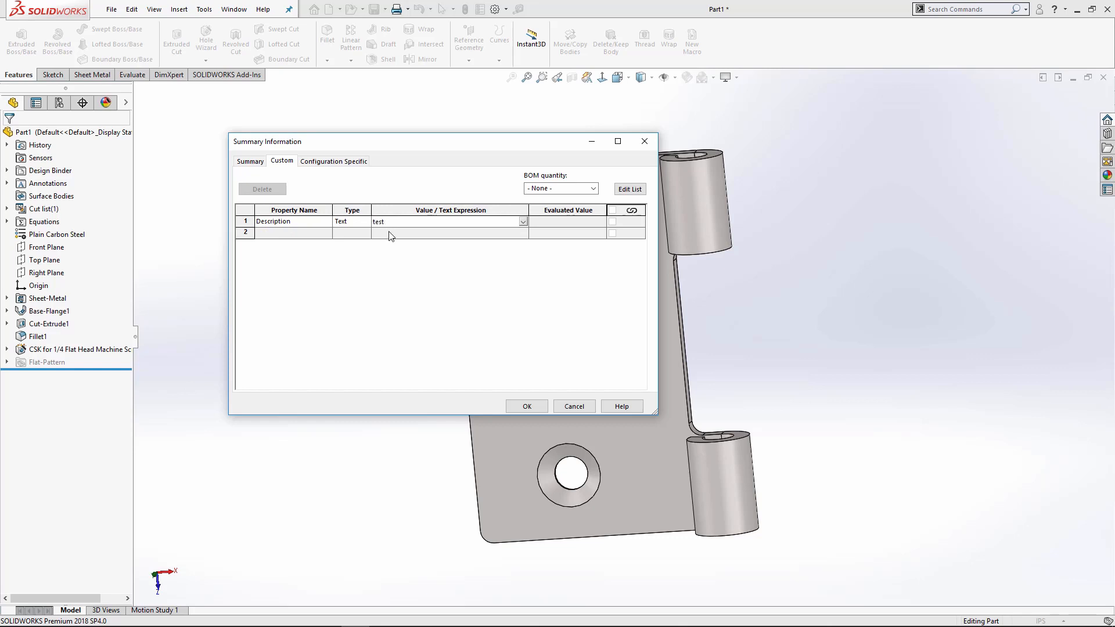
# Add a custom Material property whose value is linked to the part's Material
pyautogui.click(329, 234)
pyautogui.click(327, 234)
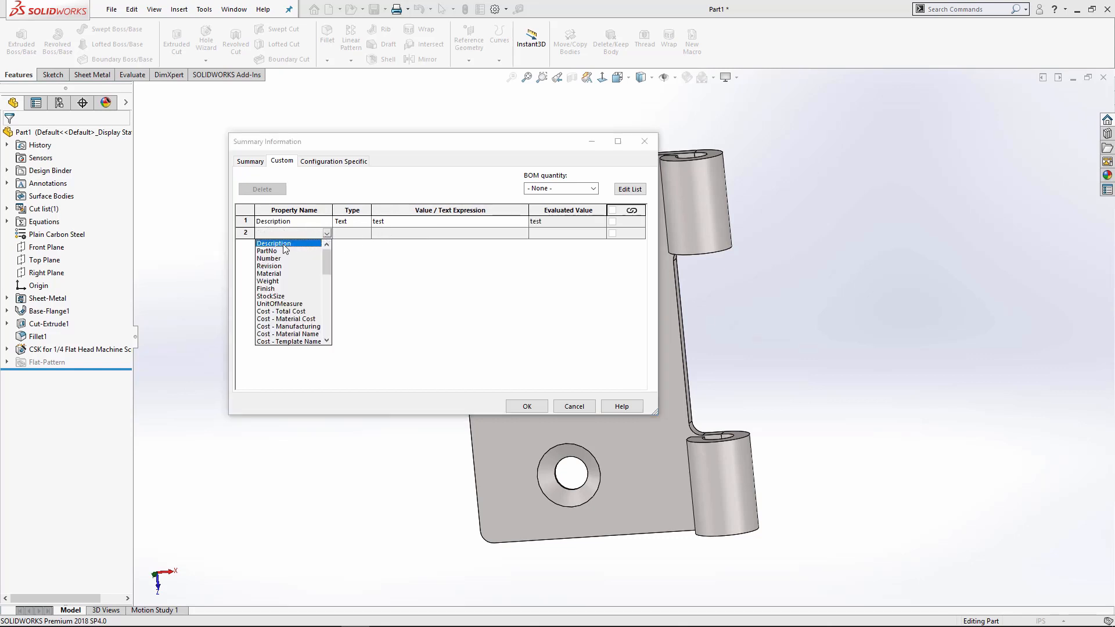
pyautogui.click(271, 274)
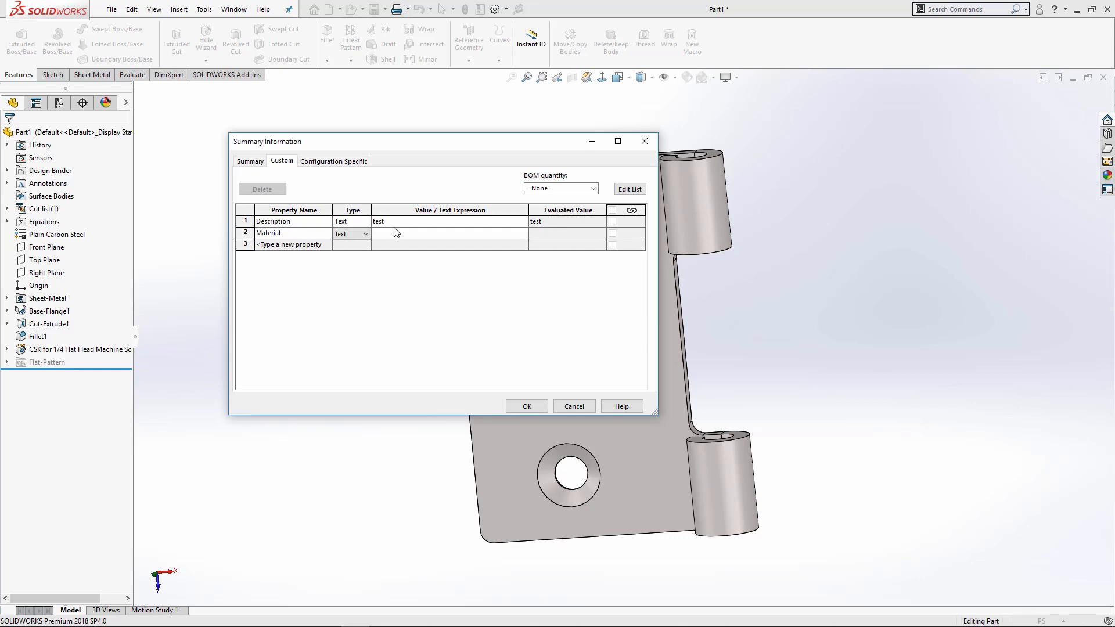
pyautogui.click(389, 234)
pyautogui.click(523, 234)
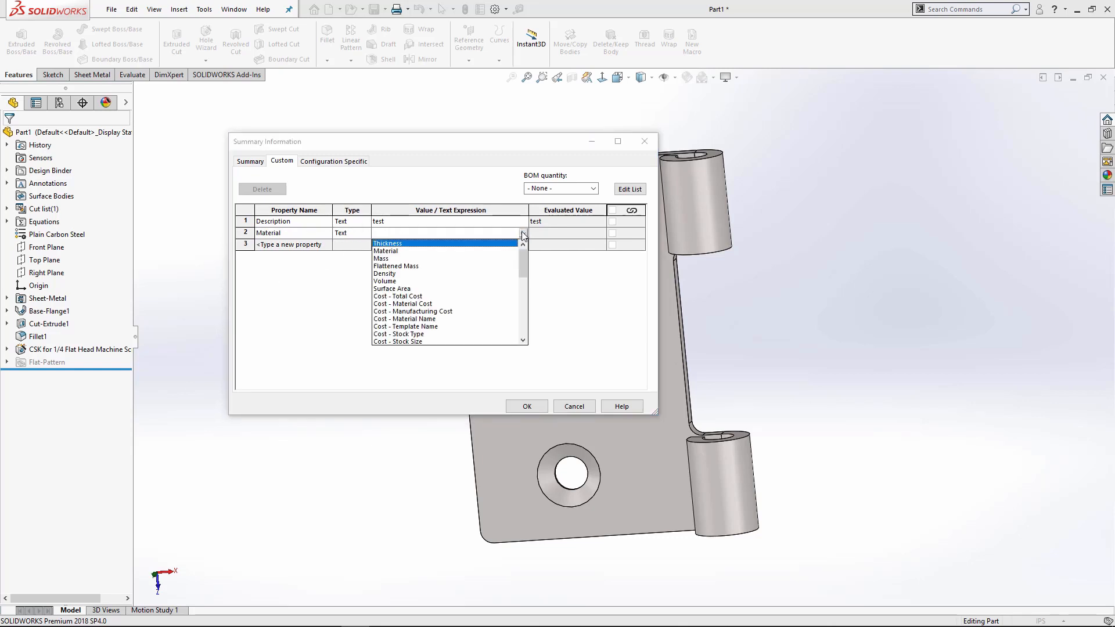
pyautogui.click(393, 256)
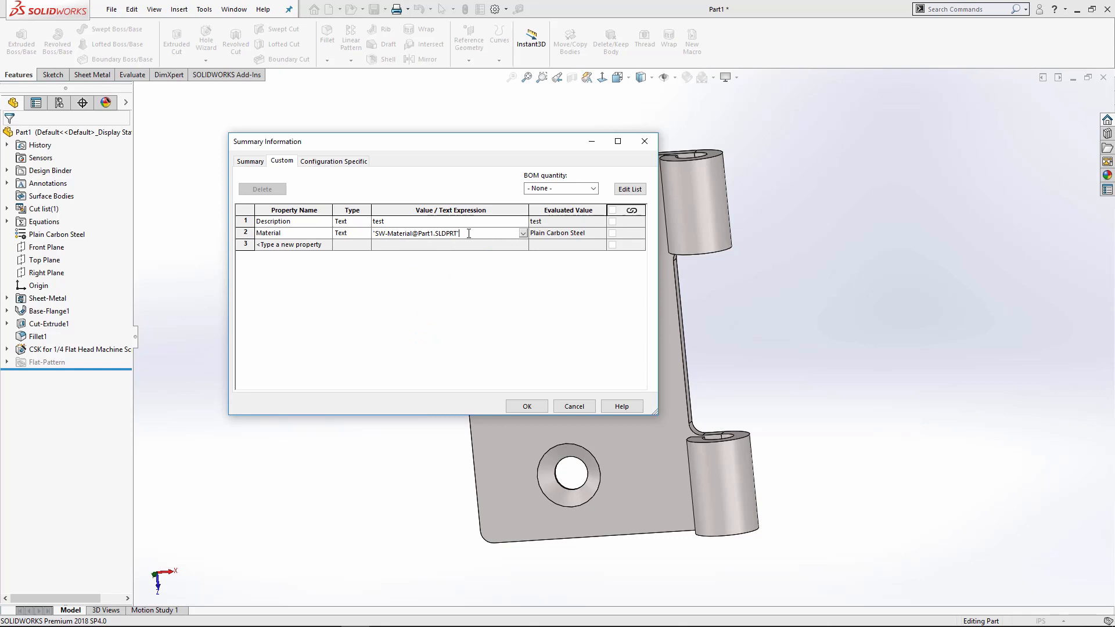
pyautogui.moveTo(469, 233); pyautogui.dragTo(339, 227)
pyautogui.hotkey('ctrl', 'c')
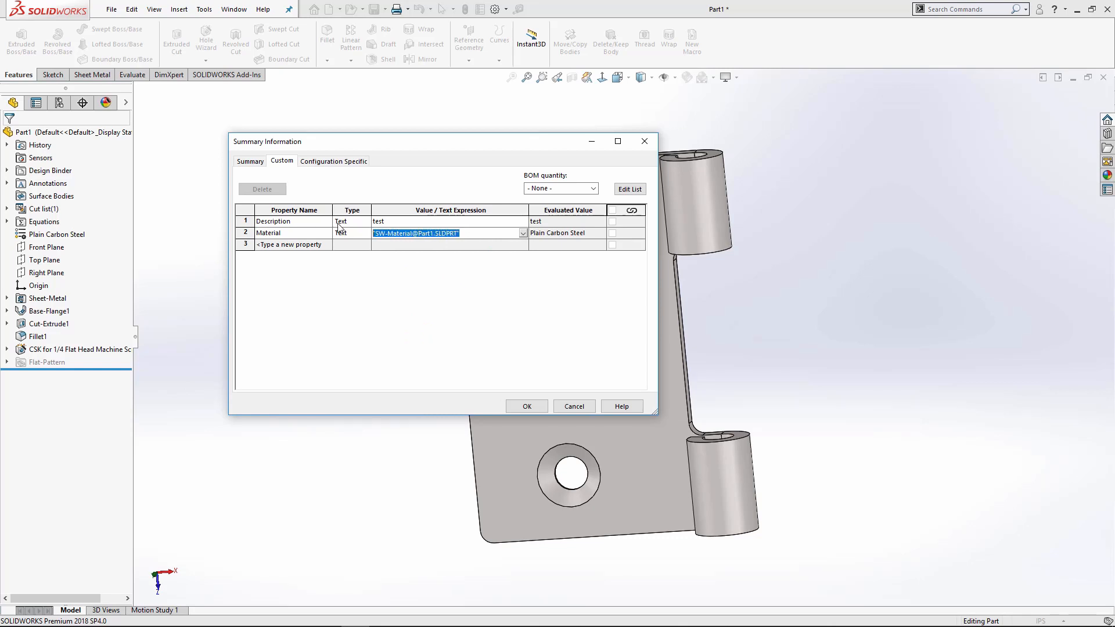
pyautogui.click(401, 223)
pyautogui.hotkey('ctrl', 'v')
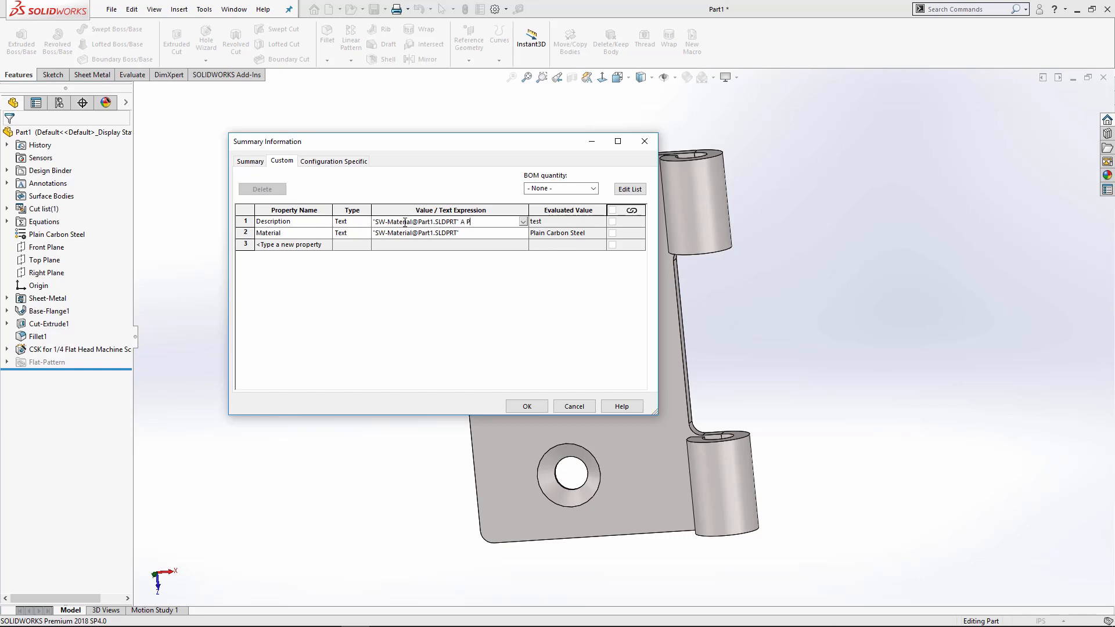
pyautogui.write('A Plate')
pyautogui.press('Return')
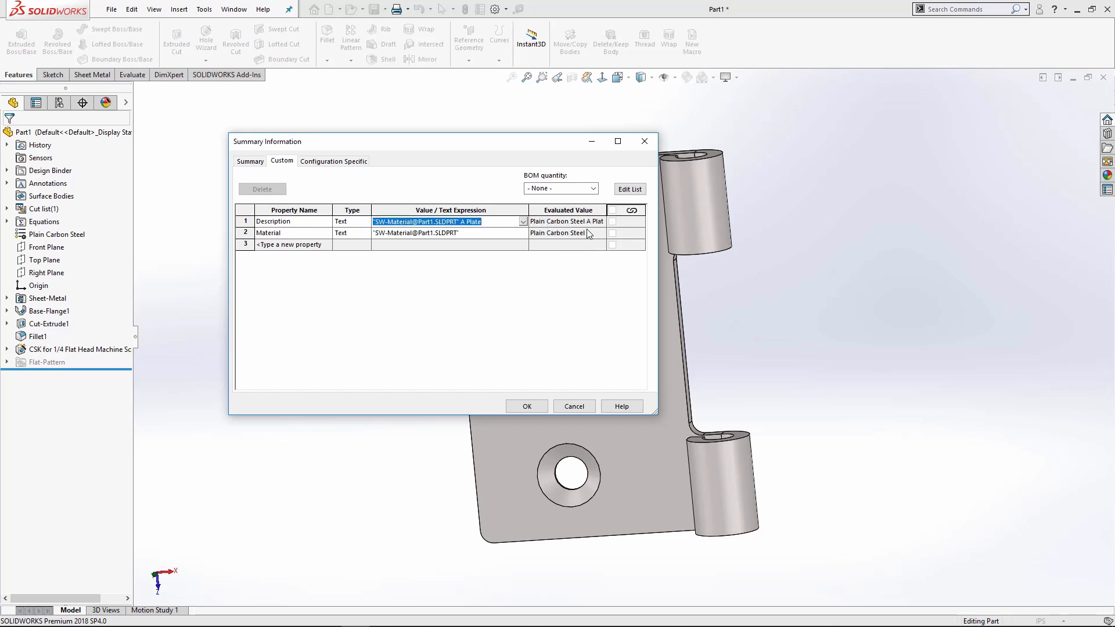
pyautogui.moveTo(606, 209); pyautogui.dragTo(618, 209)
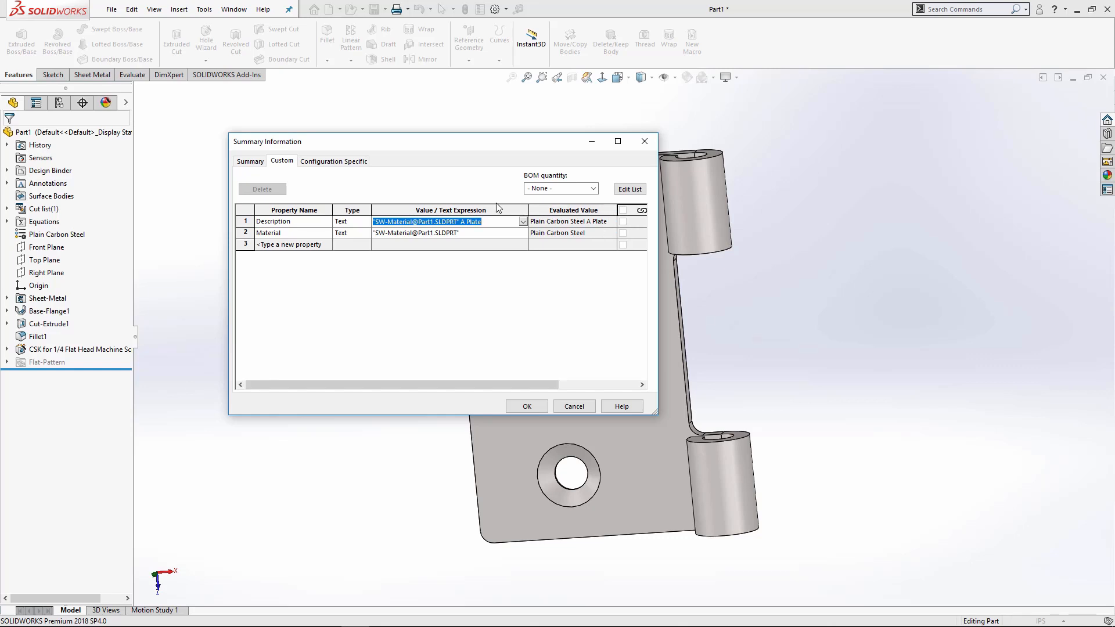
pyautogui.click(526, 406)
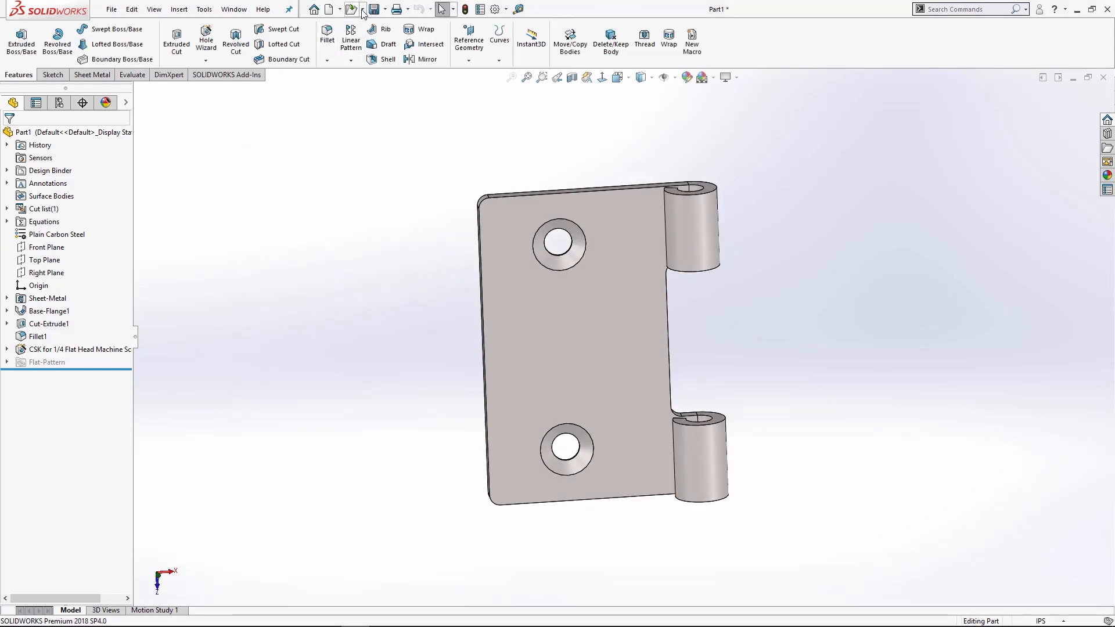
# Start saving the part, create a Desktop folder named "100 Hinge" and open it as the save location
pyautogui.click(374, 10)
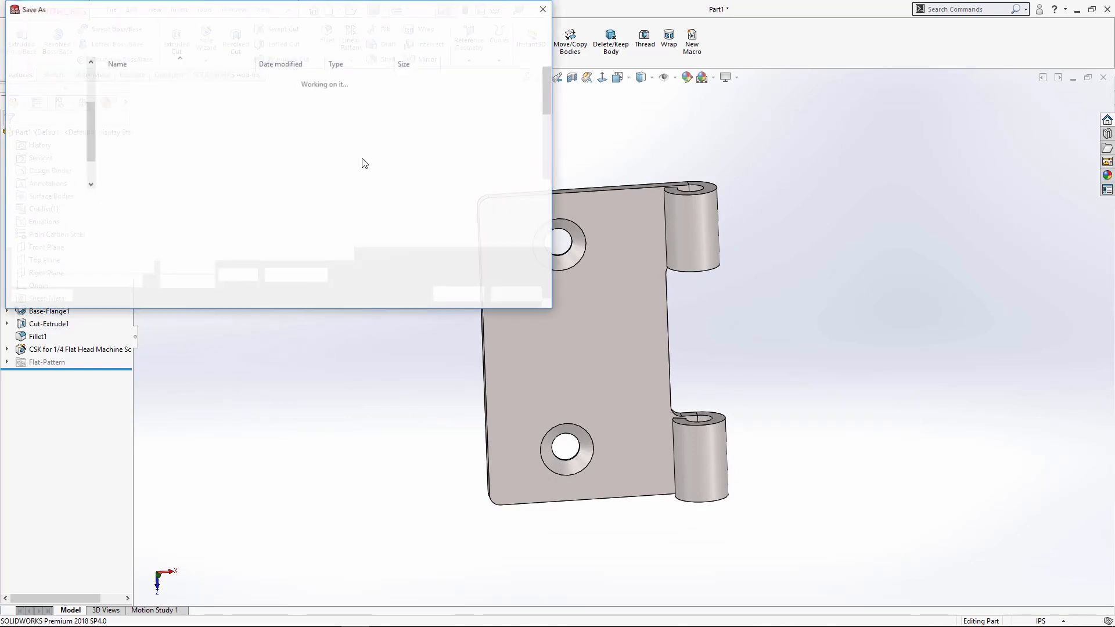
pyautogui.moveTo(296, 9); pyautogui.dragTo(445, 92)
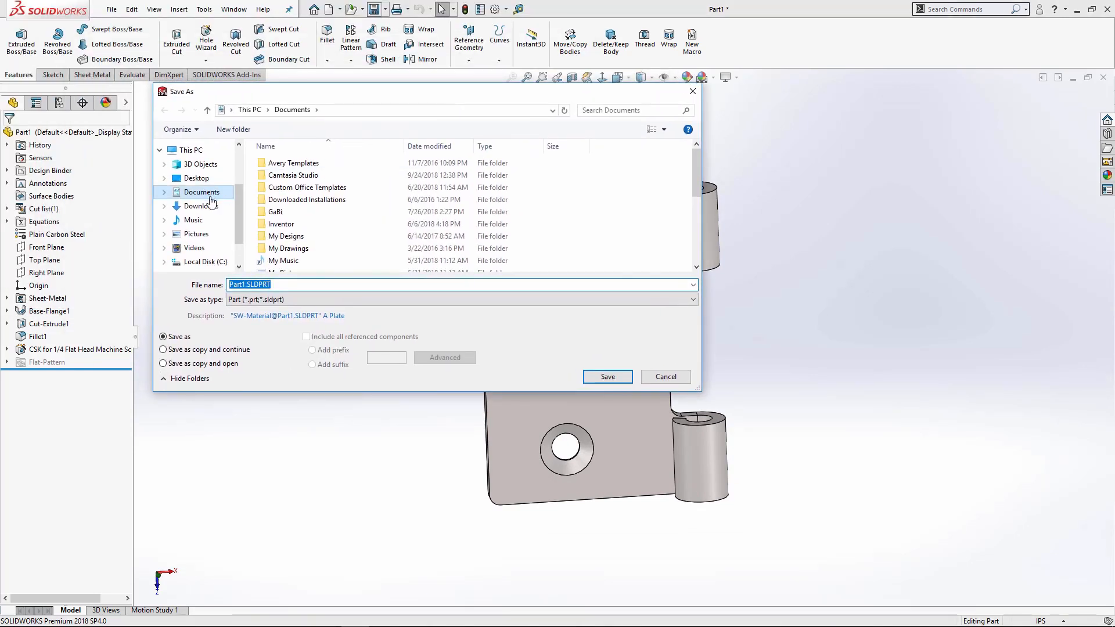
pyautogui.click(198, 178)
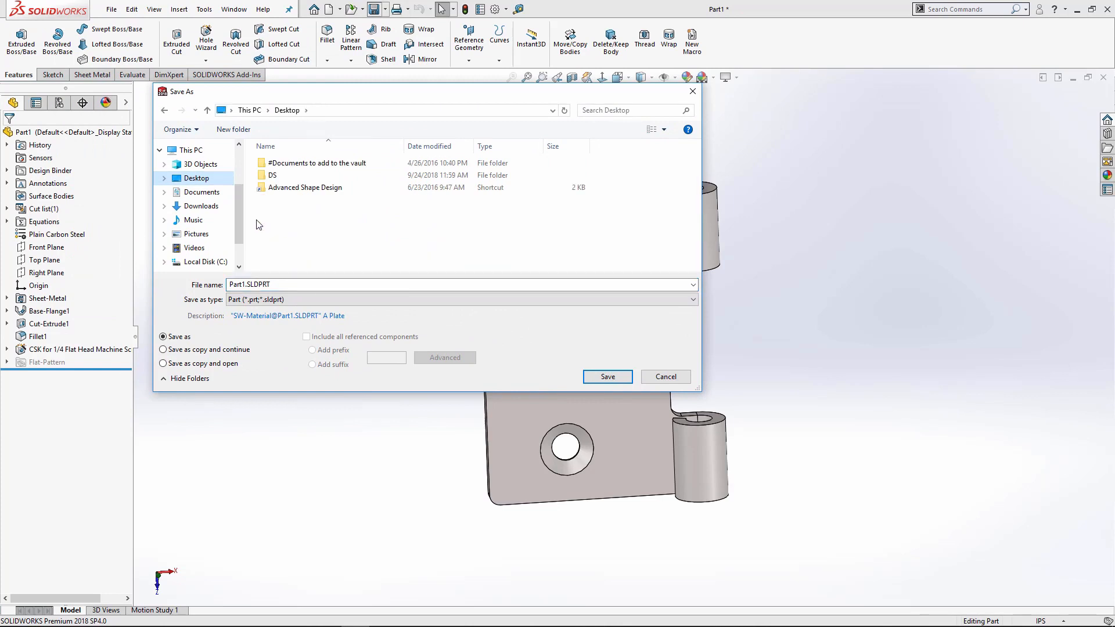
pyautogui.click(232, 129)
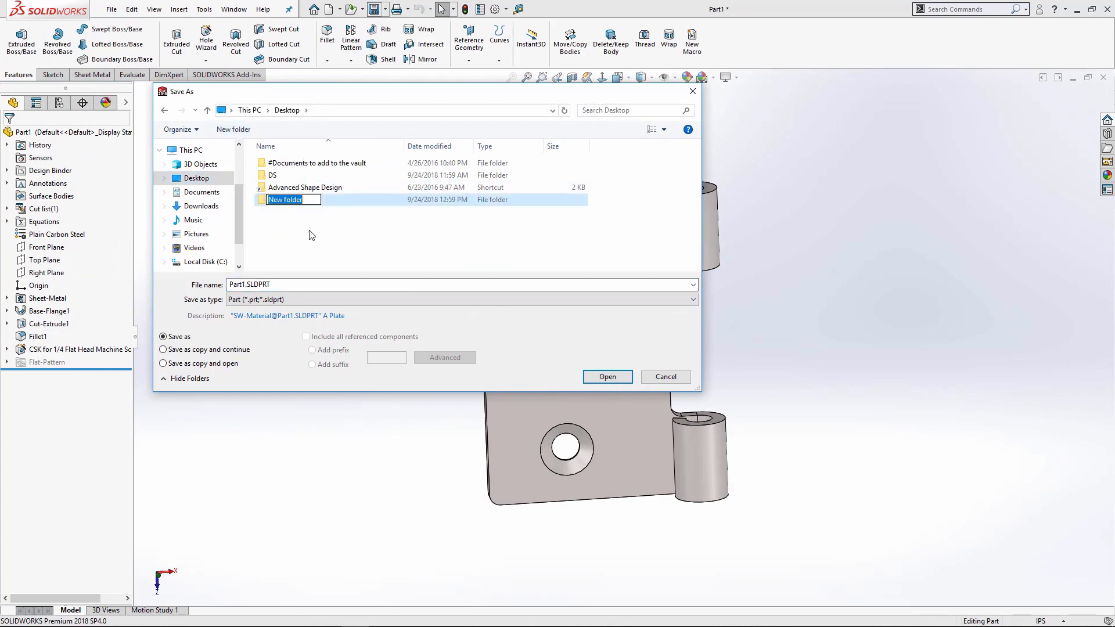
pyautogui.write('100')
pyautogui.write('Hinge')
pyautogui.click(265, 203)
pyautogui.doubleClick(265, 203)
# Save the part as "100 - 01" in the 100 Hinge folder
pyautogui.doubleClick(274, 284)
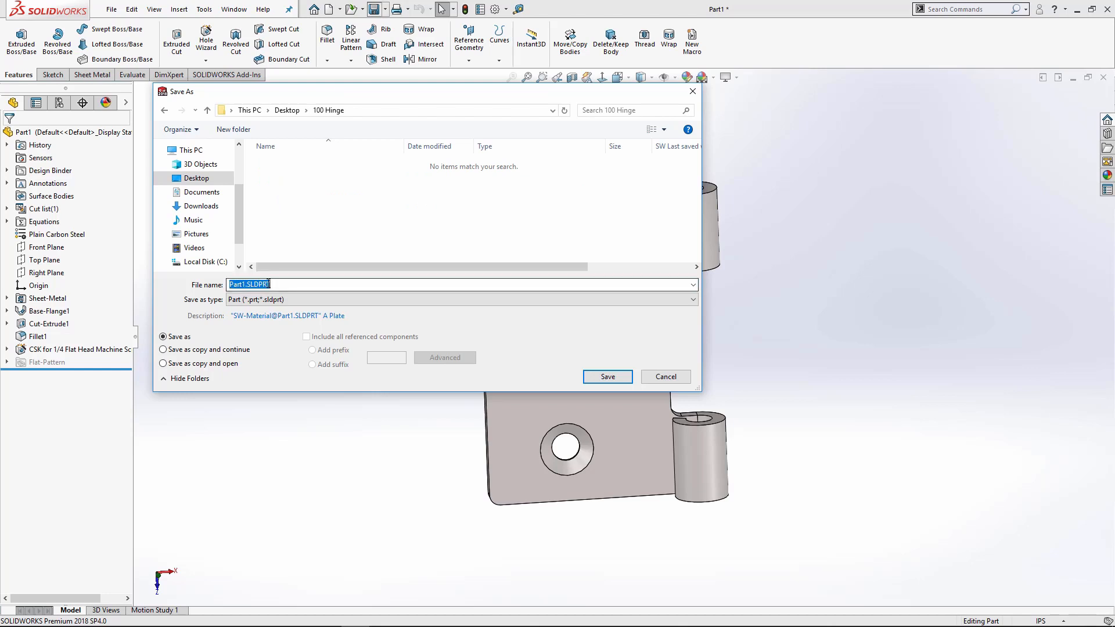
pyautogui.write('100 - 01')
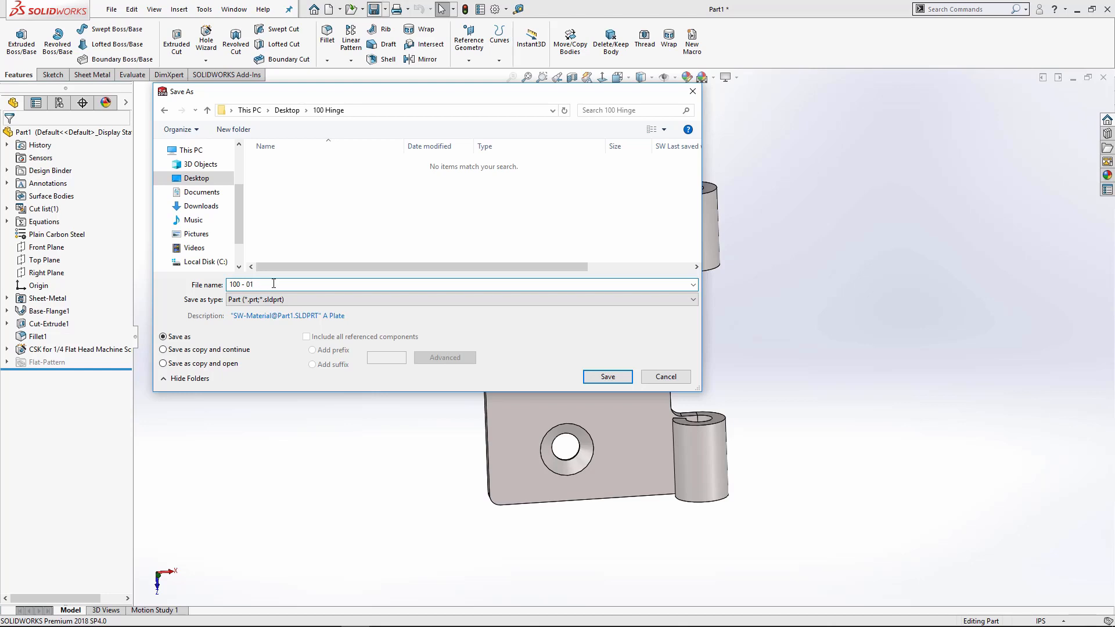
pyautogui.write('Hi')
pyautogui.hotkey('ctrl', 'a')
pyautogui.press('BackSpace')
pyautogui.click(607, 377)
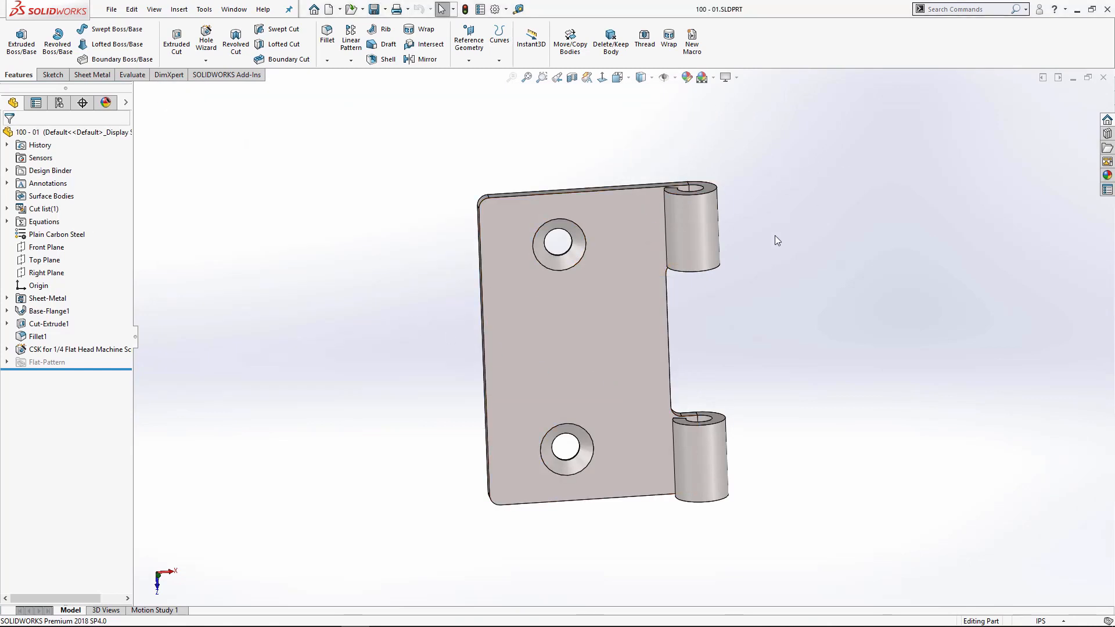
pyautogui.scroll(-2, 663, 278)
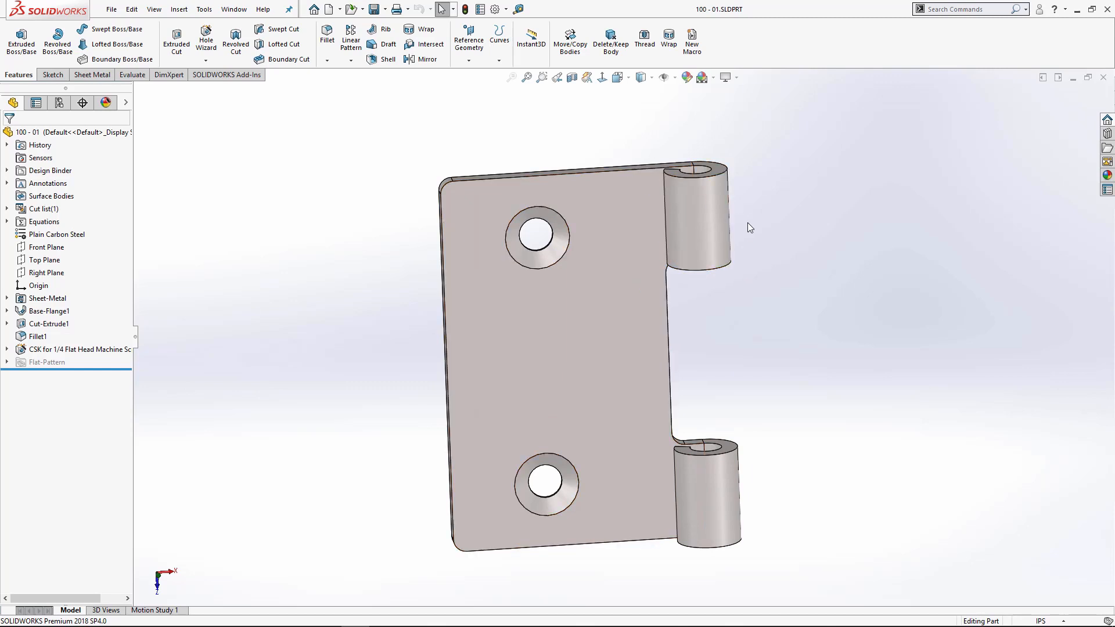
pyautogui.scroll(2, 749, 225)
pyautogui.moveTo(792, 319); pyautogui.dragTo(790, 289, button='middle')
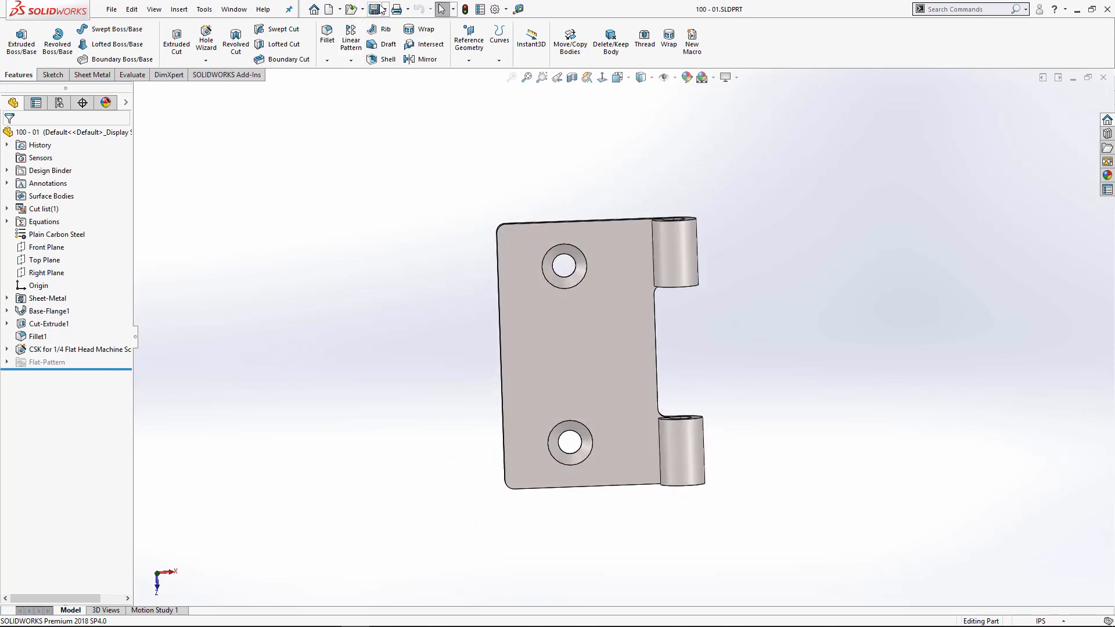
# Save a copy of the part as "100 - 02.SLDPRT" in the same folder, opening the copy, and check the list of open documents
pyautogui.click(385, 9)
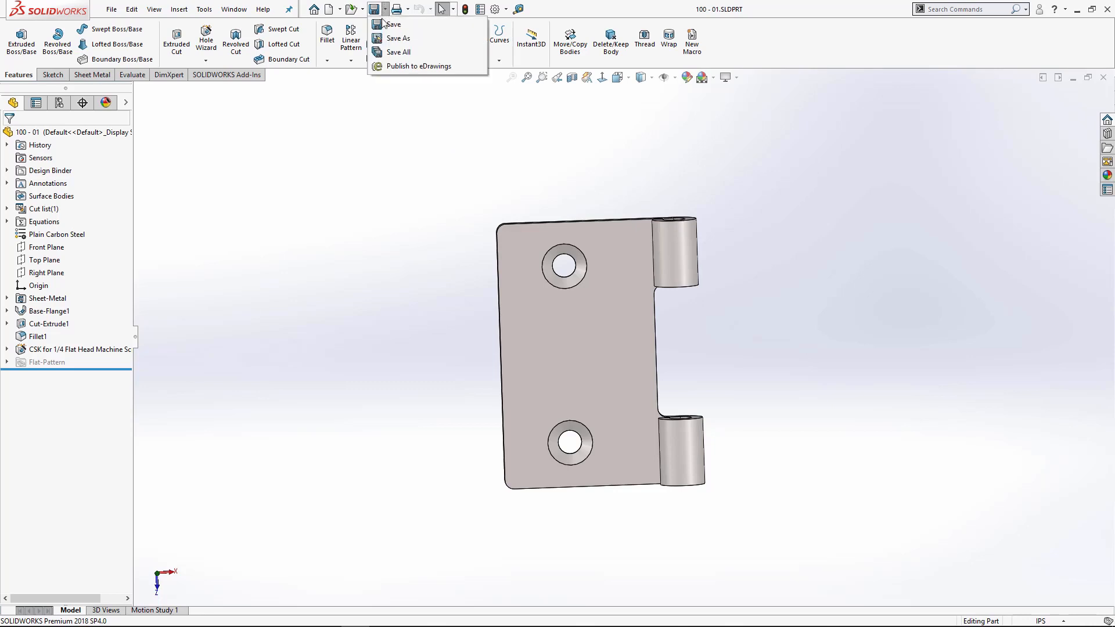
pyautogui.click(398, 39)
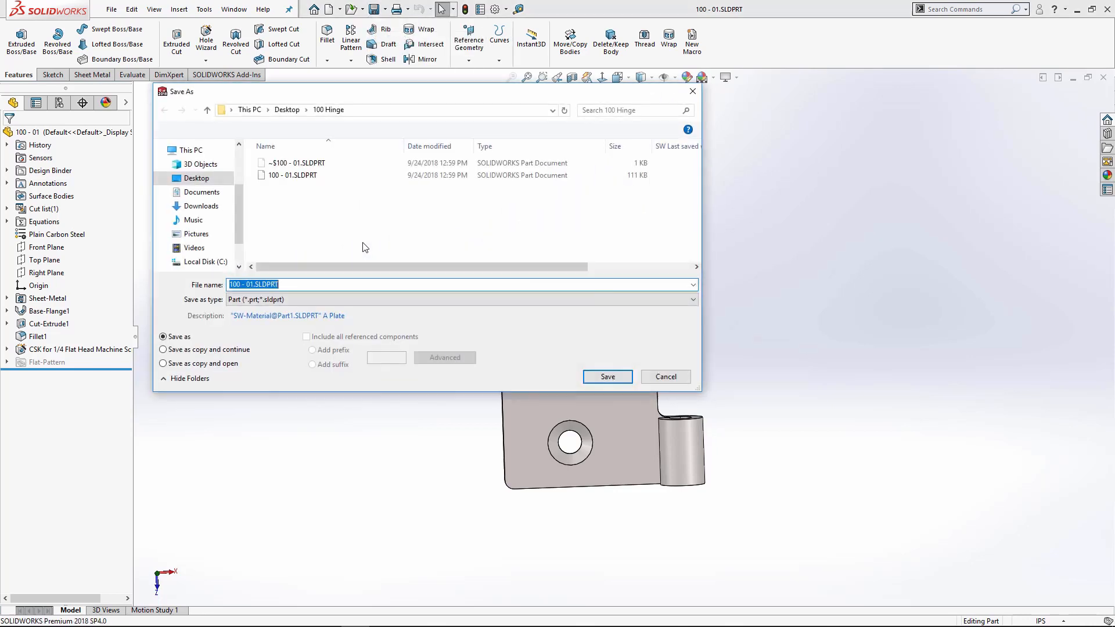
pyautogui.click(163, 350)
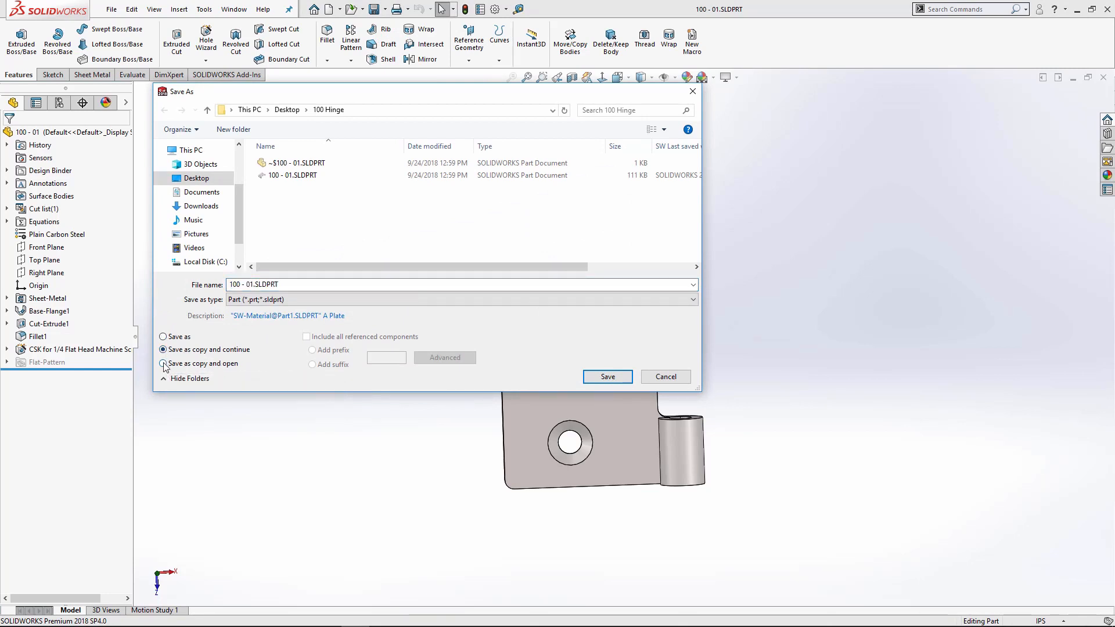
pyautogui.click(250, 285)
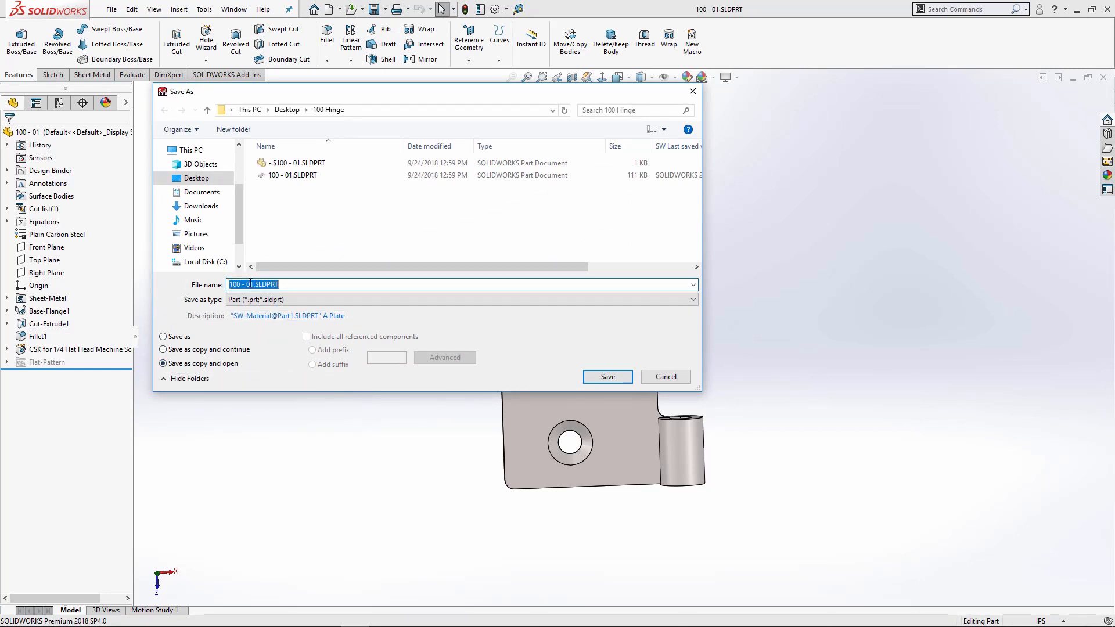
pyautogui.press('Delete')
pyautogui.write('2')
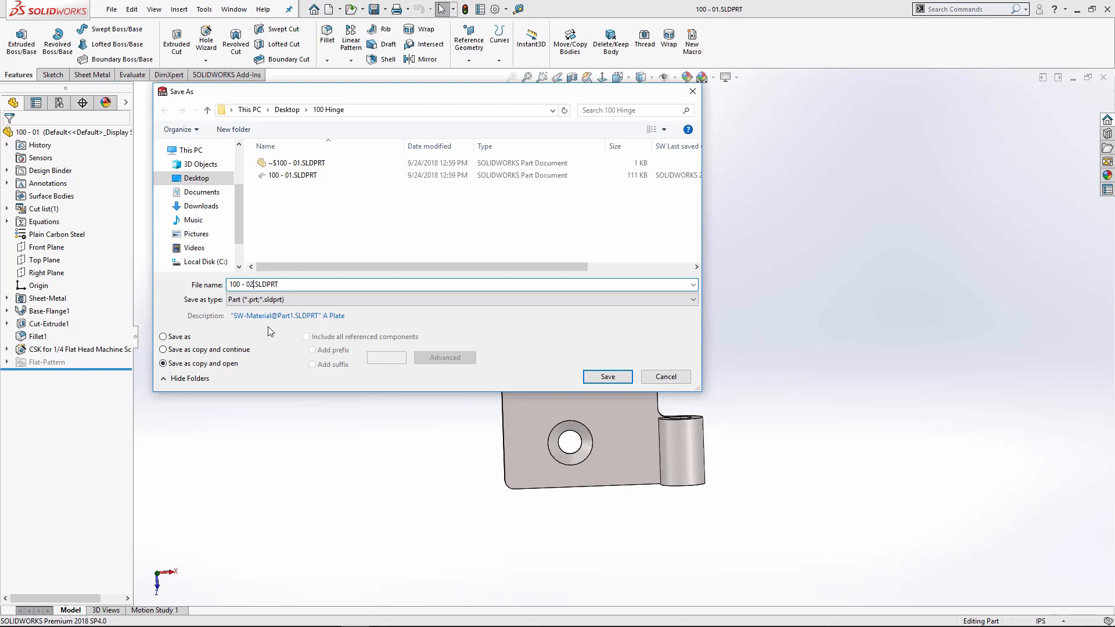
pyautogui.click(608, 376)
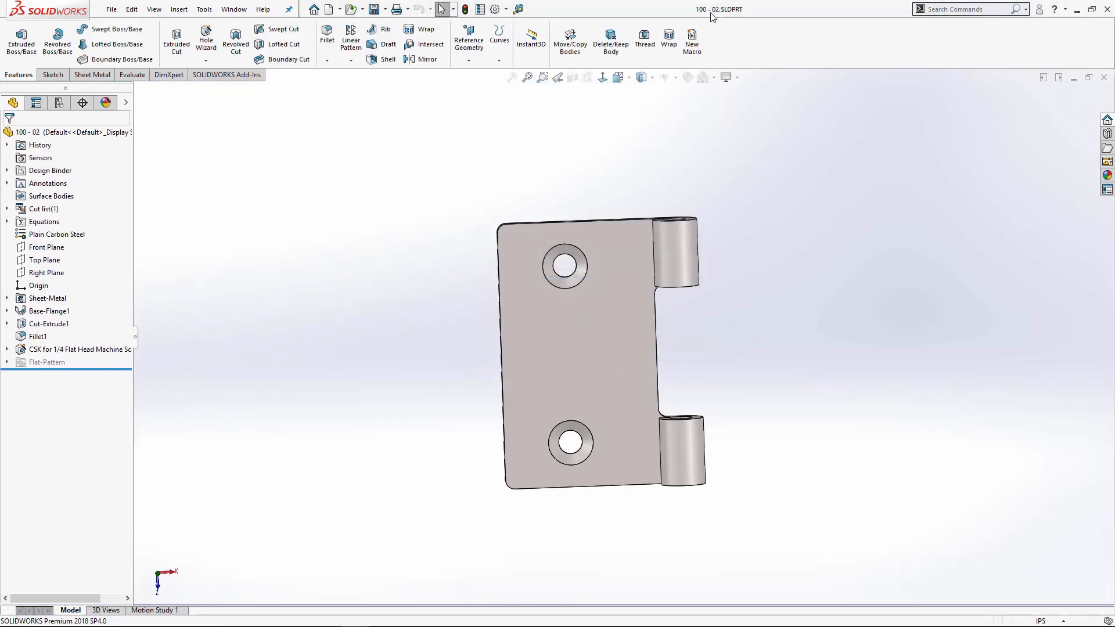
pyautogui.click(234, 9)
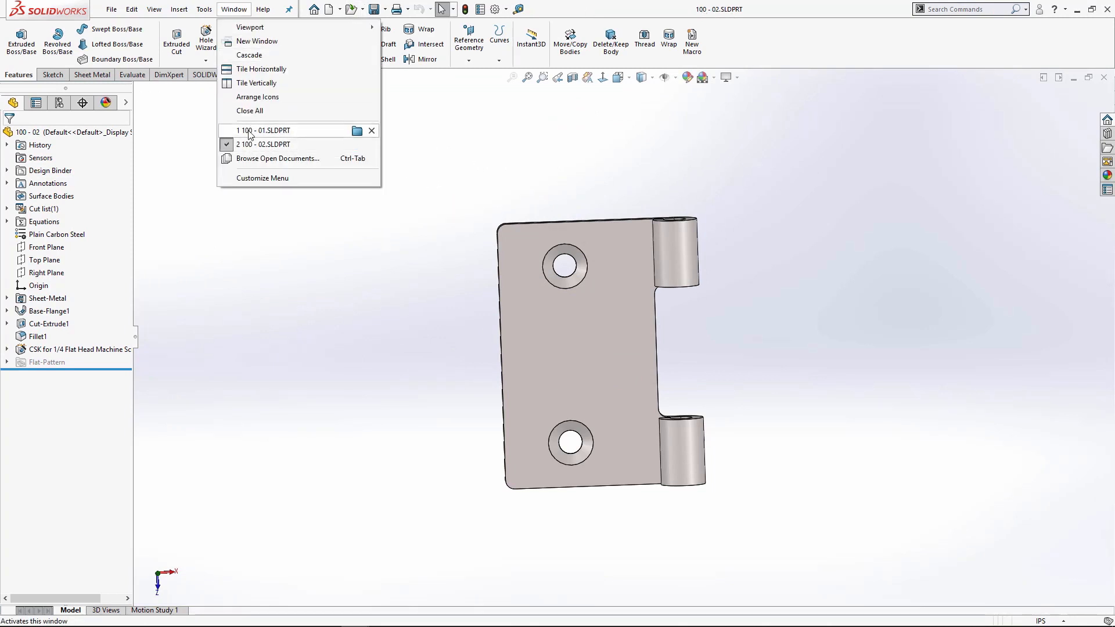
pyautogui.click(551, 163)
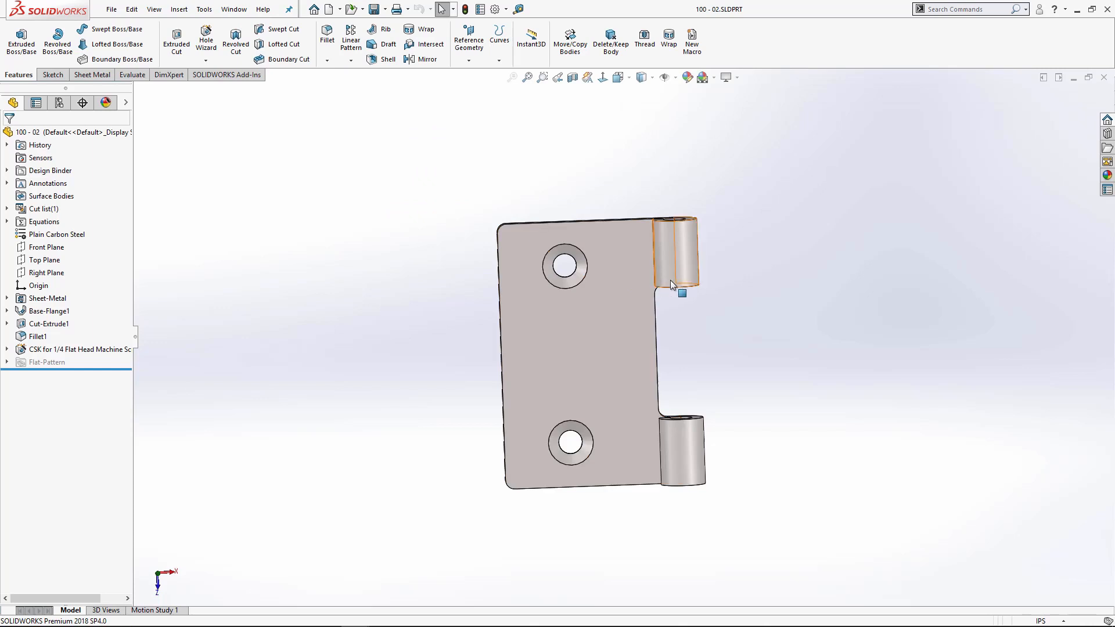
# Edit the sketch of Cut-Extrude1 and convert the four sides of the cutout rectangle to construction geometry
pyautogui.click(41, 323)
pyautogui.click(53, 286)
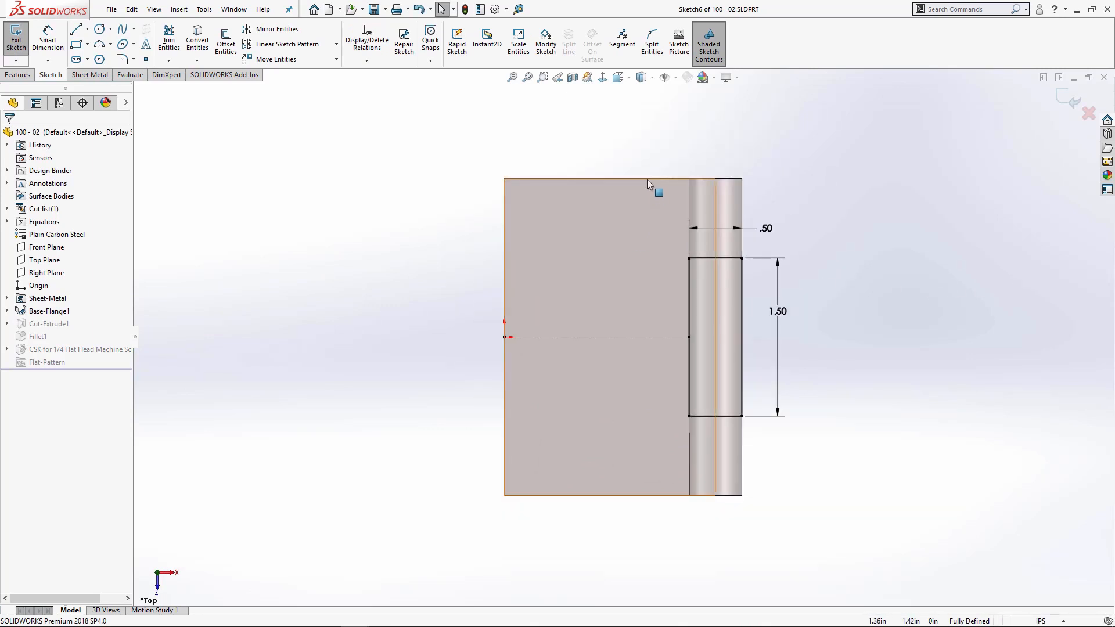
pyautogui.moveTo(641, 146); pyautogui.dragTo(775, 446)
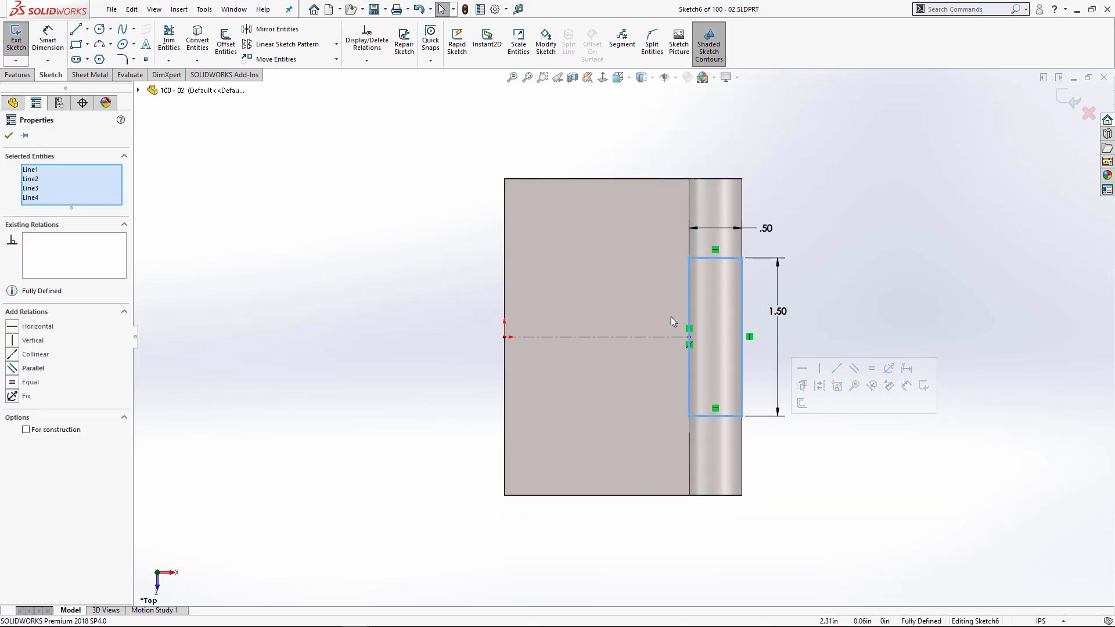
pyautogui.click(27, 430)
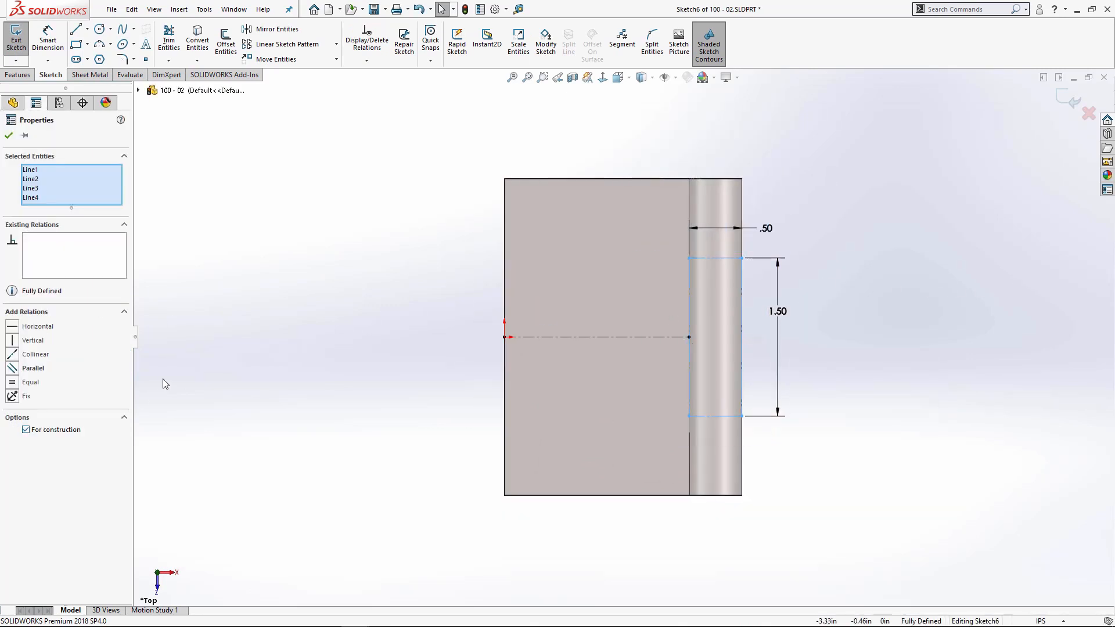
pyautogui.click(269, 363)
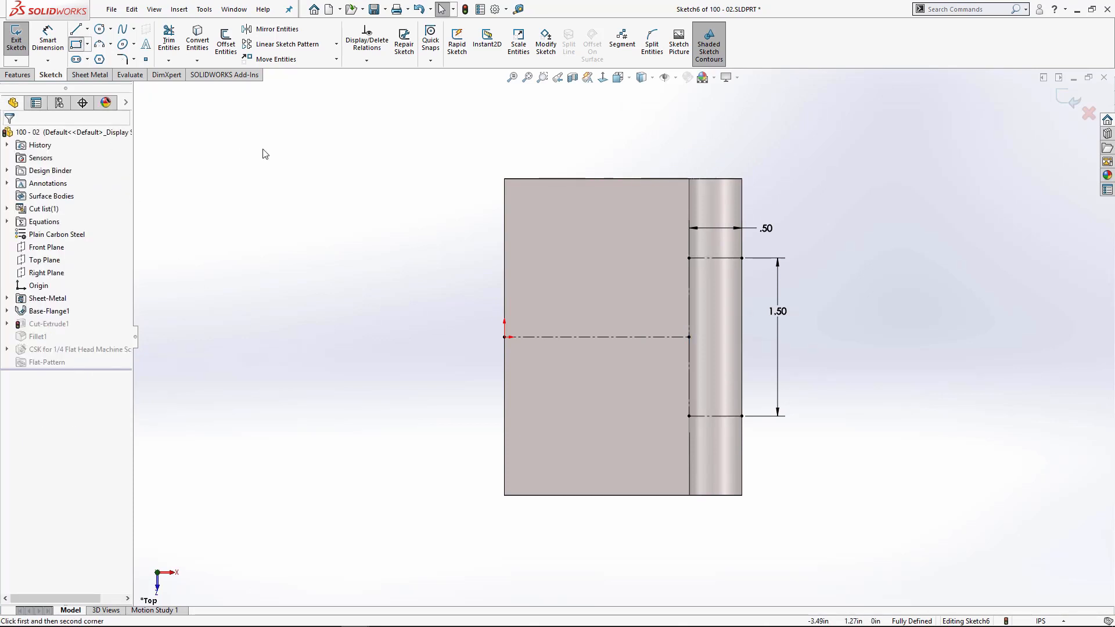
# Sketch two corner rectangles over the knuckle, from each end of the construction rectangle to the leaf's outer corners, and exit the sketch
pyautogui.click(689, 258)
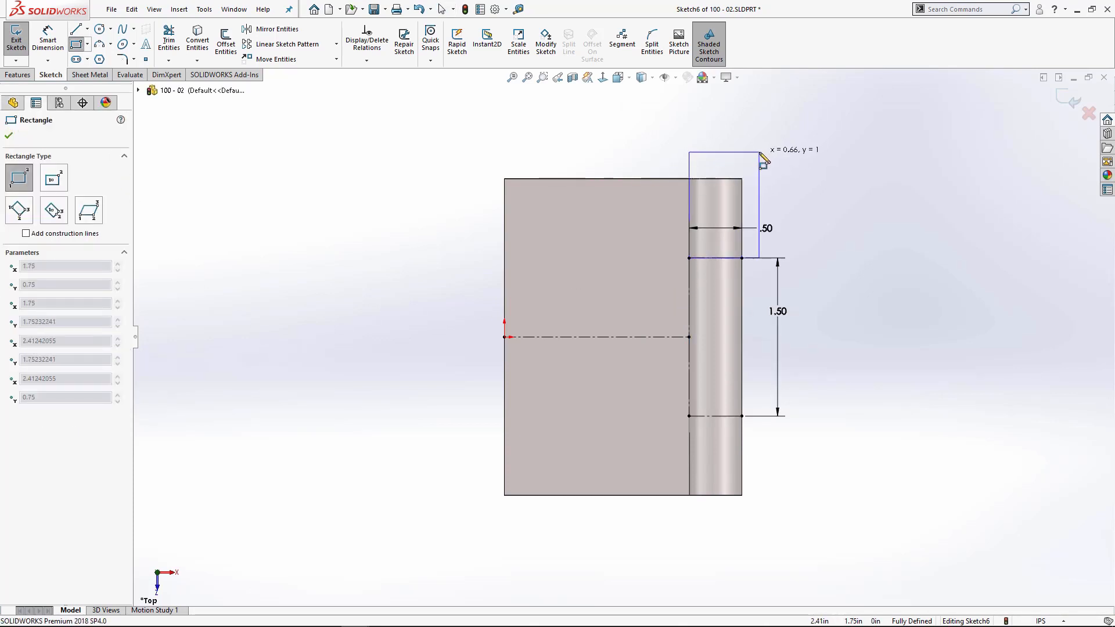
pyautogui.click(742, 179)
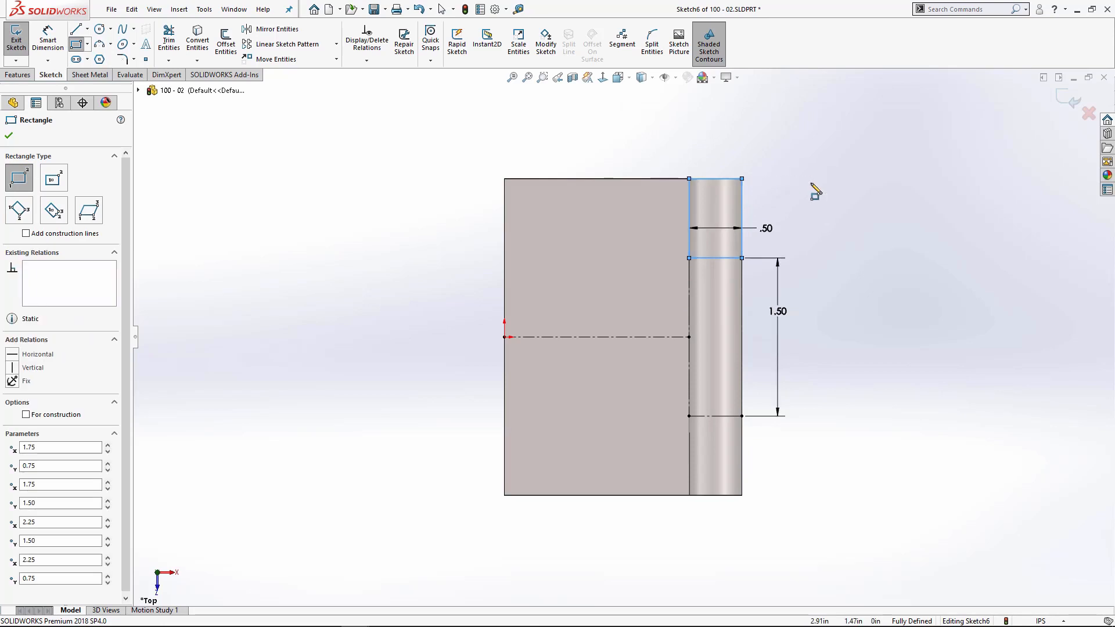
pyautogui.click(690, 416)
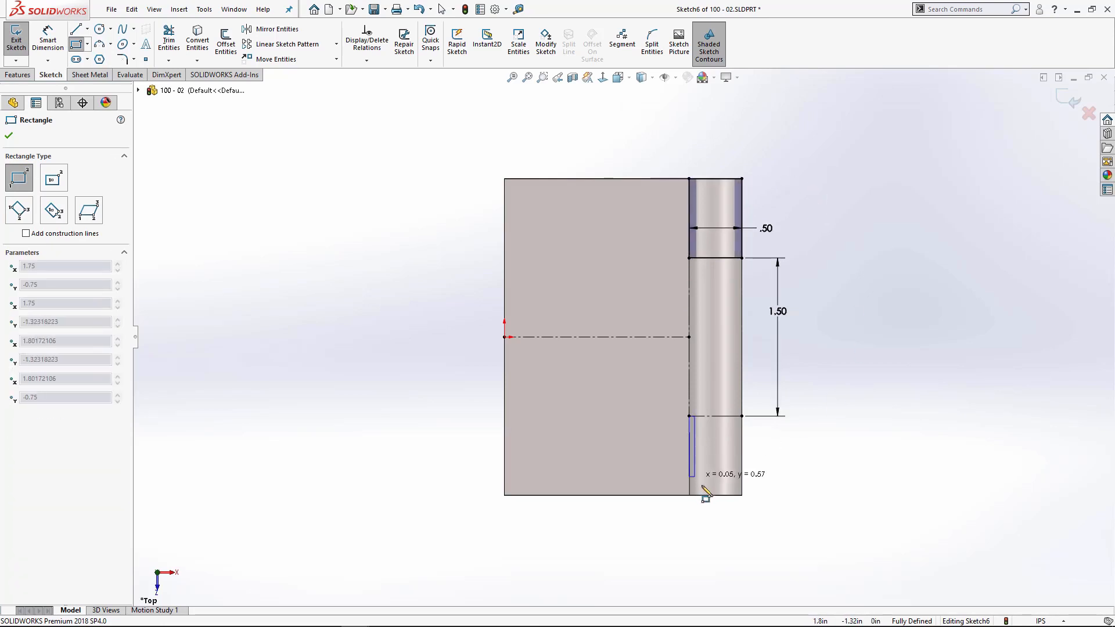
pyautogui.click(742, 496)
pyautogui.rightClick(839, 450)
pyautogui.click(854, 457)
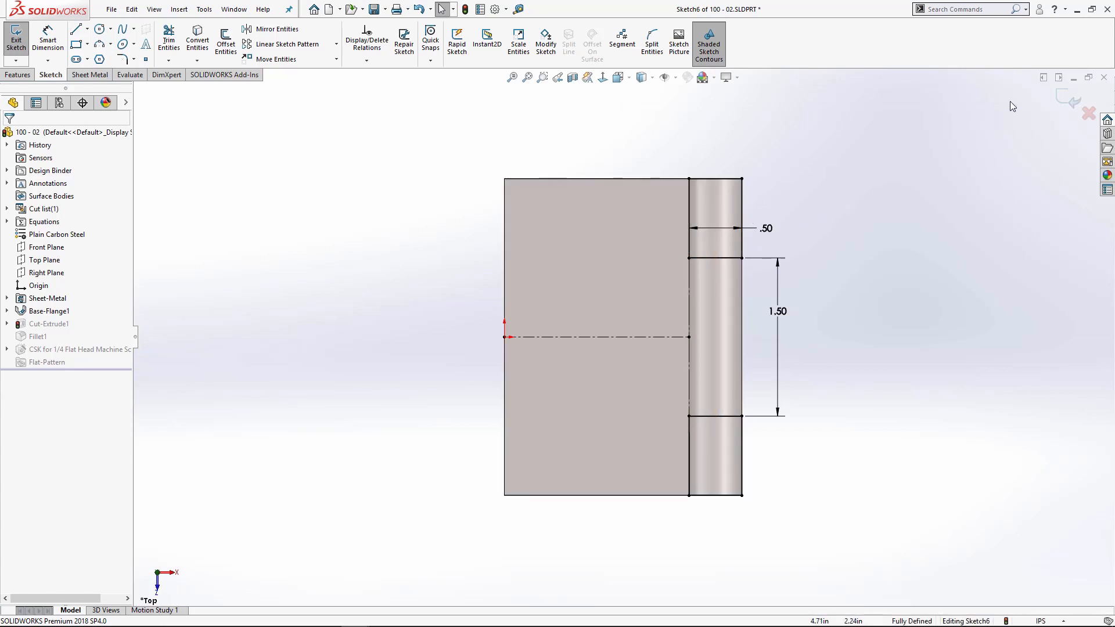
pyautogui.click(1070, 99)
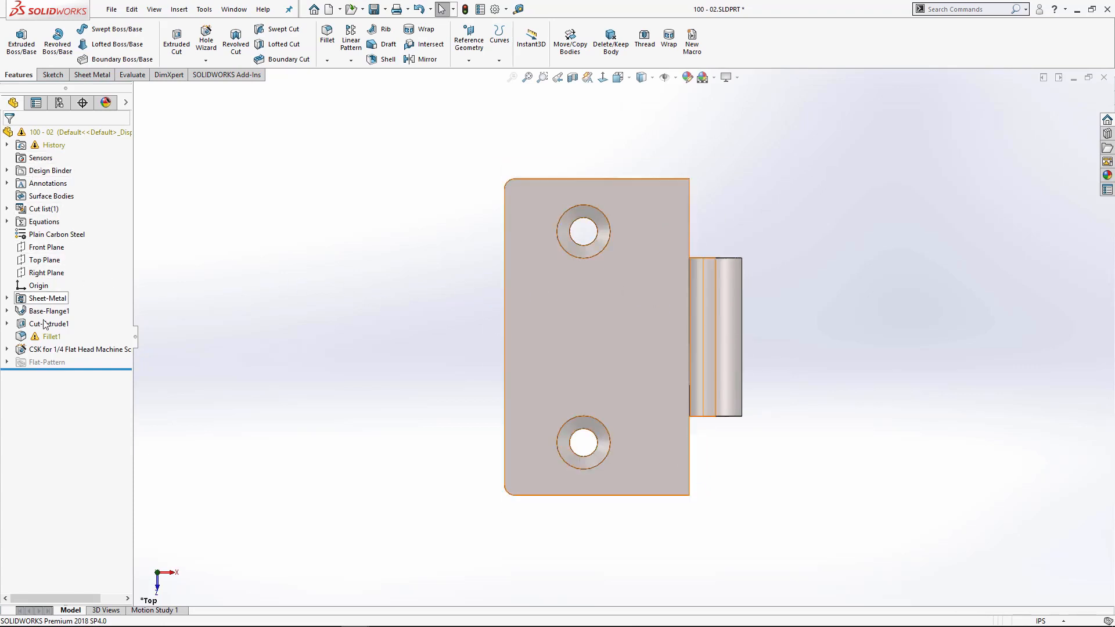
# Edit Fillet1 to add the two inside corner edges where the knuckle meets the leaf, and remove the missing edge references
pyautogui.moveTo(36, 339)
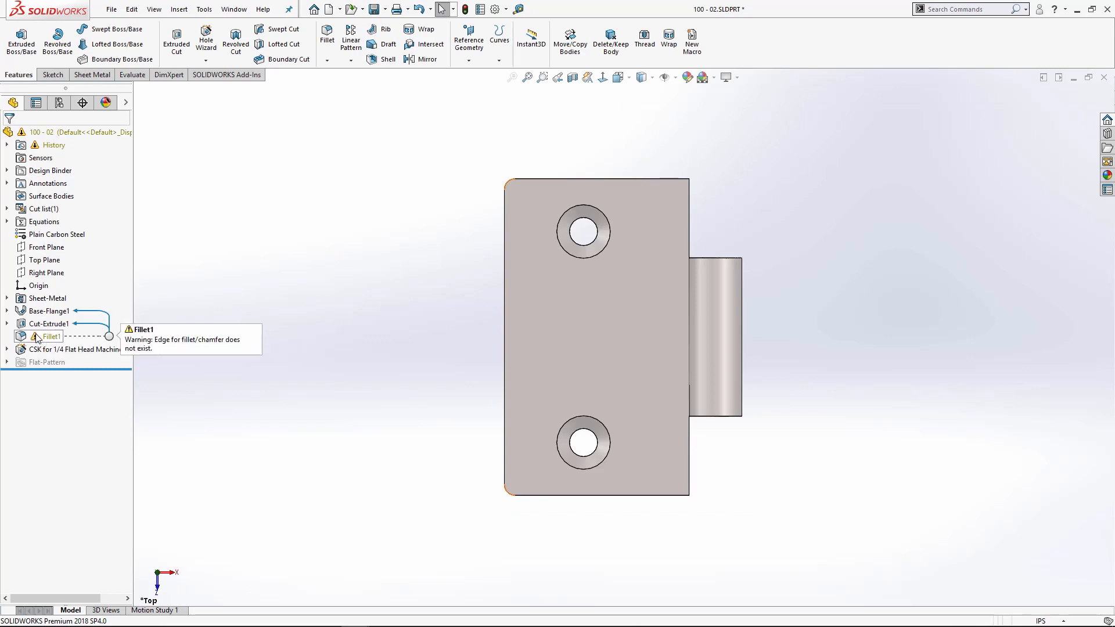
pyautogui.click(36, 336)
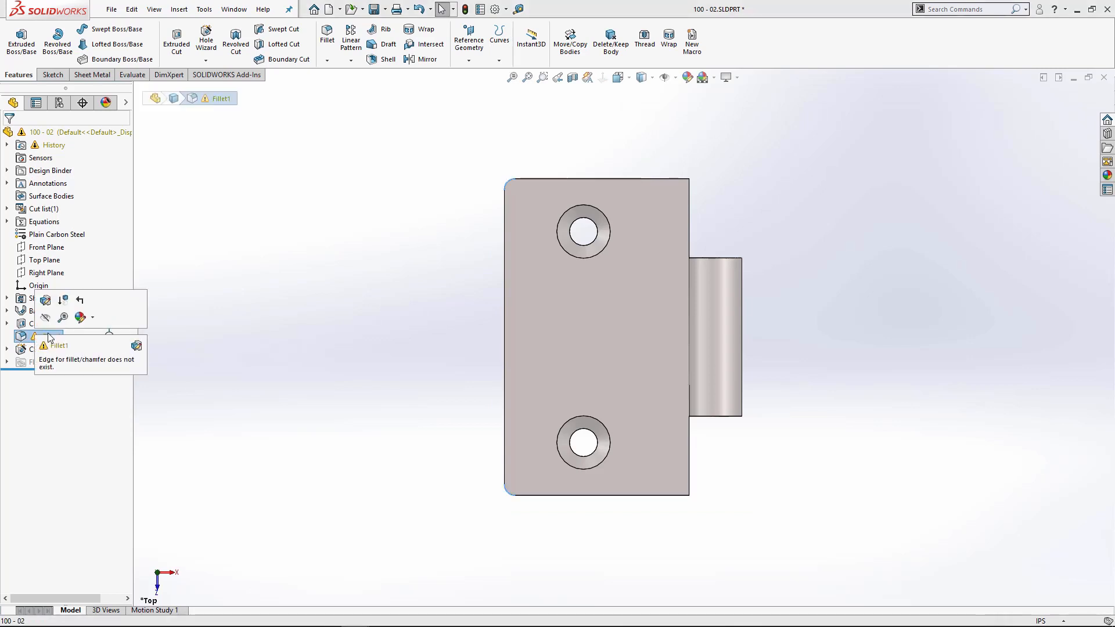
pyautogui.click(47, 302)
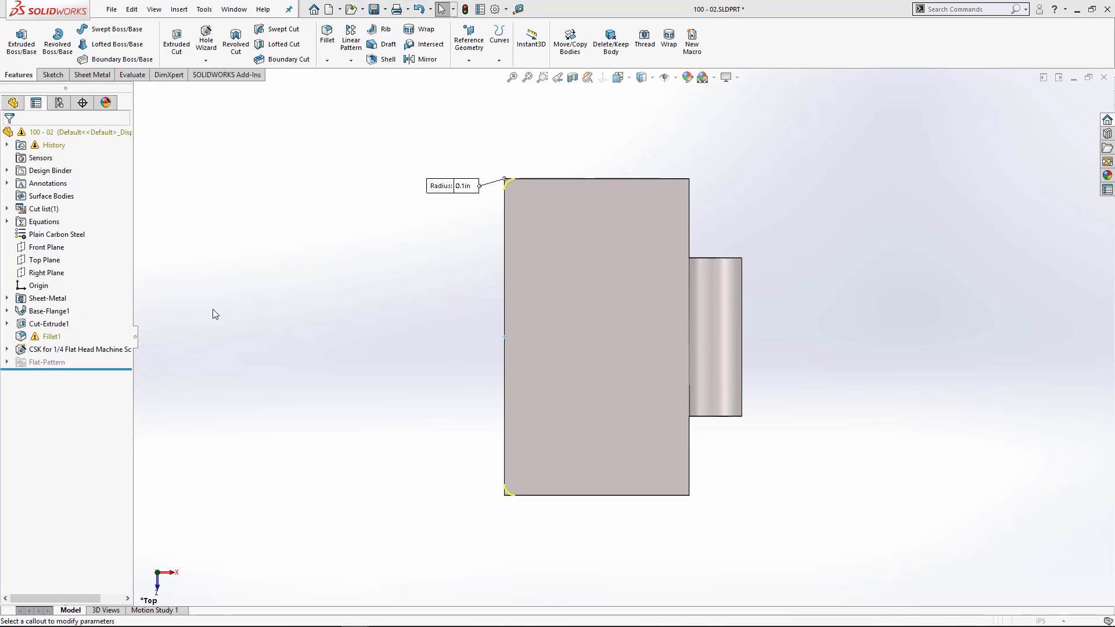
pyautogui.hotkey('ctrl', '7')
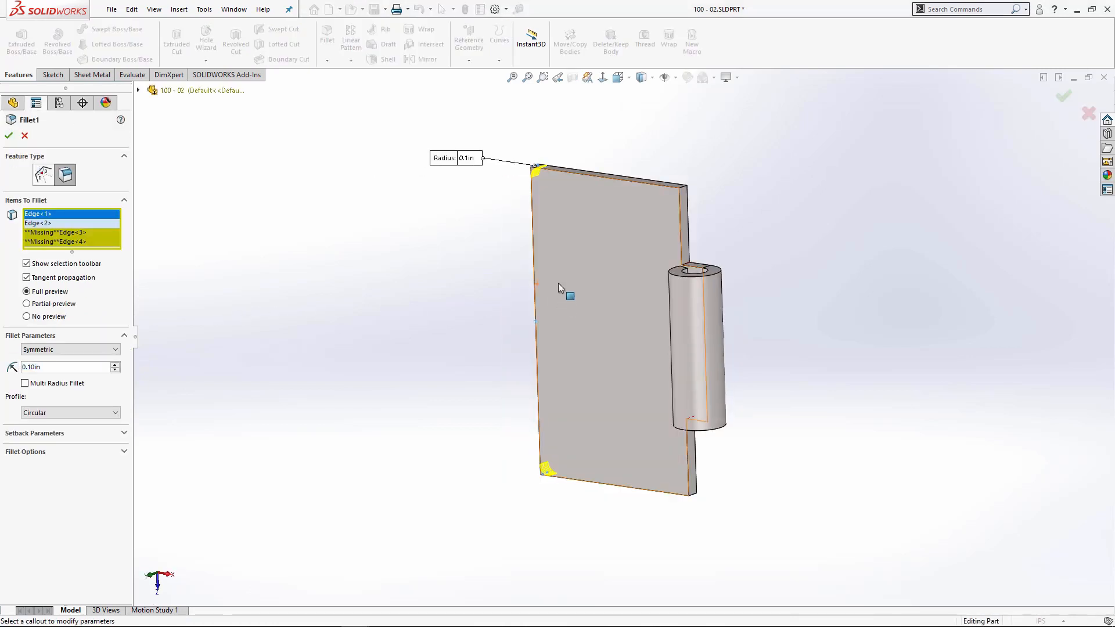
pyautogui.scroll(-3, 684, 285)
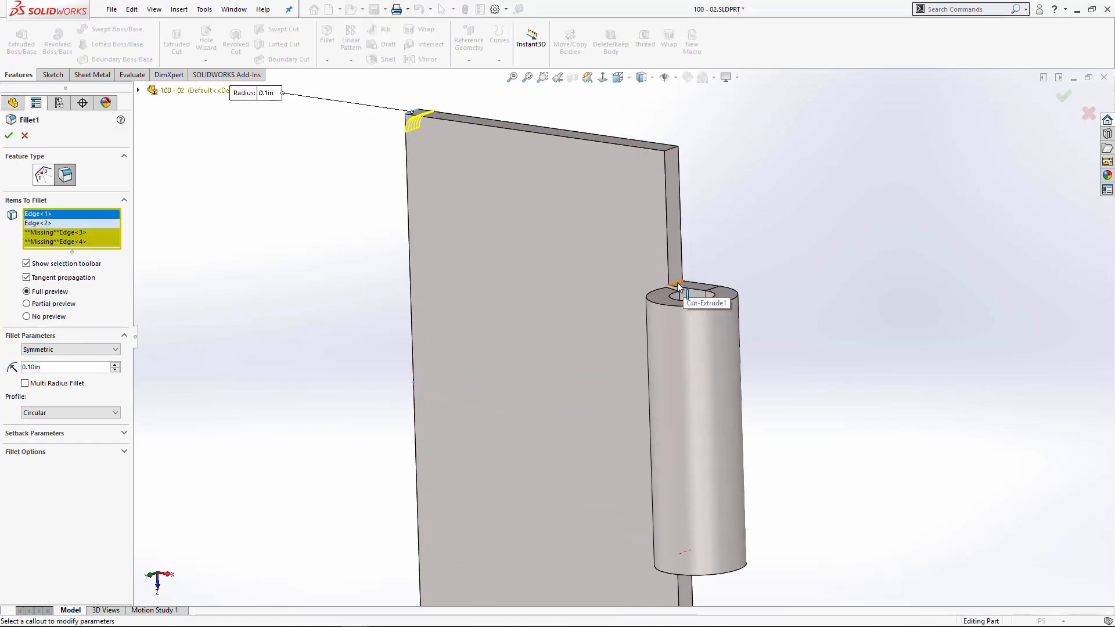
pyautogui.click(678, 284)
pyautogui.scroll(4, 693, 441)
pyautogui.moveTo(693, 459); pyautogui.dragTo(687, 343, button='middle')
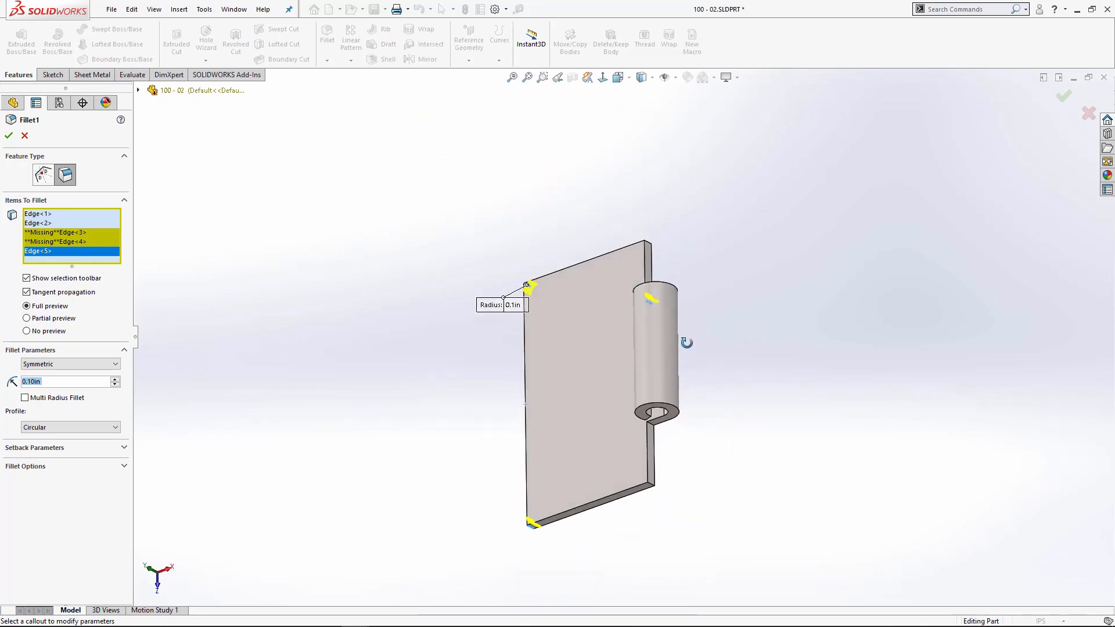
pyautogui.scroll(-3, 652, 438)
pyautogui.click(634, 433)
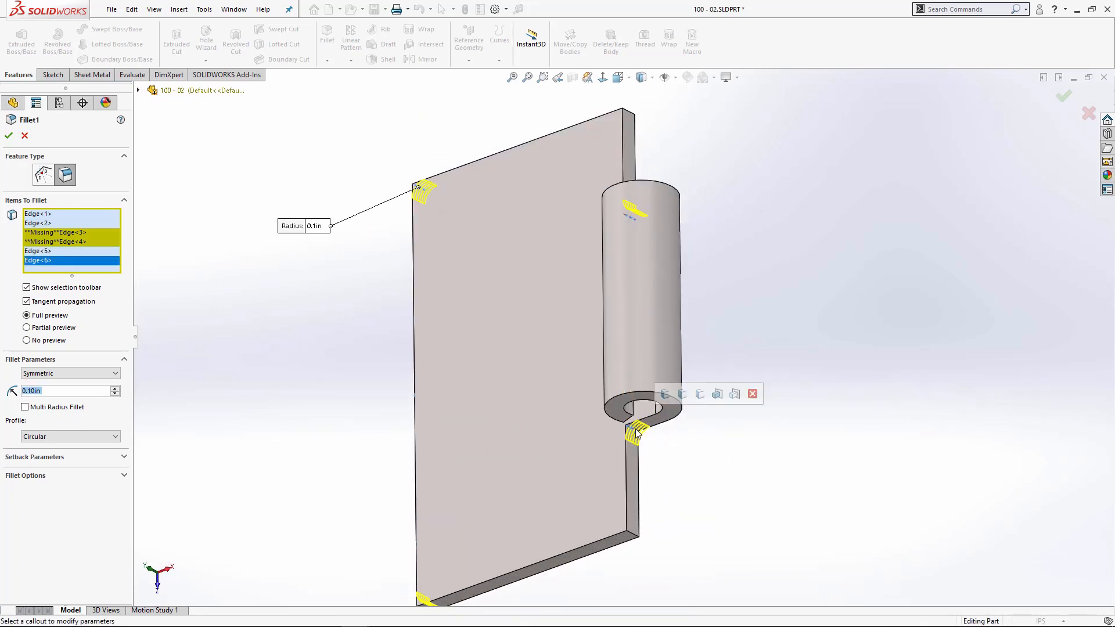
pyautogui.click(8, 137)
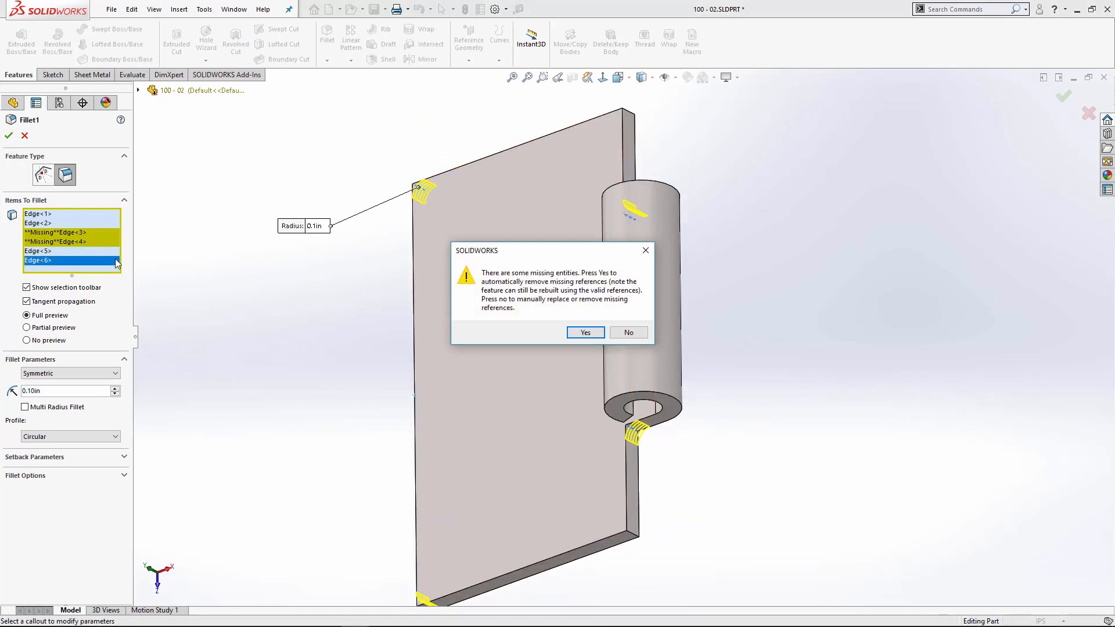
pyautogui.click(585, 332)
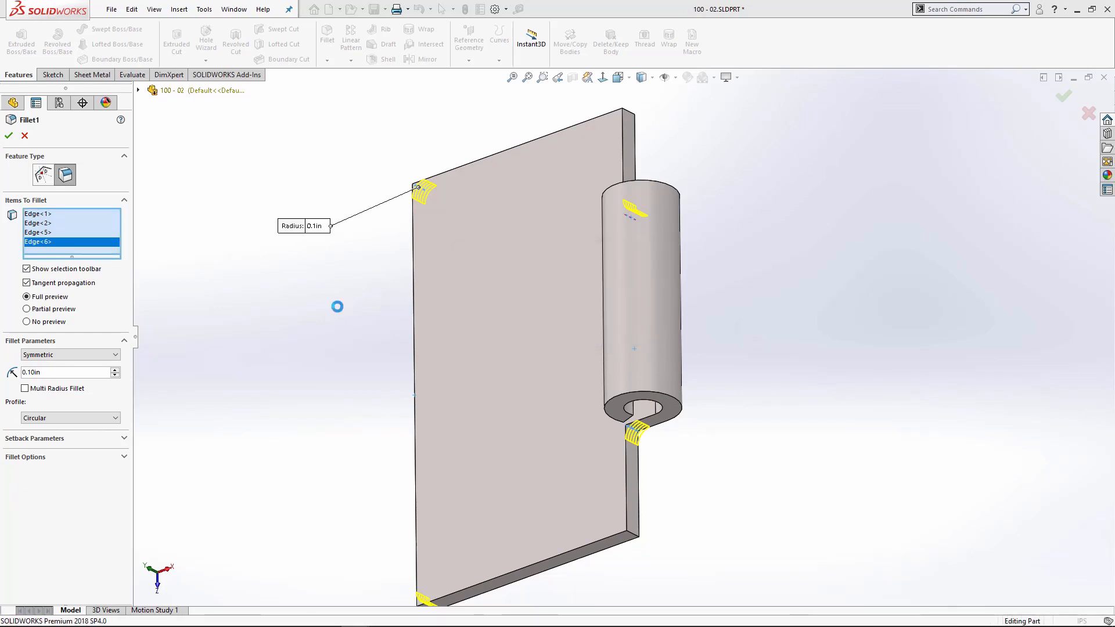
# Edit Fillet1 again to add the leaf's two outer corner edges on the knuckle side at the 0.10 in radius
pyautogui.moveTo(336, 306); pyautogui.dragTo(533, 431, button='middle')
pyautogui.scroll(-1, 516, 455)
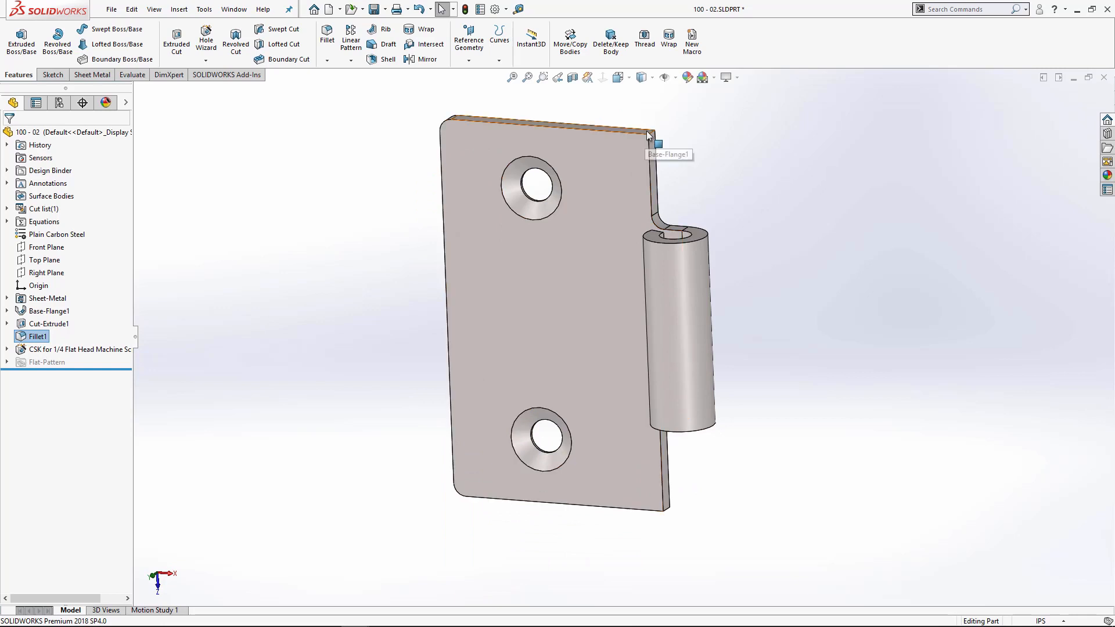
pyautogui.rightClick(36, 336)
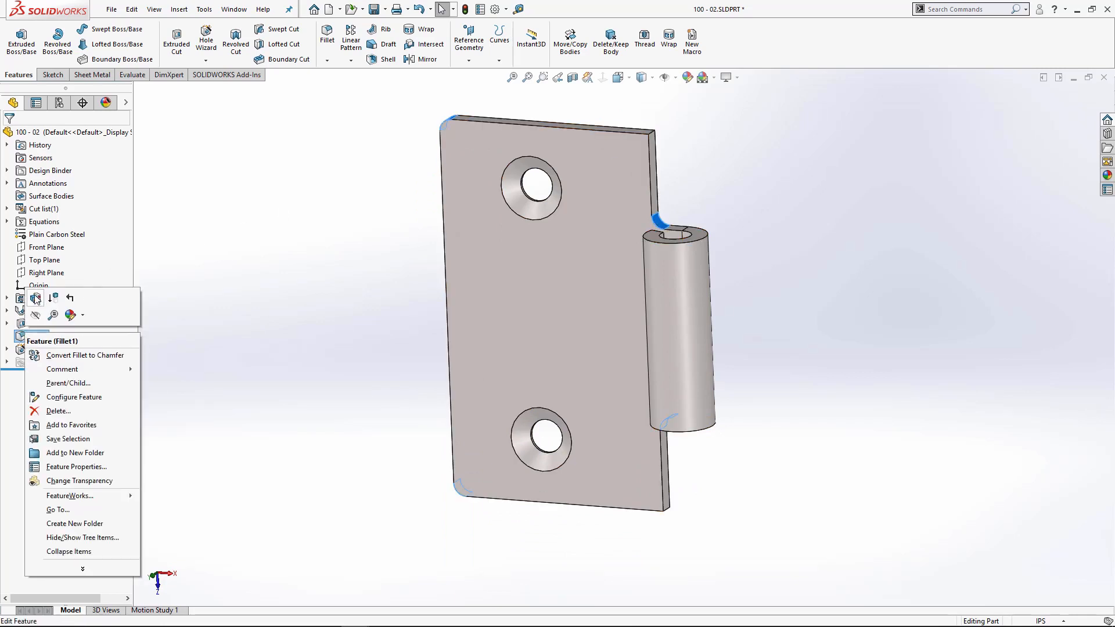
pyautogui.click(35, 298)
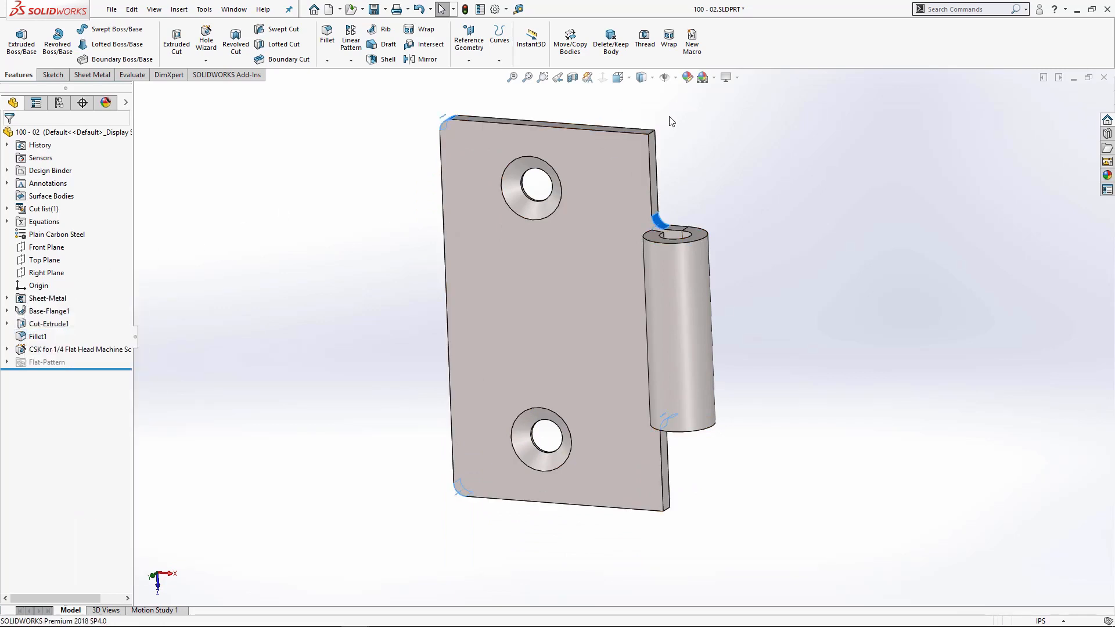
pyautogui.click(667, 511)
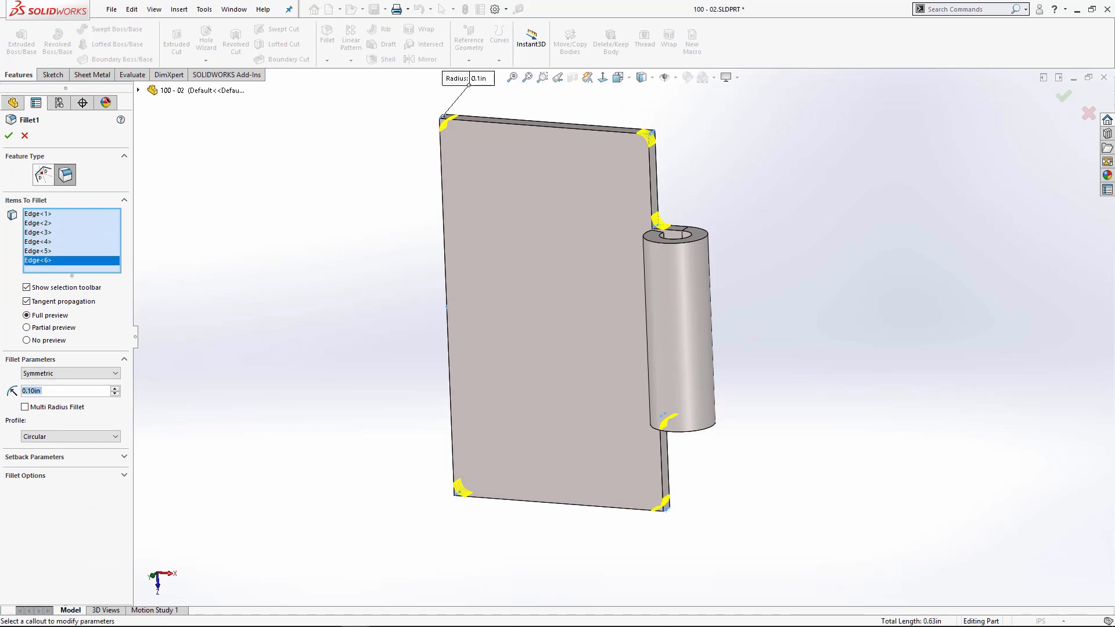
pyautogui.click(16, 138)
pyautogui.moveTo(359, 271); pyautogui.dragTo(797, 315, button='middle')
pyautogui.scroll(3, 796, 315)
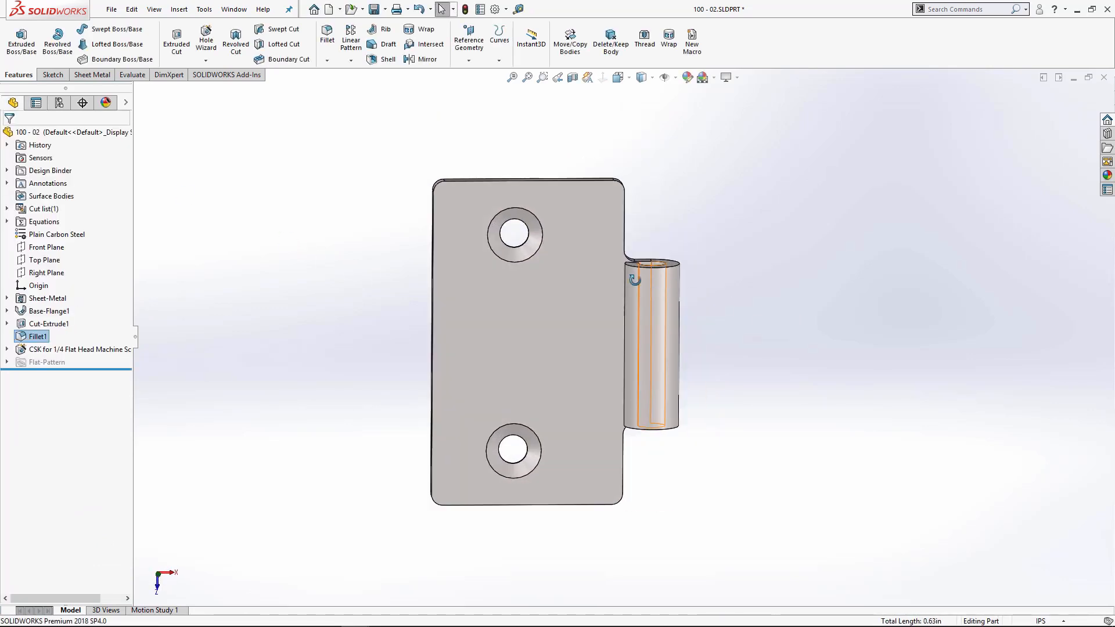
pyautogui.moveTo(635, 280); pyautogui.dragTo(648, 235, button='middle')
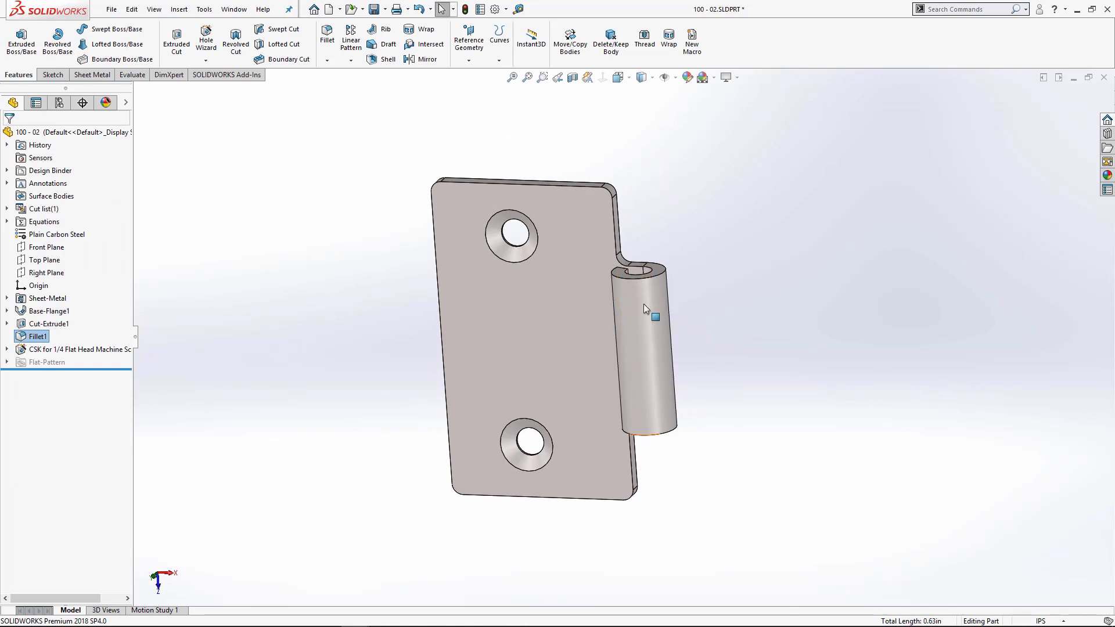
# Create a new part document and start a sketch on the Front Plane
pyautogui.hotkey('ctrl', 'n')
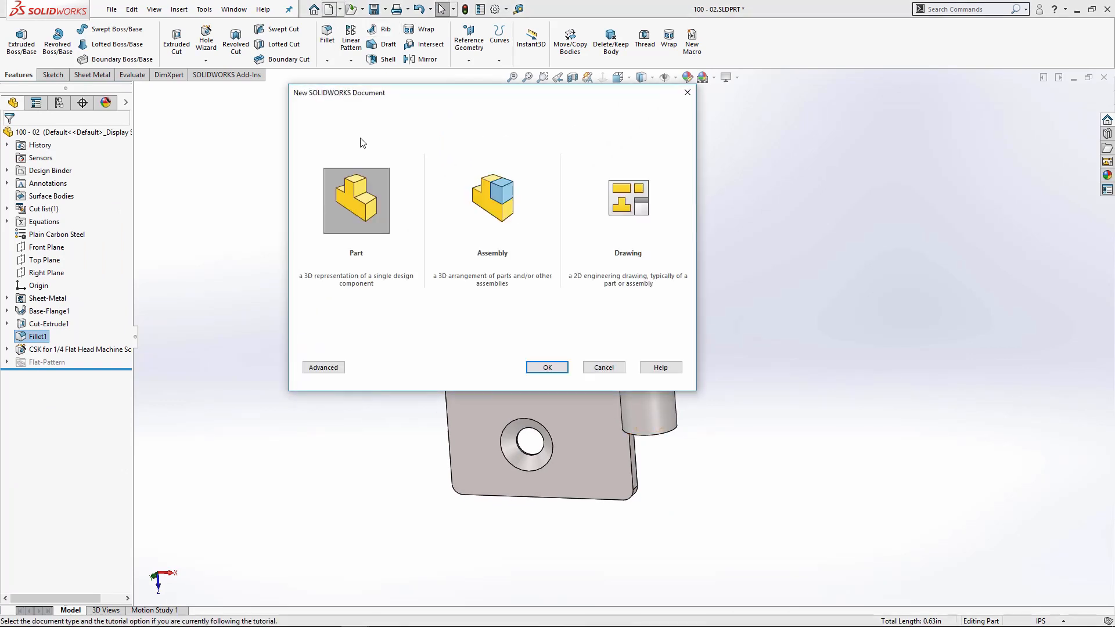
pyautogui.click(540, 368)
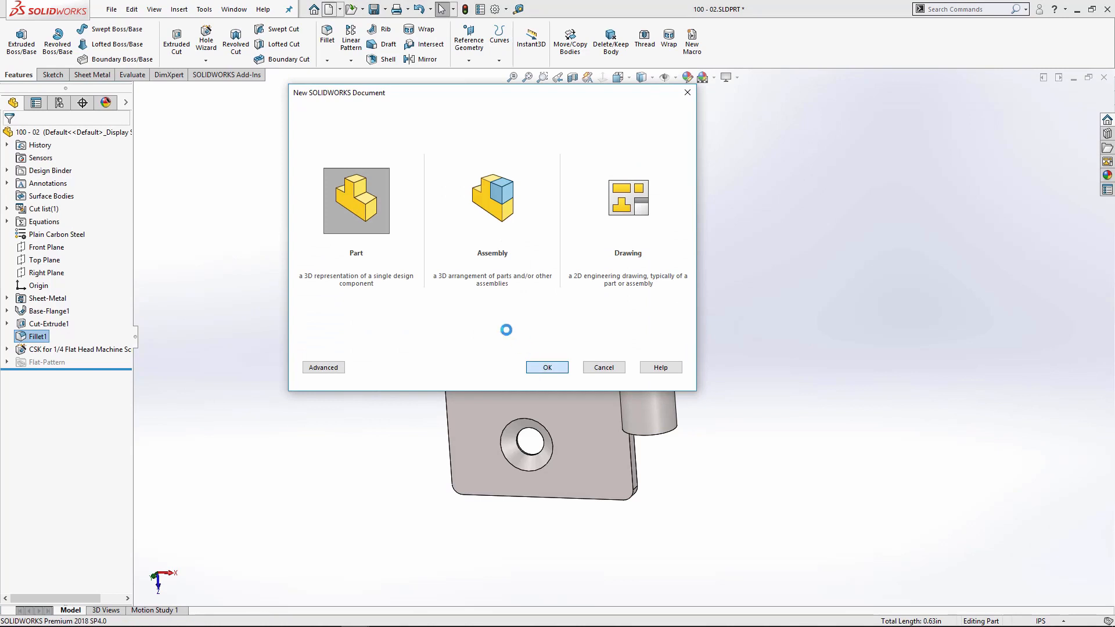
pyautogui.click(33, 248)
pyautogui.click(35, 230)
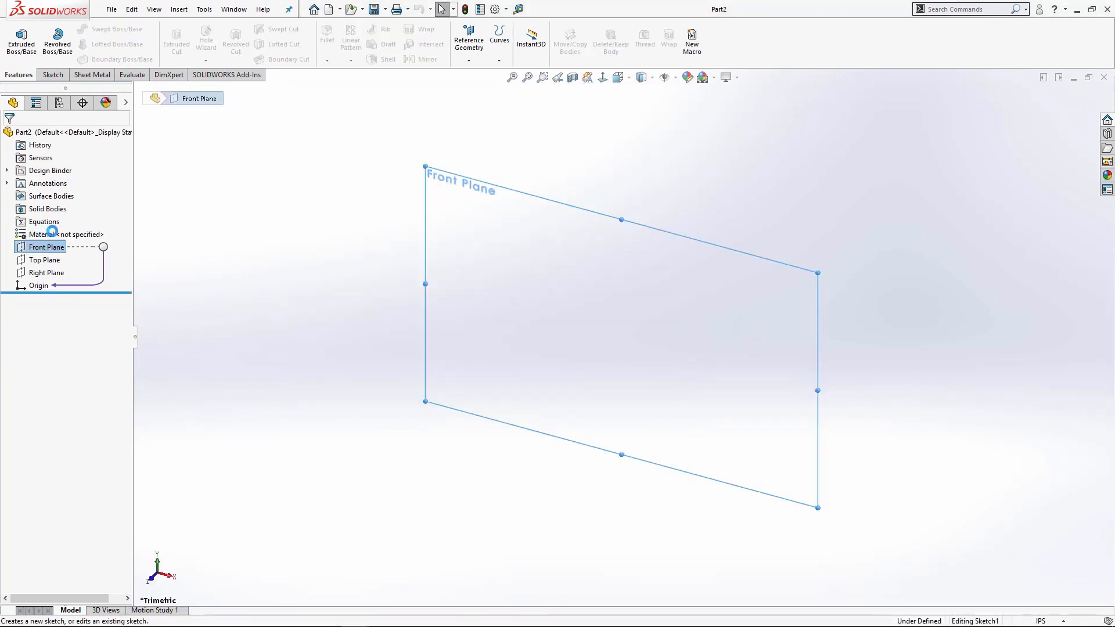
# Sketch a closed headed-pin half profile upward from the origin, about 2.57 in tall, with a shank about 0.30 in wide
pyautogui.press('l')
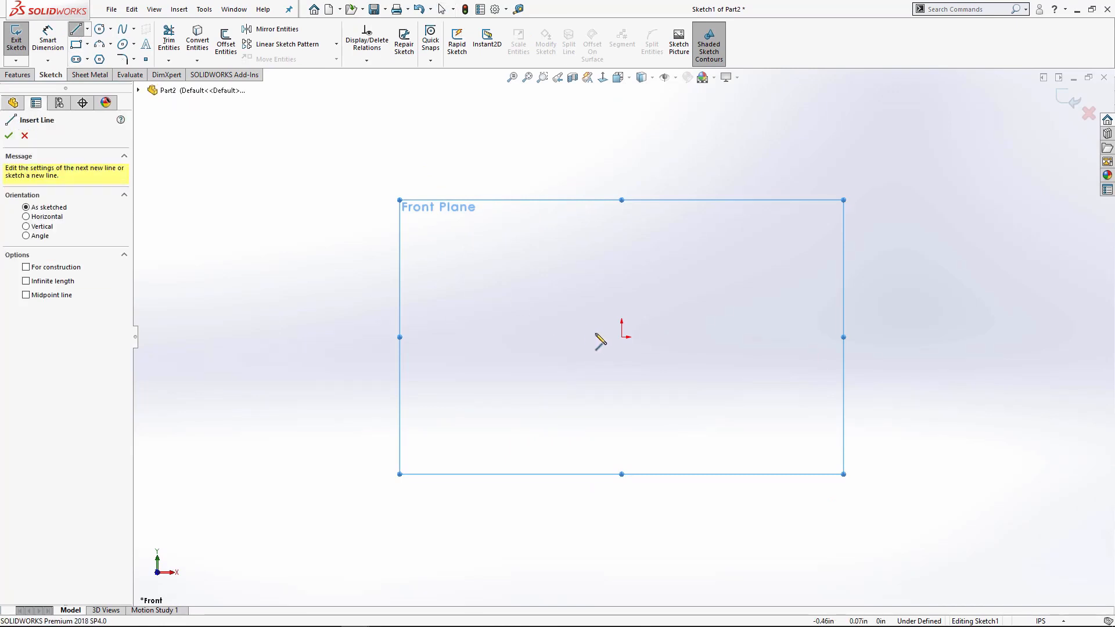
pyautogui.click(621, 337)
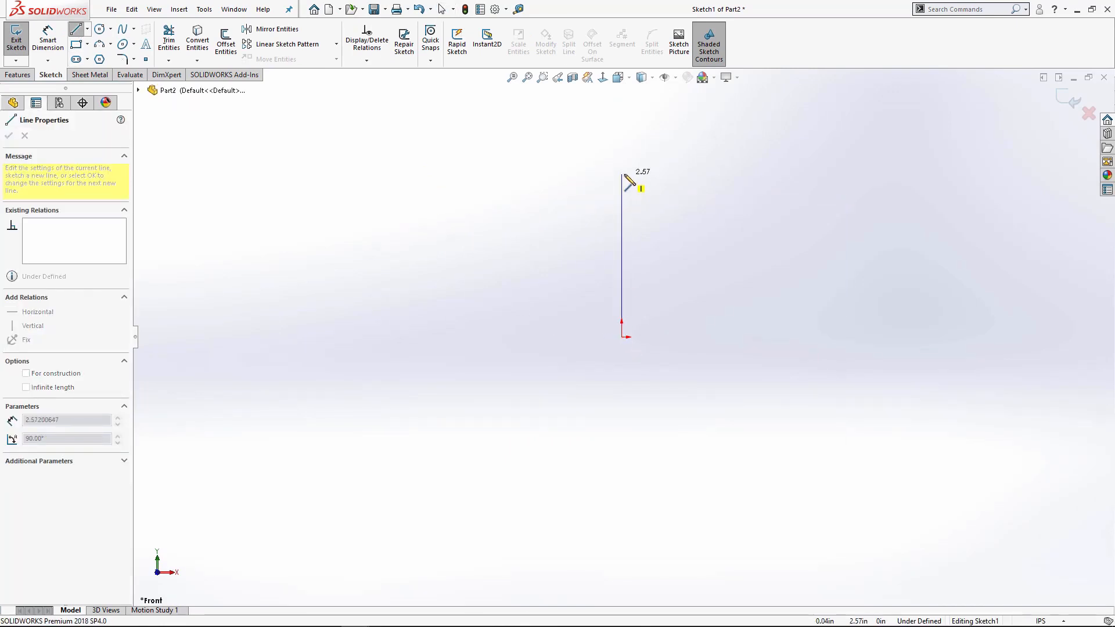
pyautogui.click(621, 173)
pyautogui.click(659, 174)
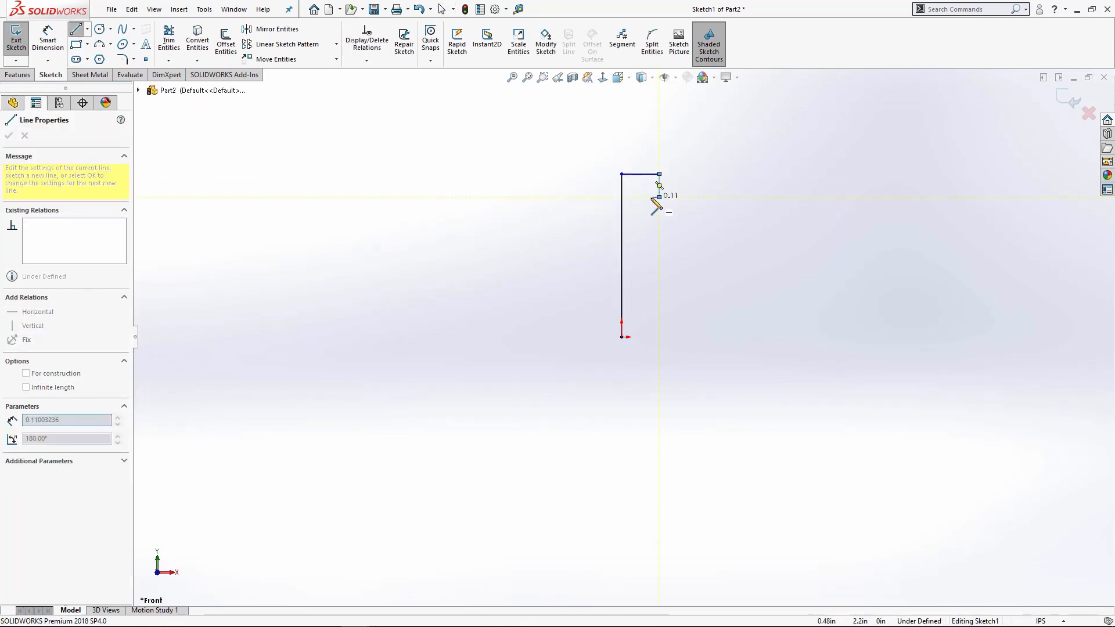
pyautogui.click(660, 196)
pyautogui.click(640, 197)
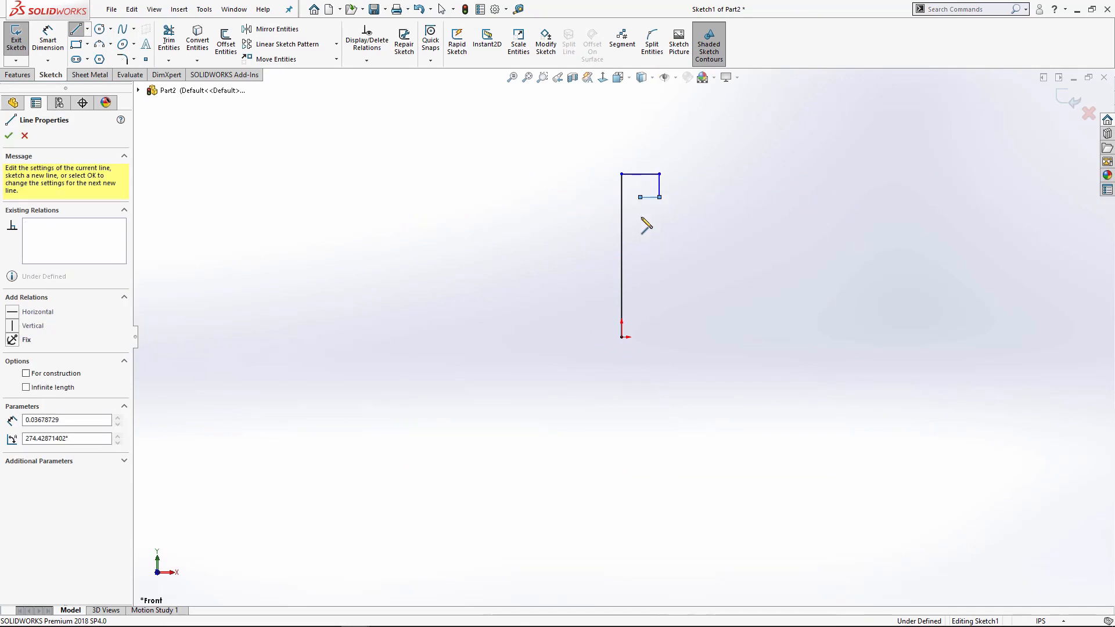
pyautogui.click(640, 337)
pyautogui.click(621, 337)
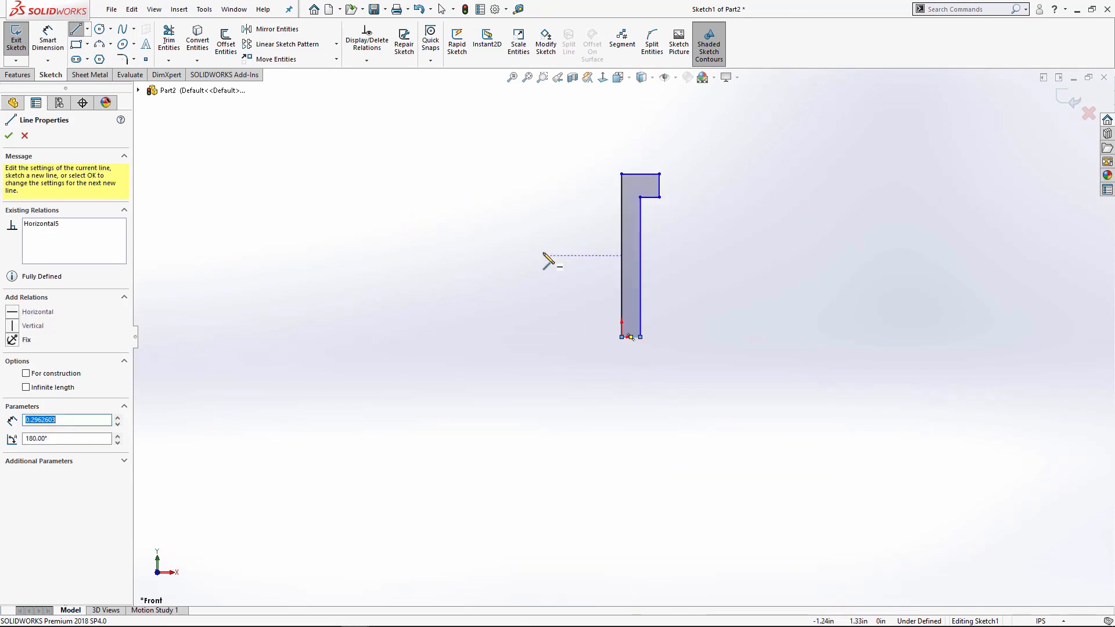
# Dimension the height of the pin profile's head as 0.20 in
pyautogui.click(47, 32)
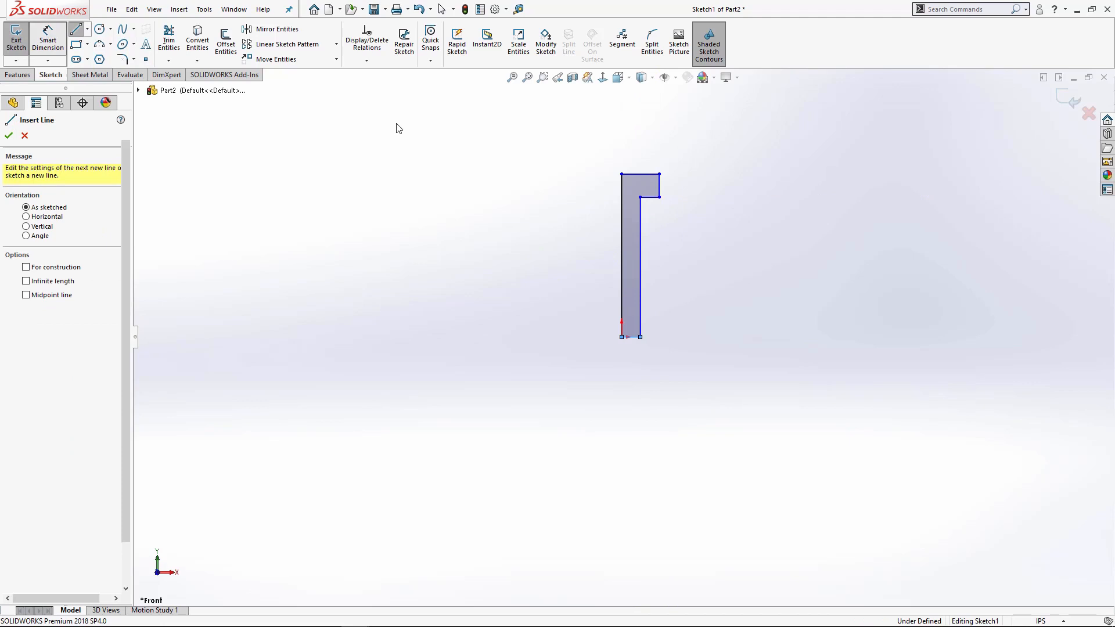
pyautogui.click(660, 187)
pyautogui.click(694, 155)
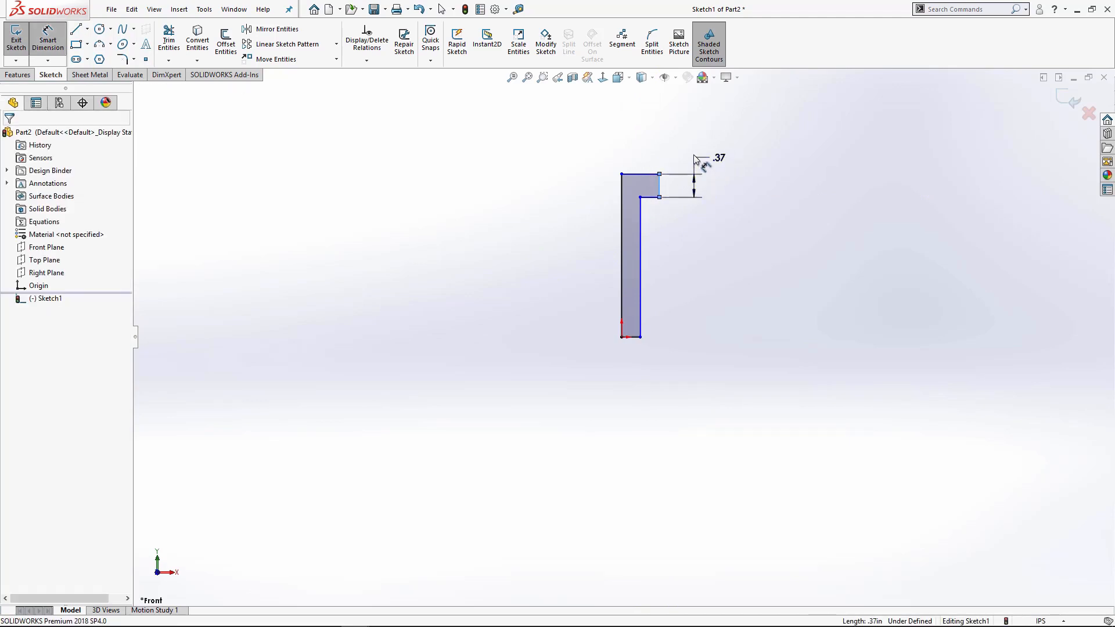
pyautogui.write('.25')
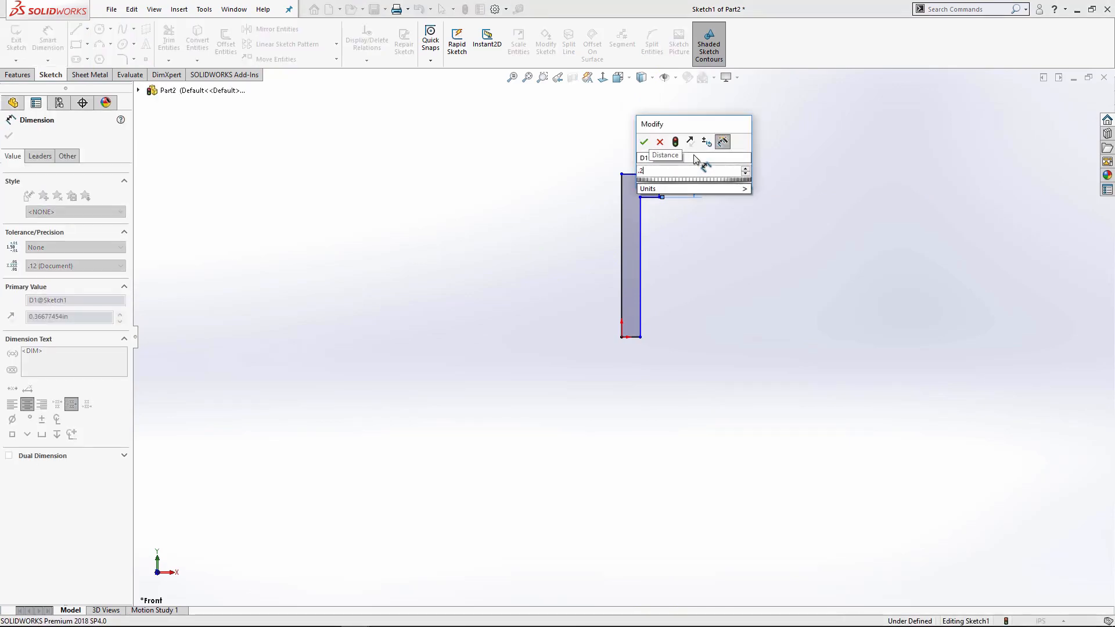
pyautogui.press('Return')
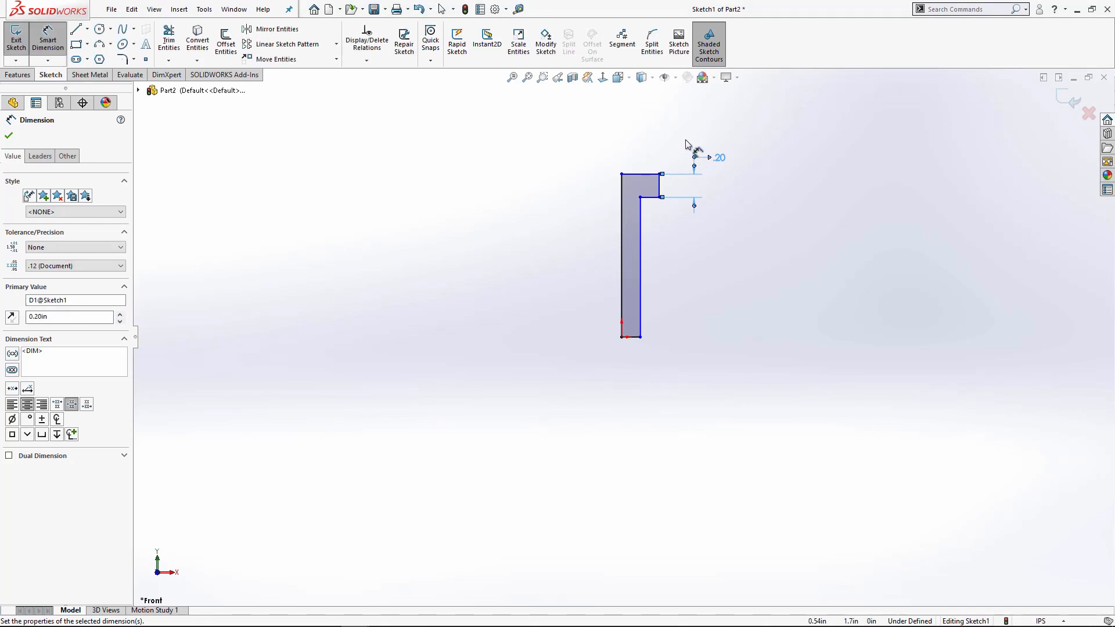
# Draw a vertical centerline about 0.74 in long straight down from the origin
pyautogui.click(87, 29)
pyautogui.click(90, 54)
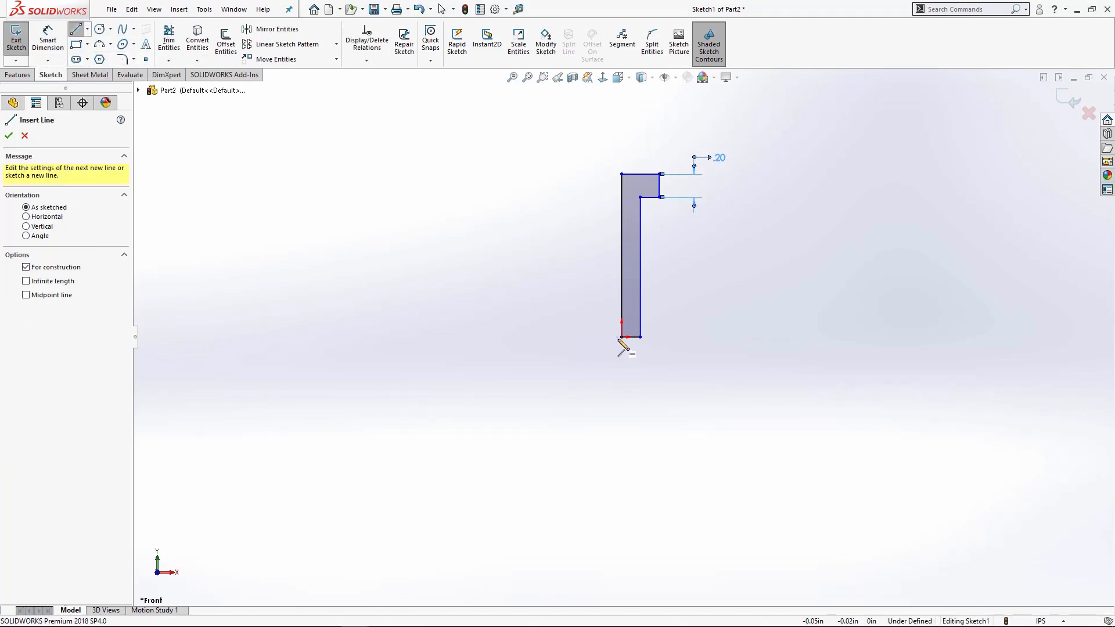
pyautogui.click(622, 422)
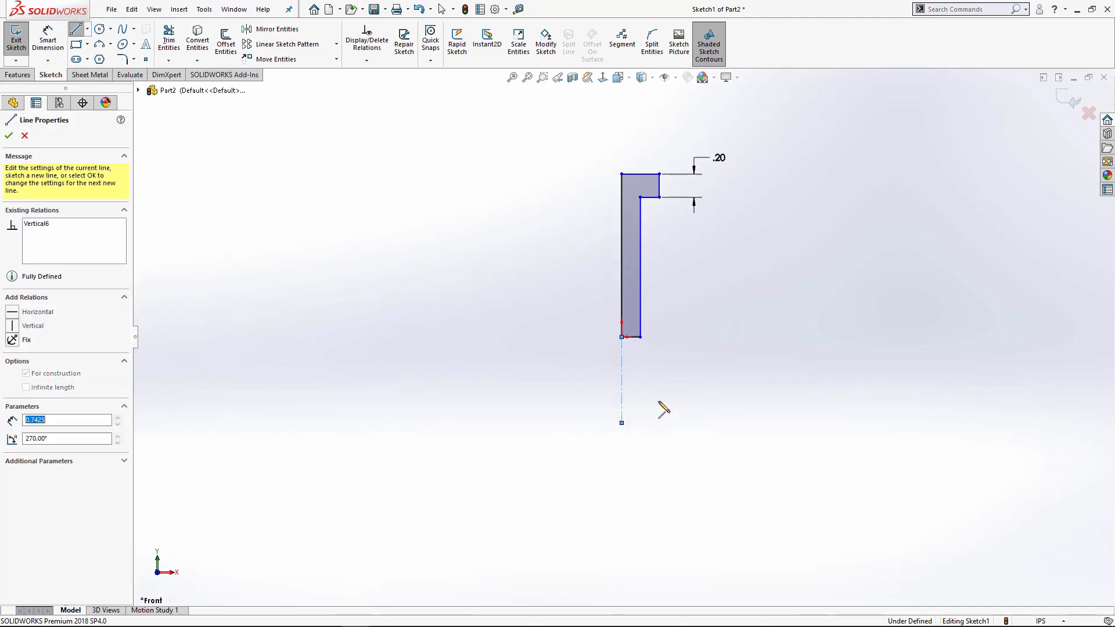
pyautogui.rightClick(691, 381)
pyautogui.click(701, 389)
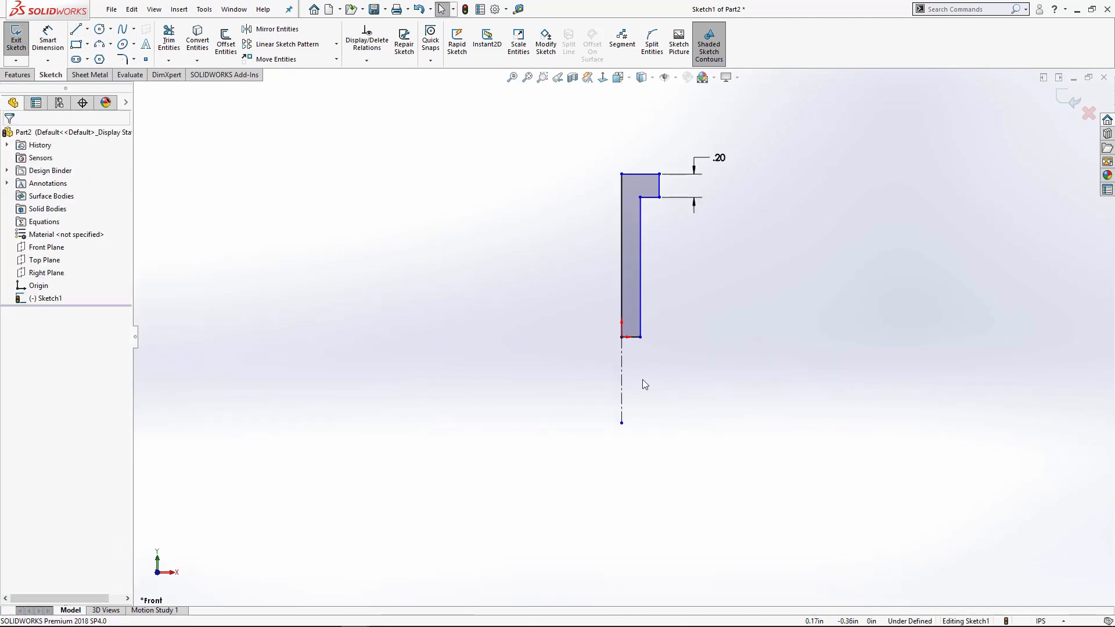
# Dimension the pin's shank as a 0.25 in diameter, doubled across the centerline
pyautogui.click(48, 40)
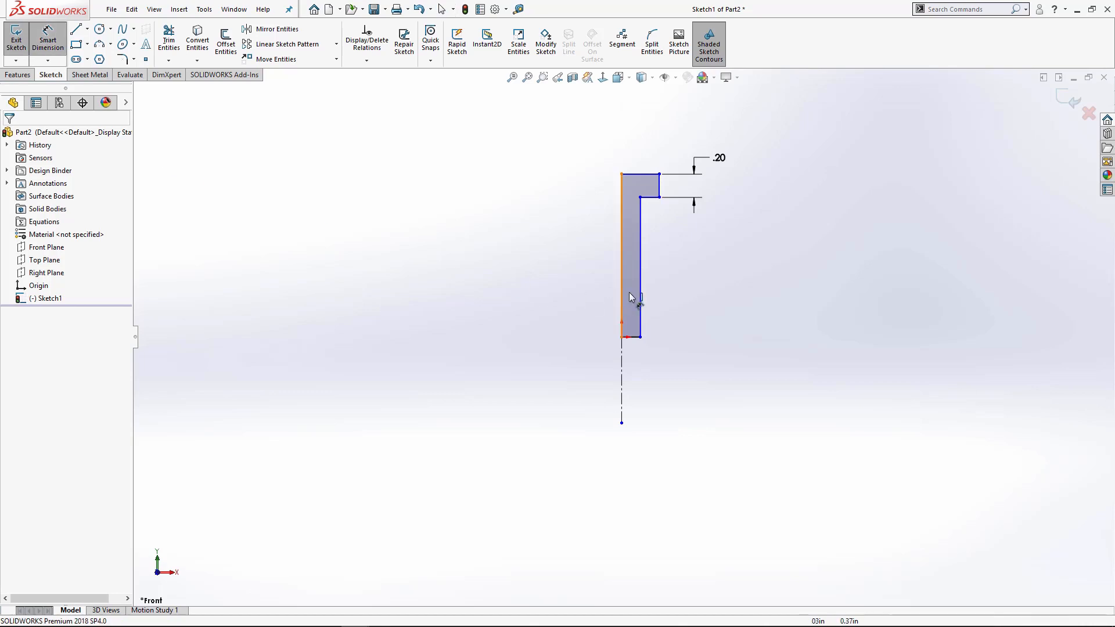
pyautogui.click(641, 313)
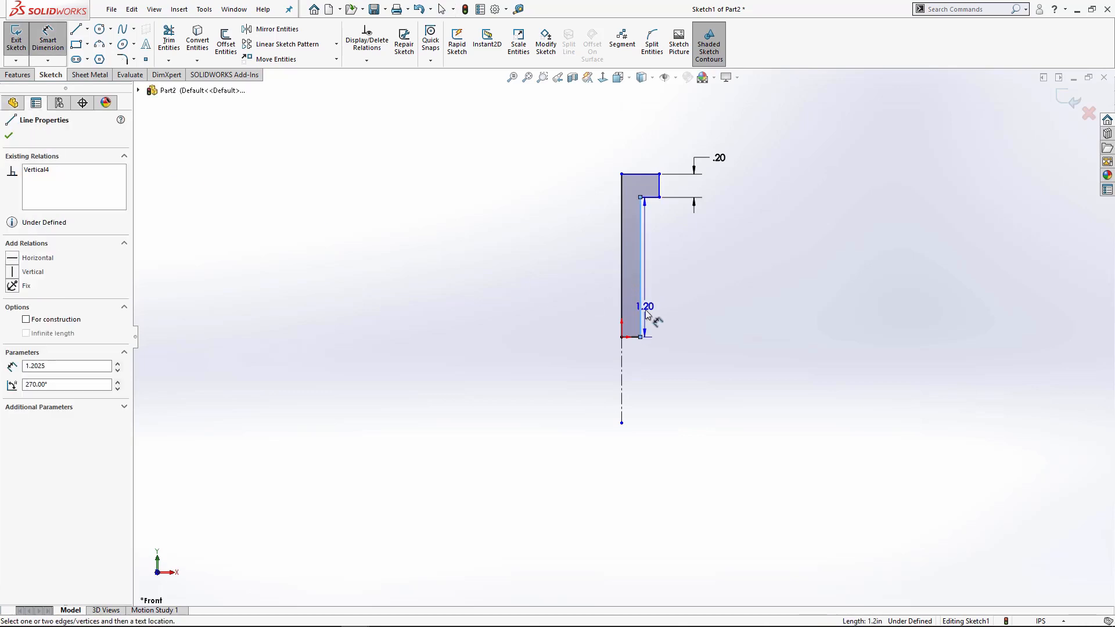
pyautogui.click(623, 387)
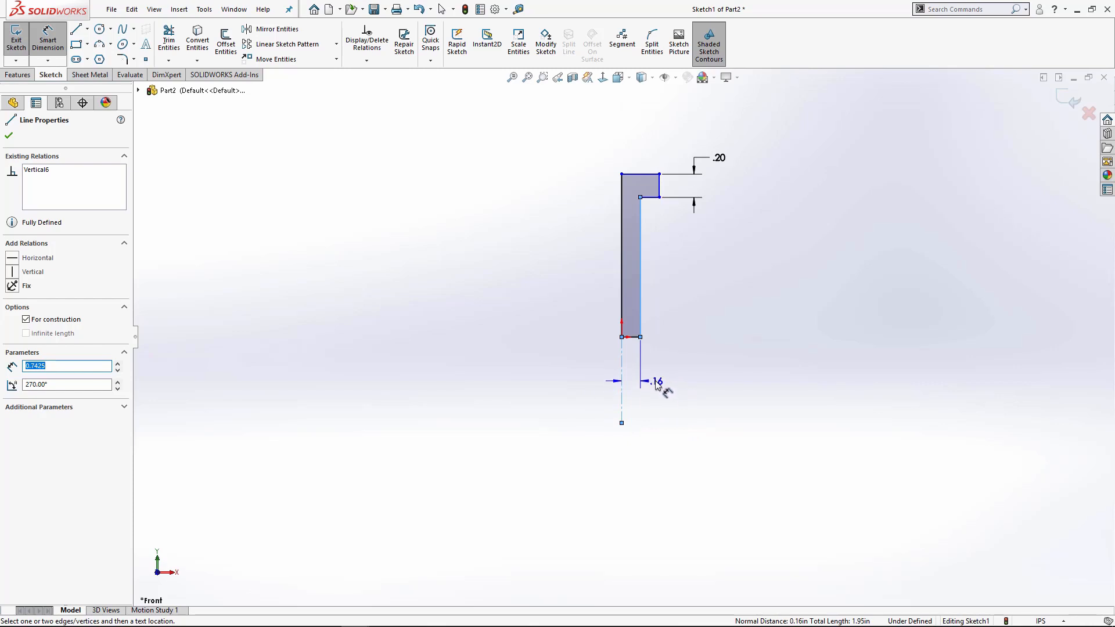
pyautogui.click(584, 383)
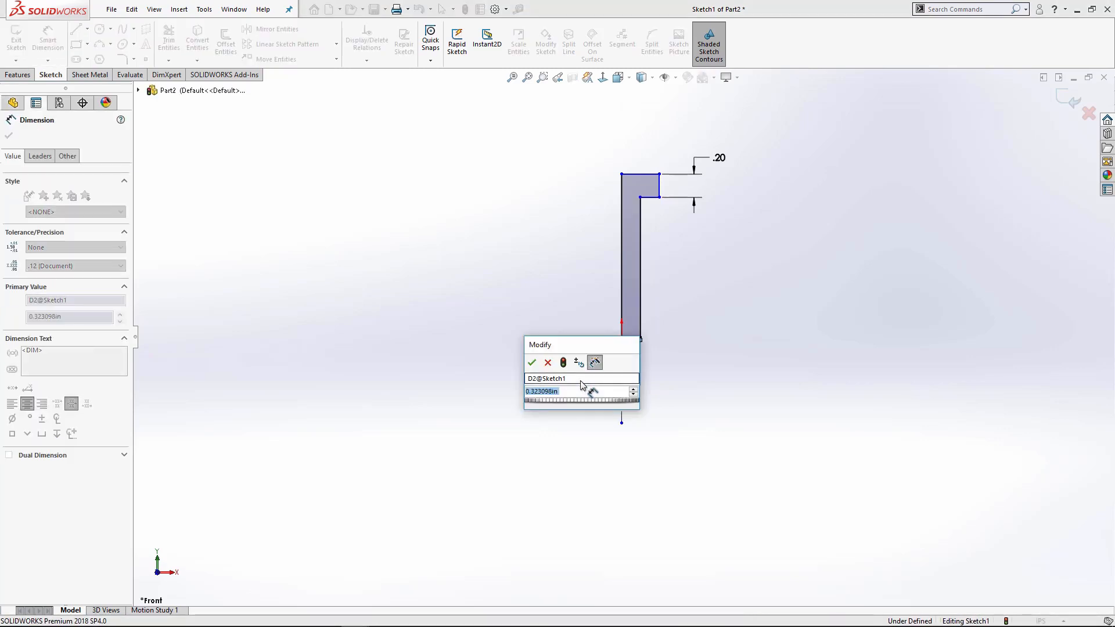
pyautogui.write('.25')
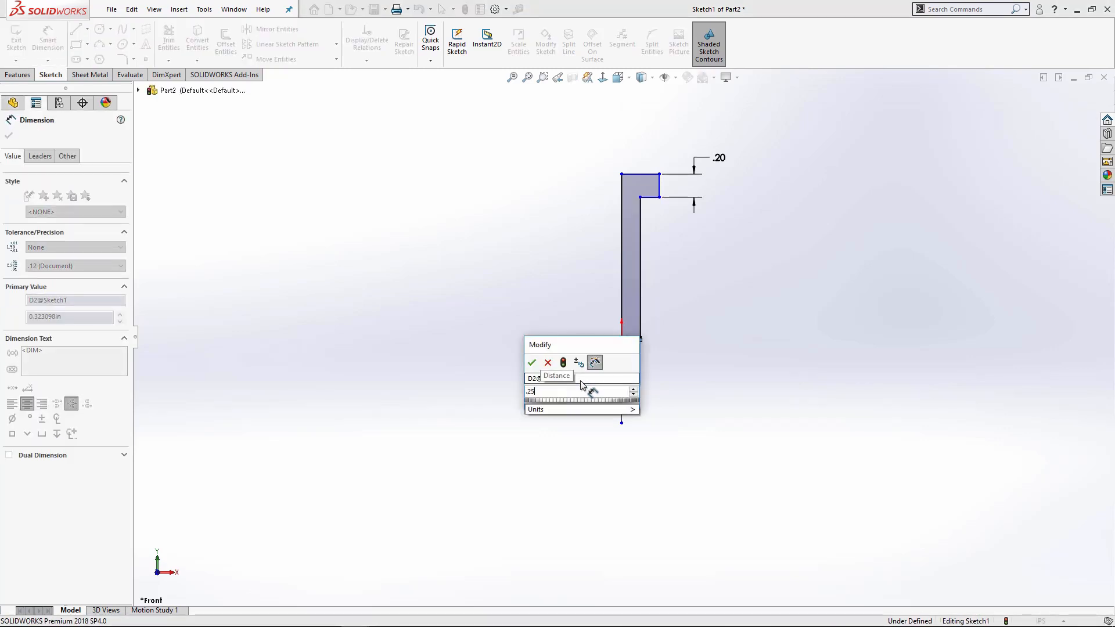
pyautogui.press('Return')
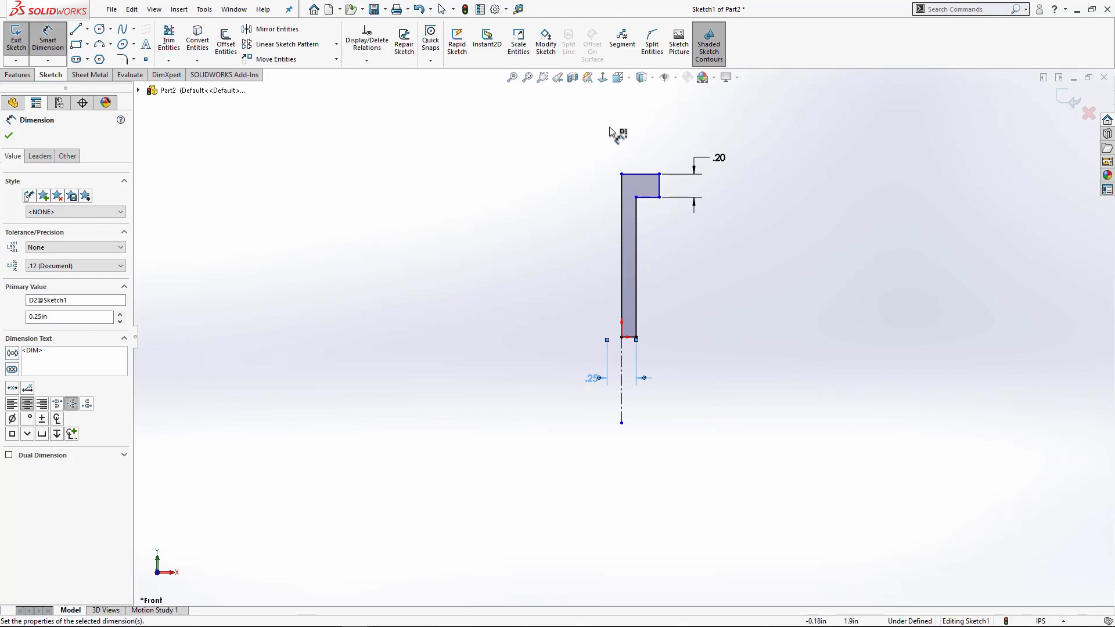
# Dimension the pin's head as a 0.50 in diameter, doubled across the centerline
pyautogui.click(660, 181)
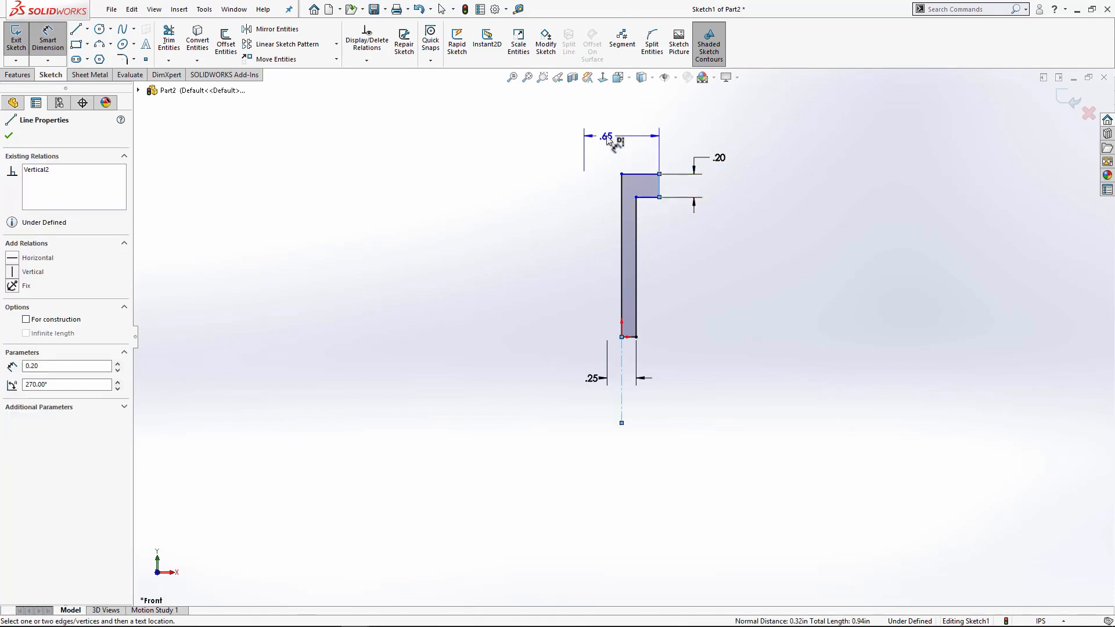
pyautogui.click(612, 142)
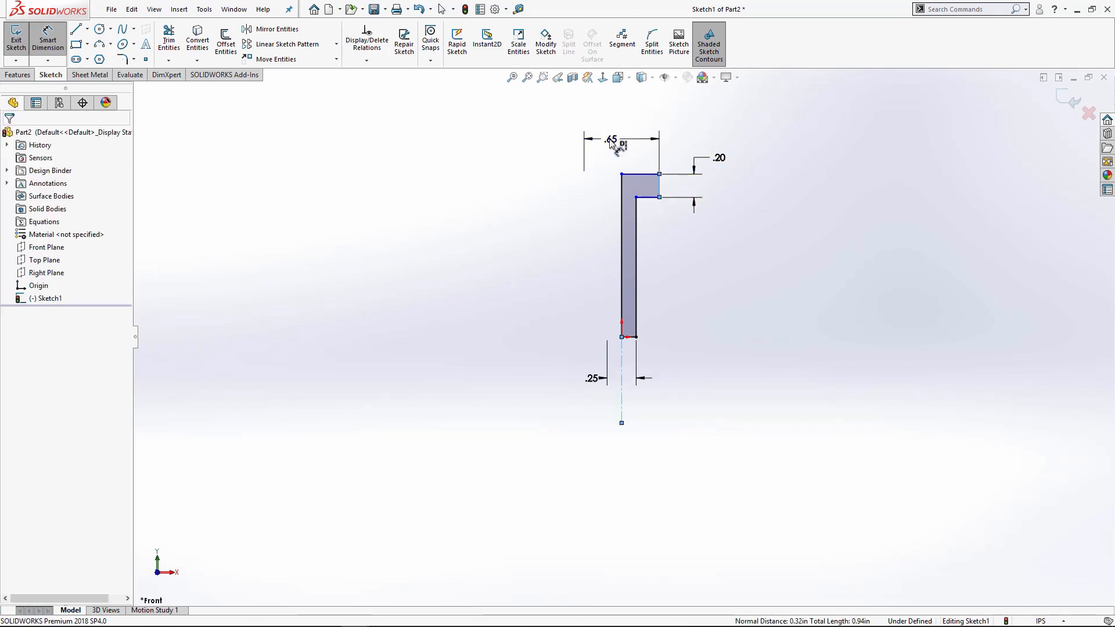
pyautogui.write('.5')
pyautogui.press('Return')
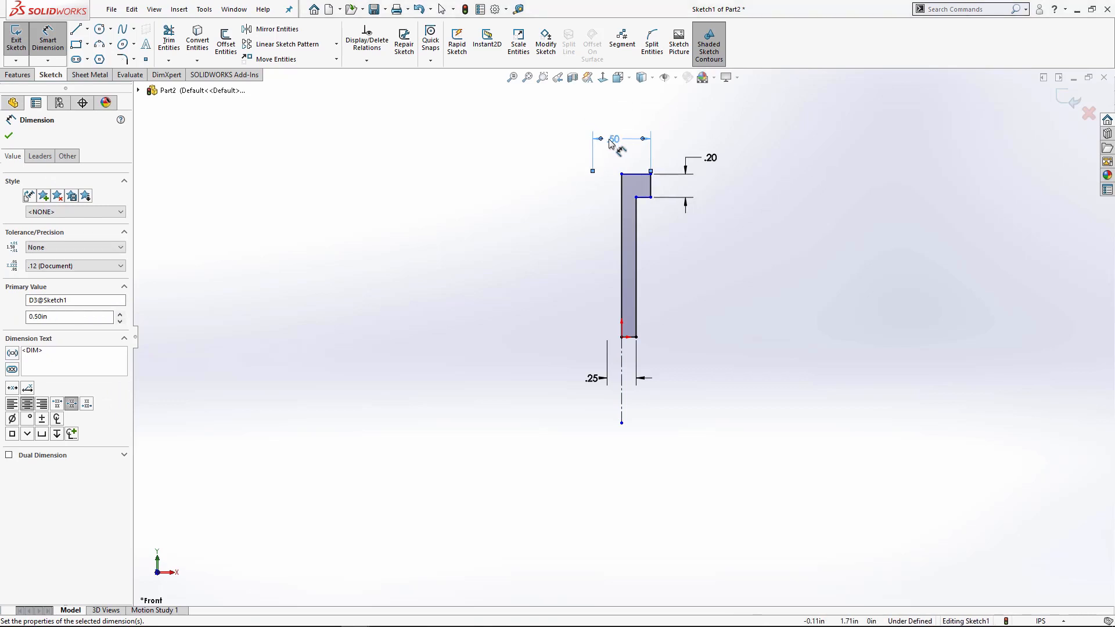
# Dimension the length of the pin's shank below the head as 3.00 in
pyautogui.click(637, 253)
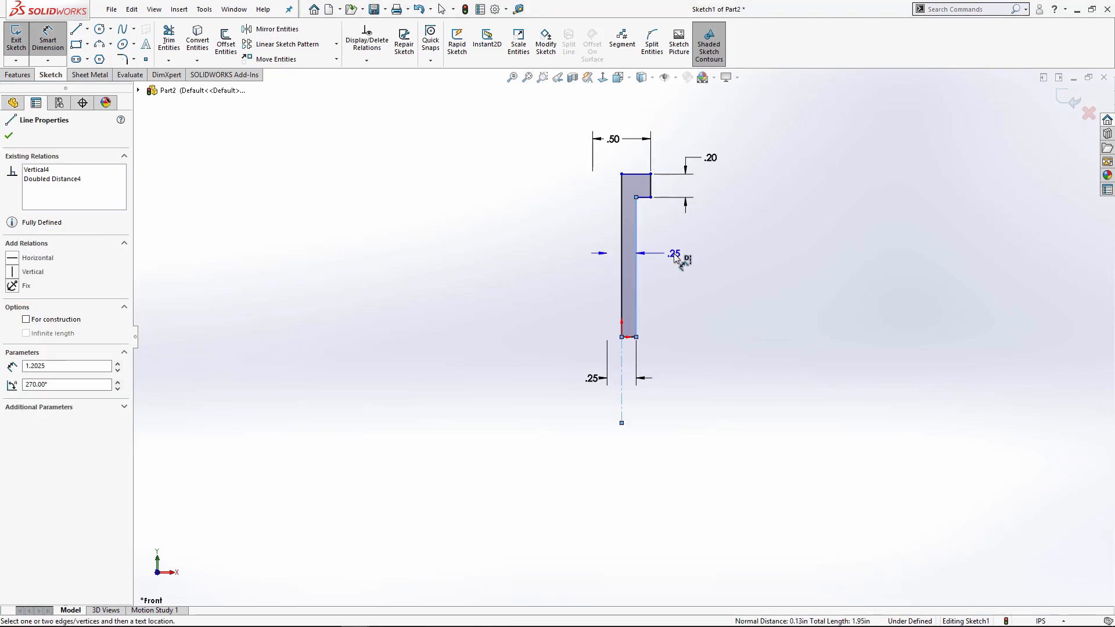
pyautogui.press('Escape')
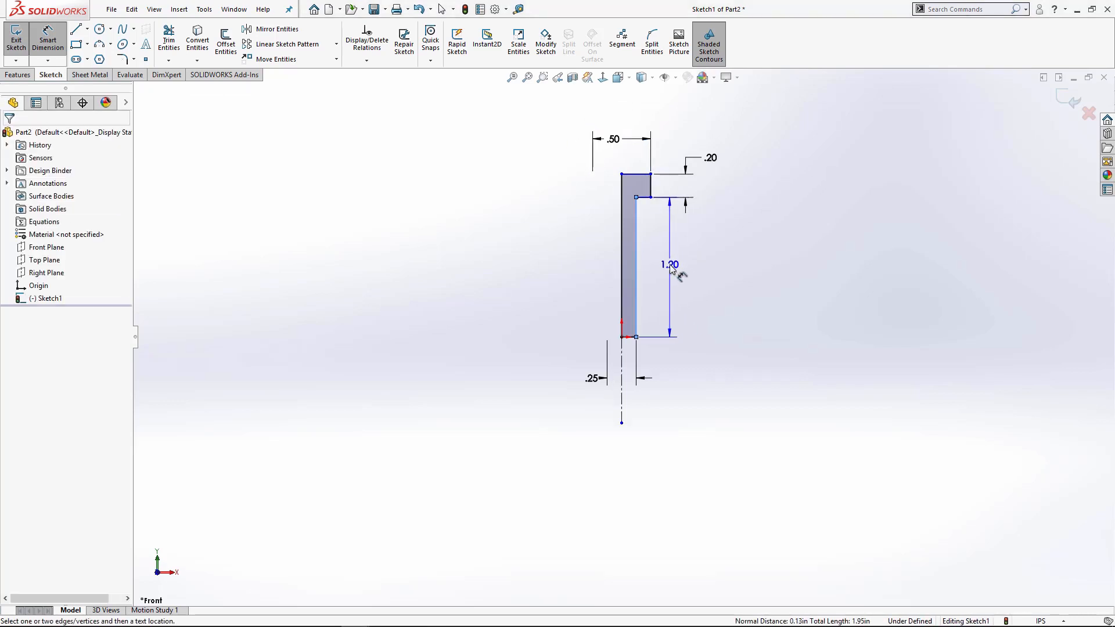
pyautogui.click(667, 266)
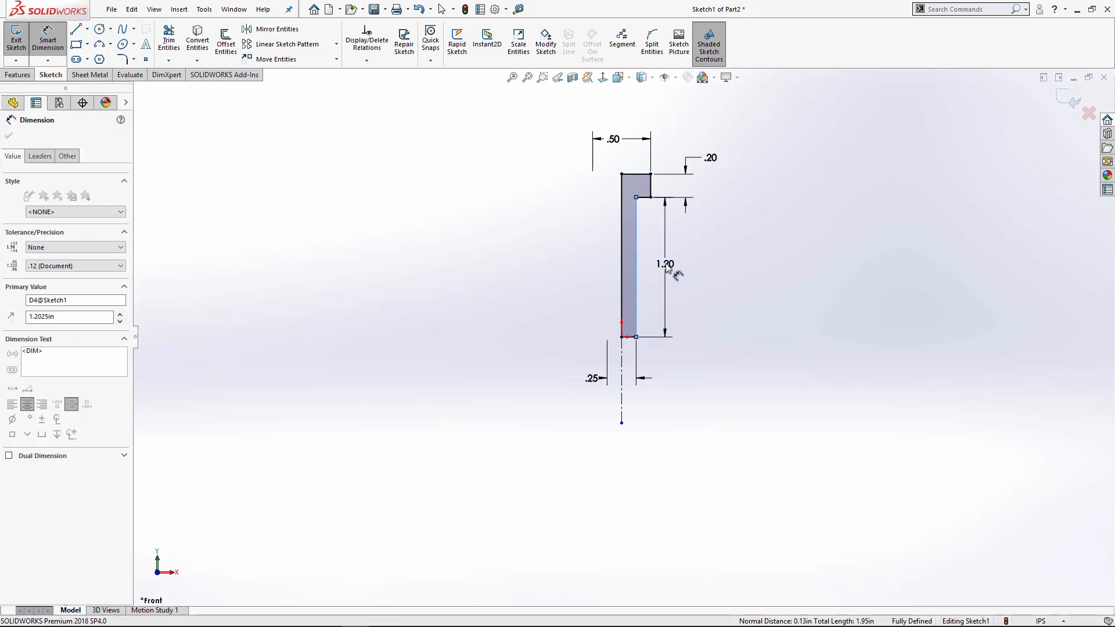
pyautogui.write('3')
pyautogui.press('Return')
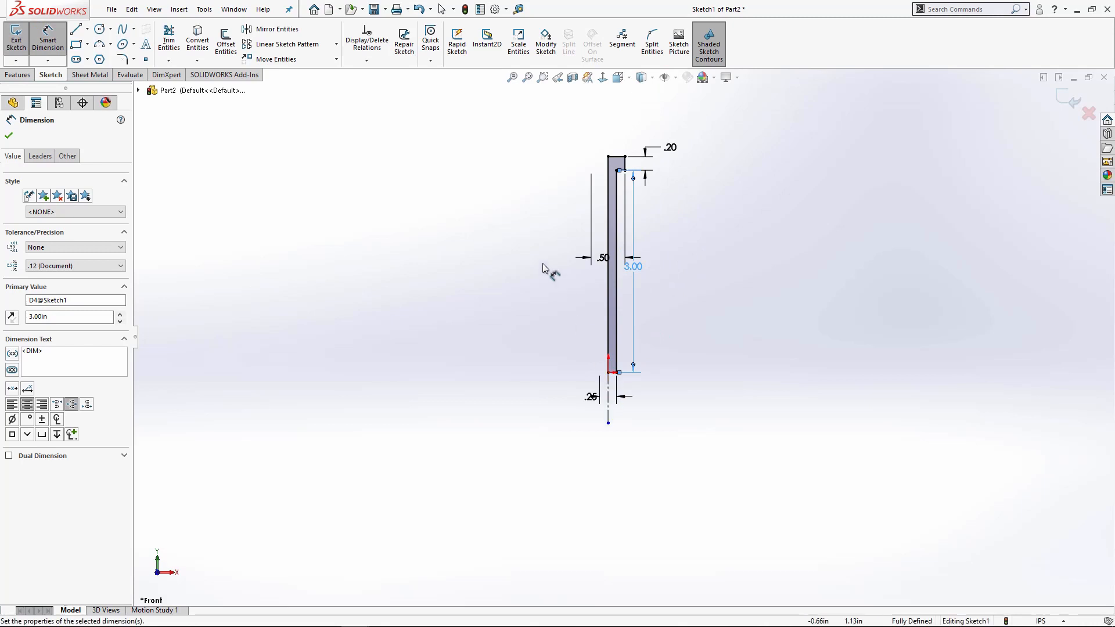
# Revolve the pin profile 360 degrees around the vertical centerline into a solid
pyautogui.click(20, 75)
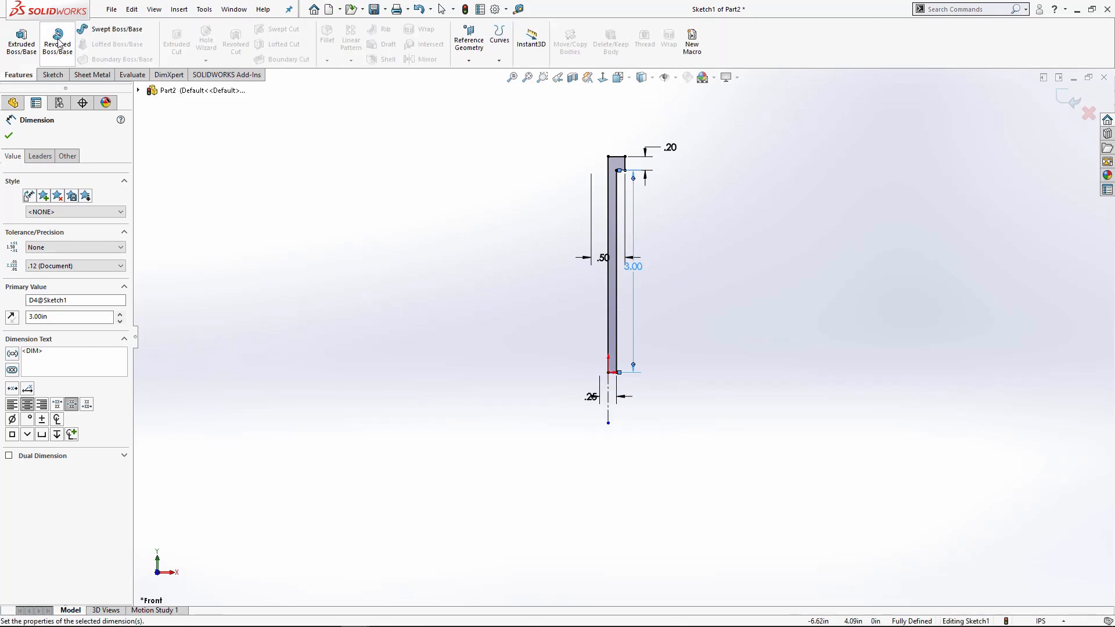
pyautogui.click(57, 42)
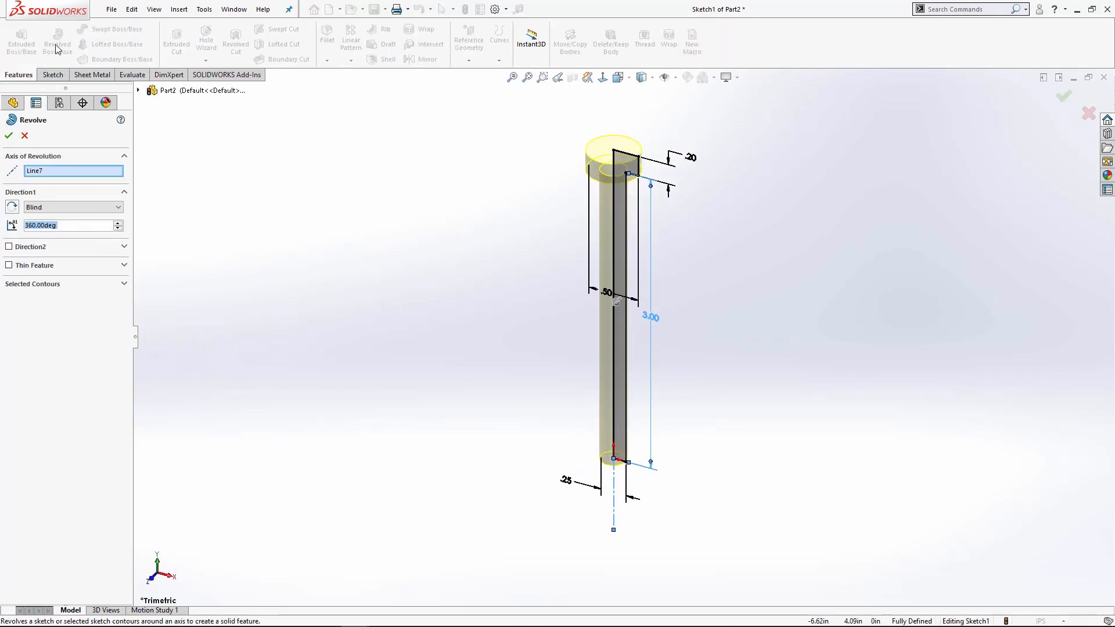
pyautogui.click(9, 137)
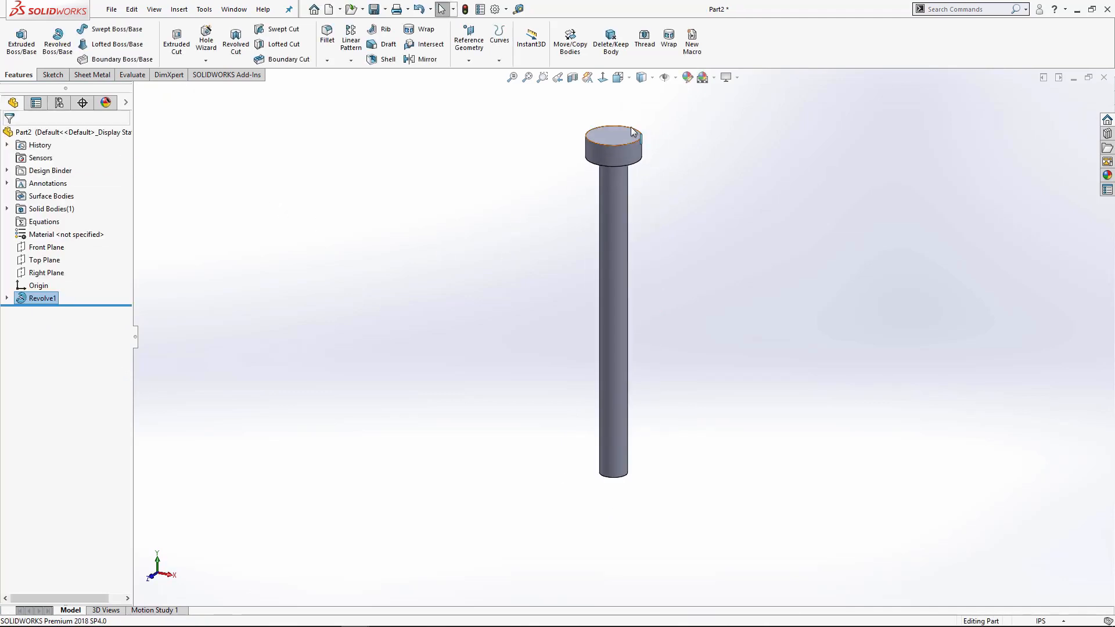
# Fillet the cylindrical side face of the pin's head with a 0.06 in radius
pyautogui.click(639, 151)
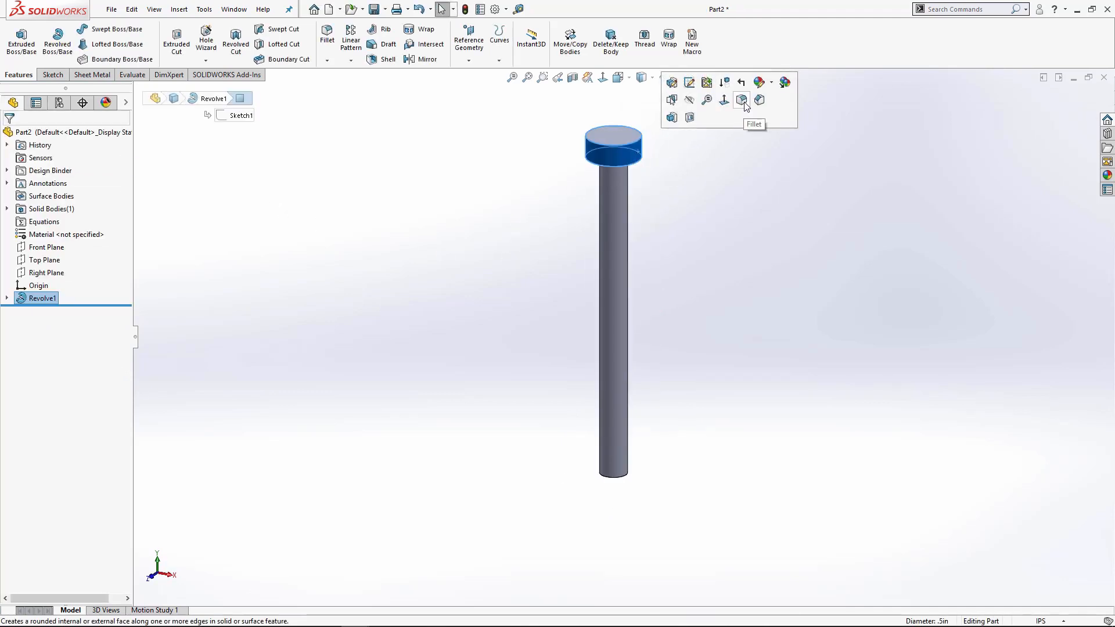
pyautogui.press('f')
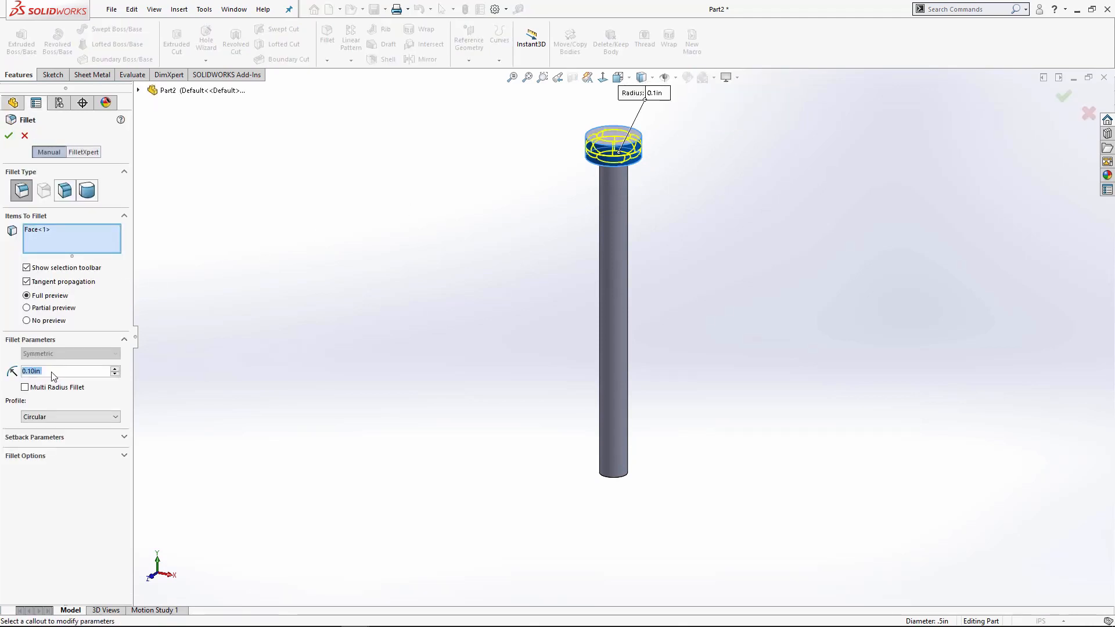
pyautogui.write('.1')
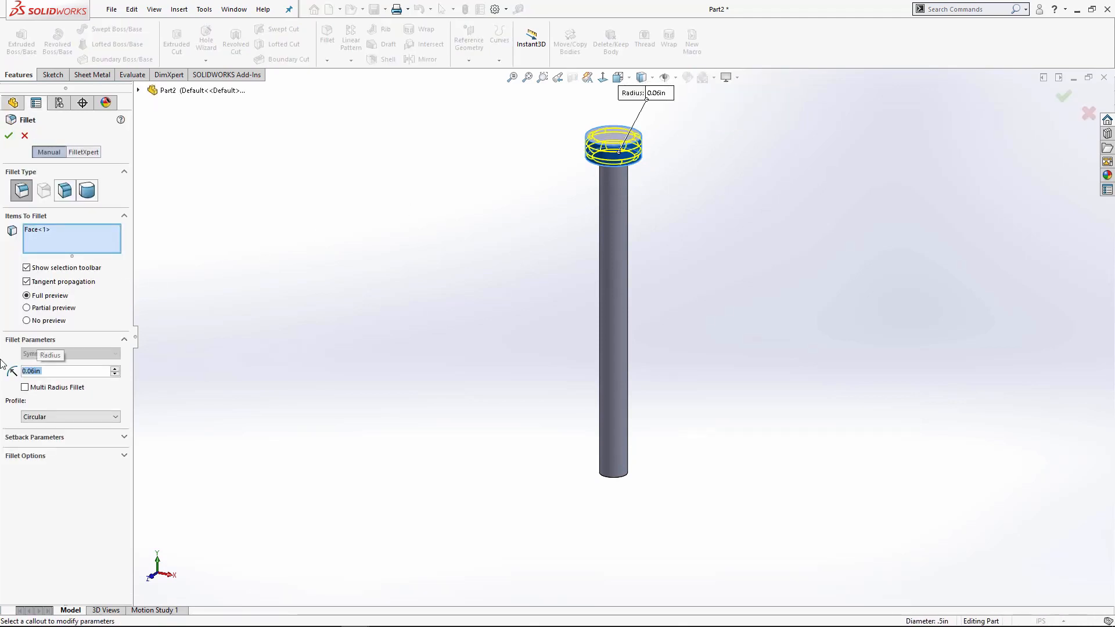
pyautogui.press('Return')
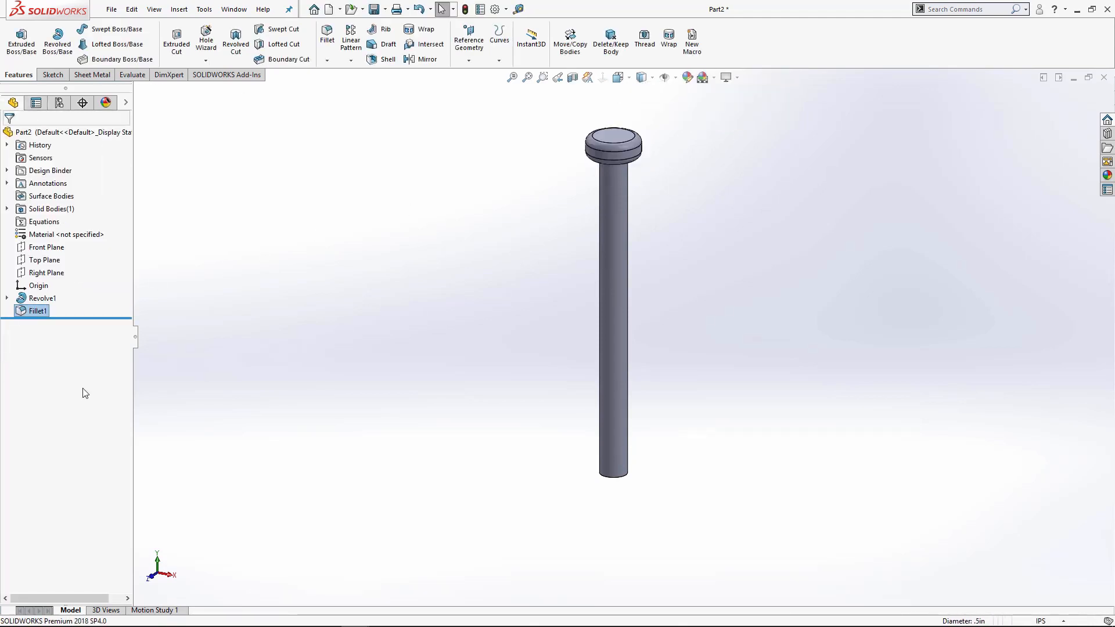
# Chamfer the circular edge at the free end of the shank by 0.02 in at 45 degrees
pyautogui.click(627, 476)
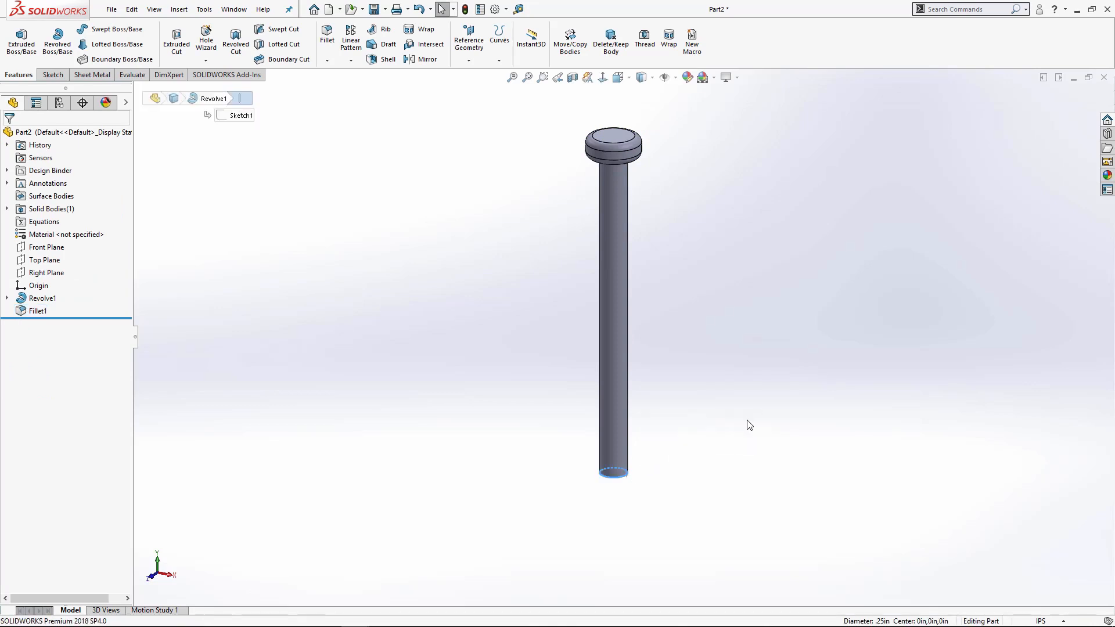
pyautogui.press('c')
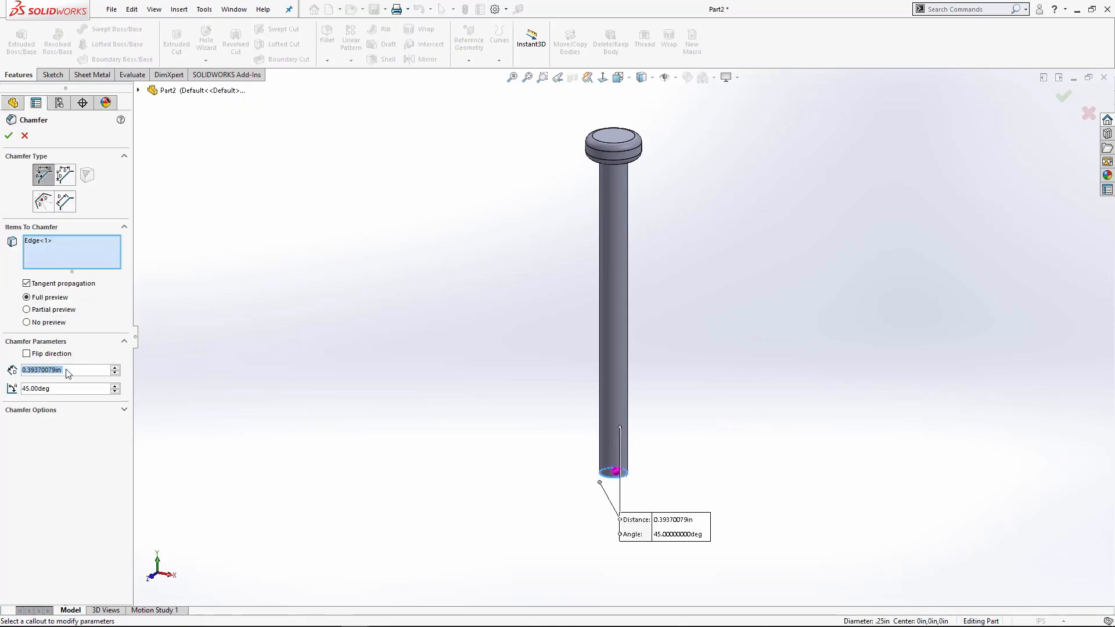
pyautogui.doubleClick(59, 367)
pyautogui.write('.02')
pyautogui.press('Return')
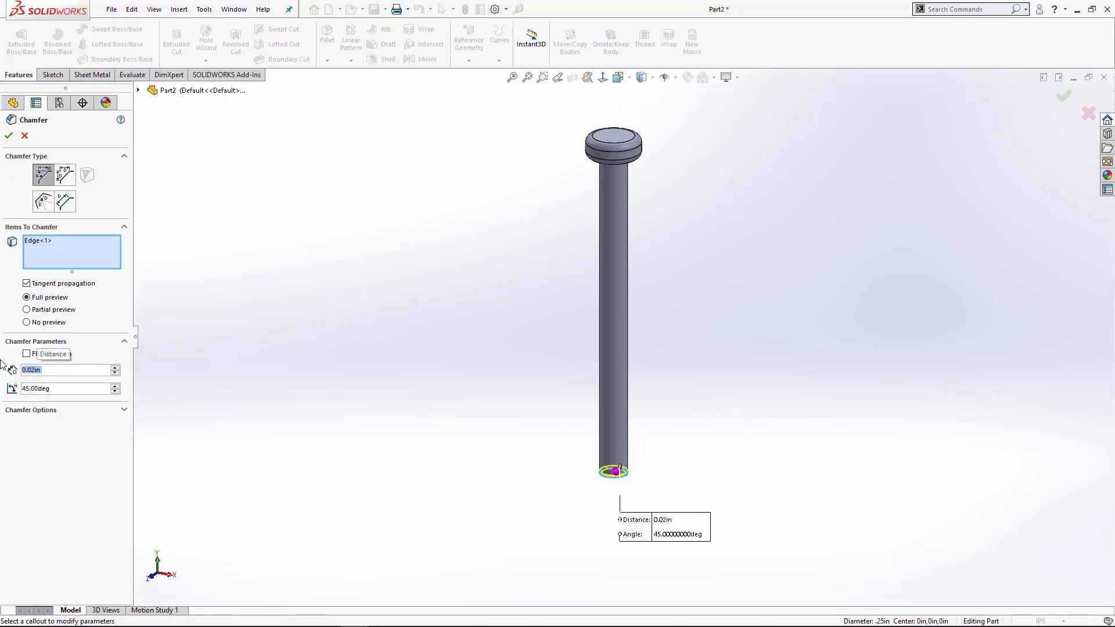
pyautogui.click(9, 135)
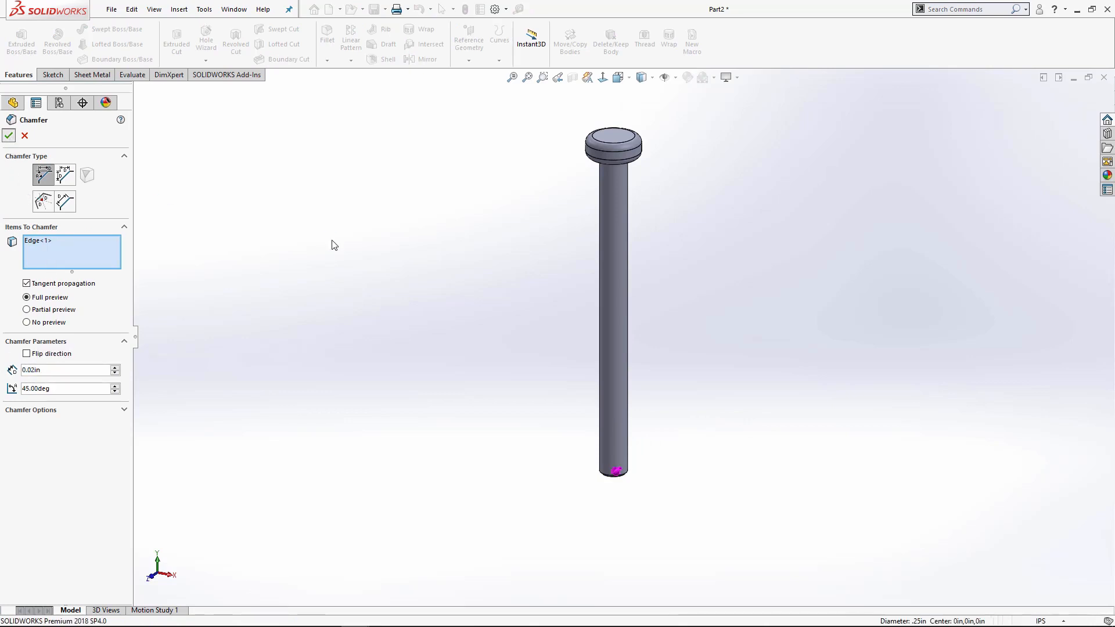
# Add a custom Description property to the pin part with the text value "Steel Pin"
pyautogui.click(480, 8)
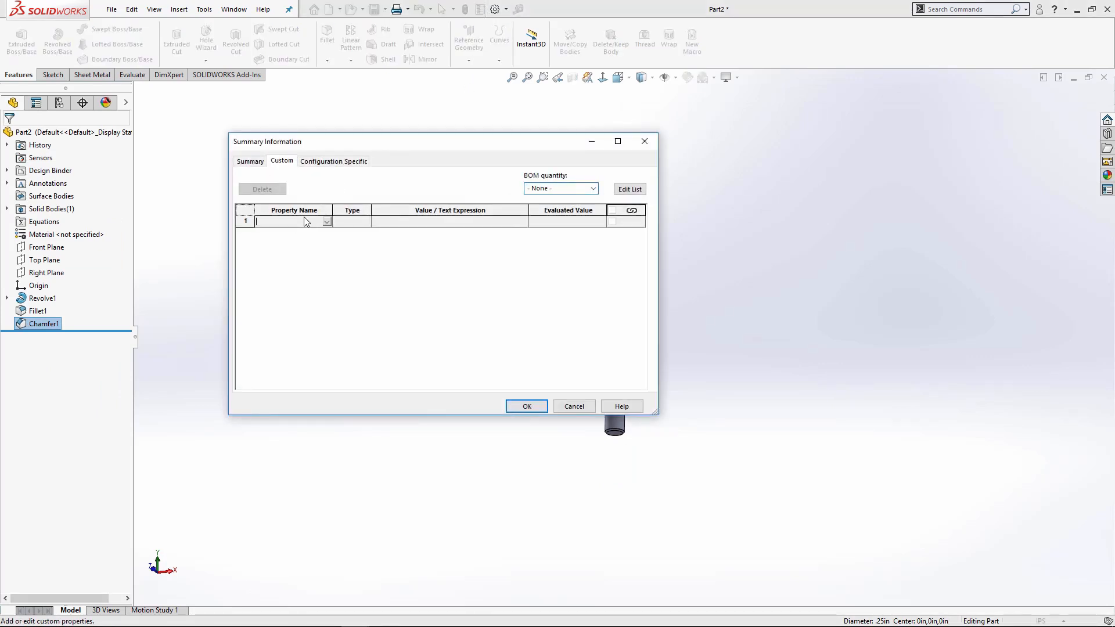
pyautogui.click(327, 222)
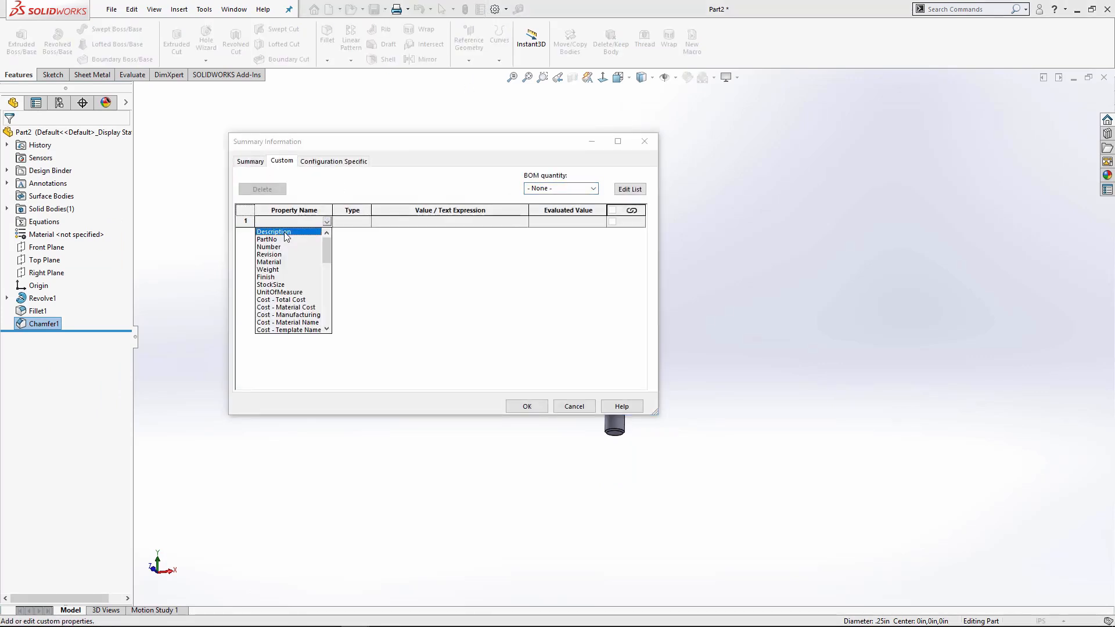
pyautogui.click(284, 232)
pyautogui.click(390, 223)
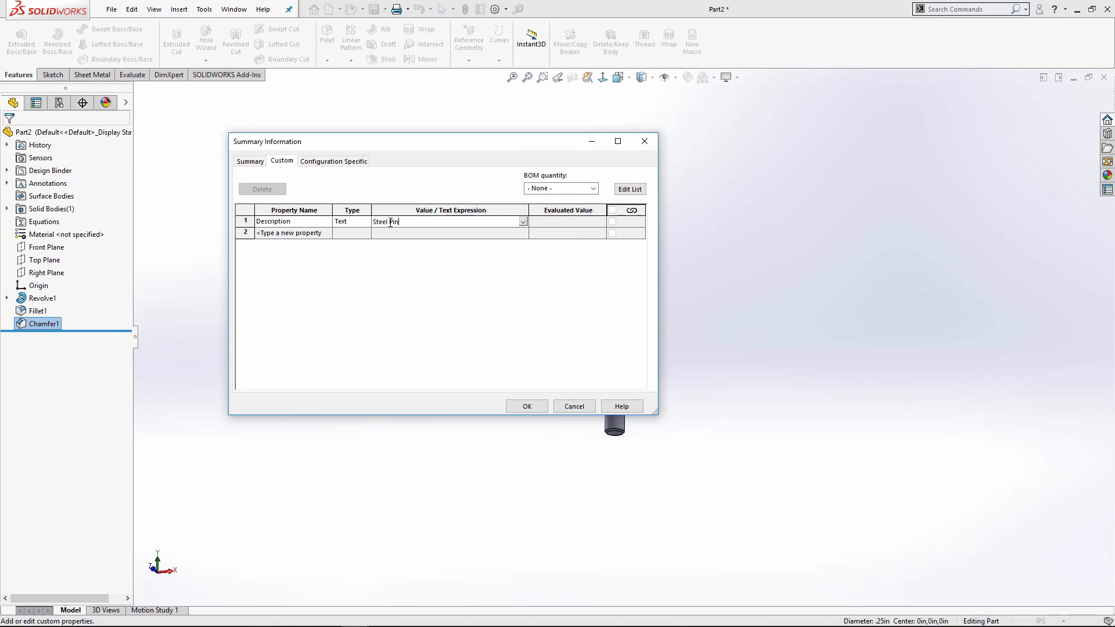
pyautogui.click(535, 406)
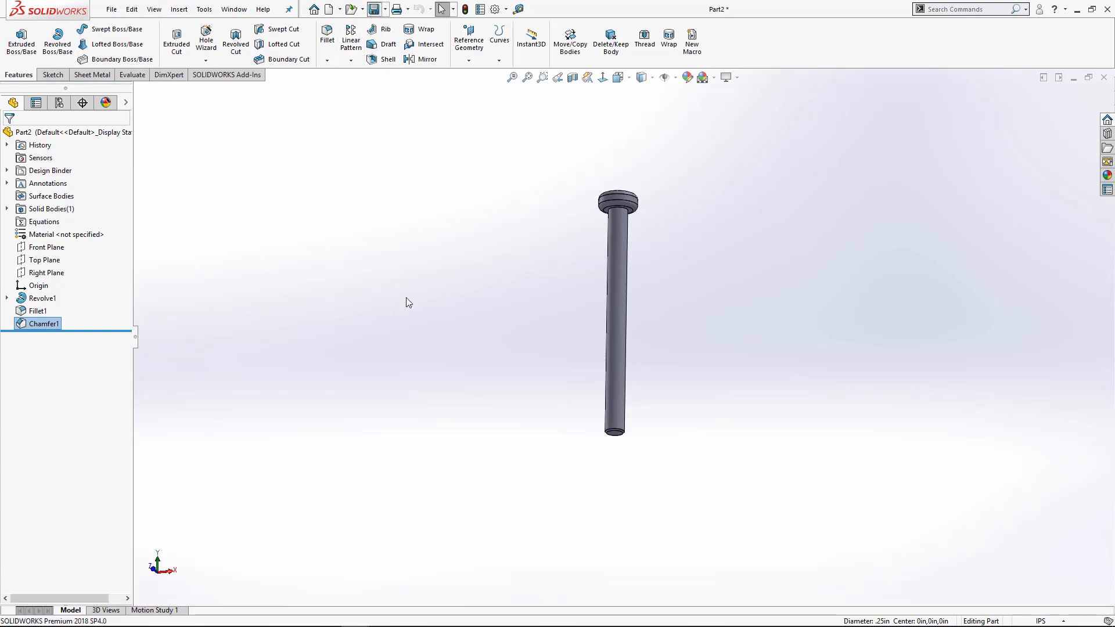
# Save the pin part as 100 - 03.SLDPRT in the 100 Hinge folder
pyautogui.click(283, 201)
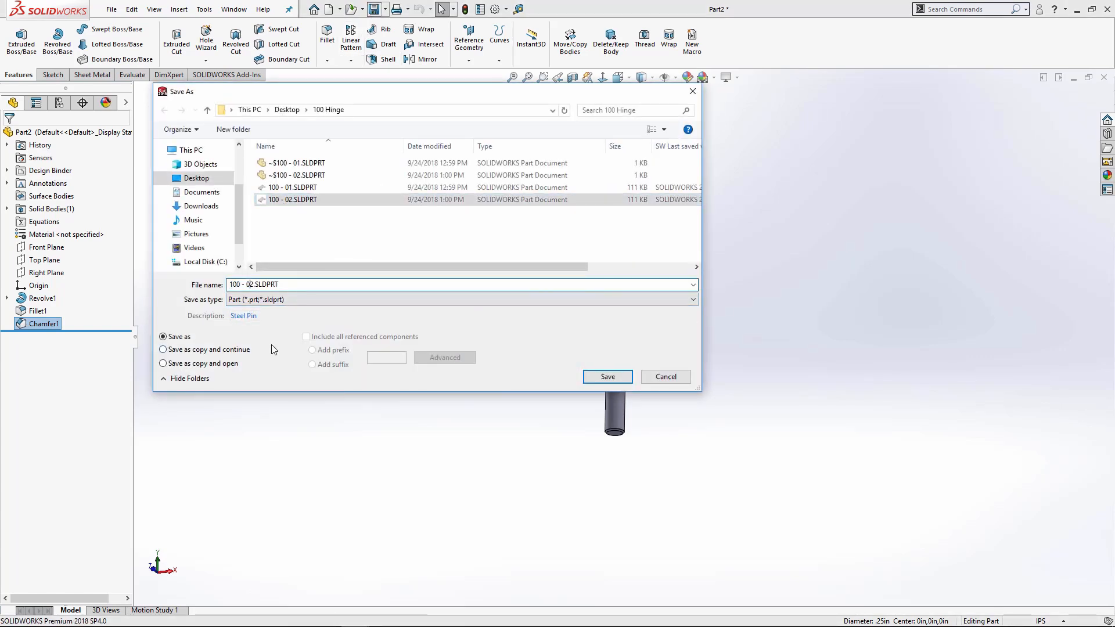
pyautogui.press('BackSpace')
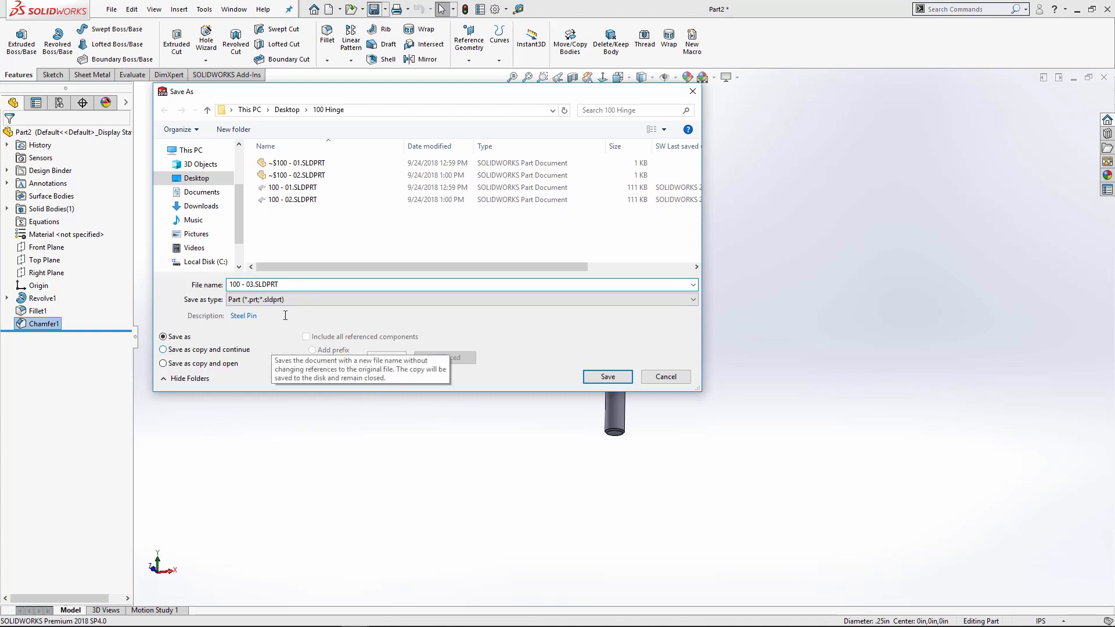
pyautogui.click(274, 318)
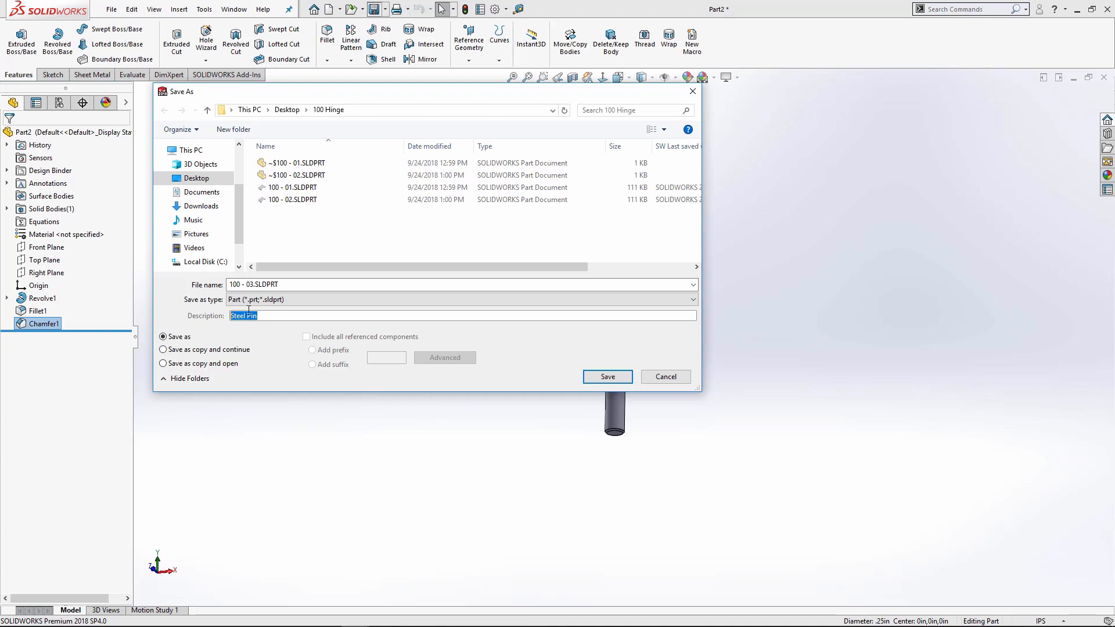
pyautogui.click(606, 377)
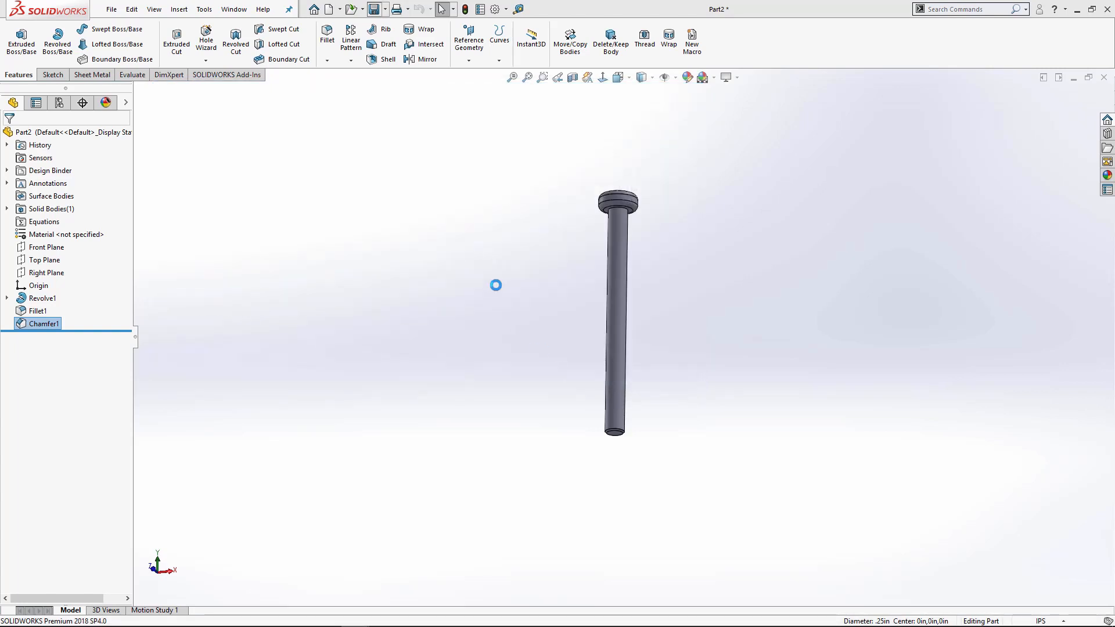
# Create a new assembly and insert the hinge leaf 100 - 01 at its origin as the fixed first component
pyautogui.click(231, 7)
pyautogui.click(279, 130)
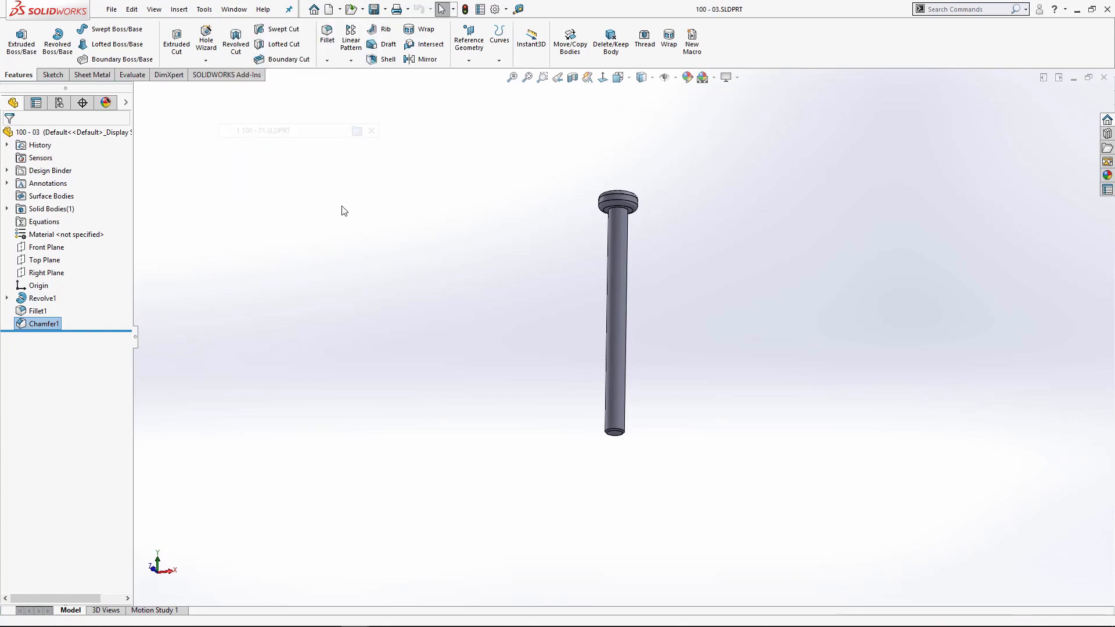
pyautogui.click(340, 9)
pyautogui.click(337, 52)
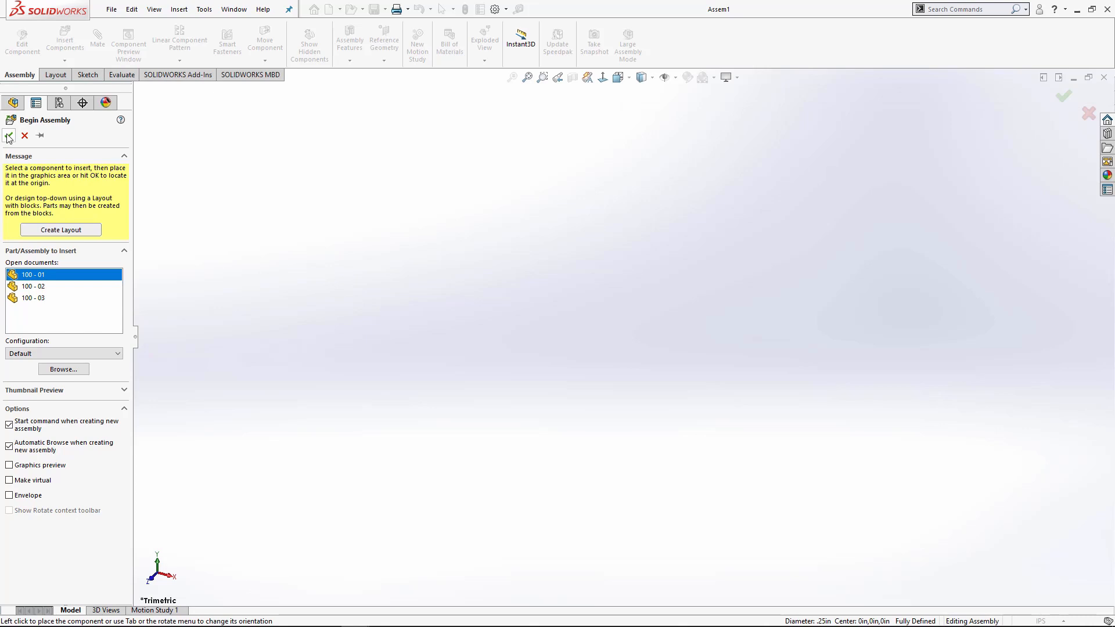
pyautogui.click(290, 203)
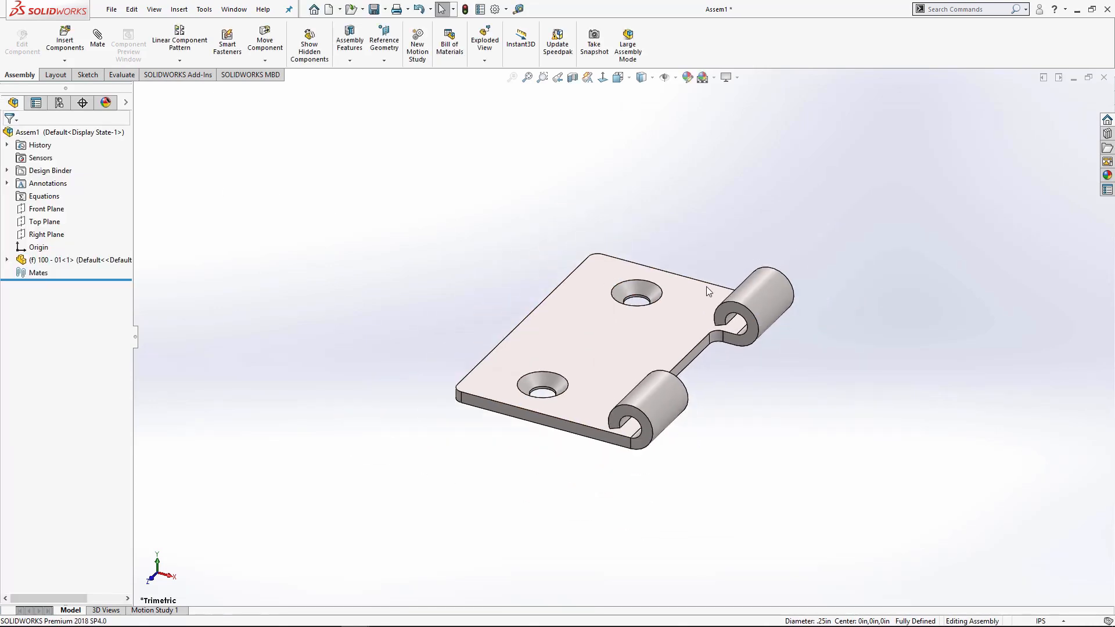
# Insert the hinge leaf 100 - 02 and the pin 100 - 03 on opposite sides of the fixed leaf
pyautogui.moveTo(706, 287); pyautogui.dragTo(688, 403, button='middle')
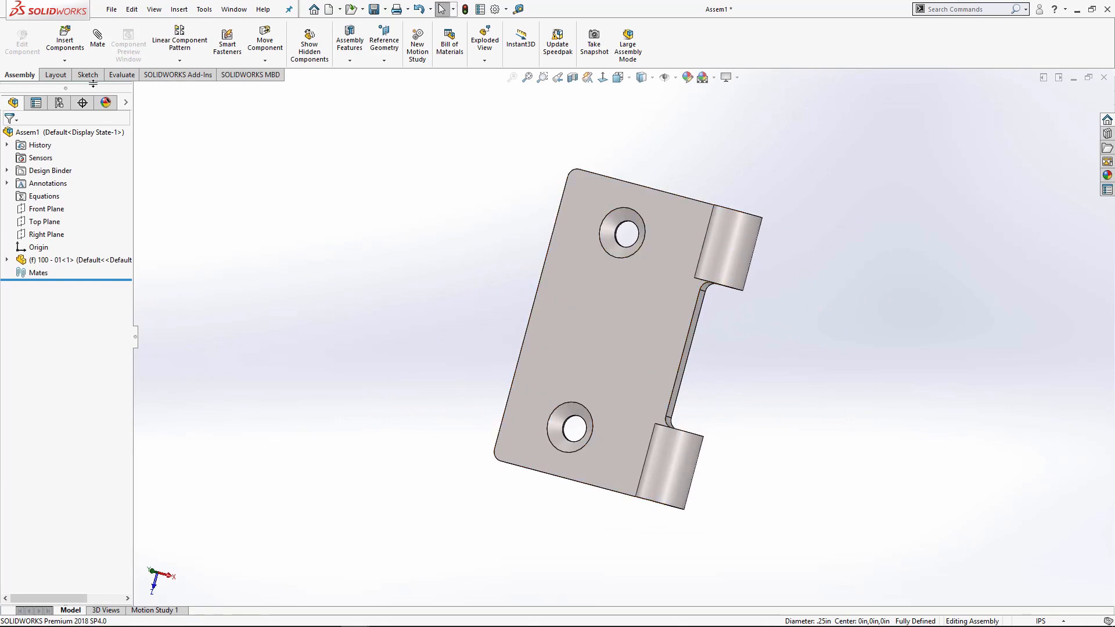
pyautogui.click(65, 38)
pyautogui.click(29, 276)
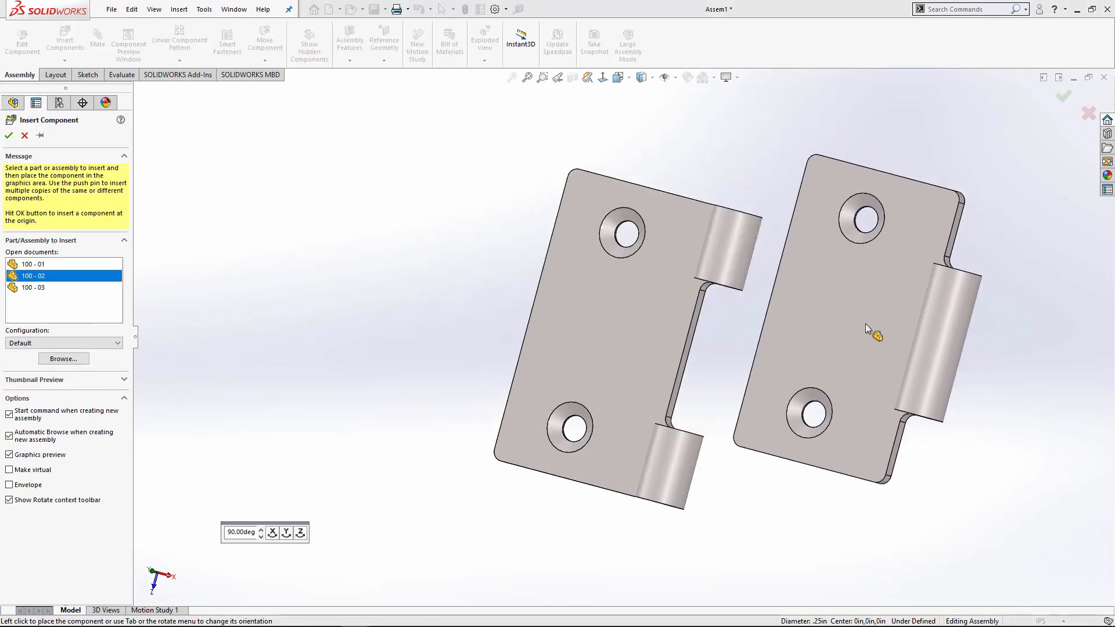
pyautogui.click(862, 324)
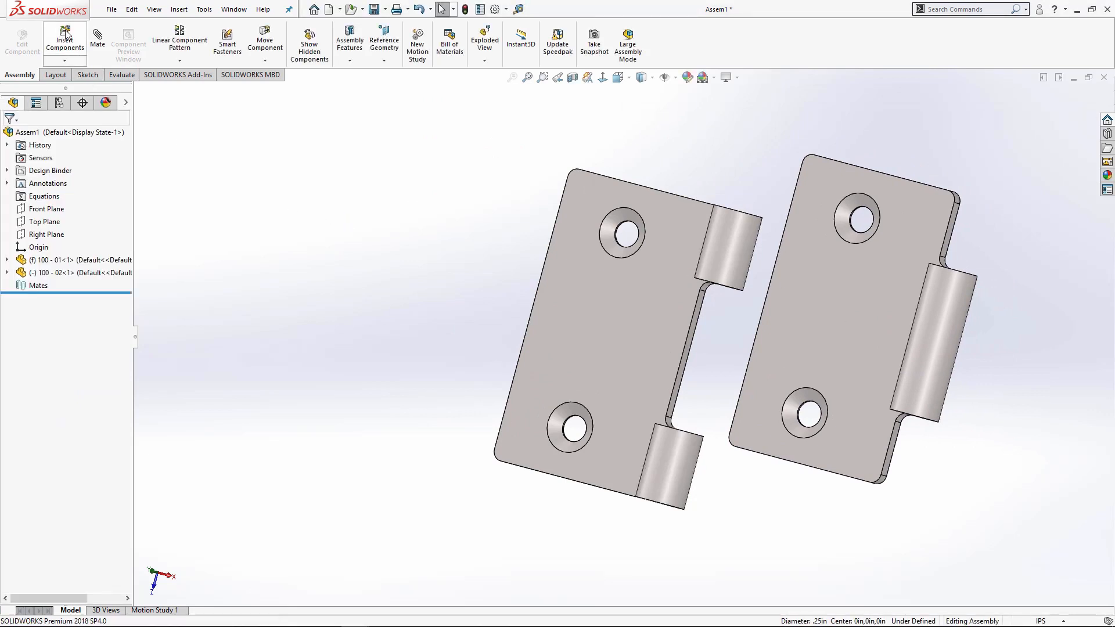
pyautogui.click(65, 39)
pyautogui.click(25, 288)
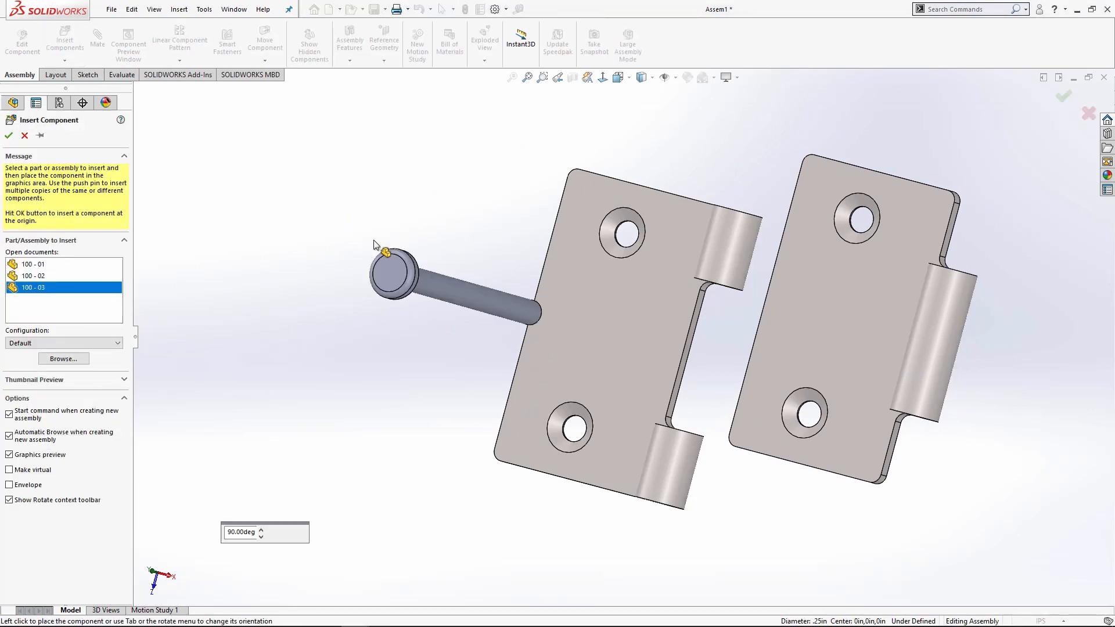
pyautogui.click(405, 246)
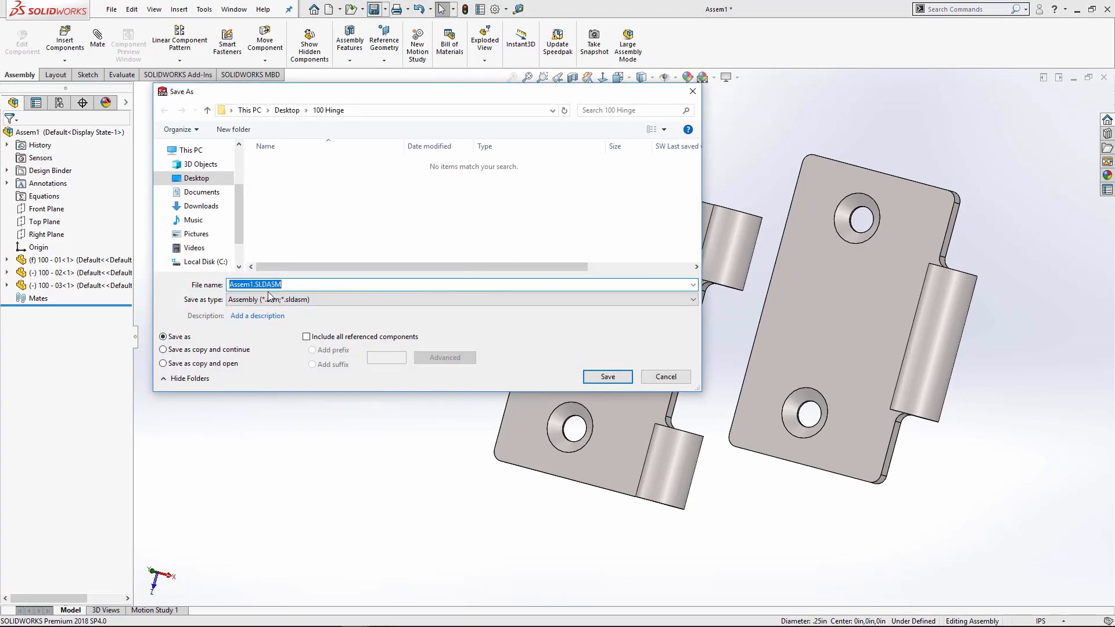
# Save the assembly as 100 - A01 in the 100 Hinge folder
pyautogui.write('100')
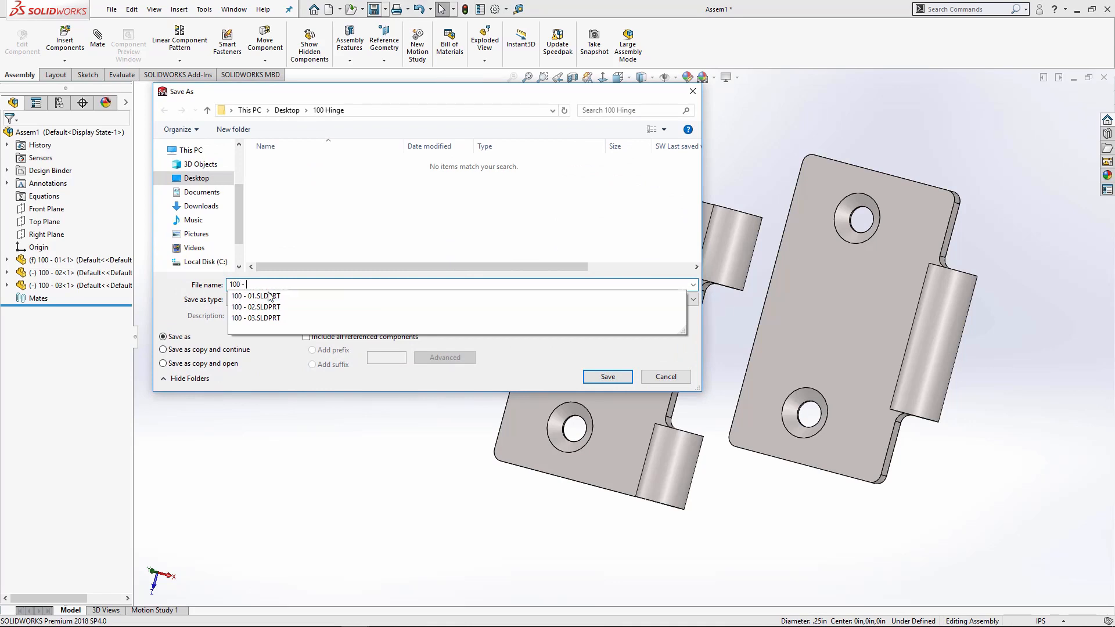
pyautogui.write(' - A01')
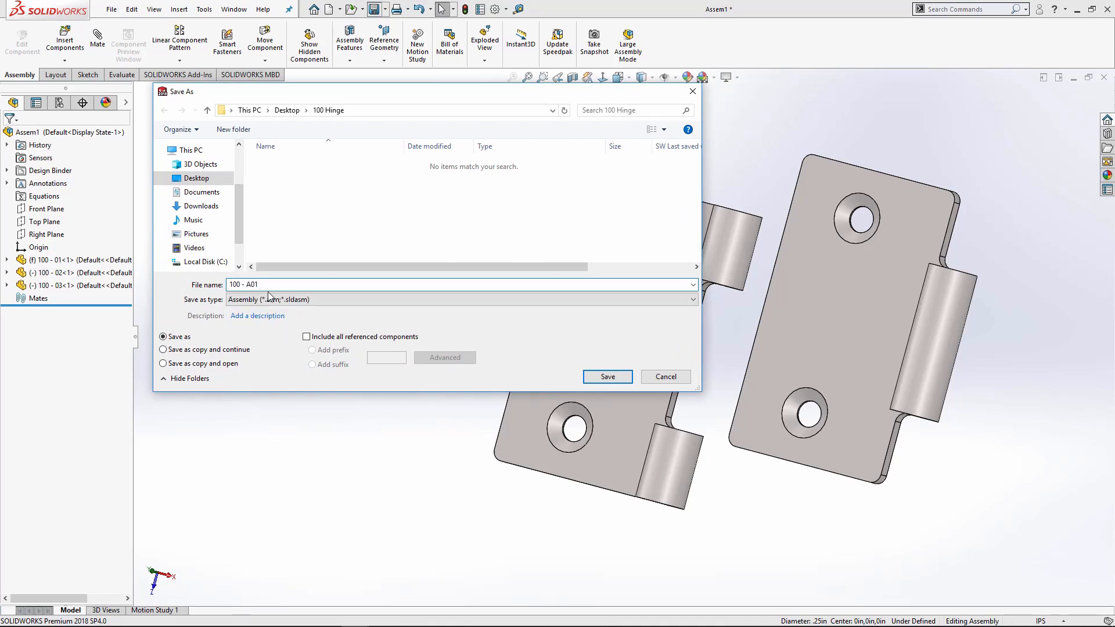
pyautogui.click(608, 376)
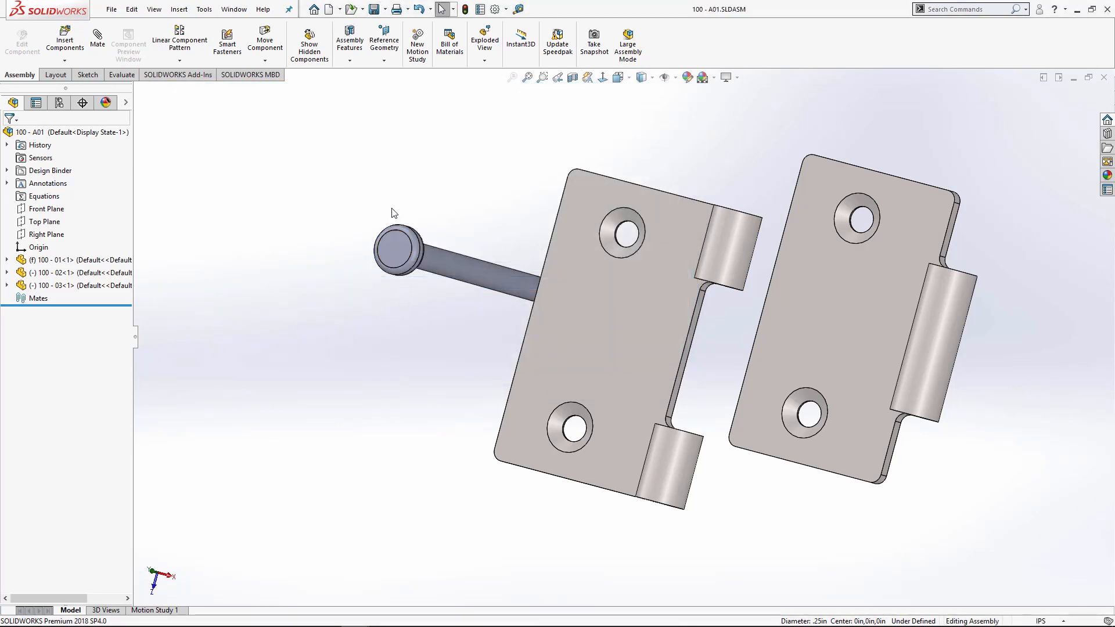
# Move the loose leaf and pin, and rotate leaf 100 - 02 so its knuckle faces the fixed leaf's knuckles
pyautogui.moveTo(450, 206); pyautogui.dragTo(482, 234, button='middle')
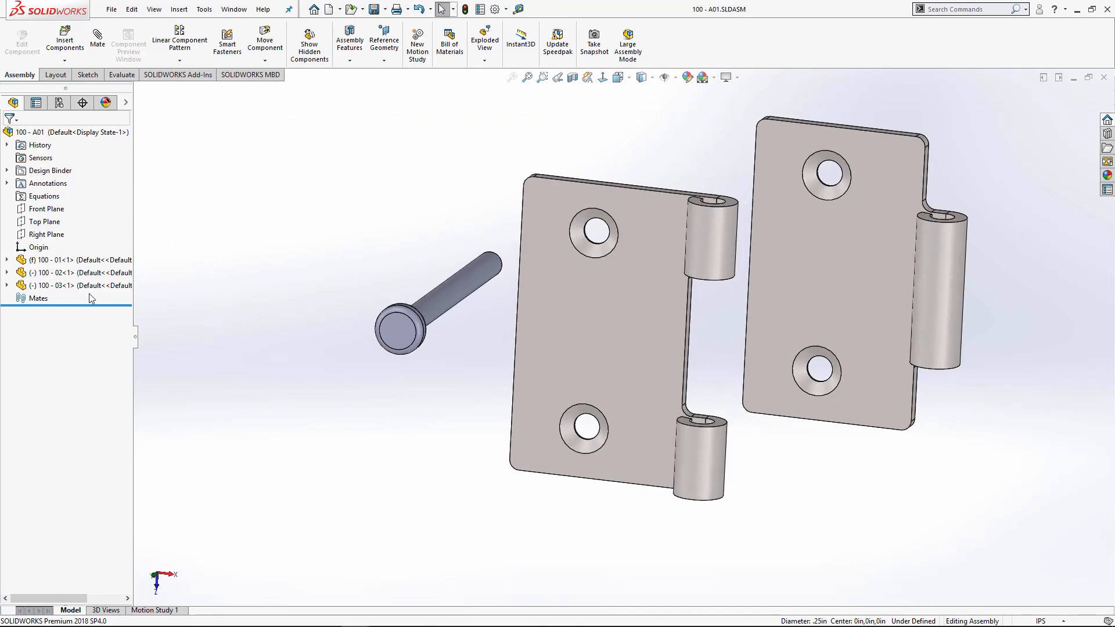
pyautogui.click(34, 262)
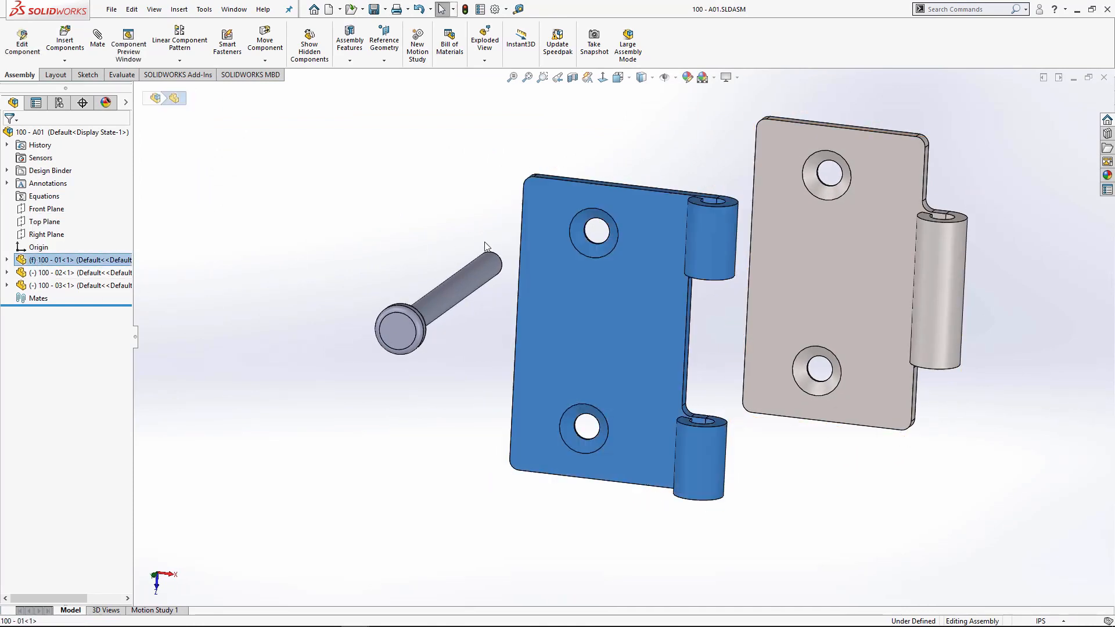
pyautogui.moveTo(579, 287); pyautogui.dragTo(673, 196)
pyautogui.moveTo(783, 161); pyautogui.dragTo(686, 192)
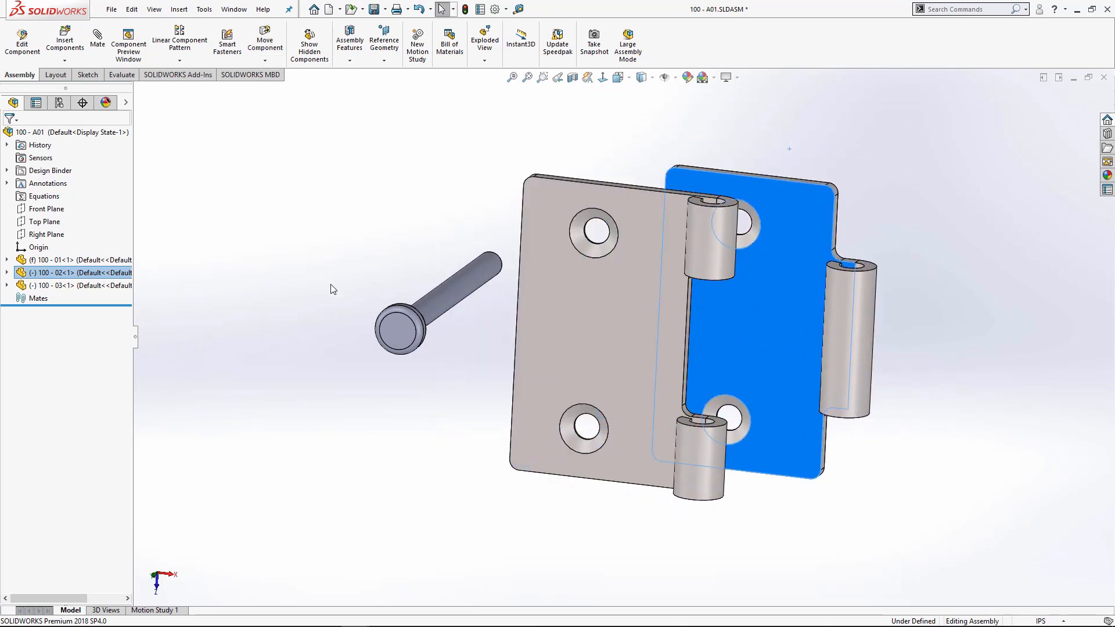
pyautogui.moveTo(441, 294); pyautogui.dragTo(468, 235)
pyautogui.moveTo(797, 229); pyautogui.dragTo(941, 375)
pyautogui.rightClick(941, 375)
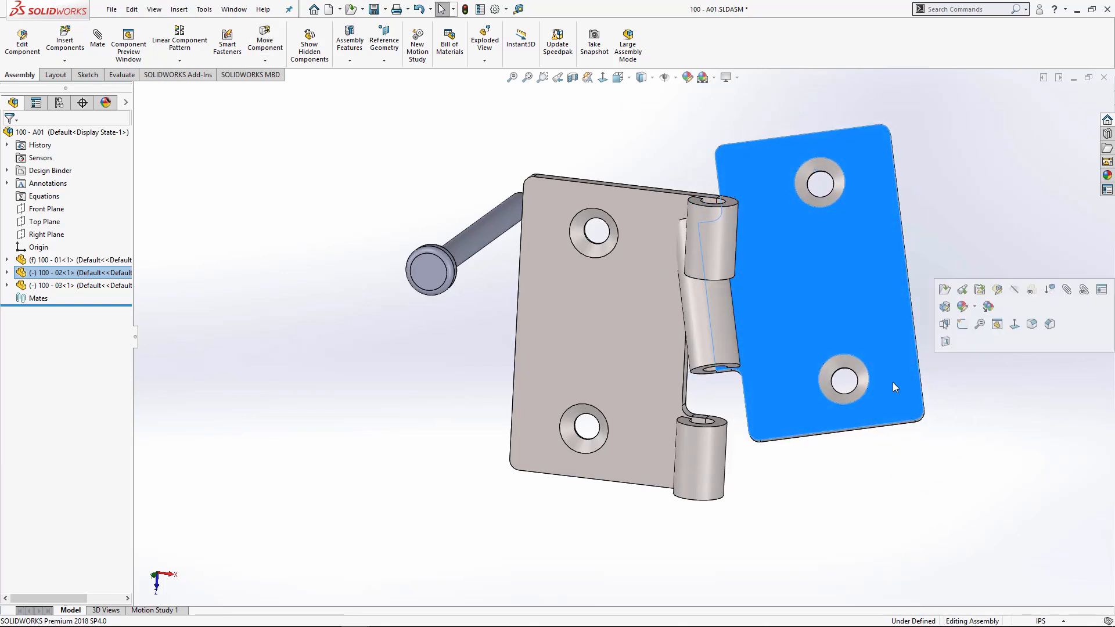
# Add a coincident mate between the end face of the 100 - 02 knuckle and the facing knuckle end face of 100 - 01
pyautogui.click(722, 385)
pyautogui.scroll(-6, 720, 383)
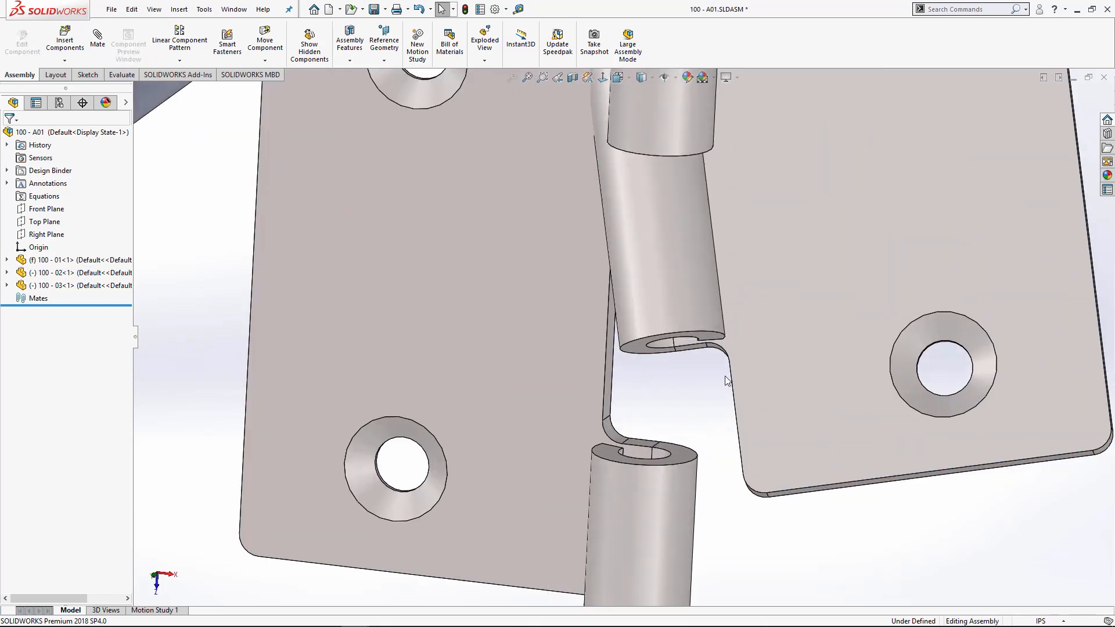
pyautogui.click(671, 344)
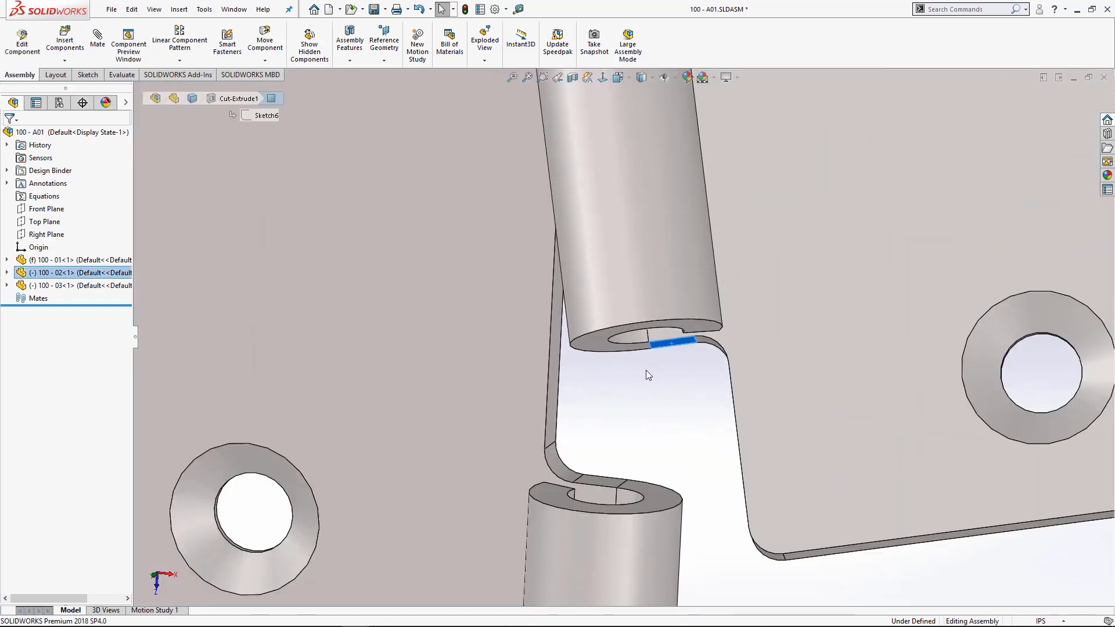
pyautogui.keyDown('ctrl'); pyautogui.click(601, 480); pyautogui.keyUp('ctrl')
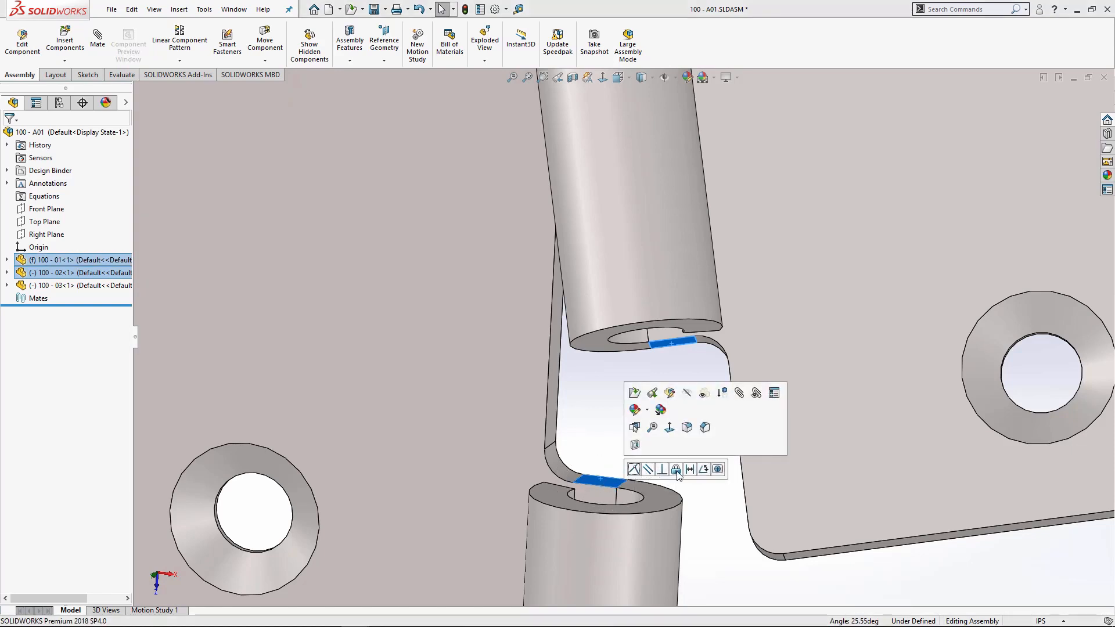
pyautogui.click(634, 469)
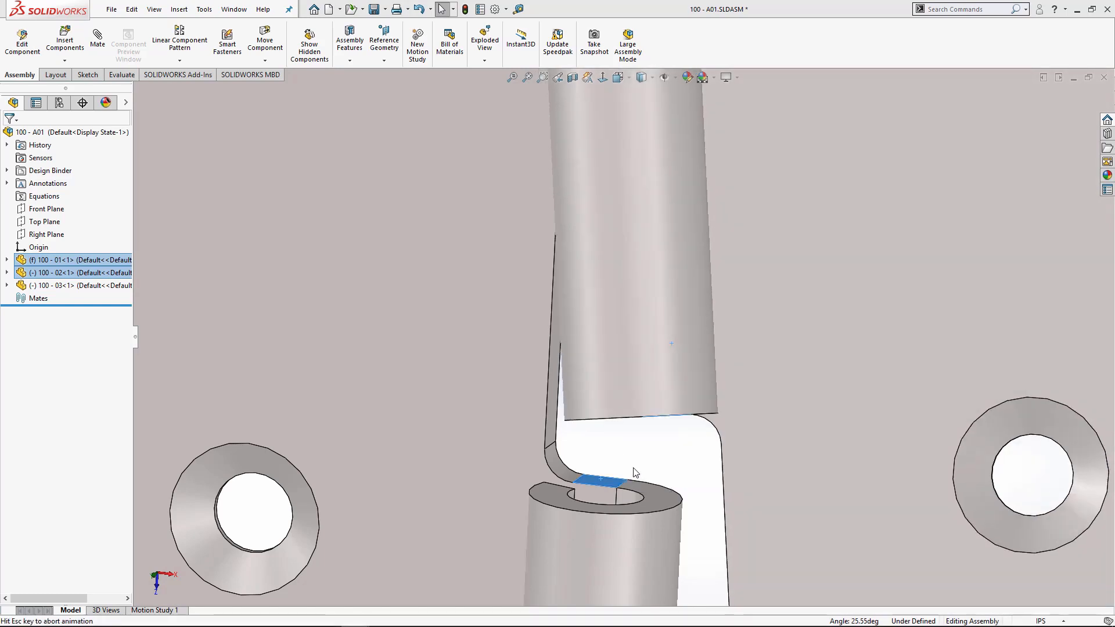
# Add a concentric mate between the outer cylindrical knuckle faces of both leaves and swing leaf 100 - 02 about the hinge axis
pyautogui.scroll(5, 642, 406)
pyautogui.moveTo(657, 327)
pyautogui.mouseDown()
pyautogui.moveTo(887, 326)
pyautogui.moveTo(660, 340)
pyautogui.mouseUp()
pyautogui.click(659, 339)
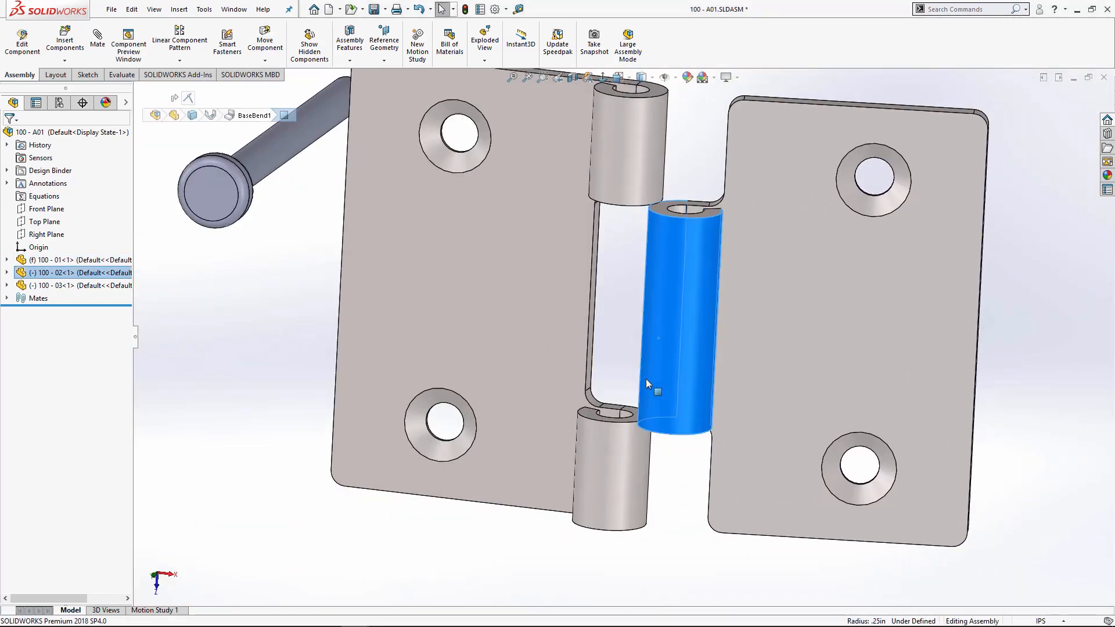
pyautogui.keyDown('ctrl'); pyautogui.click(610, 489); pyautogui.keyUp('ctrl')
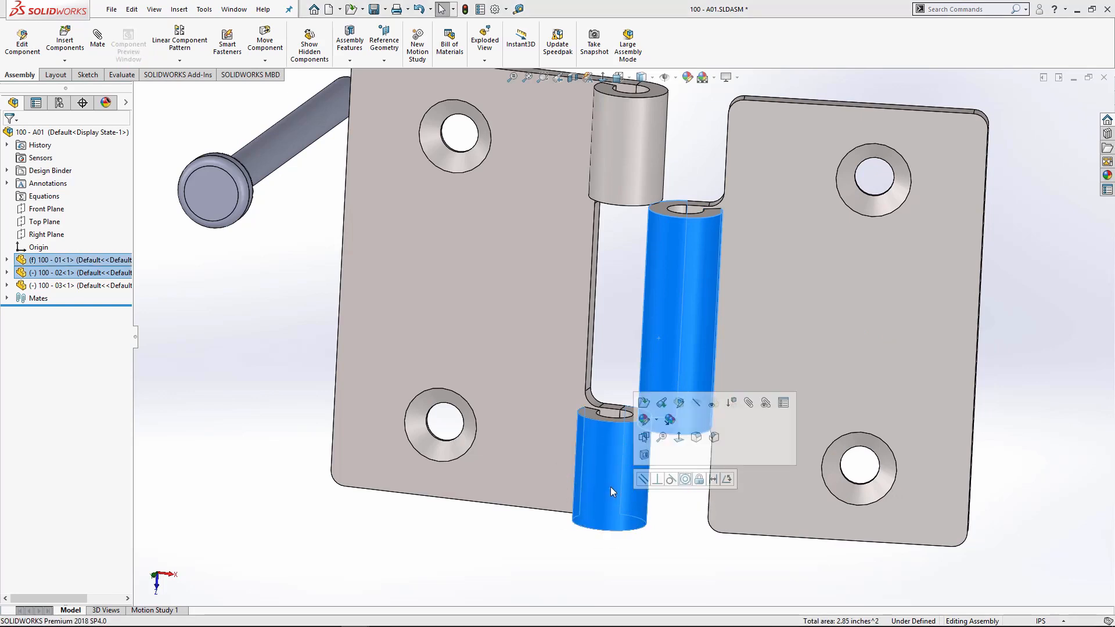
pyautogui.click(686, 480)
pyautogui.scroll(3, 709, 317)
pyautogui.moveTo(707, 232); pyautogui.dragTo(697, 351)
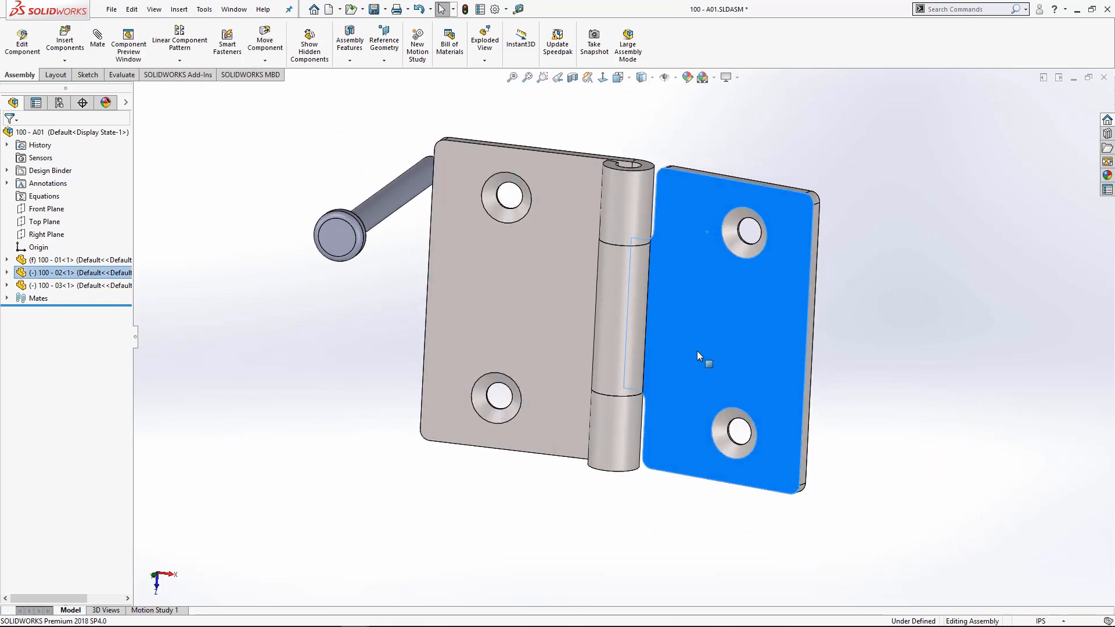
# Move and rotate the pin so its head lies beyond the outer end of the fixed leaf's knuckle
pyautogui.moveTo(575, 270); pyautogui.dragTo(490, 347, button='middle')
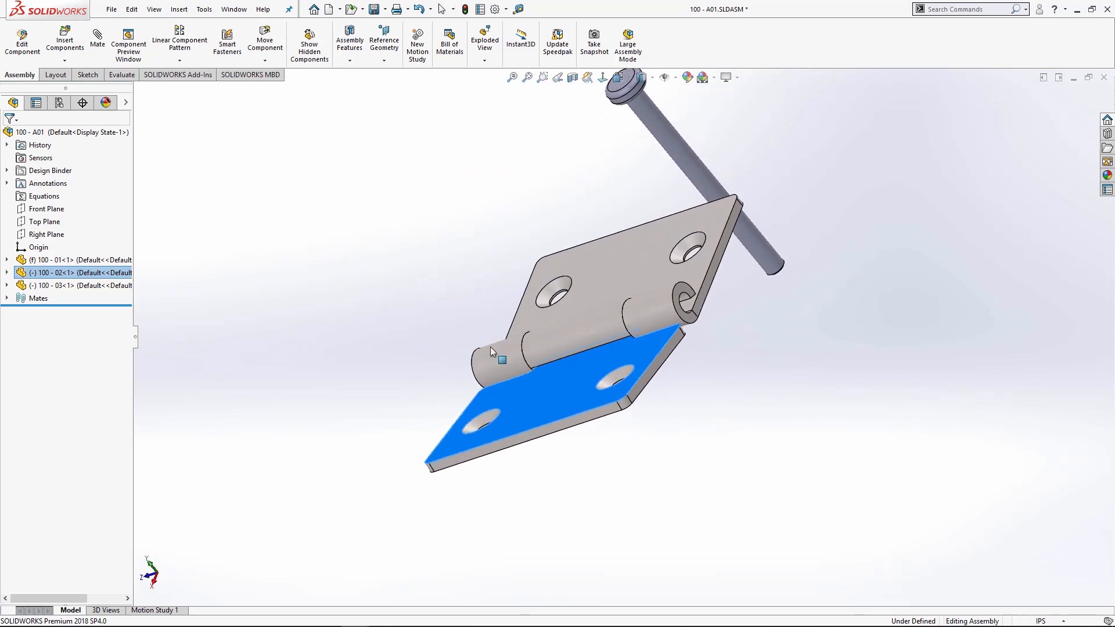
pyautogui.moveTo(673, 145); pyautogui.dragTo(878, 273)
pyautogui.moveTo(878, 273); pyautogui.dragTo(879, 271, button='right')
pyautogui.moveTo(868, 309); pyautogui.dragTo(709, 289)
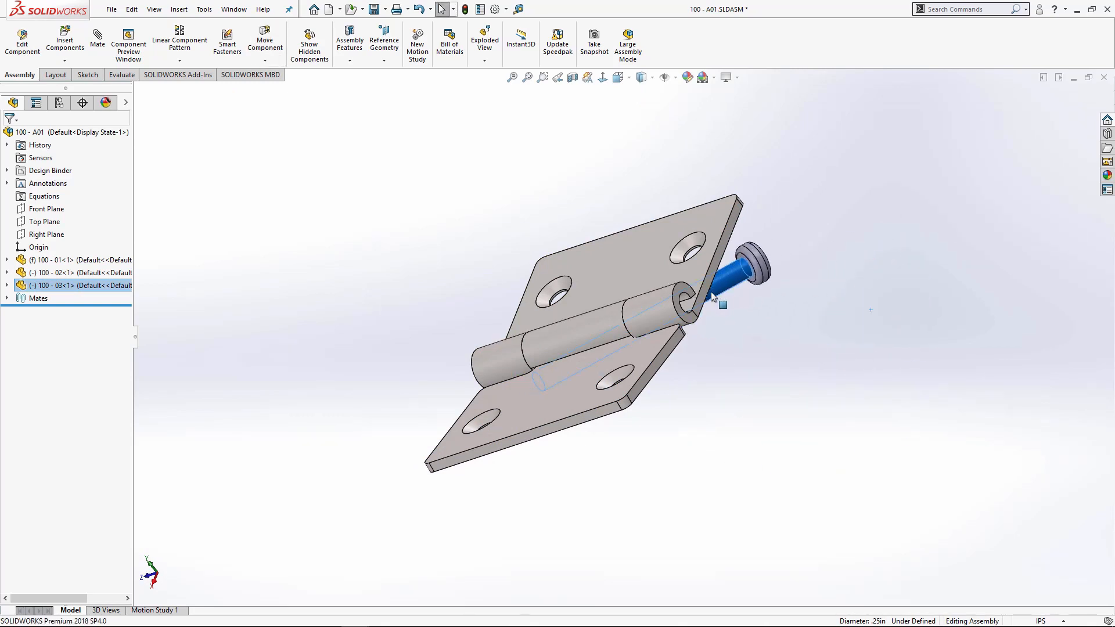
# Mate the circular edge under the pin head to the fixed leaf's knuckle end edge, making them concentric and coincident
pyautogui.scroll(-4, 701, 287)
pyautogui.scroll(-3, 701, 287)
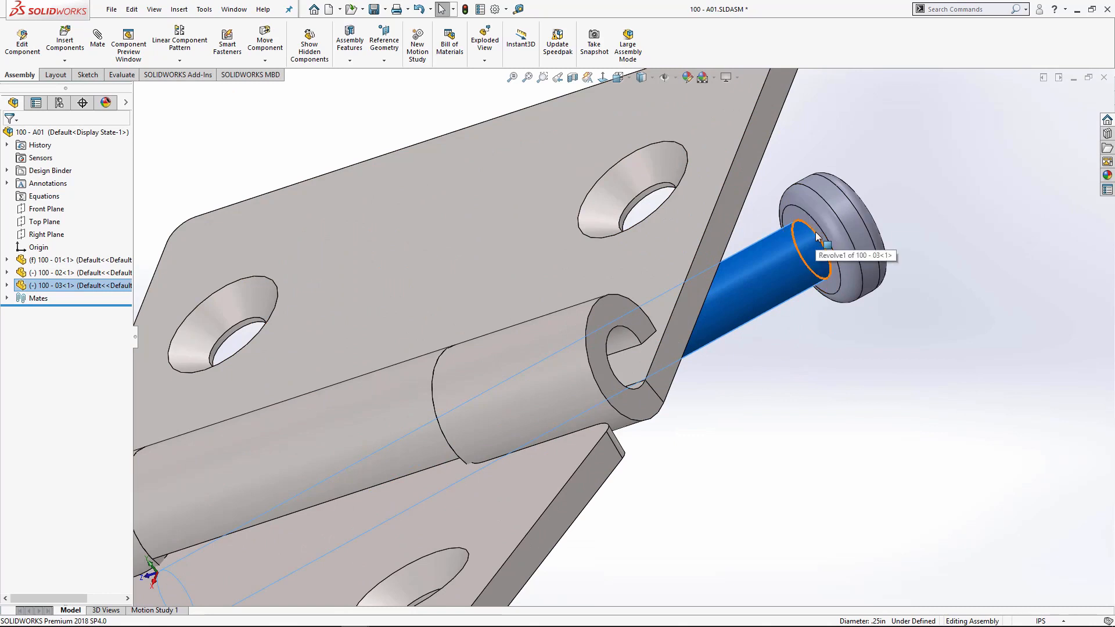
pyautogui.moveTo(815, 231)
pyautogui.mouseDown()
pyautogui.moveTo(894, 212)
pyautogui.moveTo(868, 267)
pyautogui.moveTo(693, 322)
pyautogui.moveTo(611, 326)
pyautogui.mouseUp()
pyautogui.scroll(4, 614, 327)
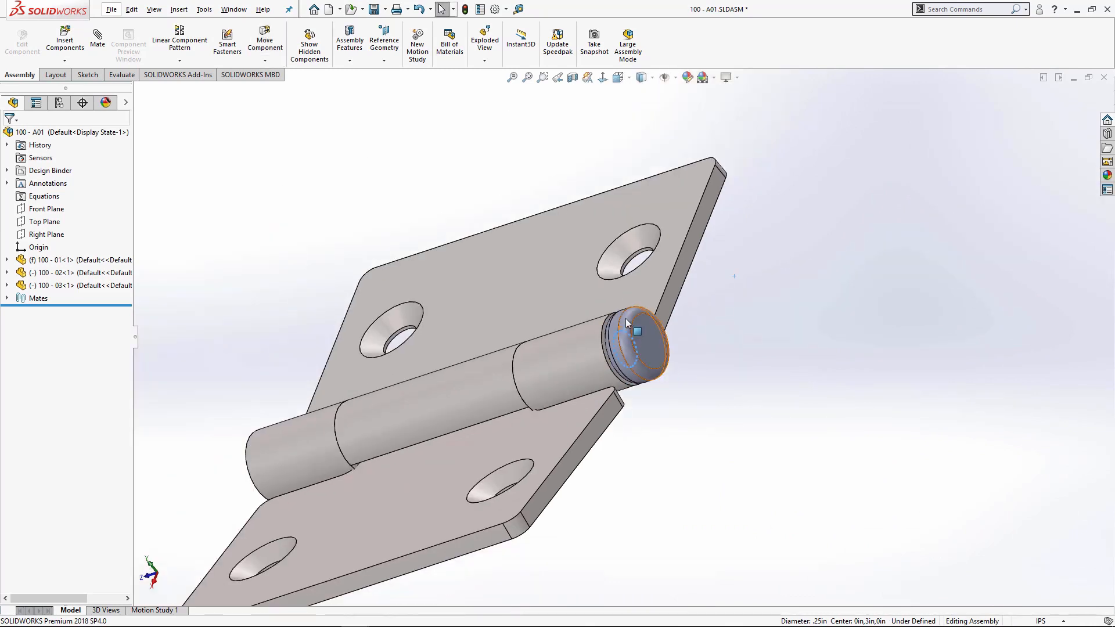
# Review the assembly's mates and swing leaf 100 - 02 slightly to check the hinge motion
pyautogui.click(7, 298)
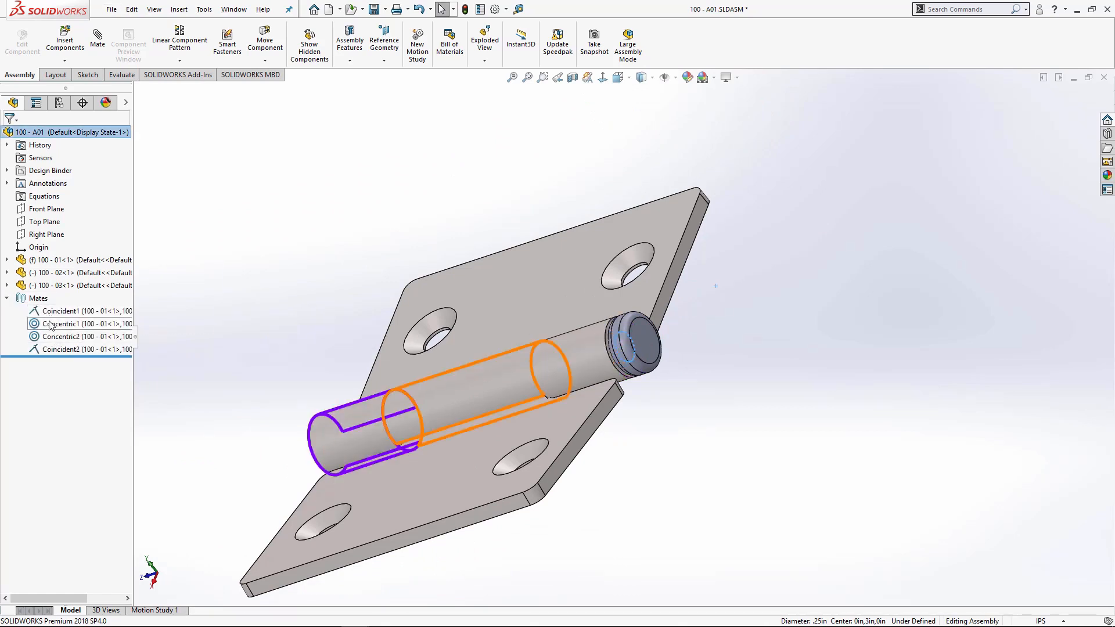
pyautogui.scroll(3, 332, 336)
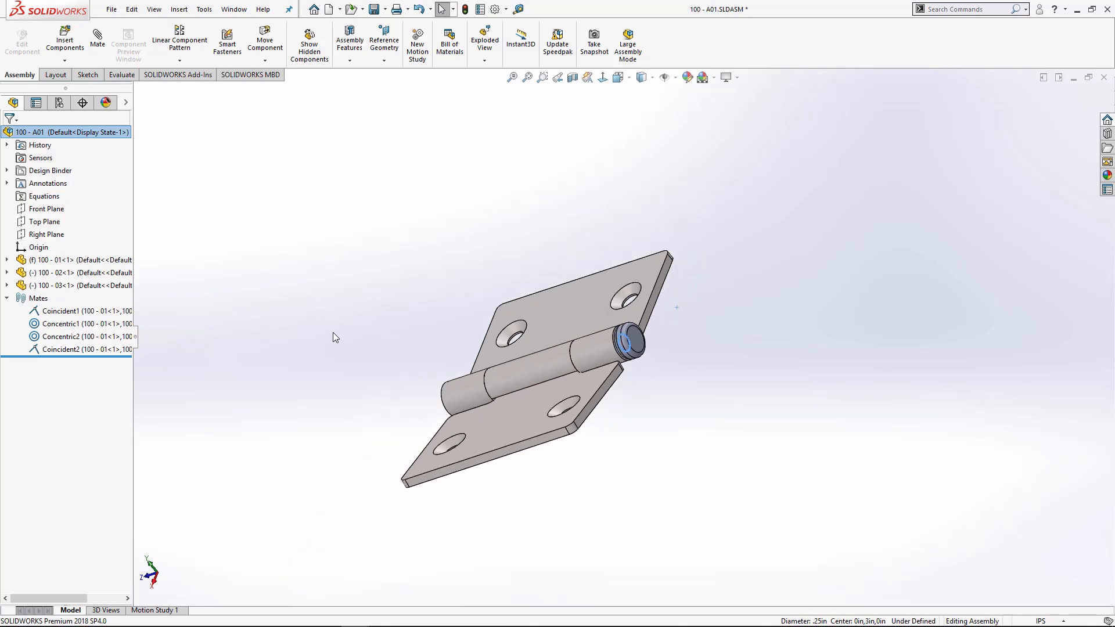
pyautogui.moveTo(333, 335); pyautogui.dragTo(636, 318, button='middle')
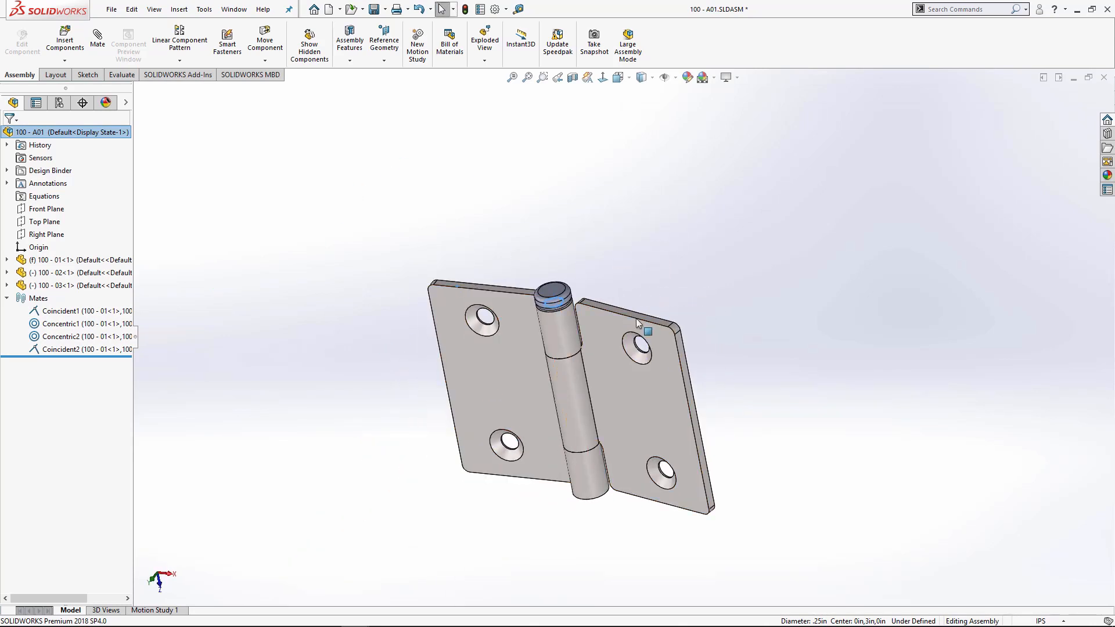
pyautogui.moveTo(655, 299)
pyautogui.mouseDown()
pyautogui.moveTo(624, 335)
pyautogui.moveTo(668, 301)
pyautogui.mouseUp()
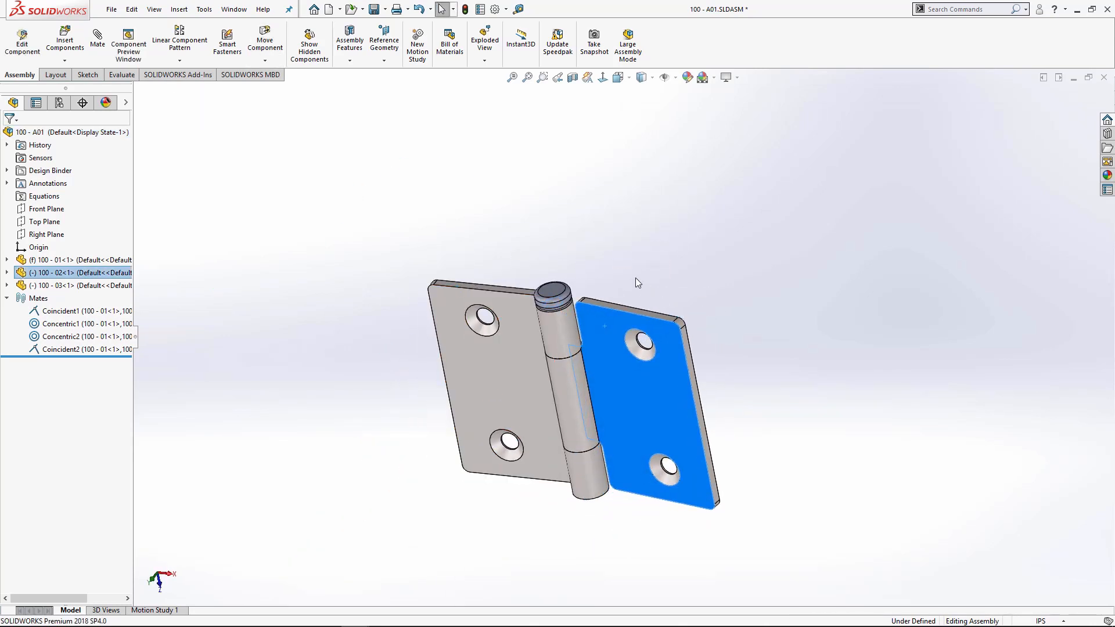
pyautogui.click(598, 288)
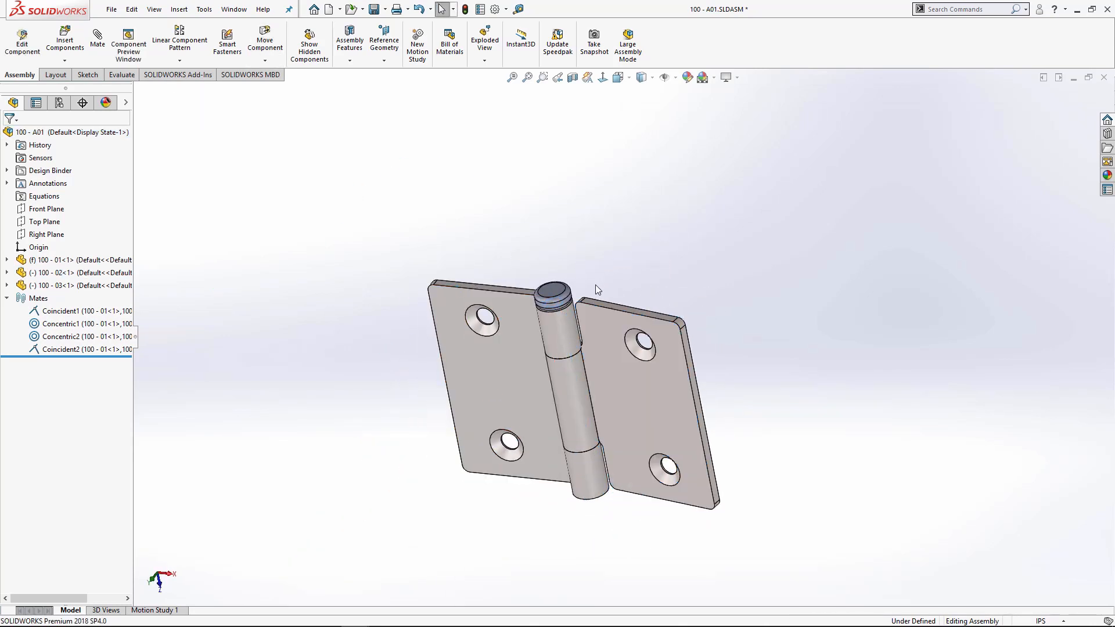
# Run interference detection on the whole 100 - A01 assembly, inspect each component in the result, and close the check
pyautogui.click(123, 76)
pyautogui.click(51, 41)
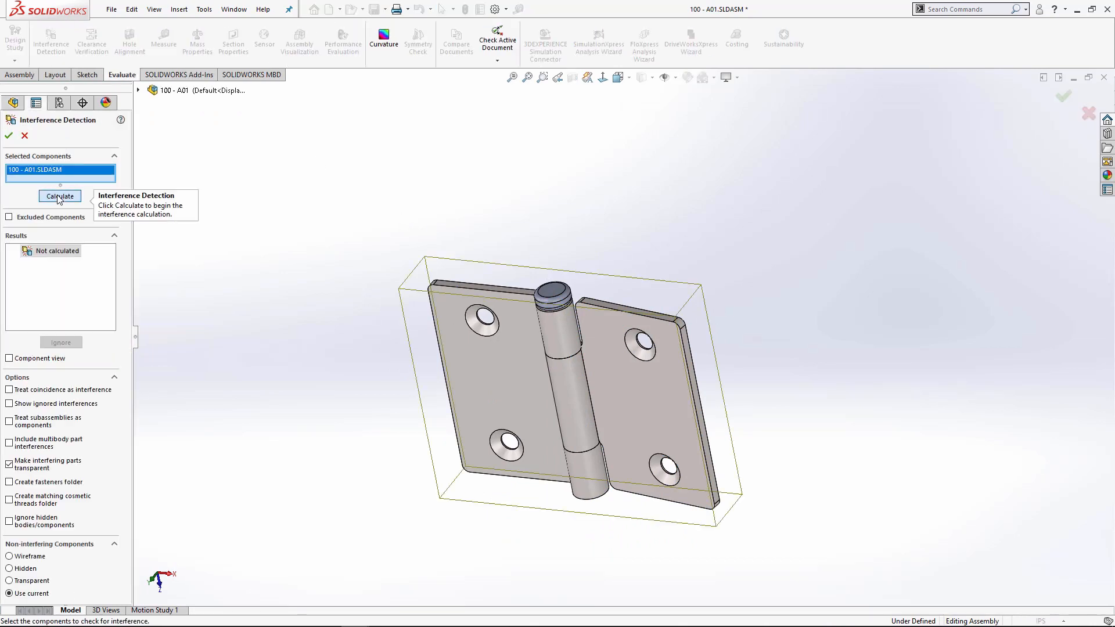
pyautogui.click(59, 197)
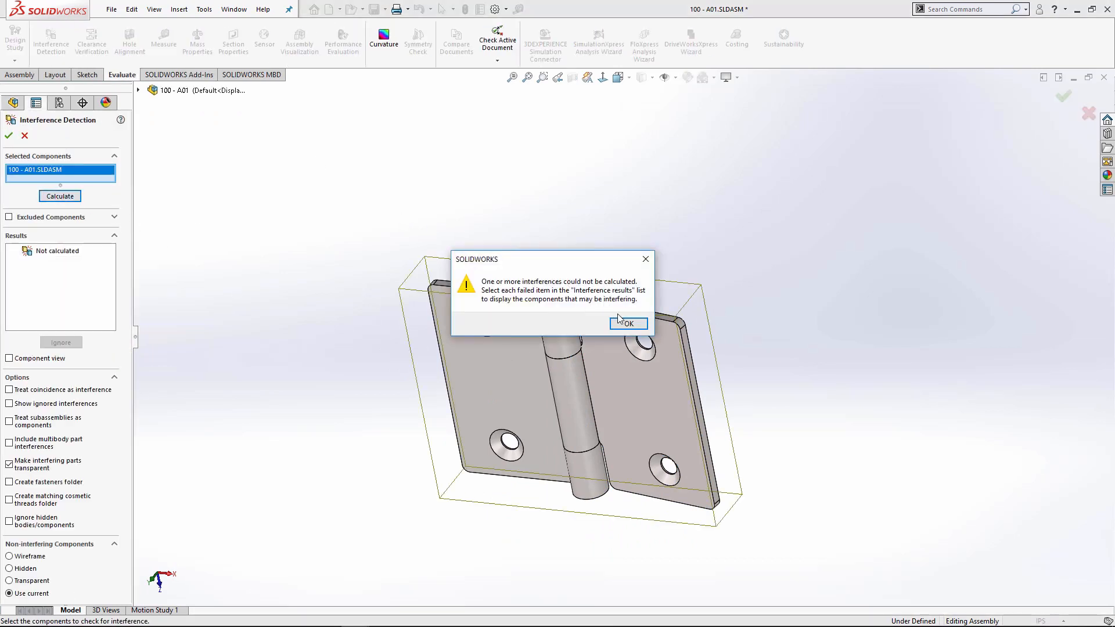
pyautogui.click(630, 325)
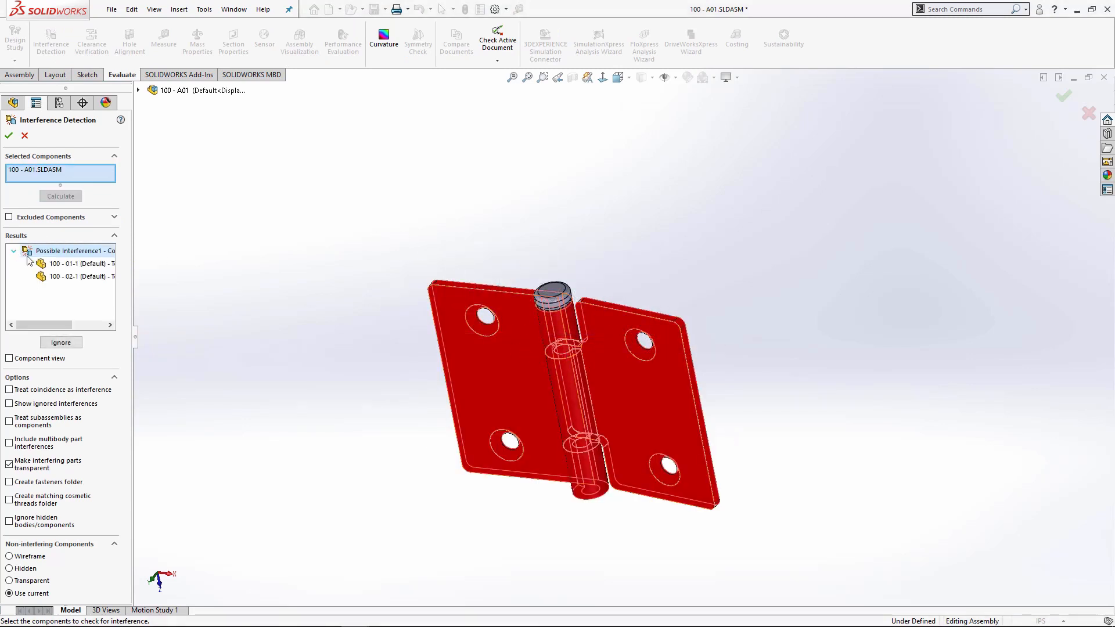
pyautogui.click(59, 265)
pyautogui.click(60, 276)
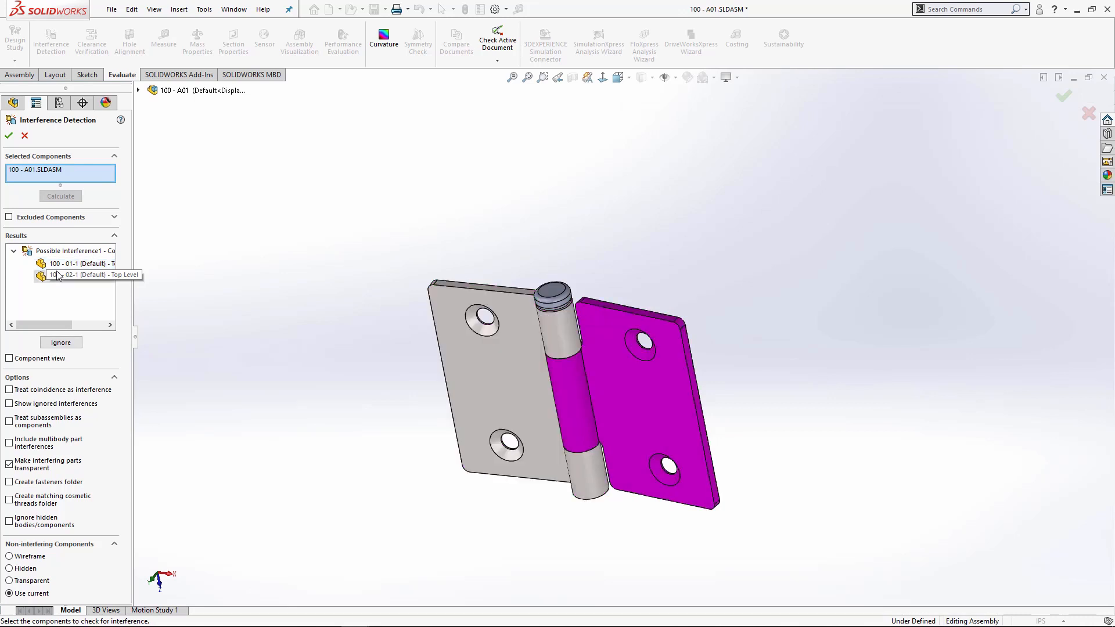
pyautogui.click(24, 135)
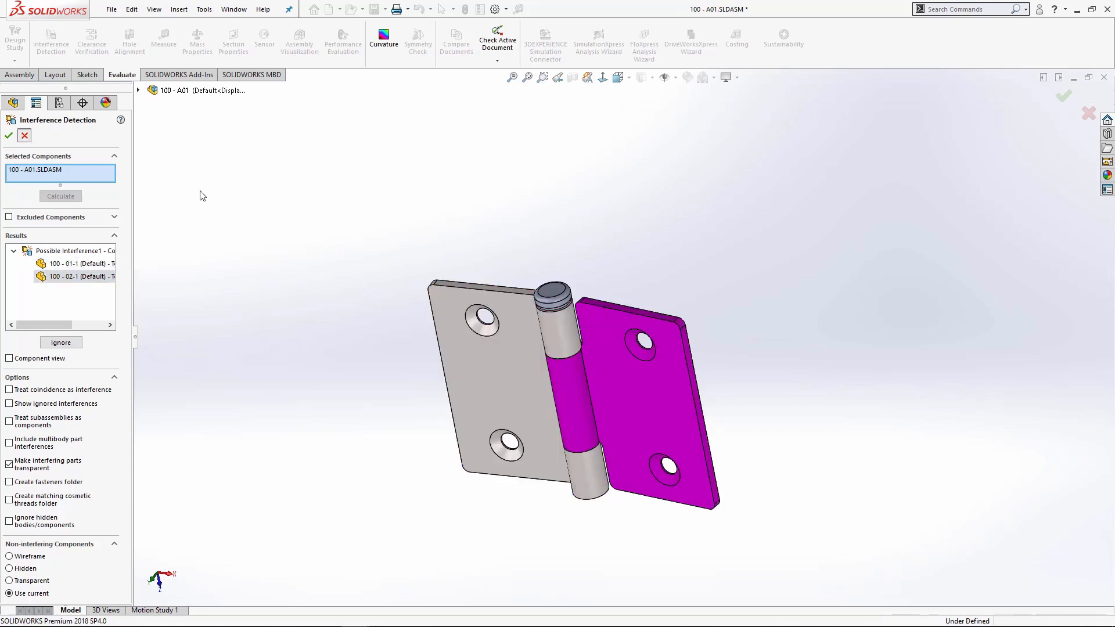
# Set the 0.50 in dimension of the knuckle clearance cut on leaf 100 - 02 to 0.55 in and rebuild
pyautogui.moveTo(590, 331); pyautogui.dragTo(364, 528, button='middle')
pyautogui.scroll(-5, 538, 362)
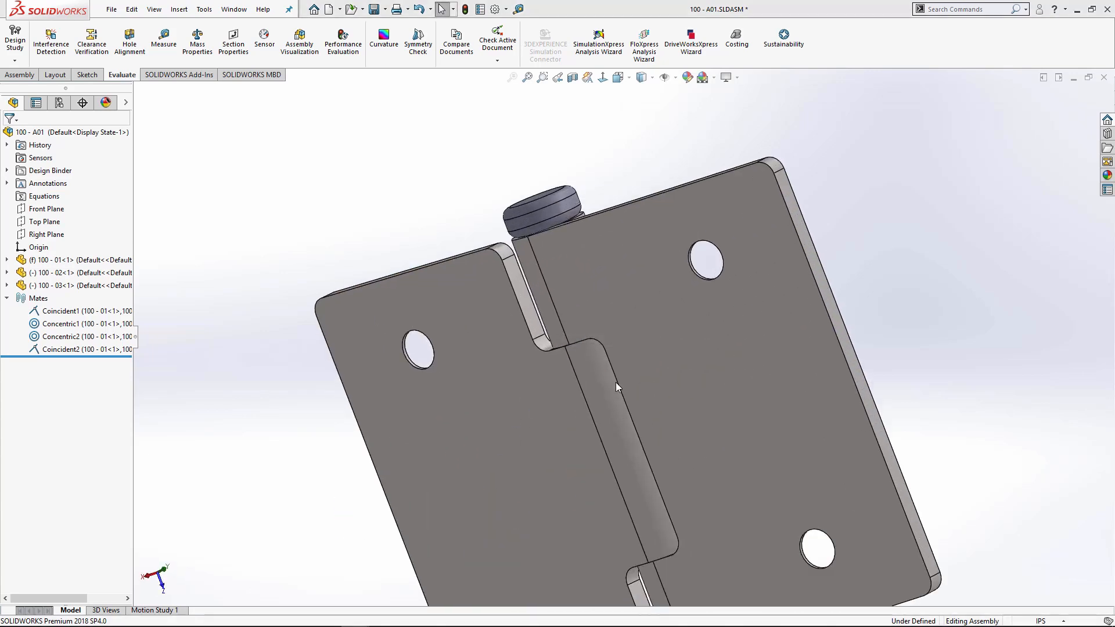
pyautogui.moveTo(583, 357); pyautogui.dragTo(536, 328, button='middle')
pyautogui.scroll(-3, 536, 329)
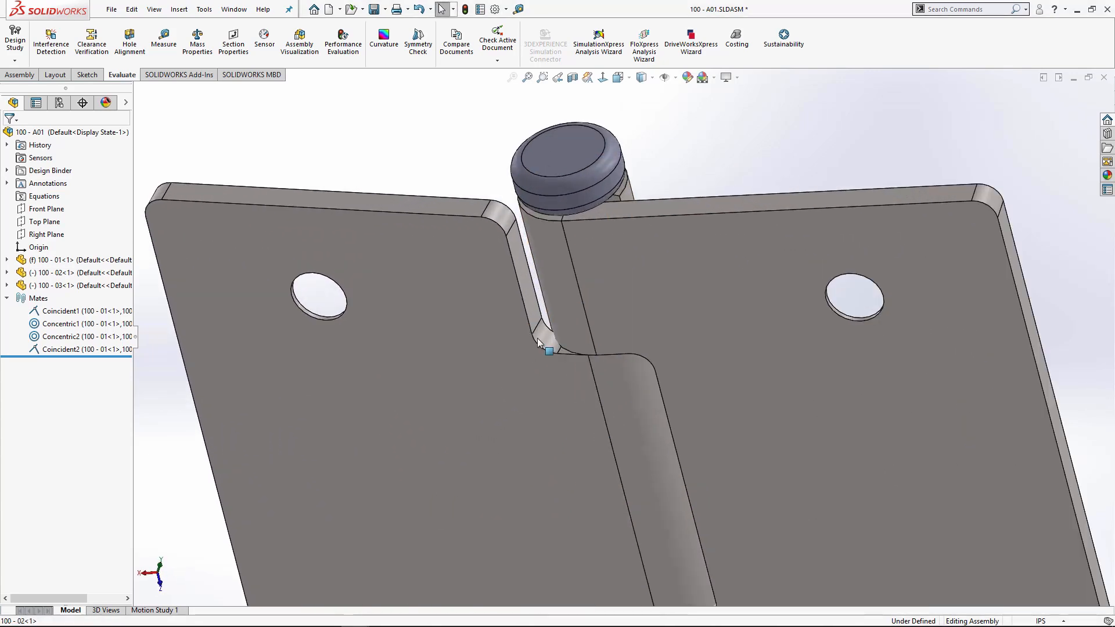
pyautogui.doubleClick(528, 280)
pyautogui.scroll(5, 622, 339)
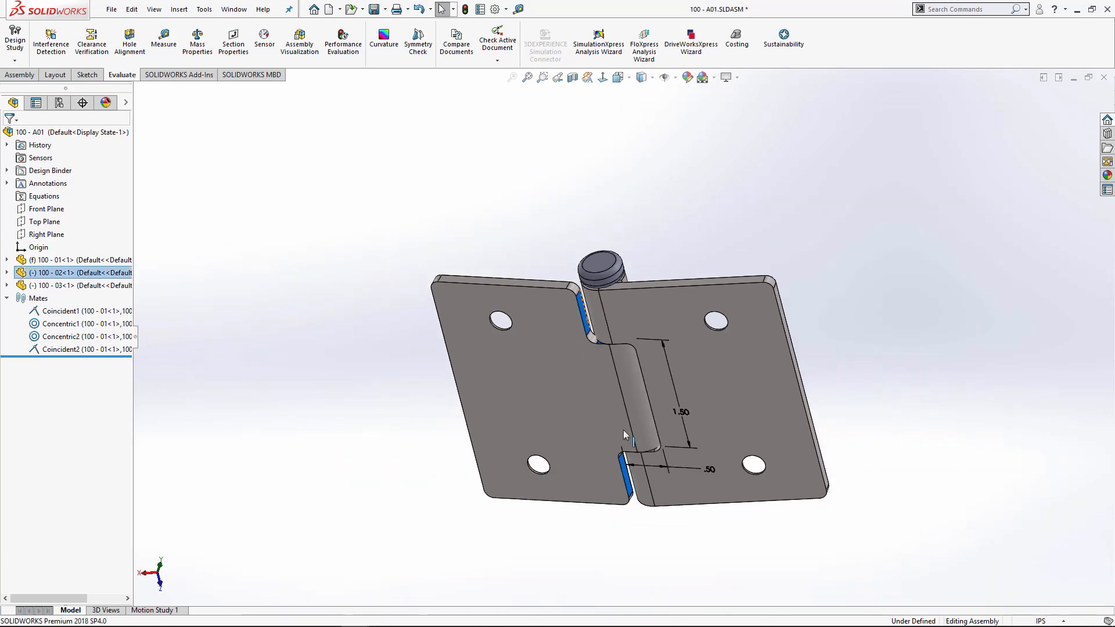
pyautogui.doubleClick(708, 469)
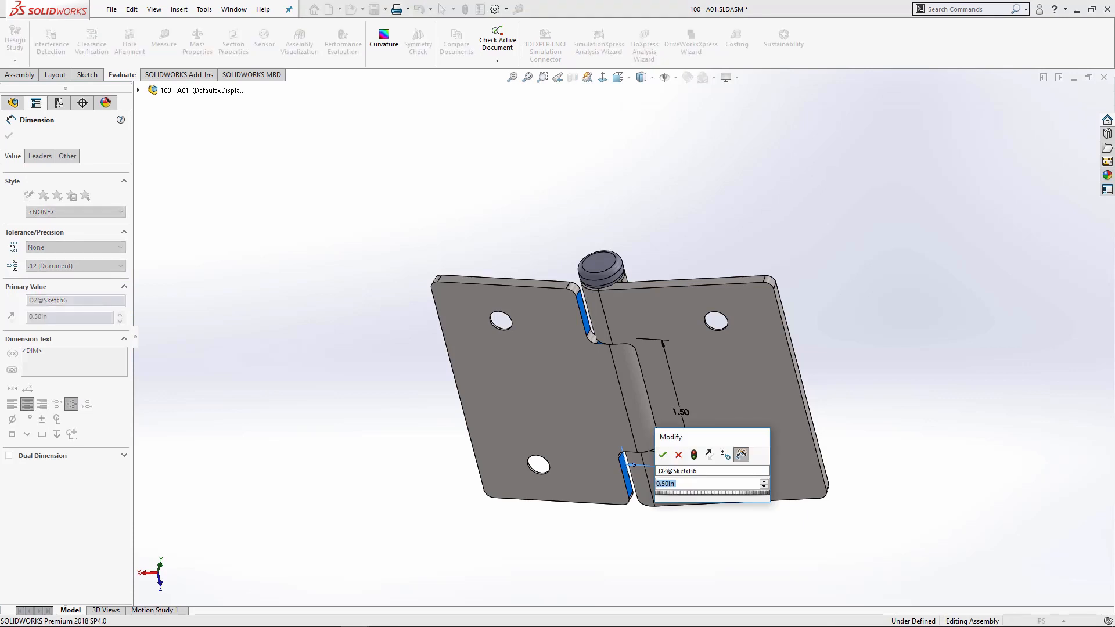
pyautogui.write('.55')
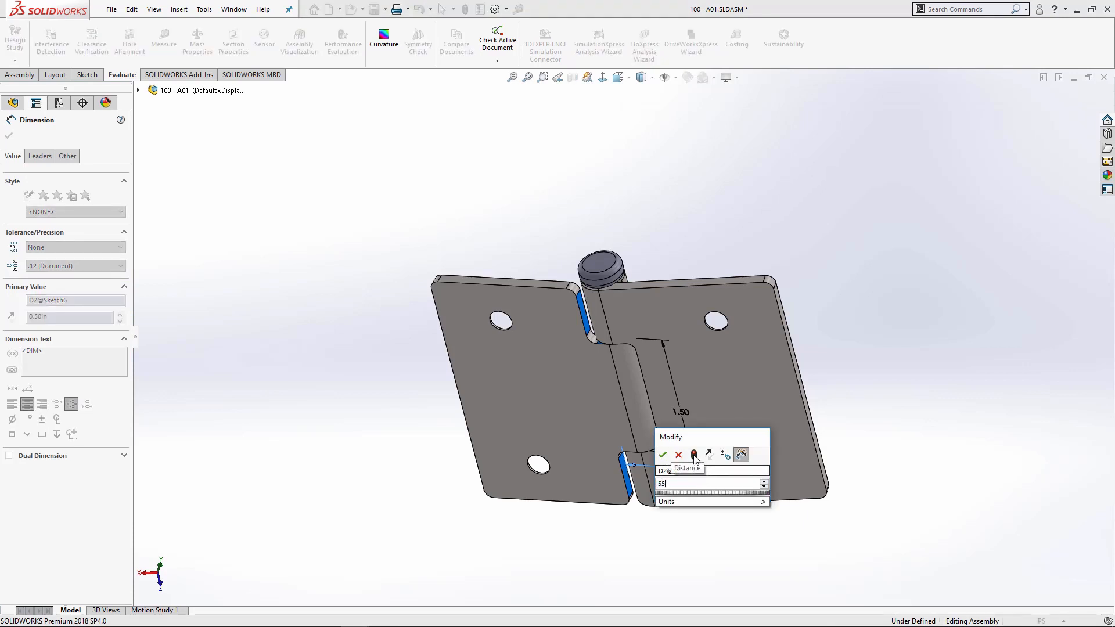
pyautogui.click(694, 456)
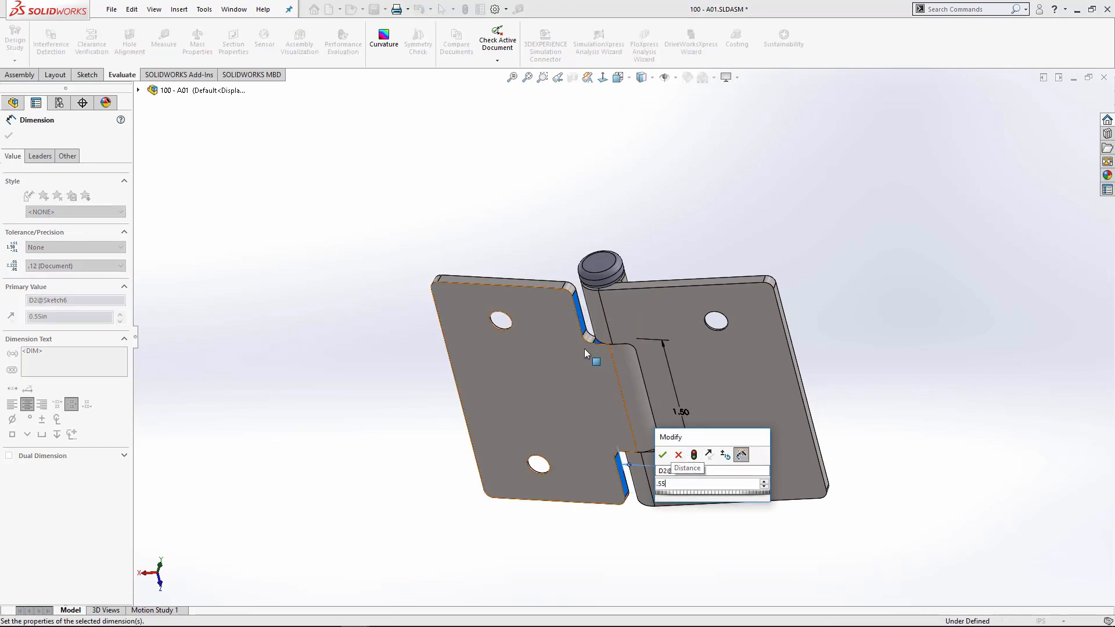
pyautogui.click(662, 455)
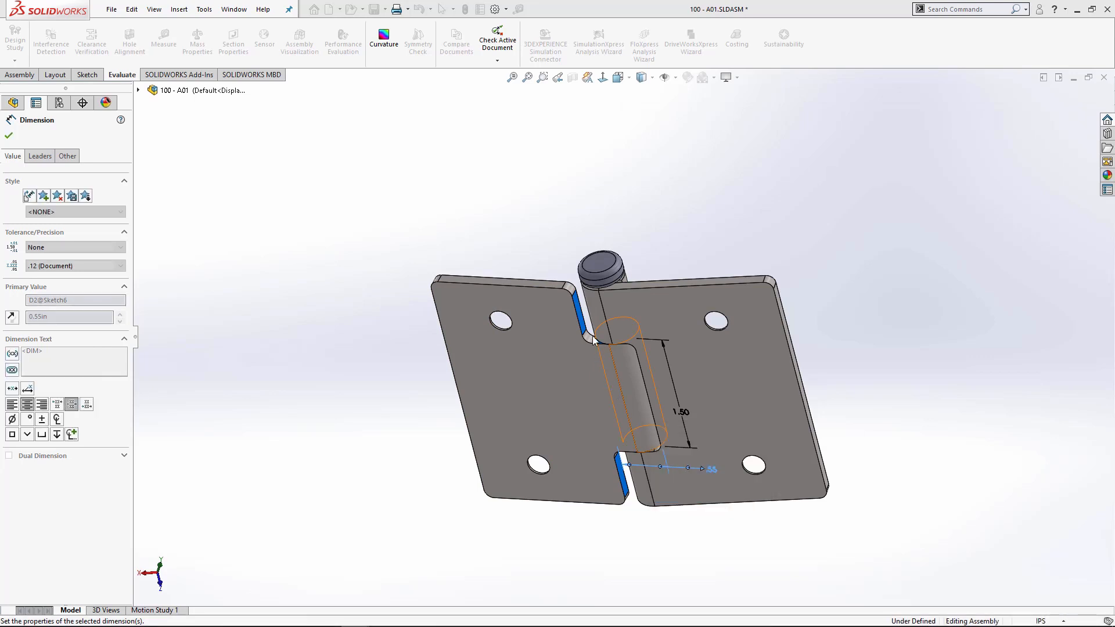
# Check the gap beside the fixed leaf's knuckle and set the horizontal dimension of leaf 100 - 02's clearance cut to 0.60 in
pyautogui.scroll(-8, 732, 412)
pyautogui.scroll(5, 731, 412)
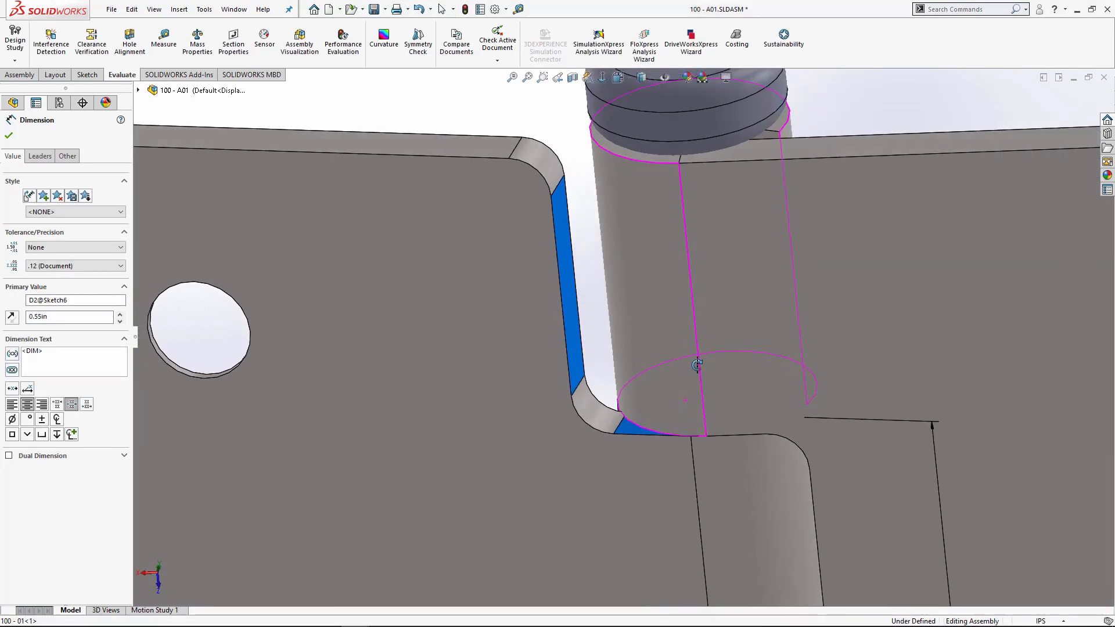
pyautogui.moveTo(670, 399); pyautogui.dragTo(639, 442, button='middle')
pyautogui.click(630, 349)
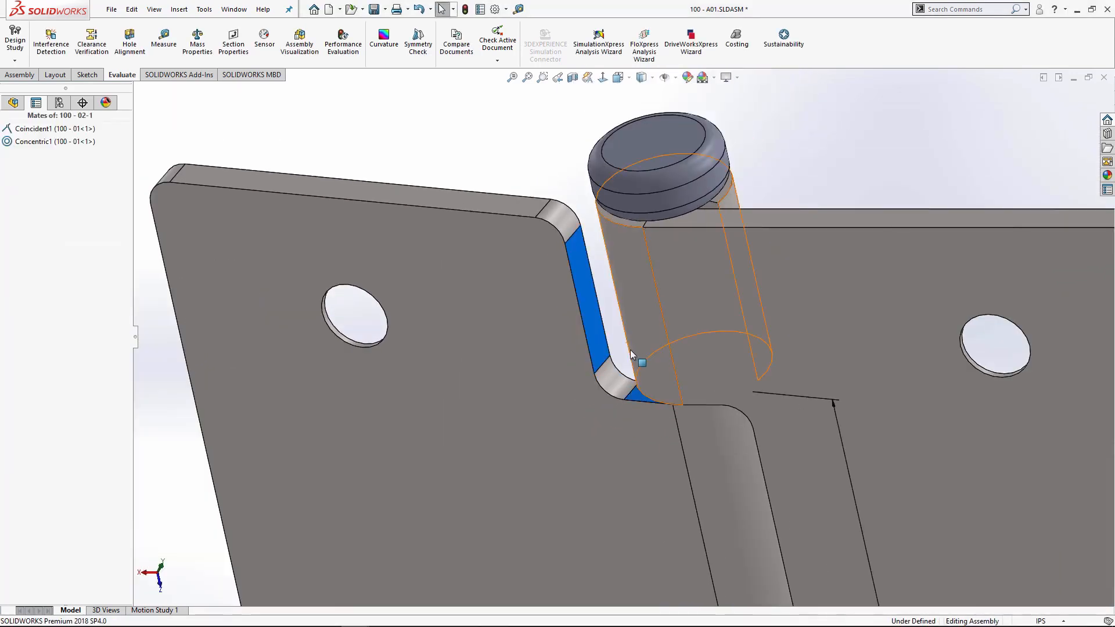
pyautogui.scroll(8, 630, 350)
pyautogui.click(738, 501)
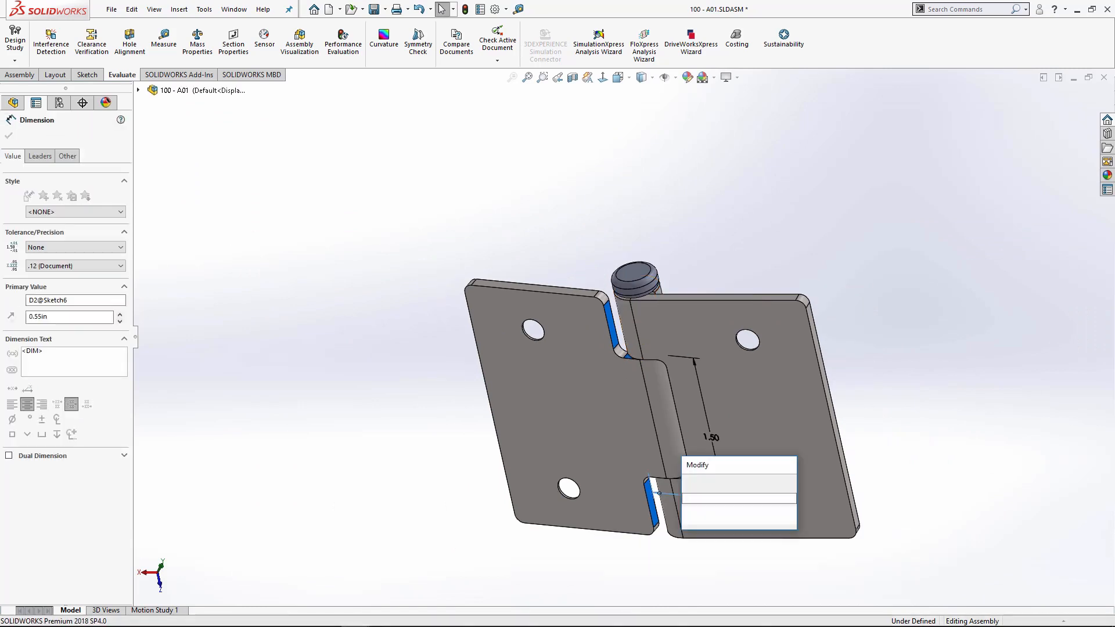
pyautogui.write('.6')
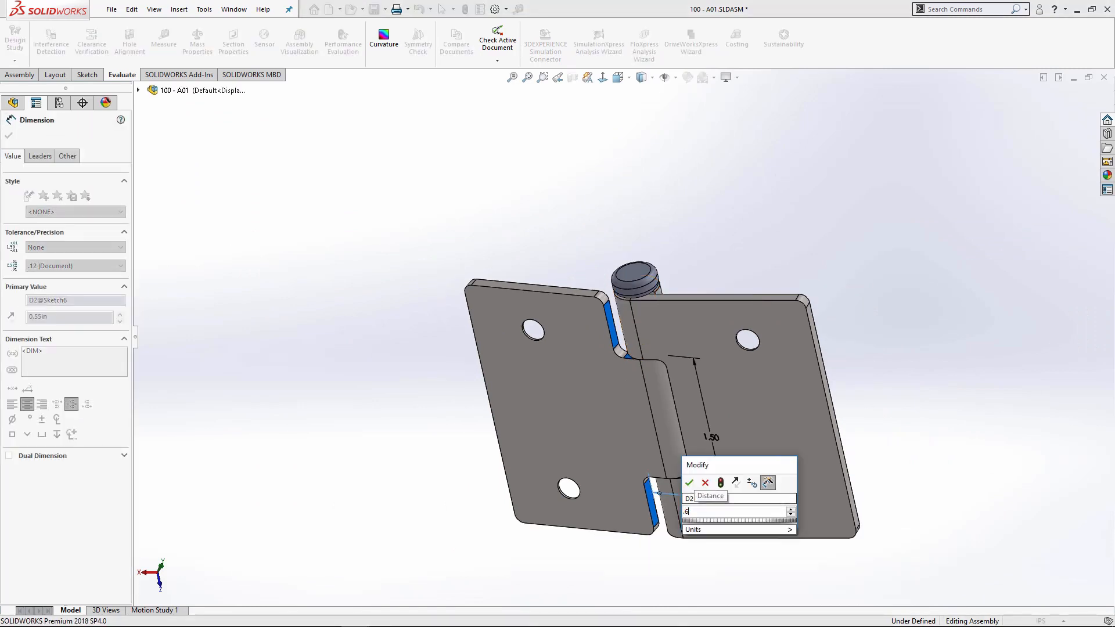
pyautogui.click(722, 485)
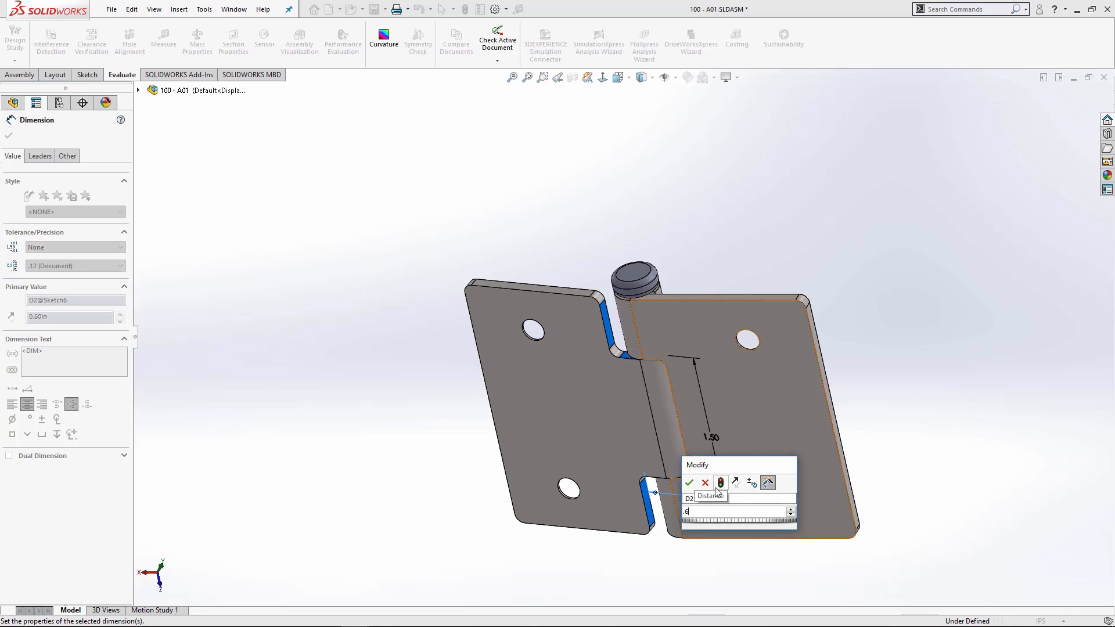
pyautogui.click(691, 485)
# Set the horizontal dimension of the knuckle clearance cut on fixed leaf 100 - 01 to 0.60 in
pyautogui.scroll(-1, 623, 329)
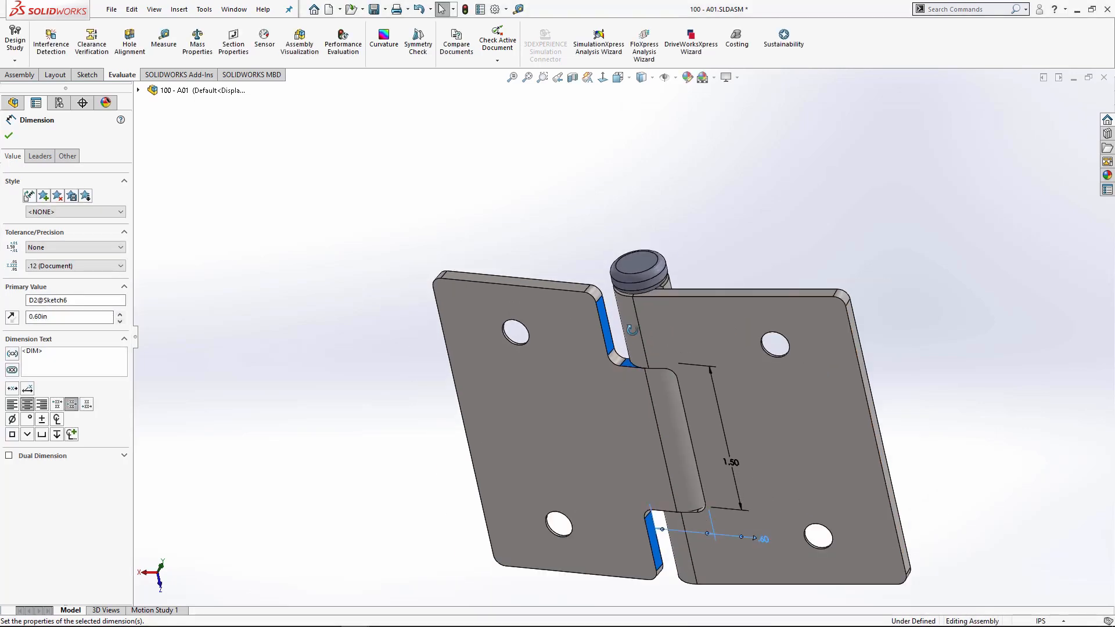
pyautogui.moveTo(624, 329); pyautogui.dragTo(700, 174, button='middle')
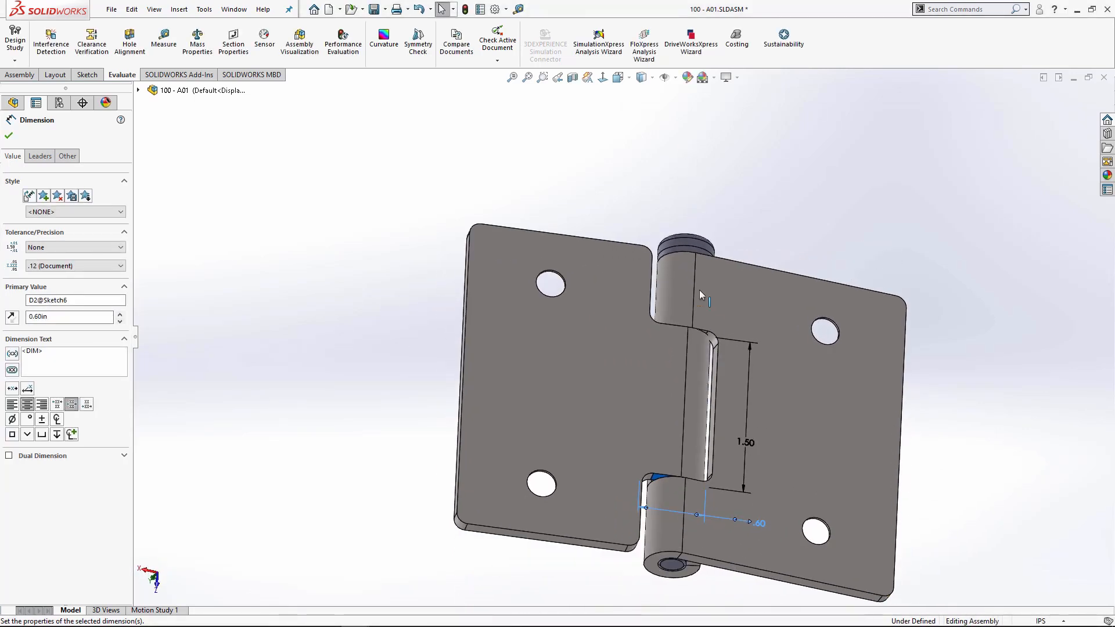
pyautogui.scroll(-3, 708, 345)
pyautogui.scroll(-2, 709, 344)
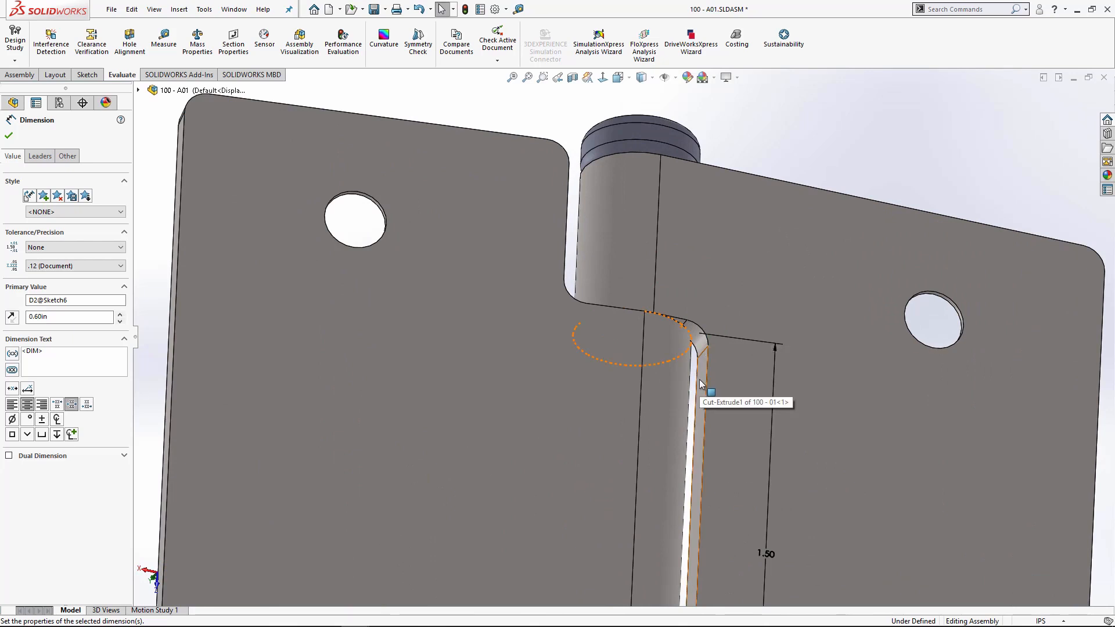
pyautogui.click(700, 379)
pyautogui.scroll(3, 701, 383)
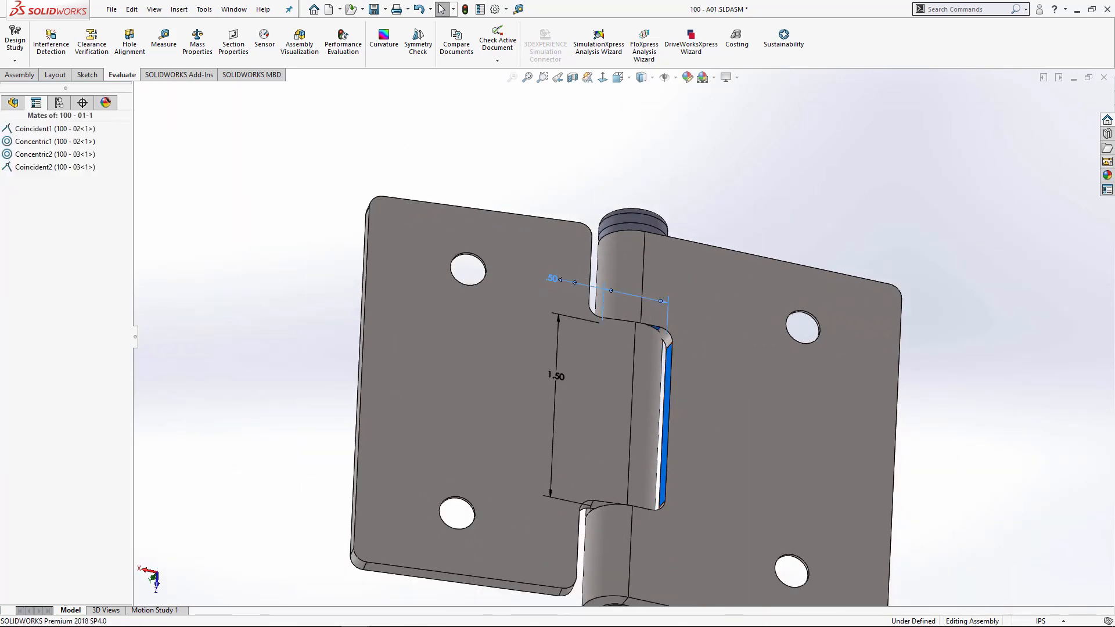
pyautogui.doubleClick(559, 279)
pyautogui.write('.6')
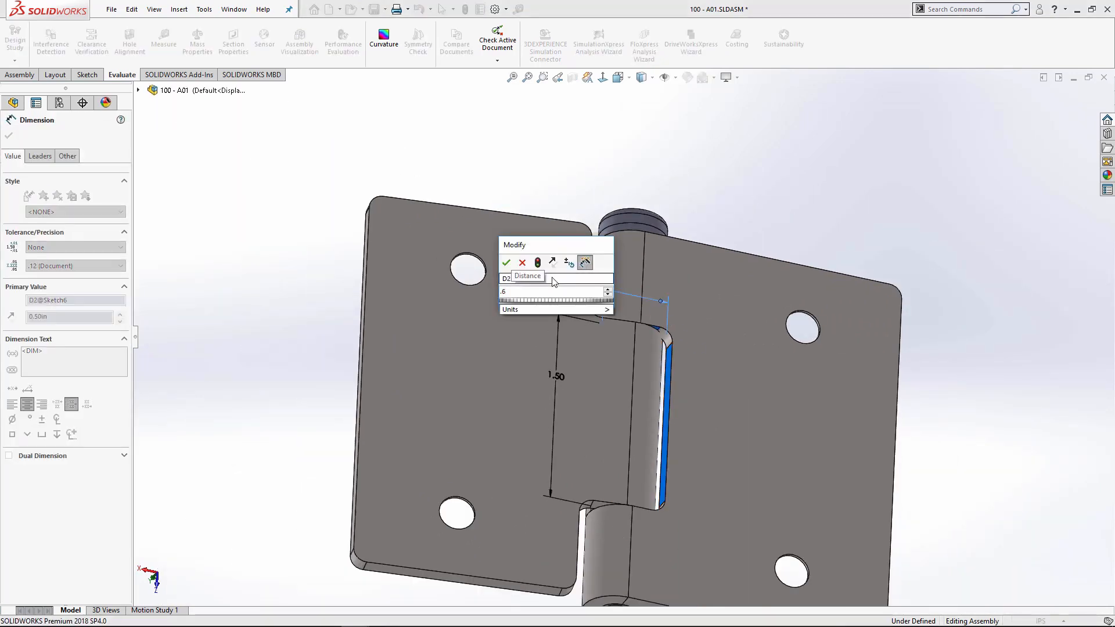
pyautogui.click(506, 263)
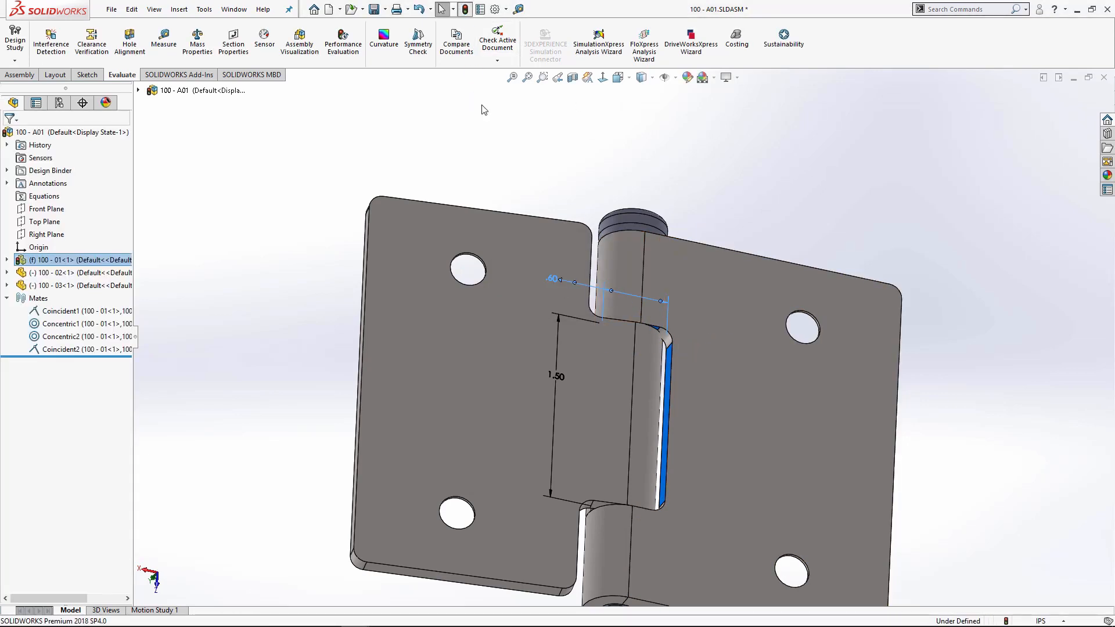
# Run interference detection again on the whole 100 - A01 assembly and close the check
pyautogui.moveTo(556, 303)
pyautogui.mouseDown(button='middle')
pyautogui.moveTo(778, 325)
pyautogui.moveTo(746, 369)
pyautogui.moveTo(726, 354)
pyautogui.mouseUp(button='middle')
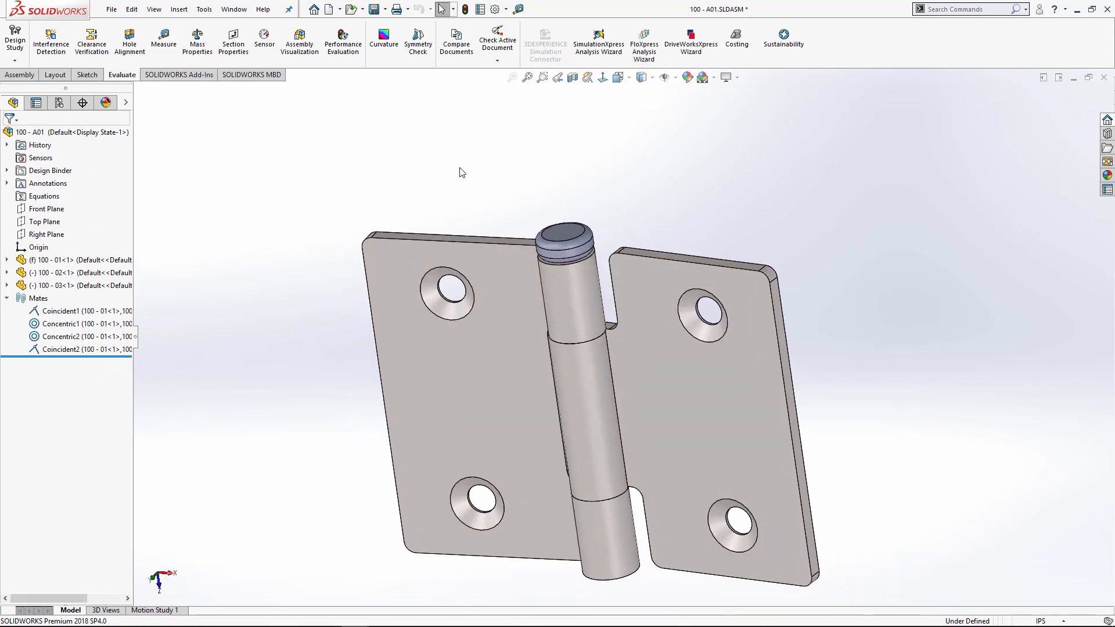
pyautogui.click(49, 45)
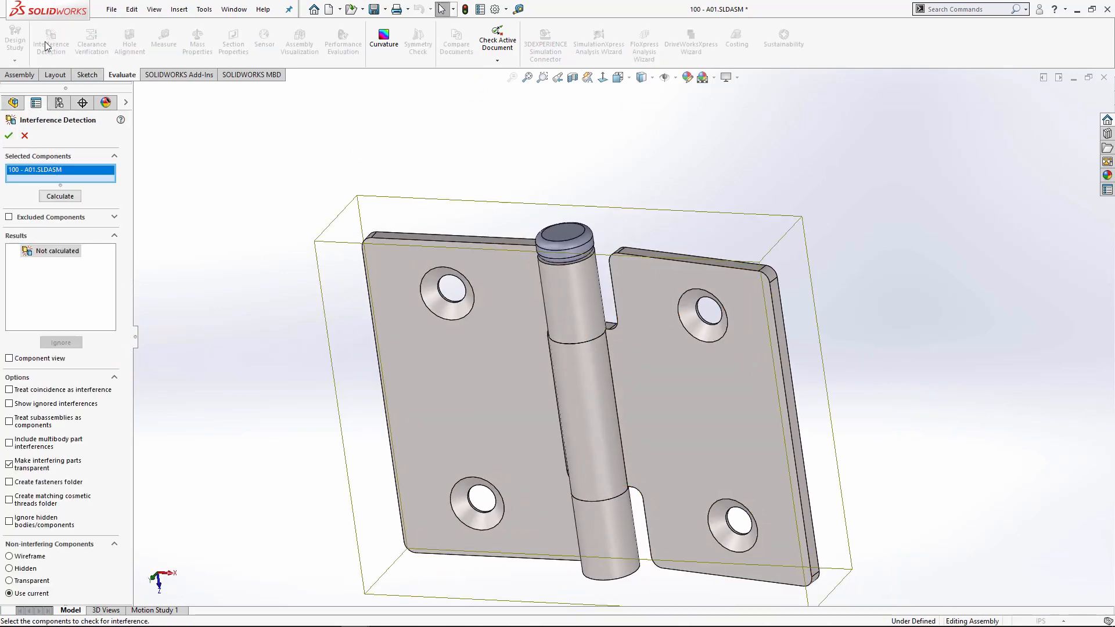
pyautogui.click(63, 196)
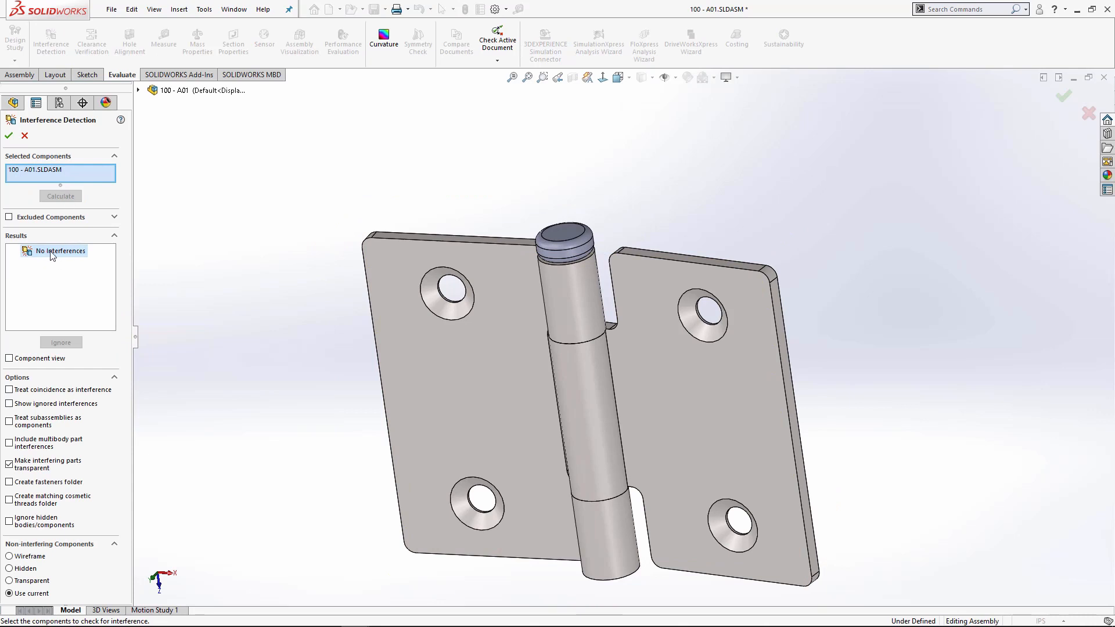
pyautogui.click(10, 136)
# Swing leaf 100 - 02 about the pin so it stands partly folded relative to the fixed leaf
pyautogui.moveTo(279, 228); pyautogui.dragTo(573, 403, button='middle')
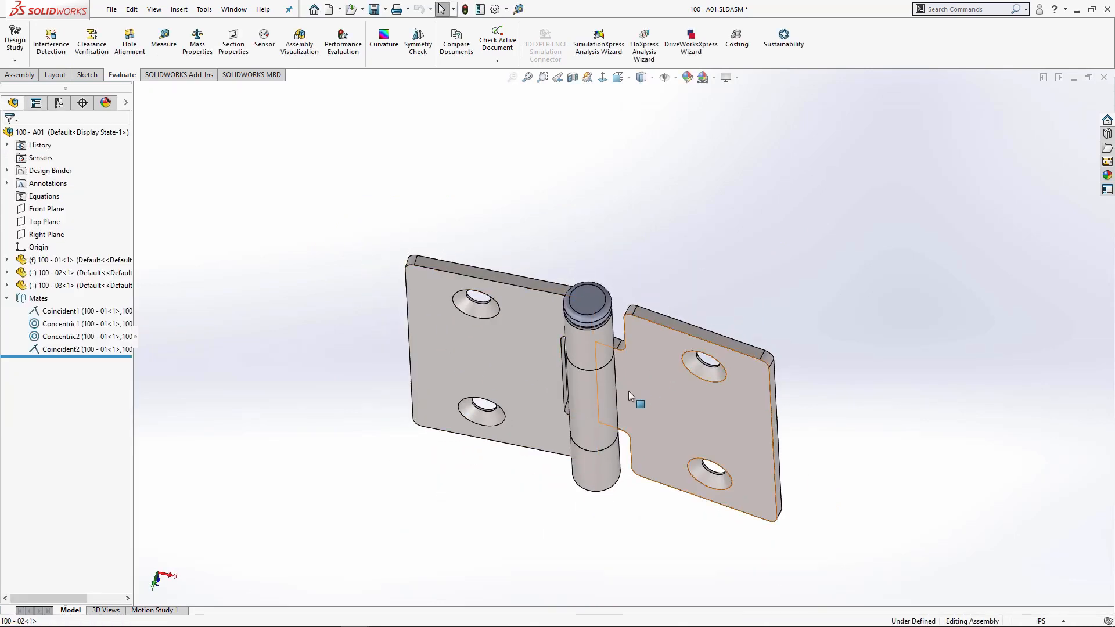
pyautogui.moveTo(629, 393)
pyautogui.mouseDown()
pyautogui.moveTo(610, 401)
pyautogui.moveTo(650, 366)
pyautogui.moveTo(637, 388)
pyautogui.mouseUp()
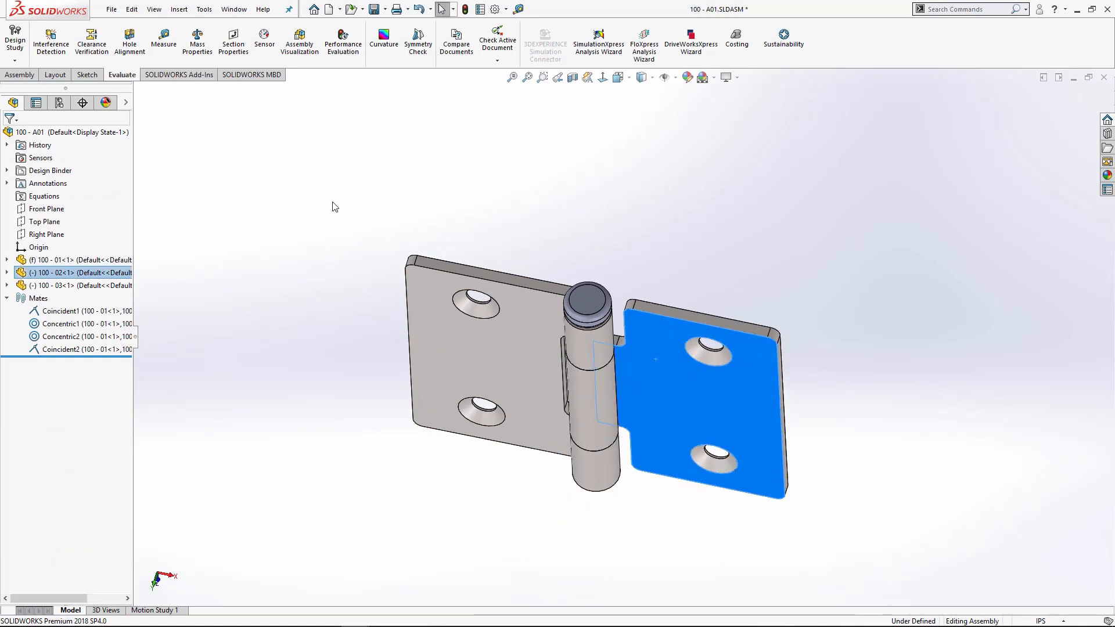
pyautogui.click(336, 208)
pyautogui.moveTo(626, 333); pyautogui.dragTo(655, 331, button='middle')
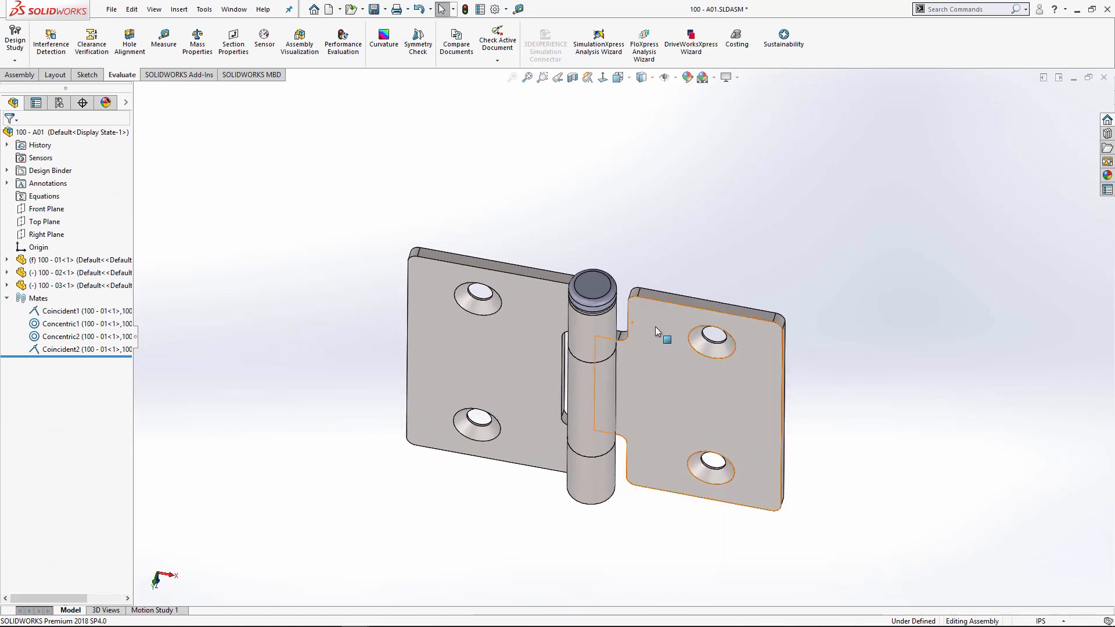
pyautogui.moveTo(655, 328); pyautogui.dragTo(625, 378)
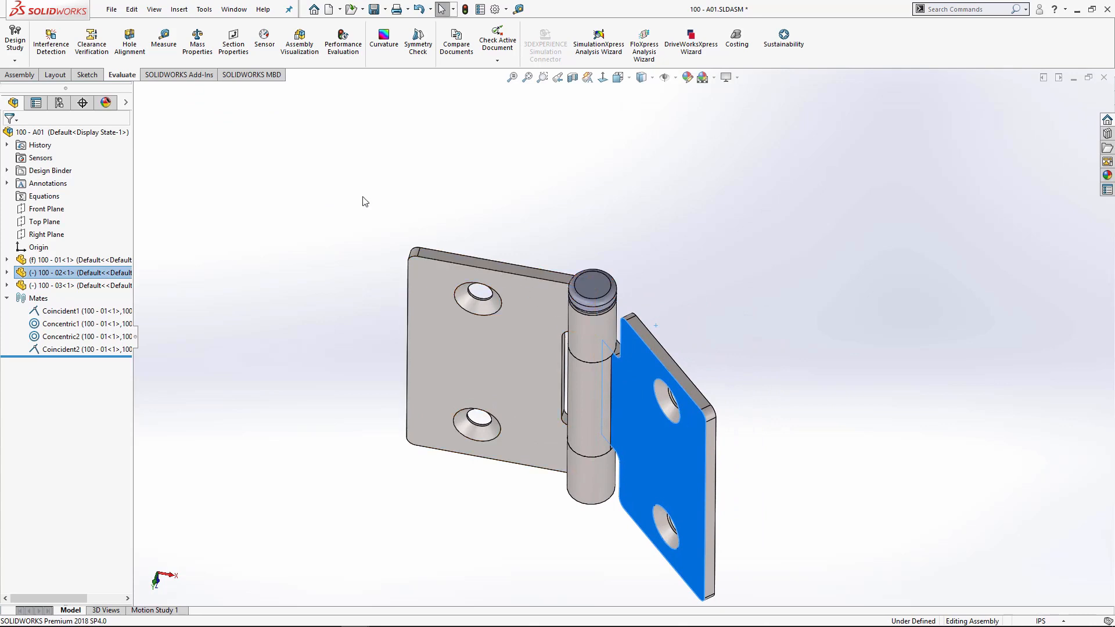
pyautogui.click(324, 192)
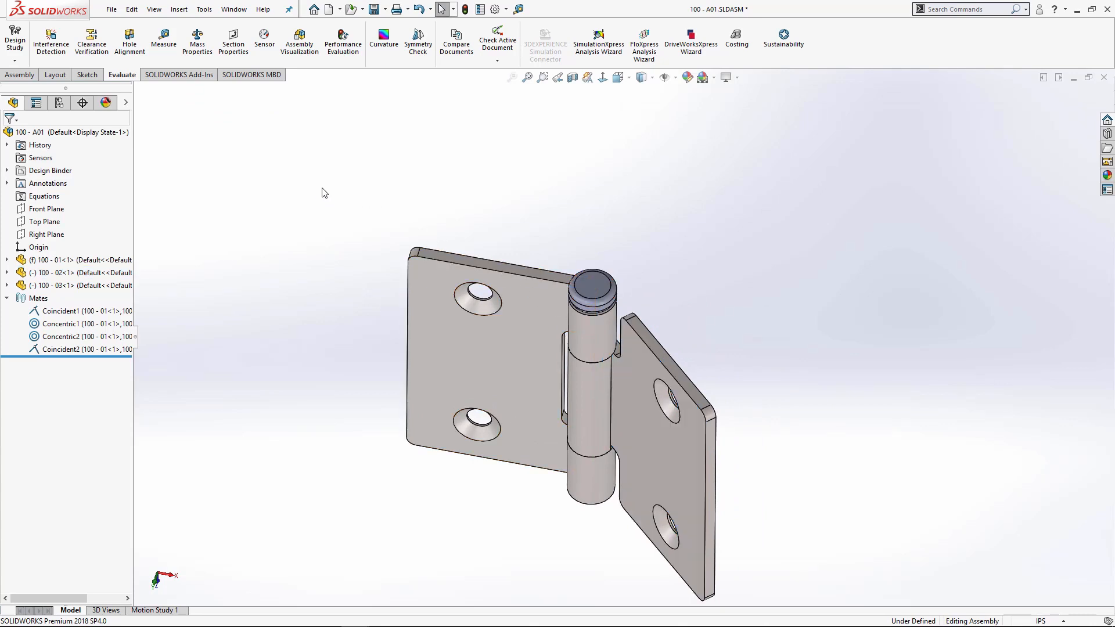
# Rename the assembly's Default configuration as Open
pyautogui.click(60, 103)
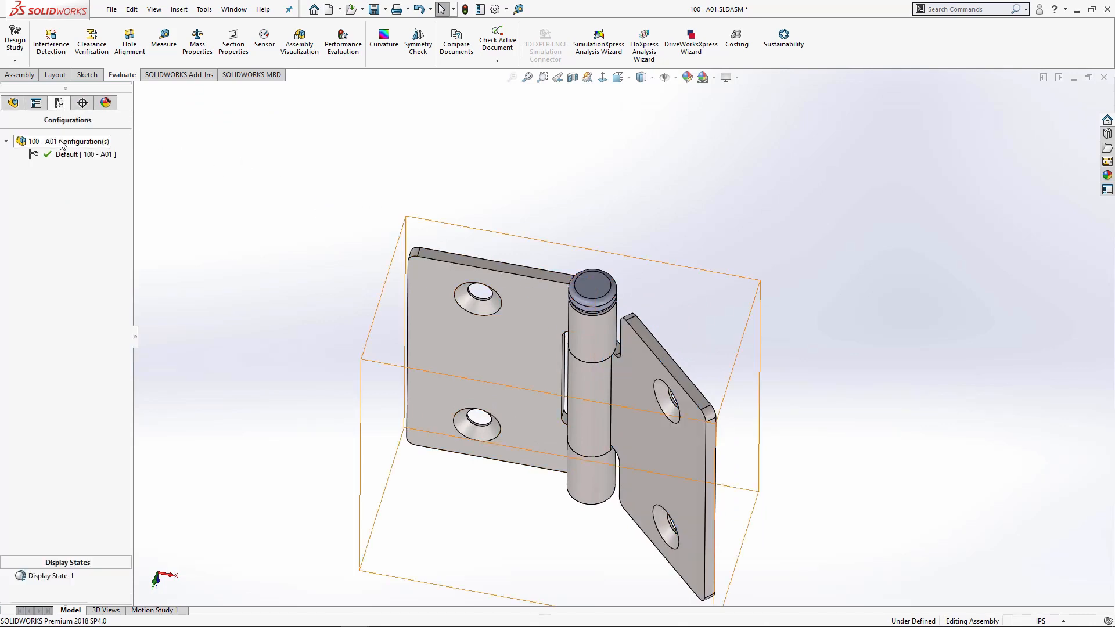
pyautogui.rightClick(39, 145)
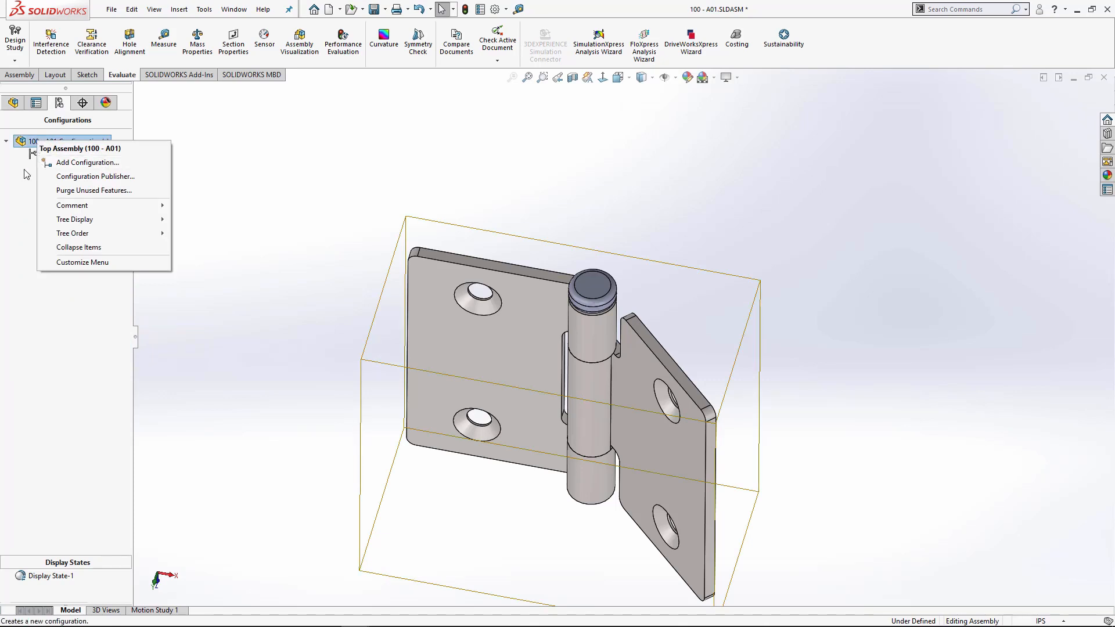
pyautogui.click(34, 154)
pyautogui.rightClick(48, 152)
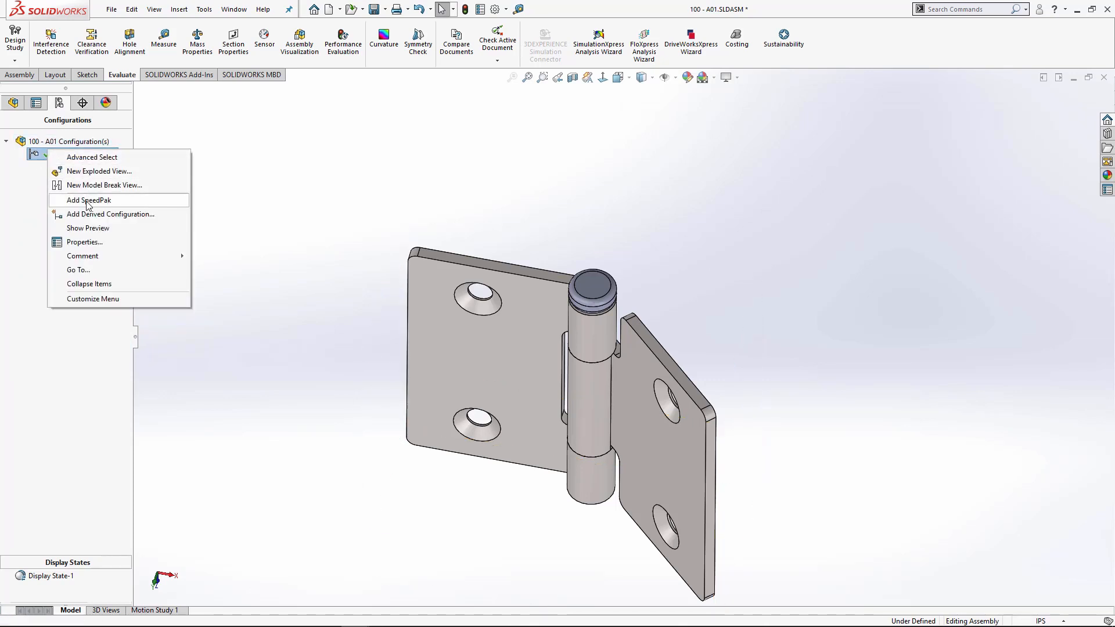
pyautogui.click(84, 242)
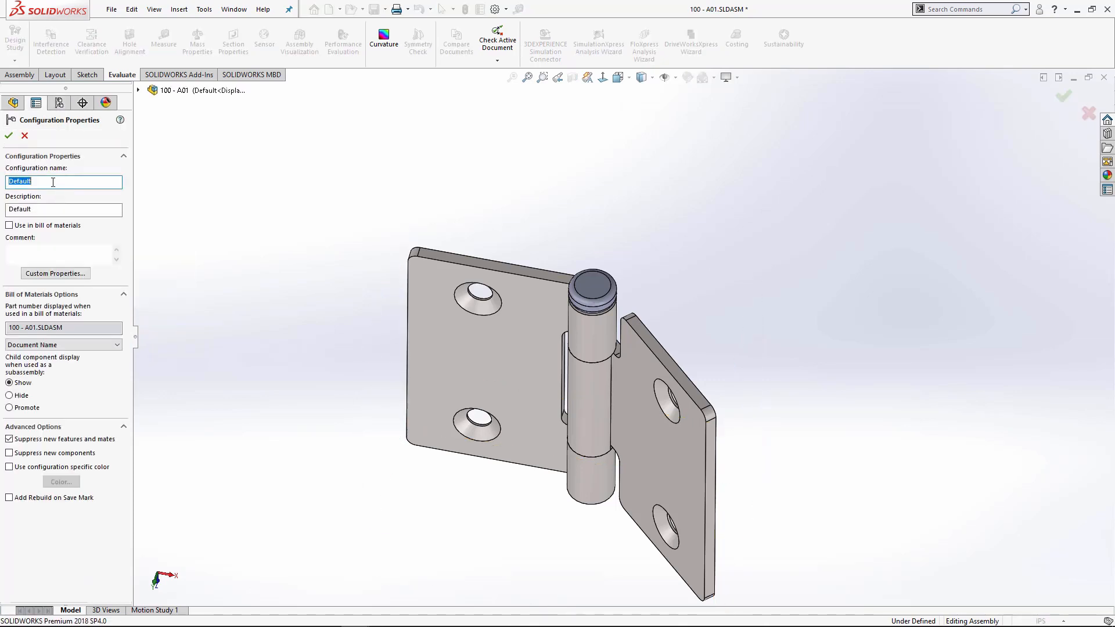
pyautogui.click(24, 180)
pyautogui.write('Open')
pyautogui.press('Return')
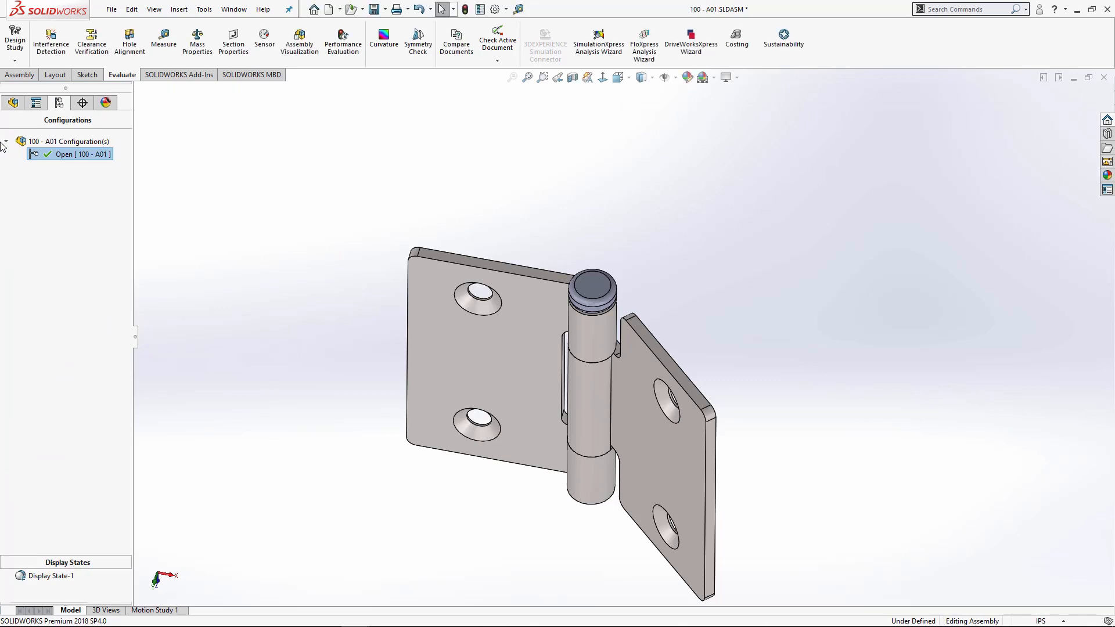
# Add a configuration named 90deg to the 100 - A01 assembly
pyautogui.click(63, 141)
pyautogui.rightClick(60, 142)
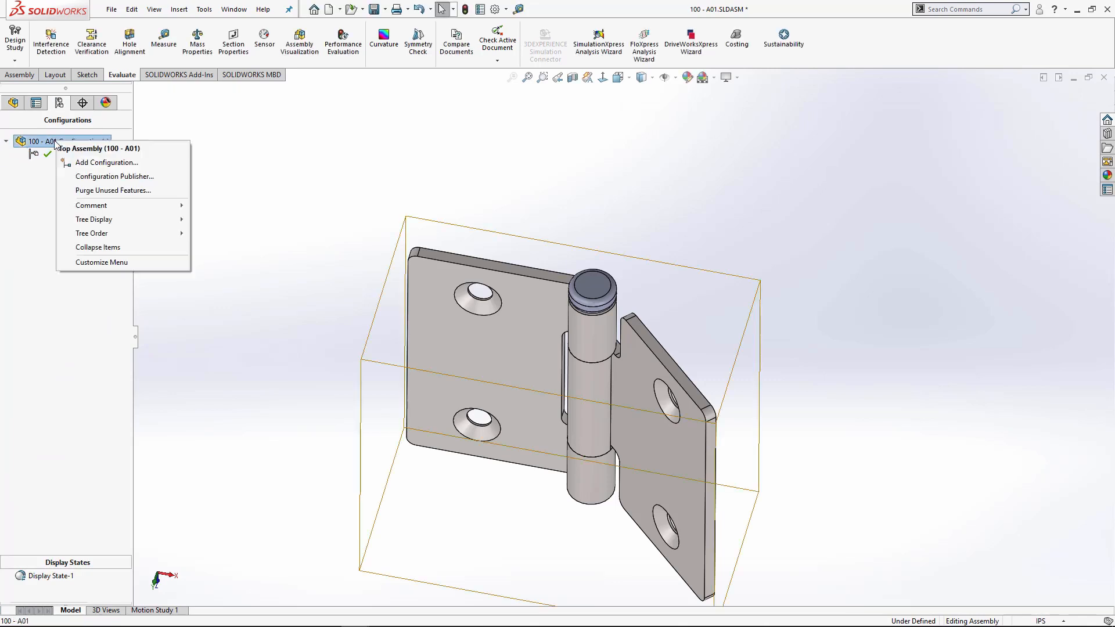
pyautogui.click(76, 163)
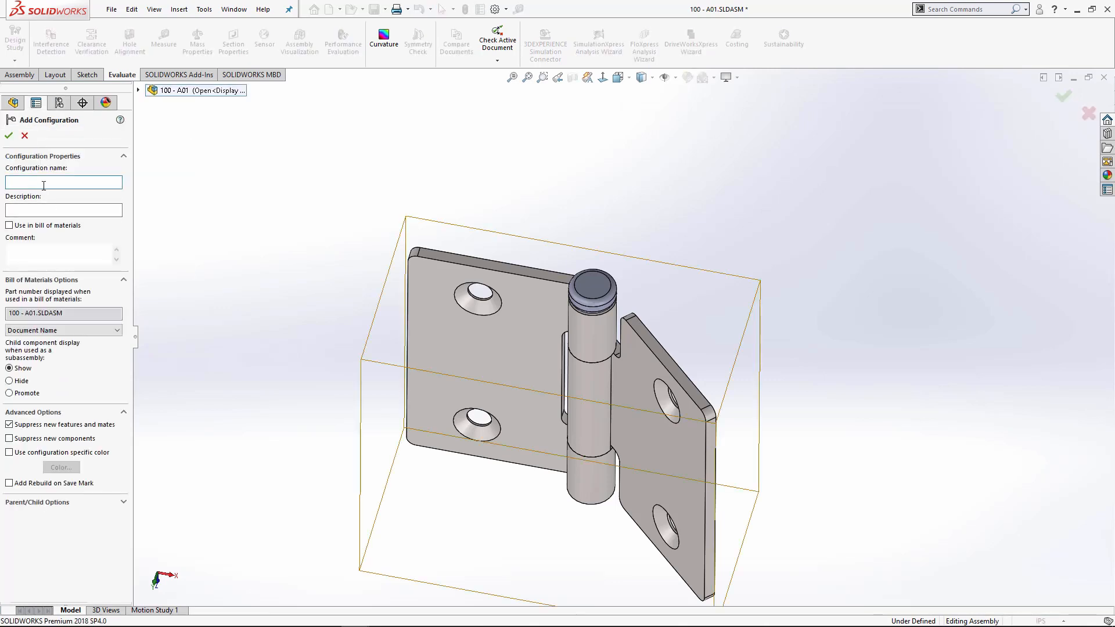
pyautogui.write('90deg')
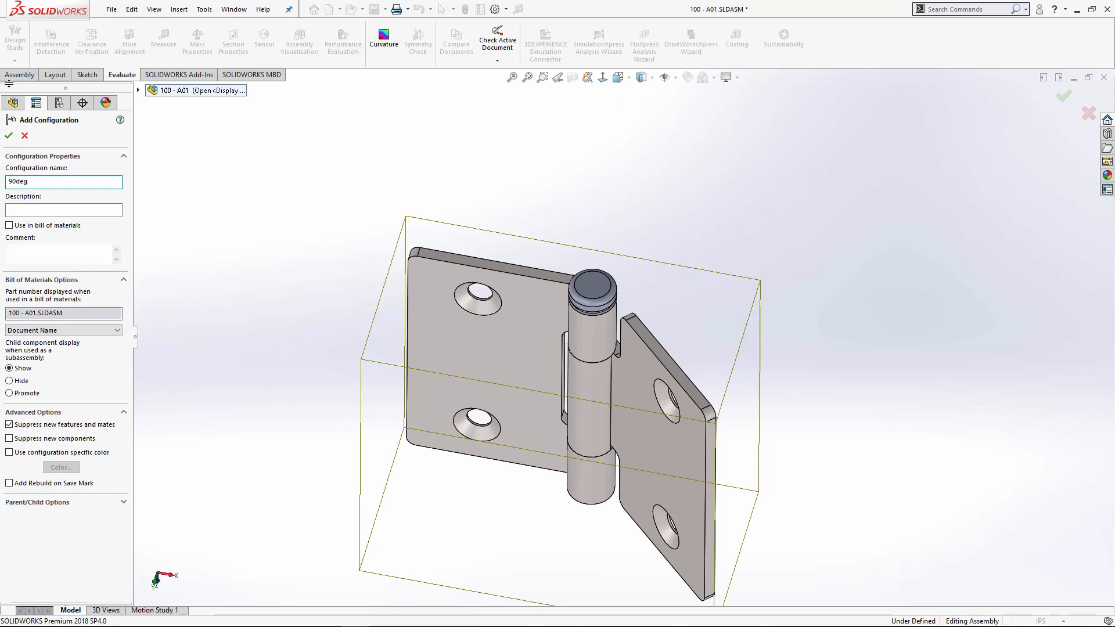
pyautogui.click(10, 136)
# Add a configuration named Closed to the 100 - A01 assembly
pyautogui.rightClick(46, 141)
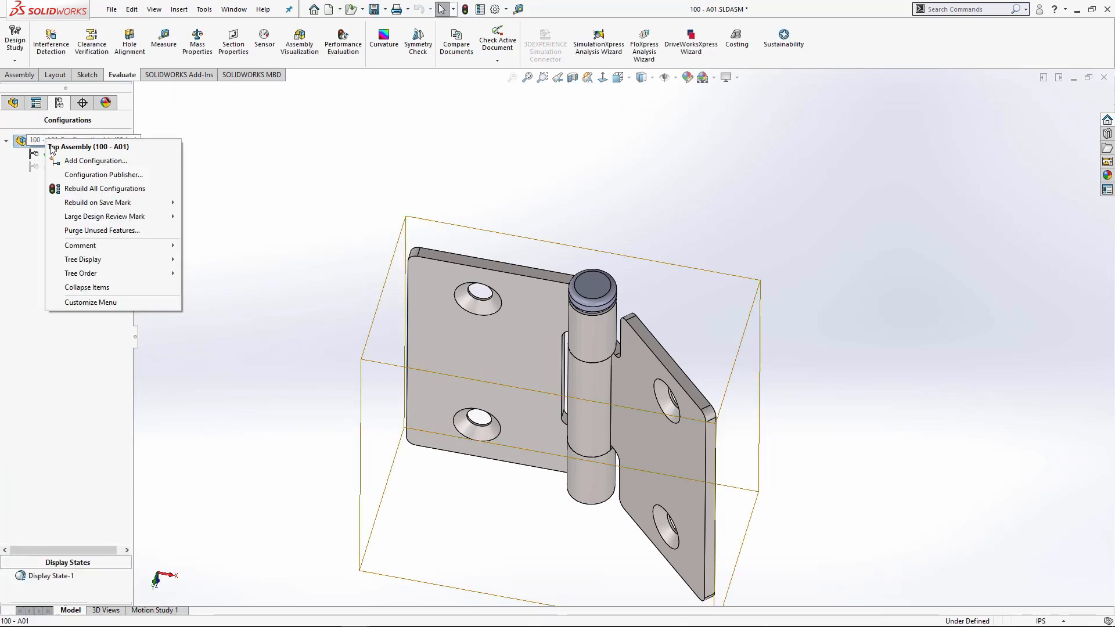
pyautogui.click(87, 161)
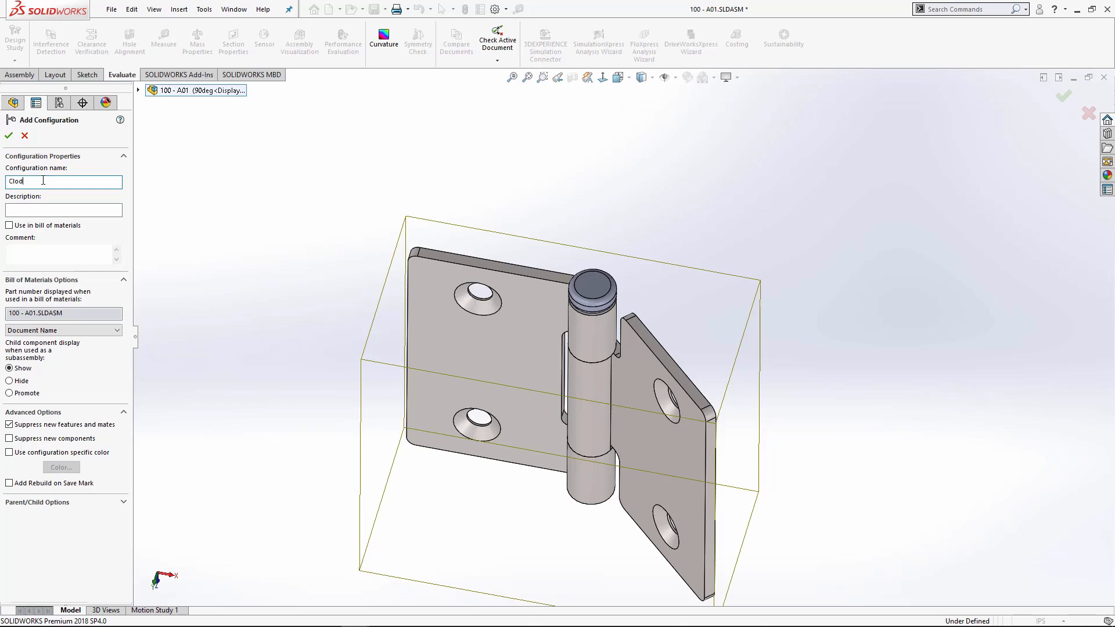
pyautogui.click(8, 137)
# Add a configuration named Free to the 100 - A01 assembly
pyautogui.rightClick(51, 142)
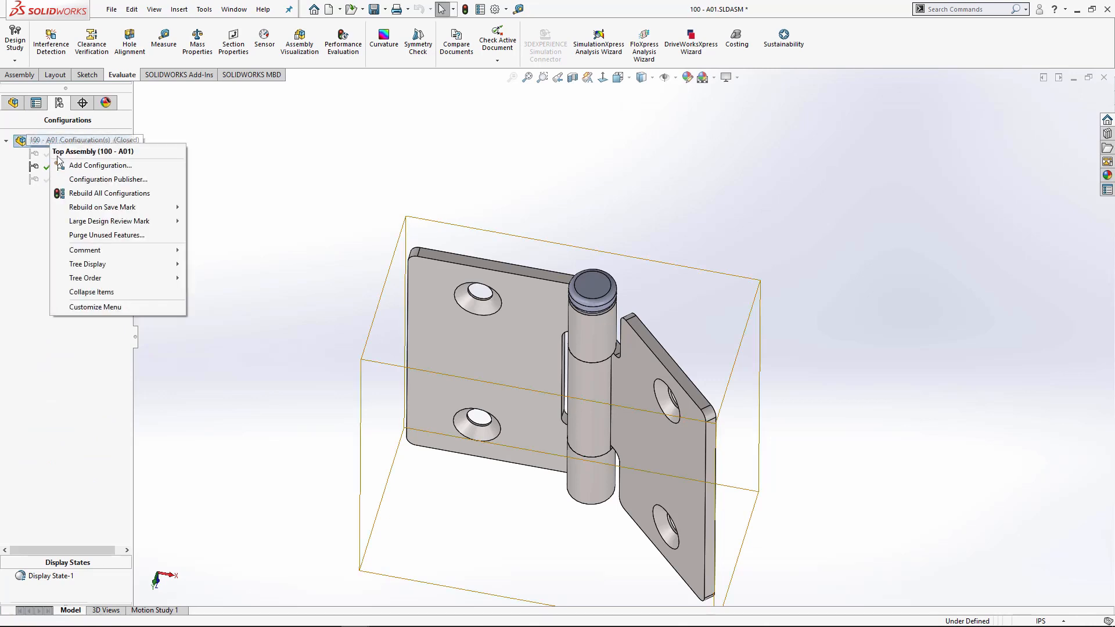
pyautogui.click(80, 166)
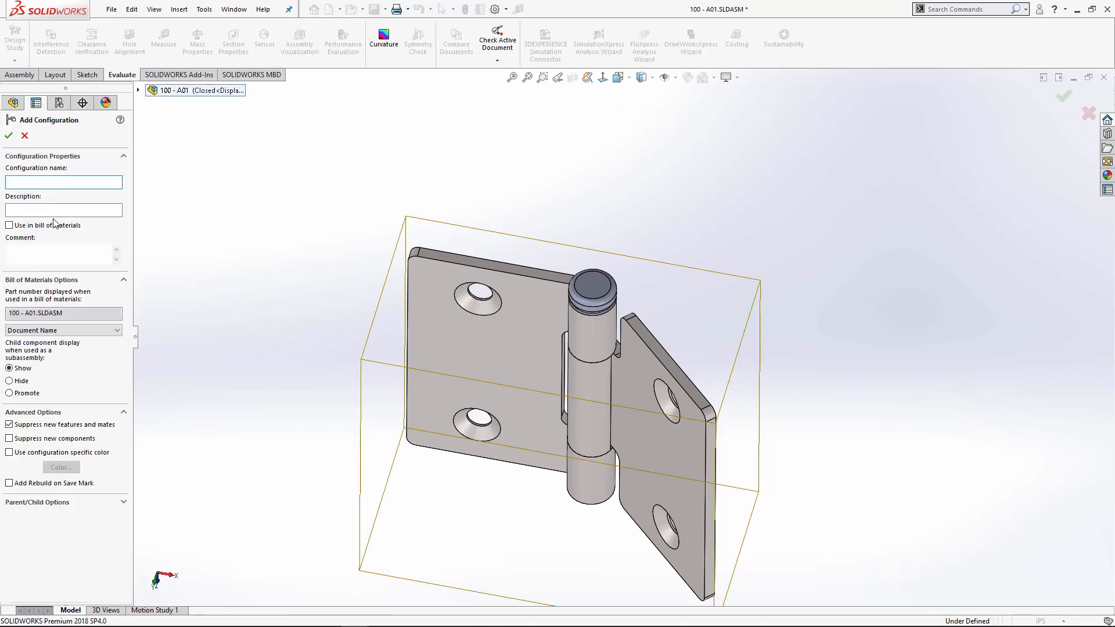
pyautogui.write('Free')
pyautogui.click(8, 135)
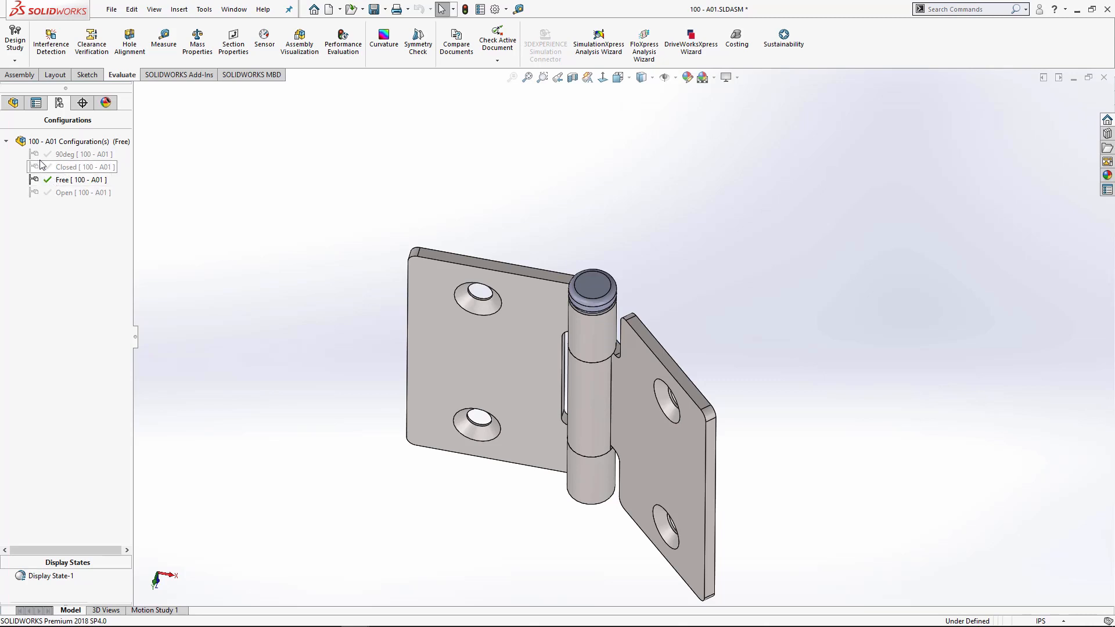
# In the Open configuration, add a 180-degree angle mate between the flat front faces of leaves 100 - 01 and 100 - 02
pyautogui.doubleClick(33, 194)
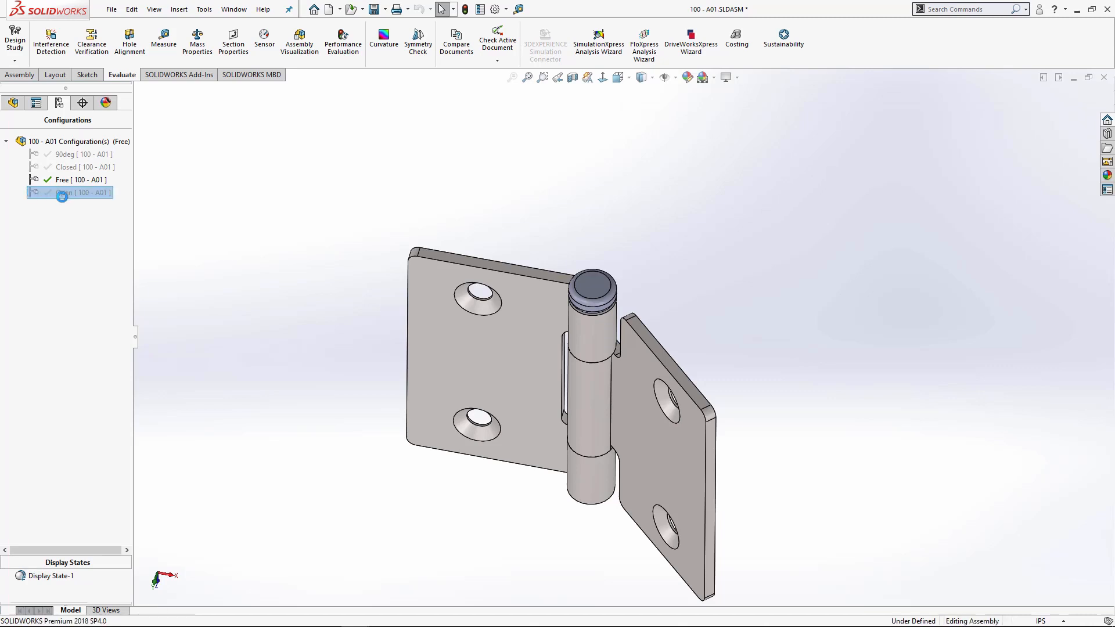
pyautogui.click(14, 104)
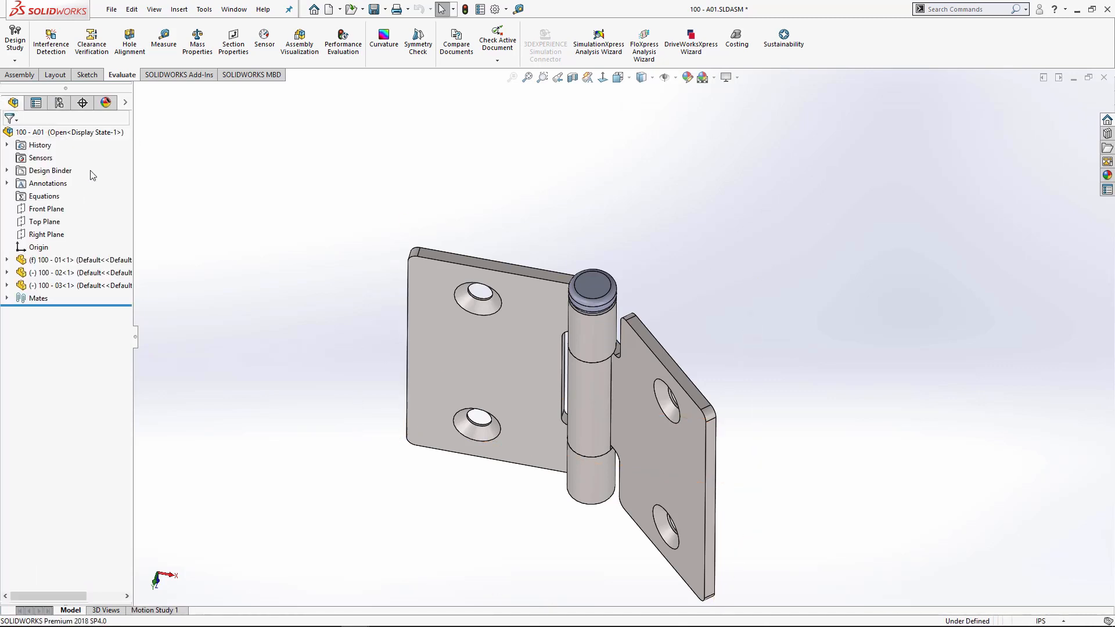
pyautogui.click(20, 74)
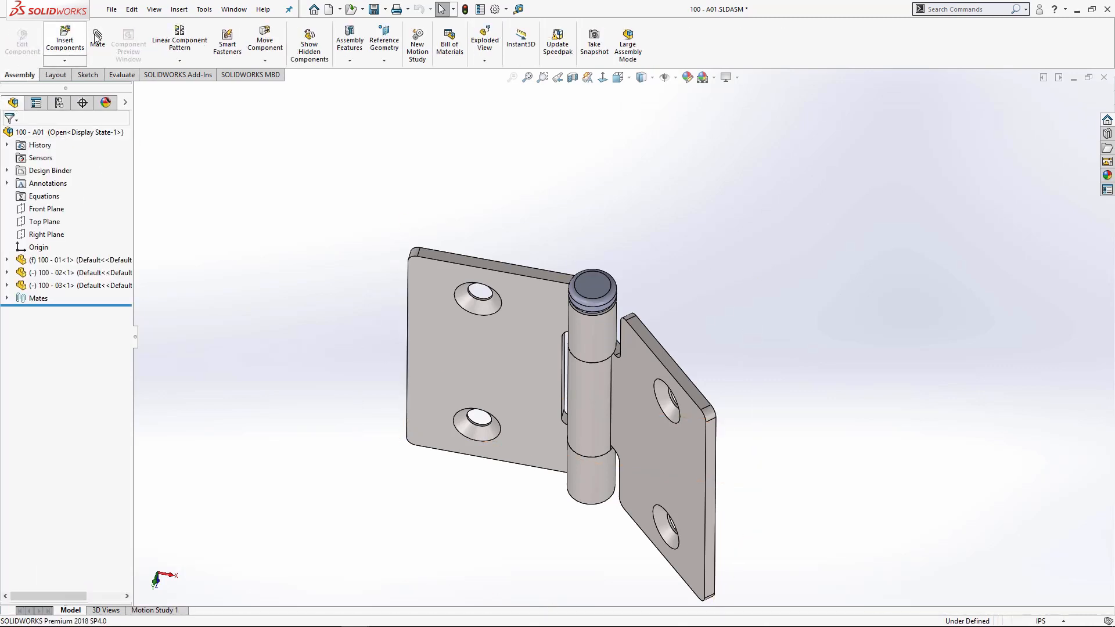
pyautogui.click(495, 353)
pyautogui.click(650, 427)
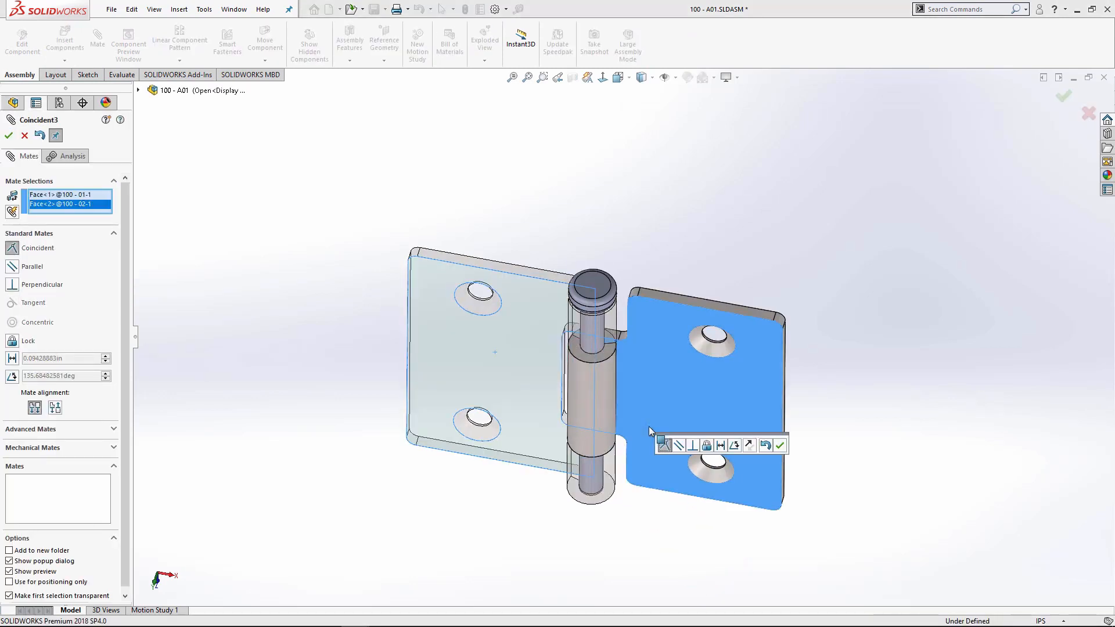
pyautogui.click(12, 376)
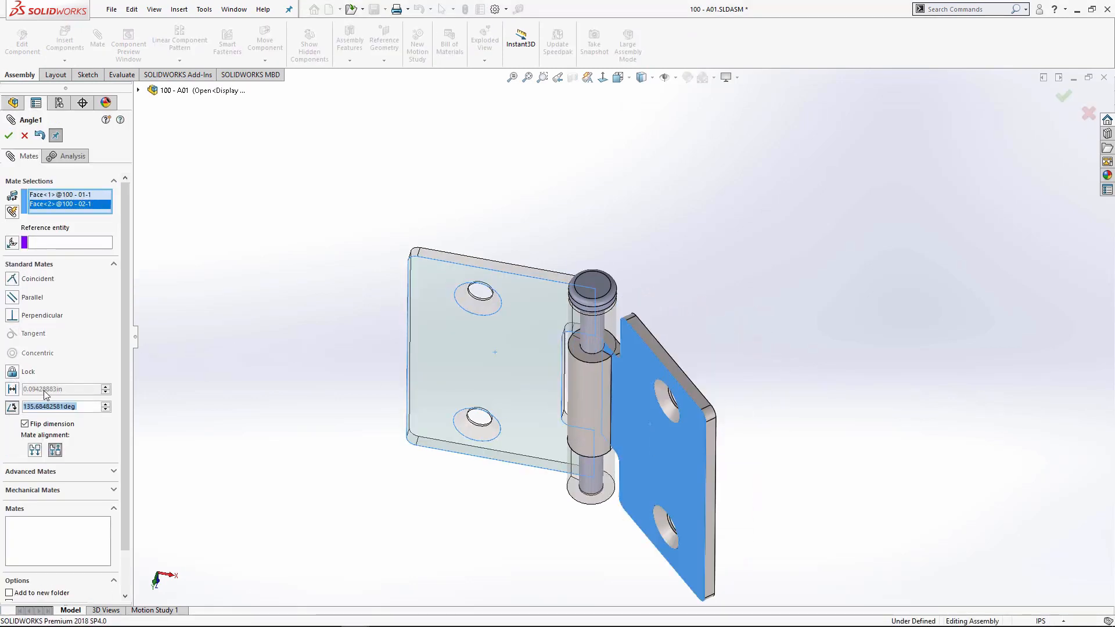
pyautogui.click(83, 407)
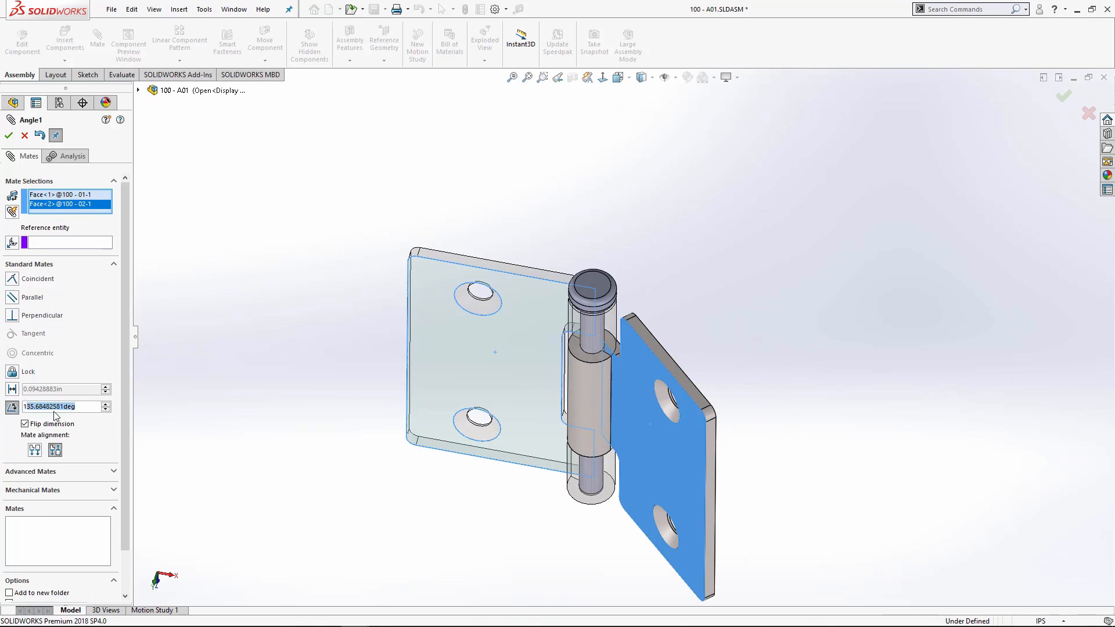
pyautogui.press('BackSpace')
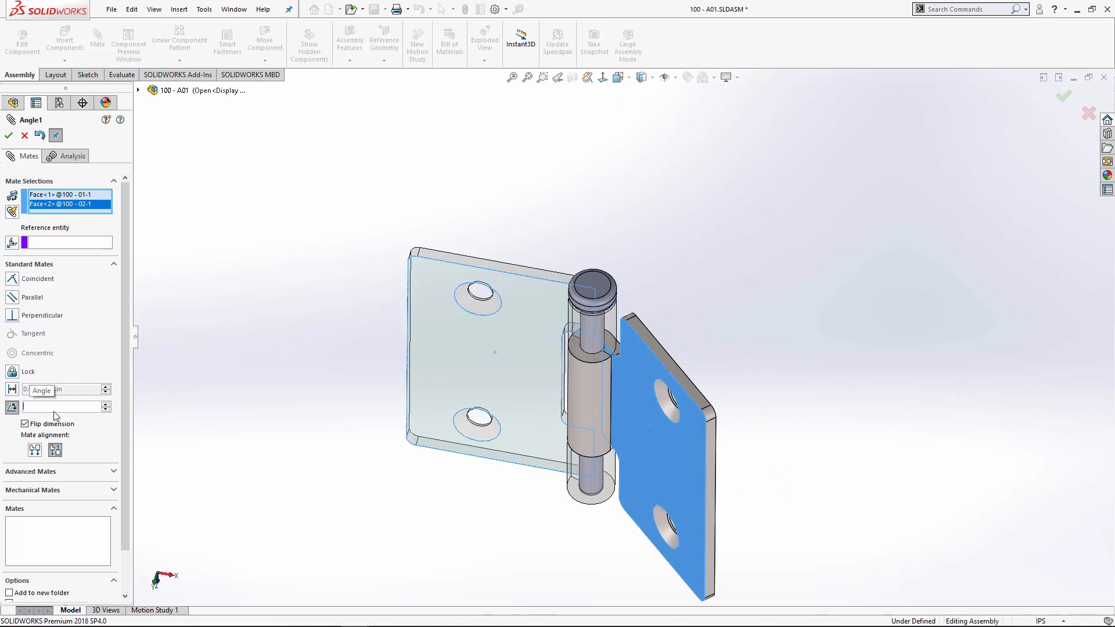
pyautogui.write('180')
pyautogui.press('Return')
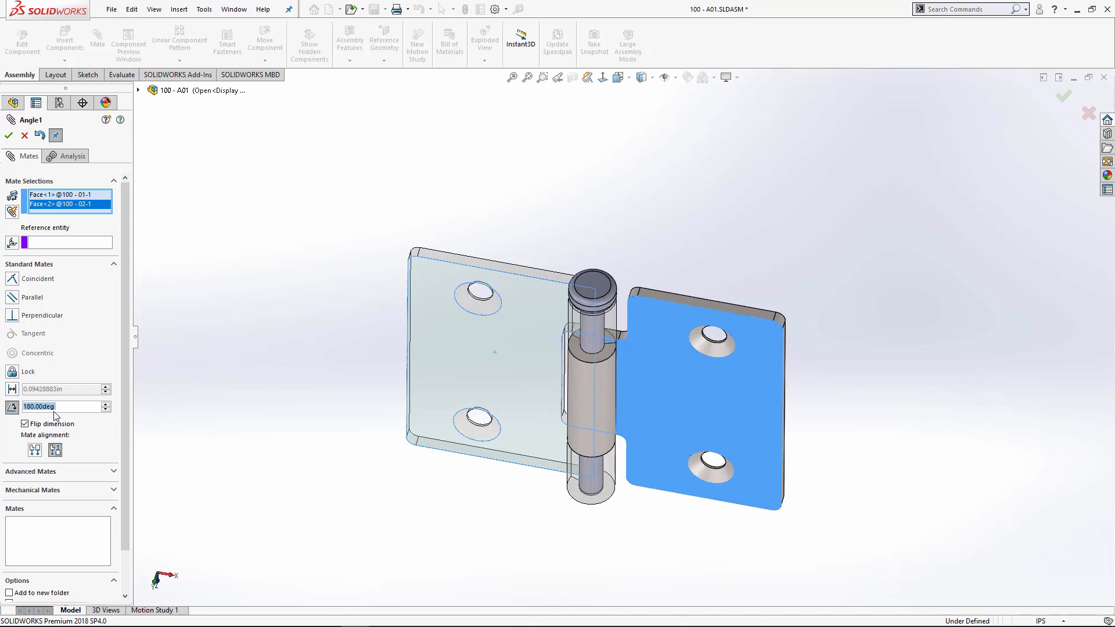
pyautogui.click(8, 137)
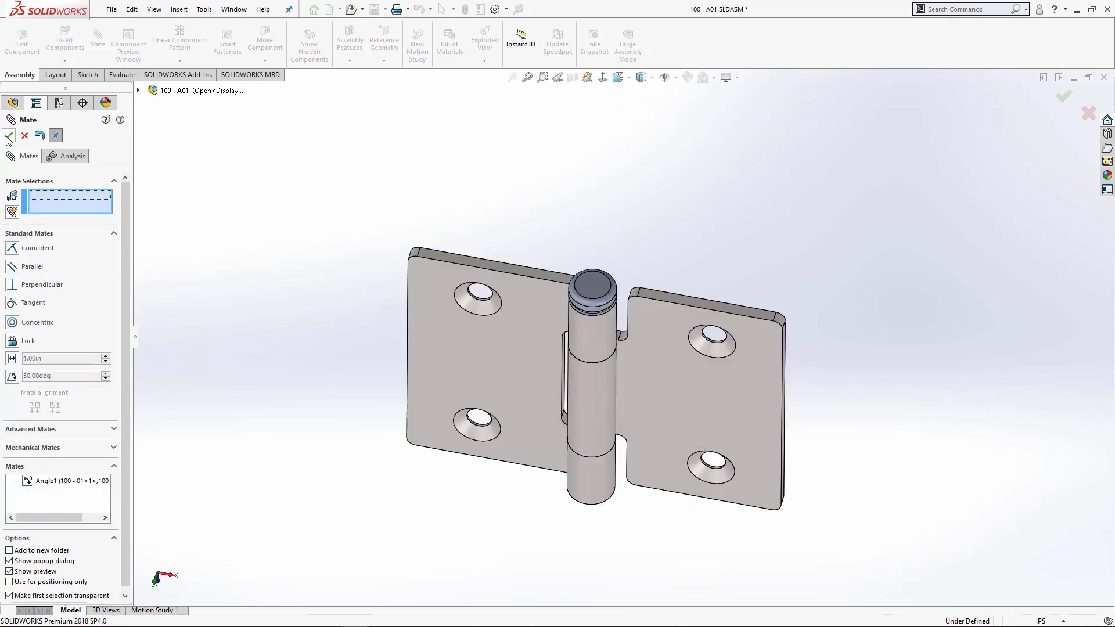
pyautogui.click(8, 137)
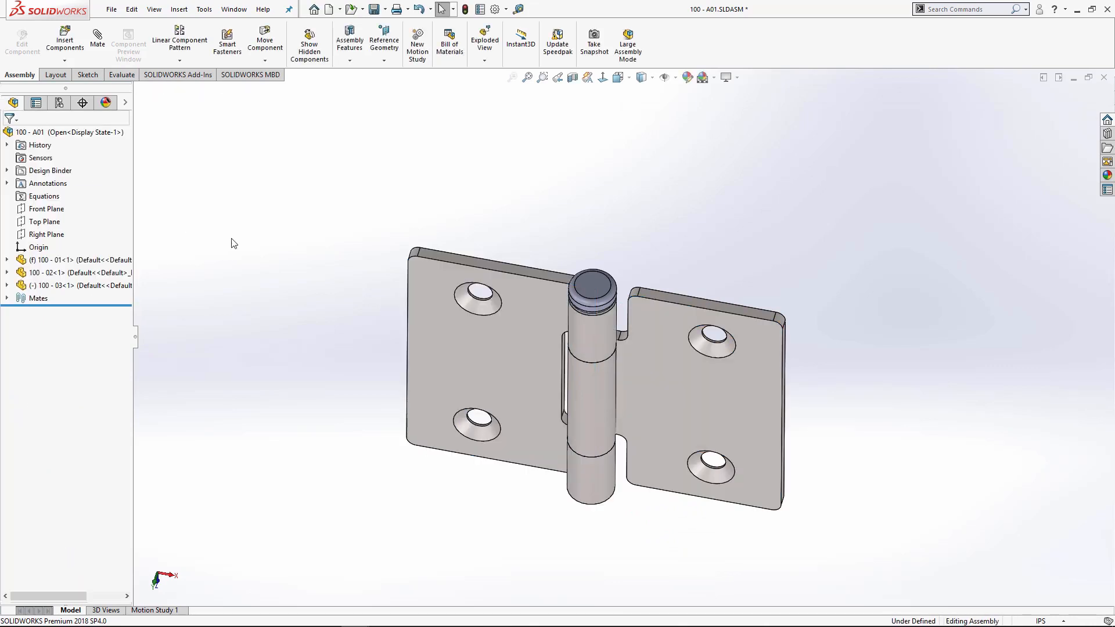
# Show the assembly tree and the configuration list together in a split pane, with the assembly's mates expanded
pyautogui.click(60, 103)
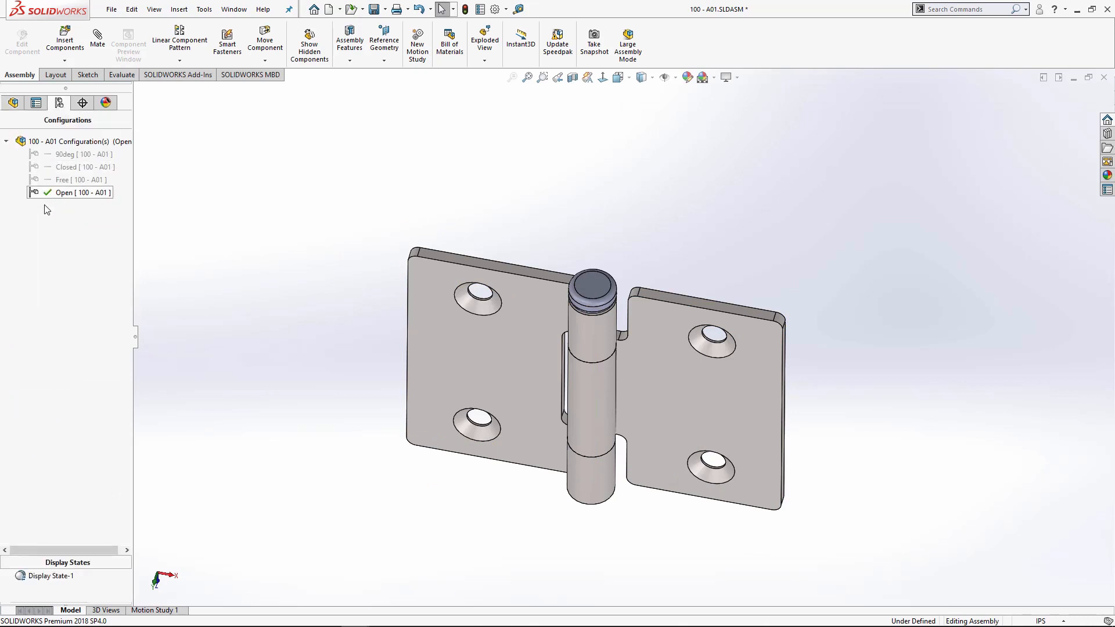
pyautogui.moveTo(63, 87); pyautogui.dragTo(52, 372)
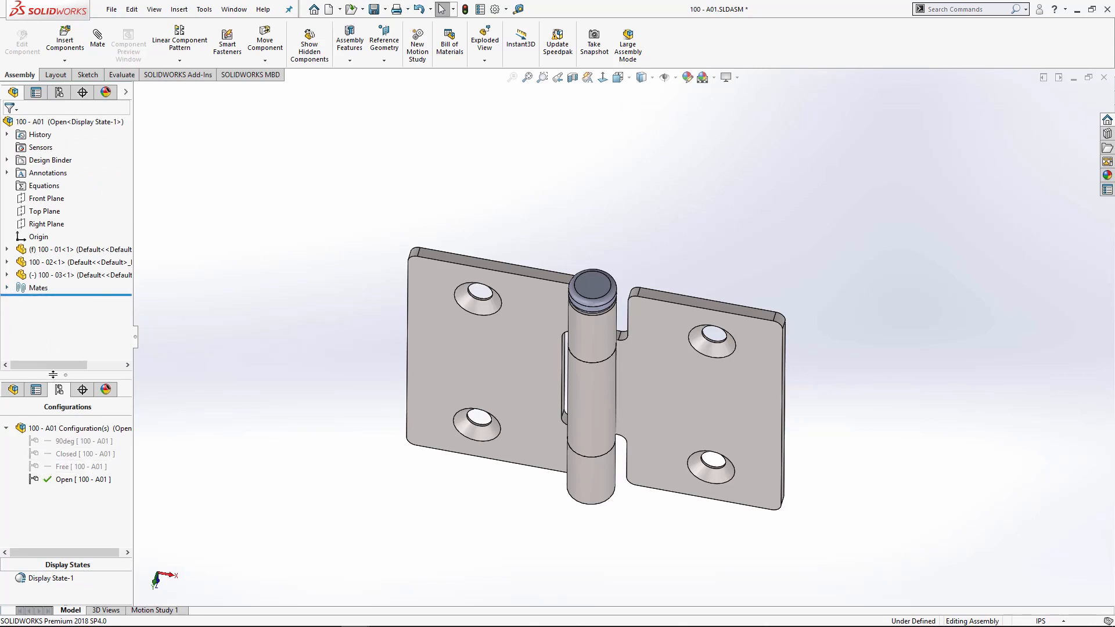
pyautogui.moveTo(53, 374); pyautogui.dragTo(53, 408)
pyautogui.click(7, 288)
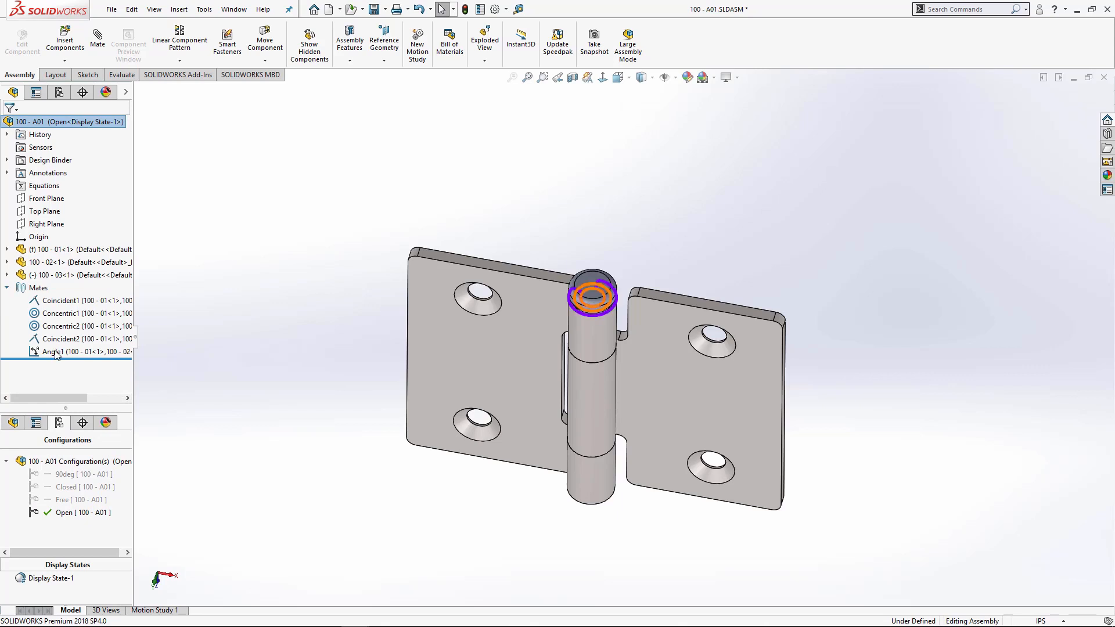
# Activate the 90deg configuration and unsuppress the Angle1 mate between the two leaves
pyautogui.doubleClick(42, 475)
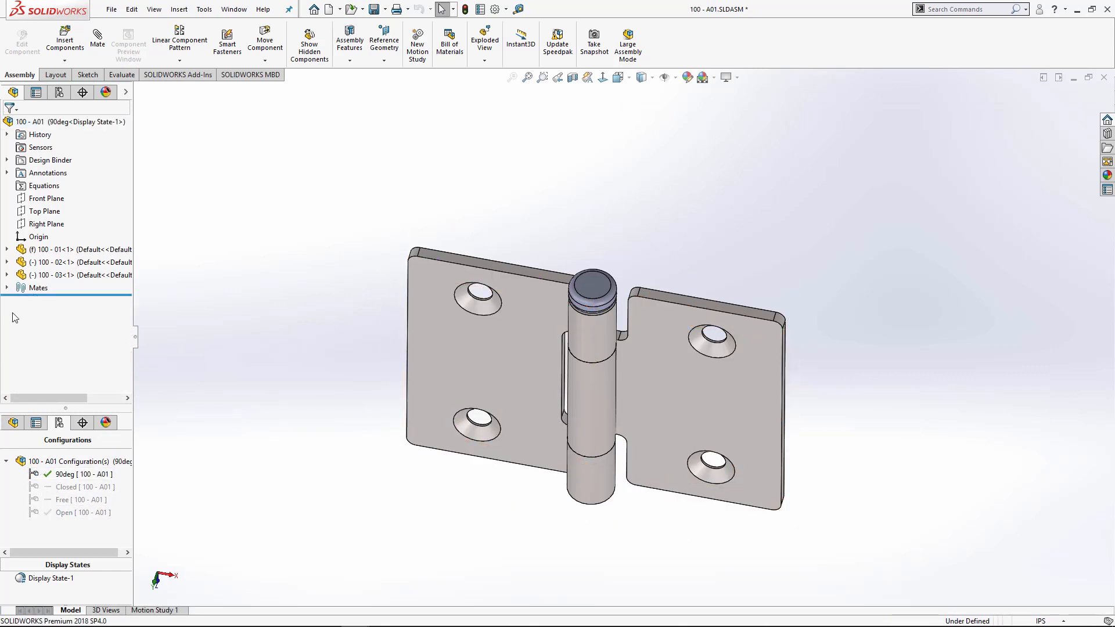
pyautogui.click(7, 289)
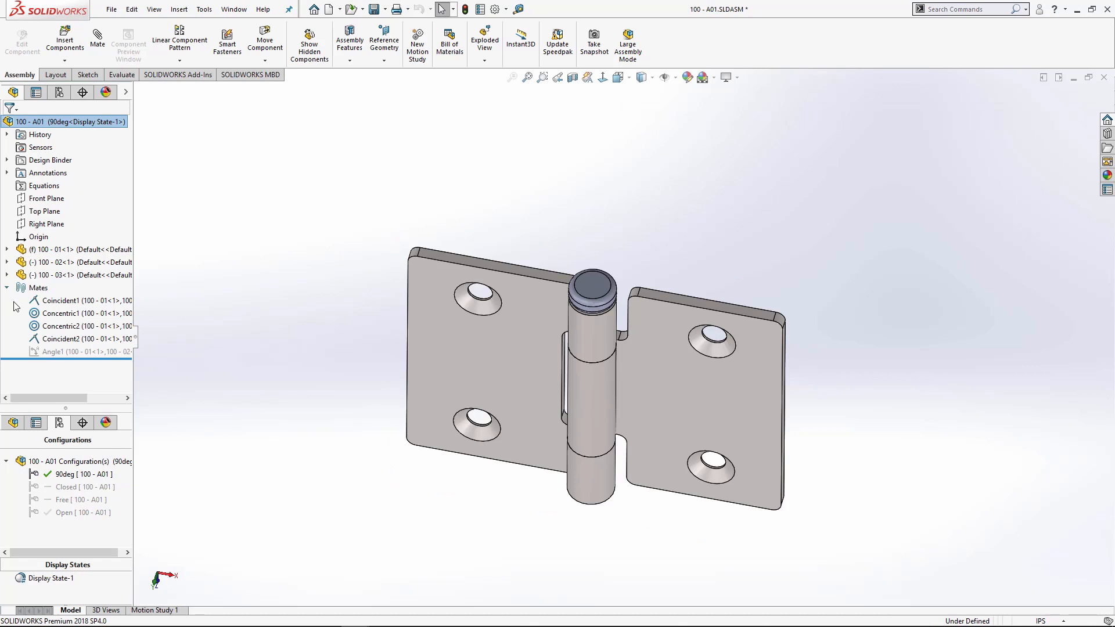
pyautogui.click(47, 351)
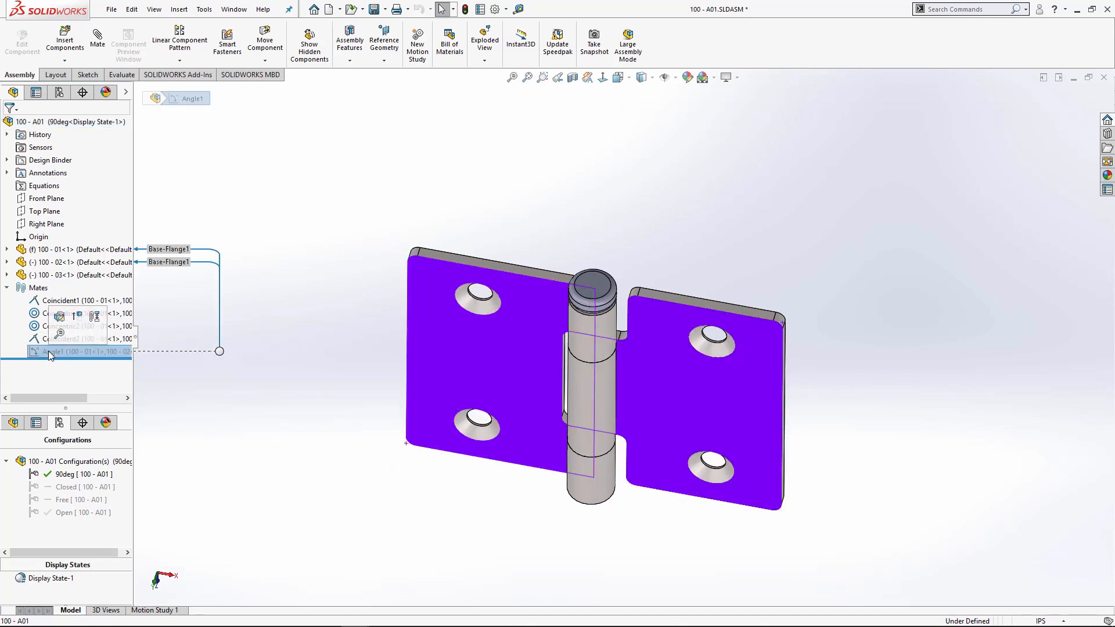
pyautogui.click(76, 318)
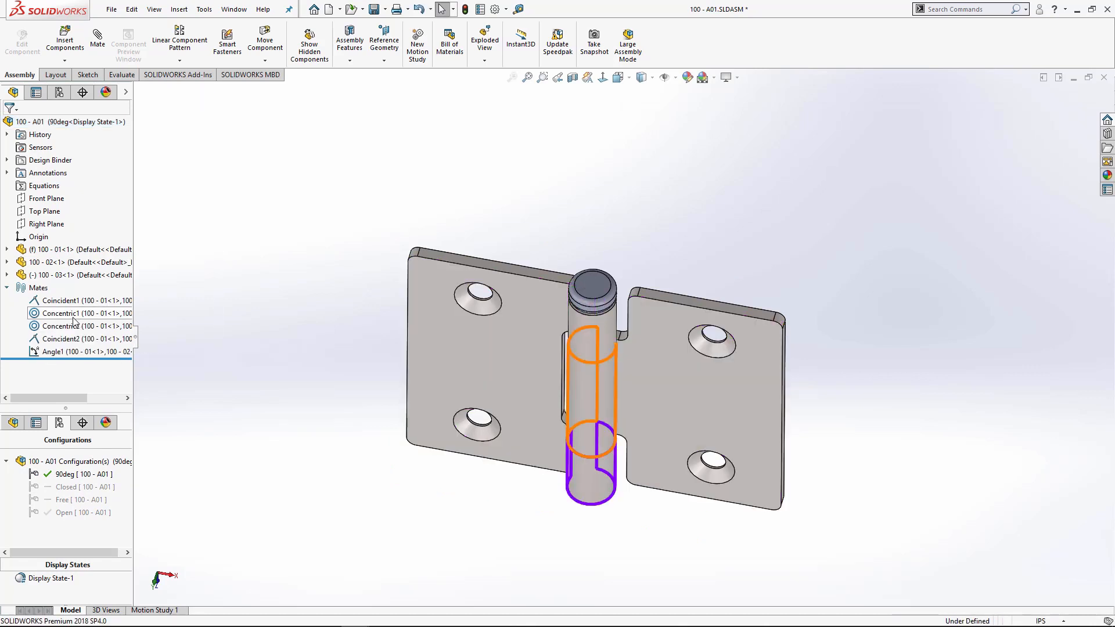
# Set the Angle1 mate to 90 degrees for the 90deg configuration only and rebuild
pyautogui.click(45, 353)
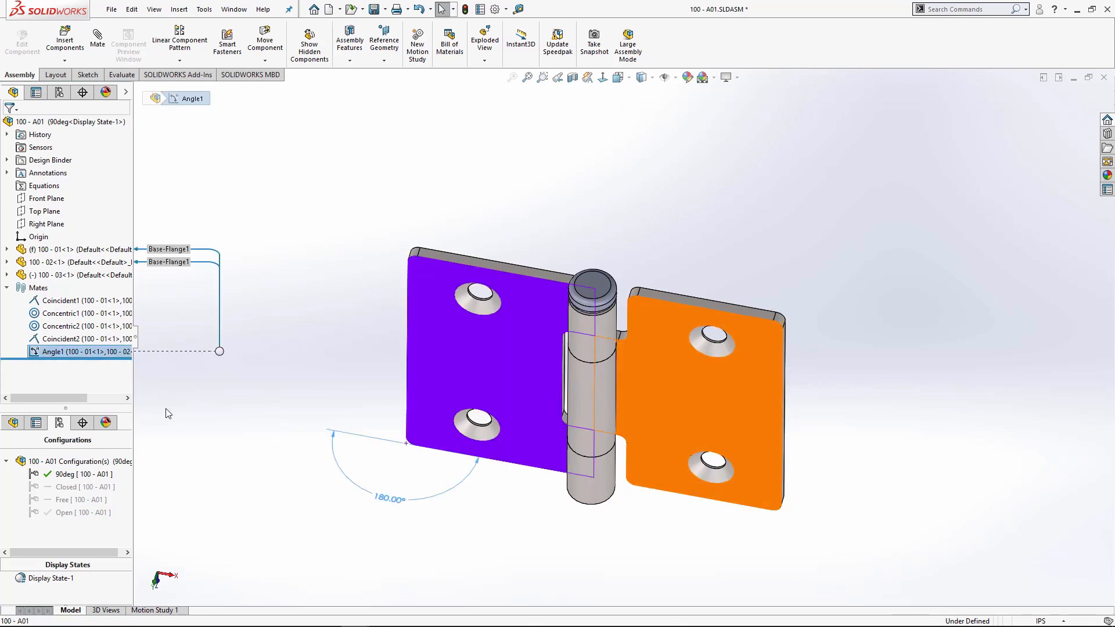
pyautogui.click(391, 499)
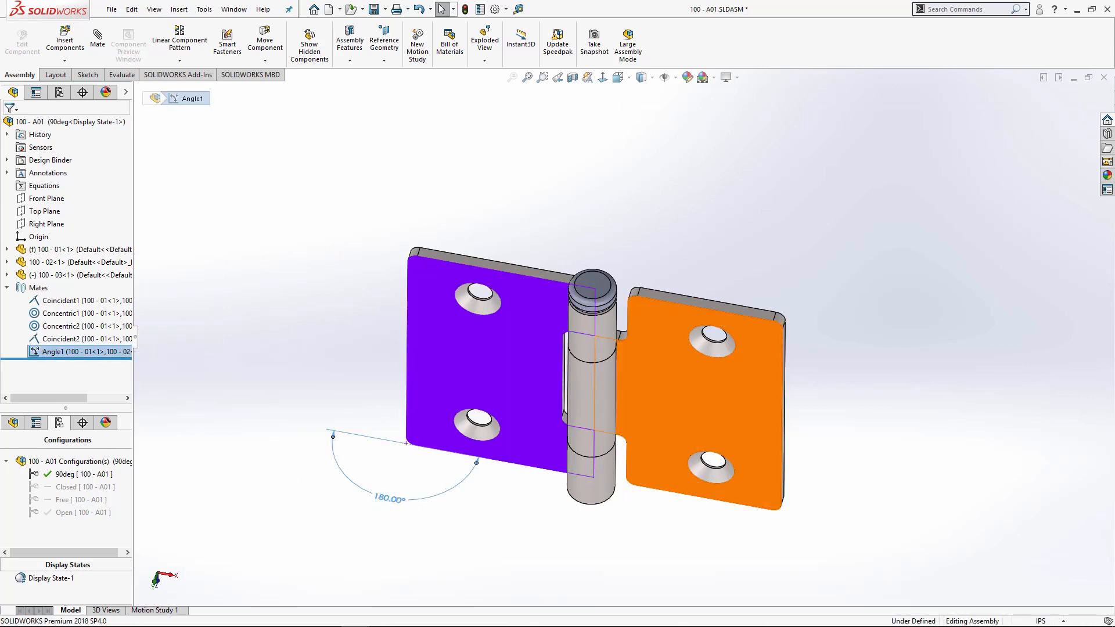
pyautogui.doubleClick(390, 499)
pyautogui.write('90')
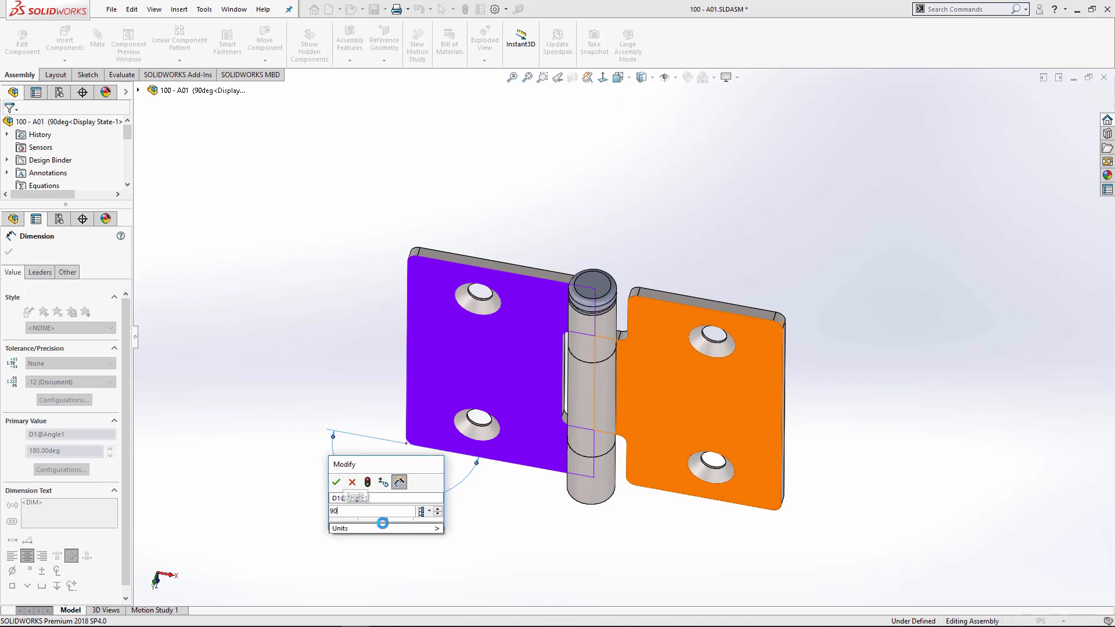
pyautogui.click(429, 512)
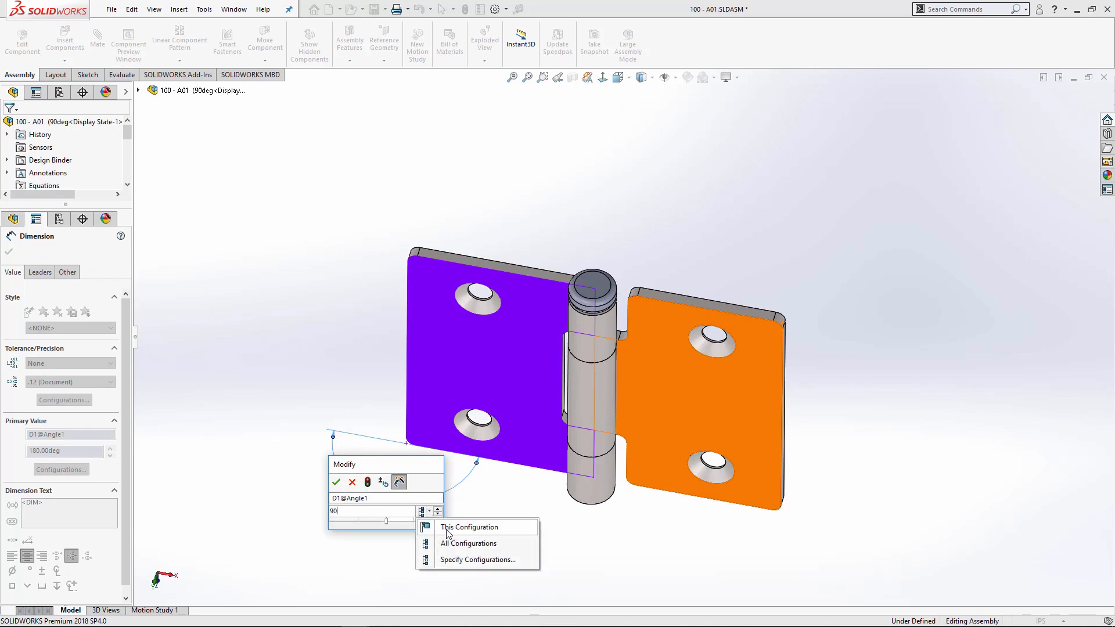
pyautogui.click(444, 528)
pyautogui.click(367, 482)
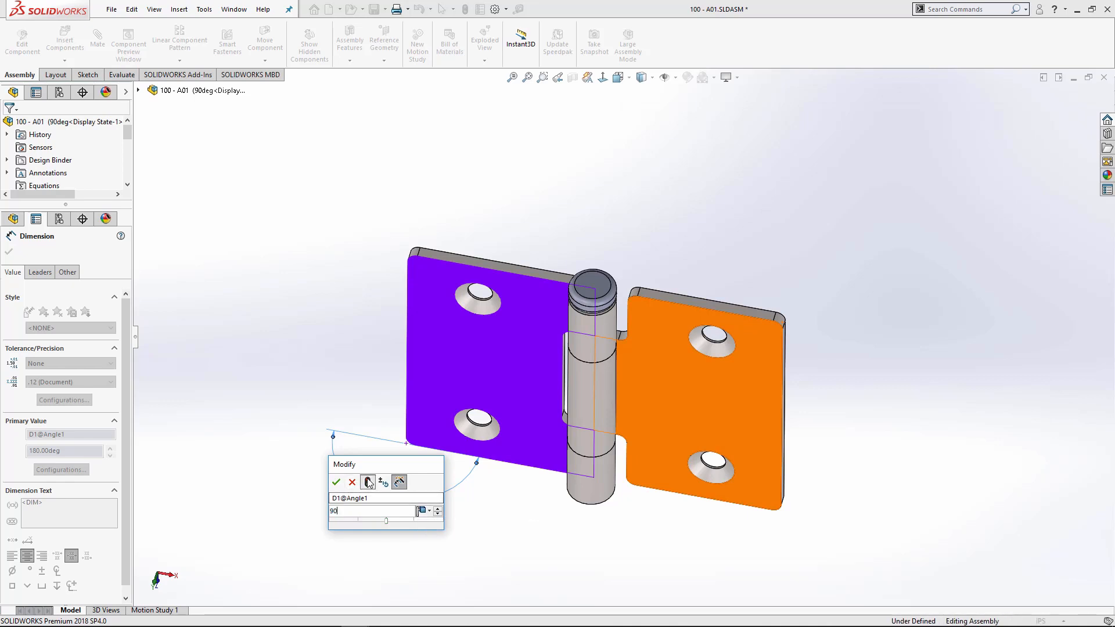
pyautogui.click(336, 482)
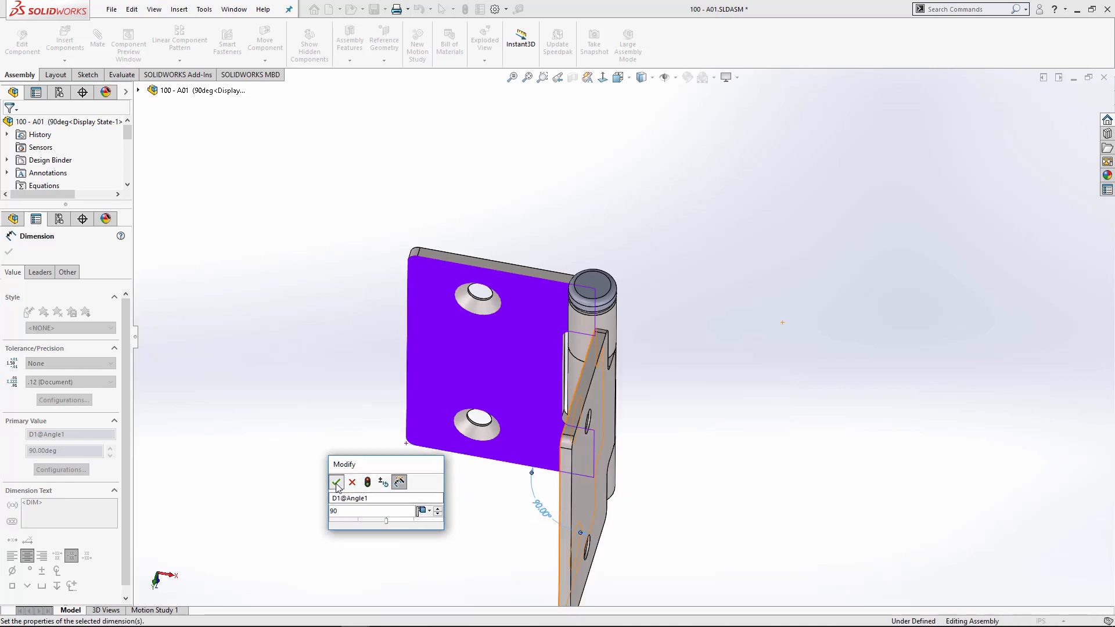
pyautogui.click(280, 406)
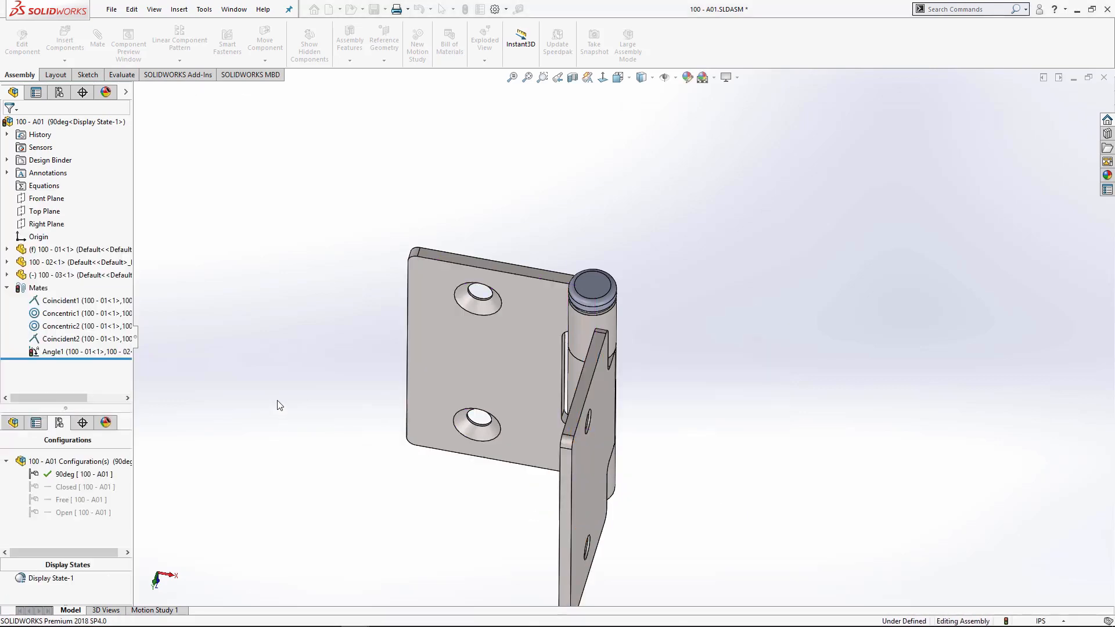
# Activate the Open configuration and return to 90deg to check the hinge position in each
pyautogui.doubleClick(42, 512)
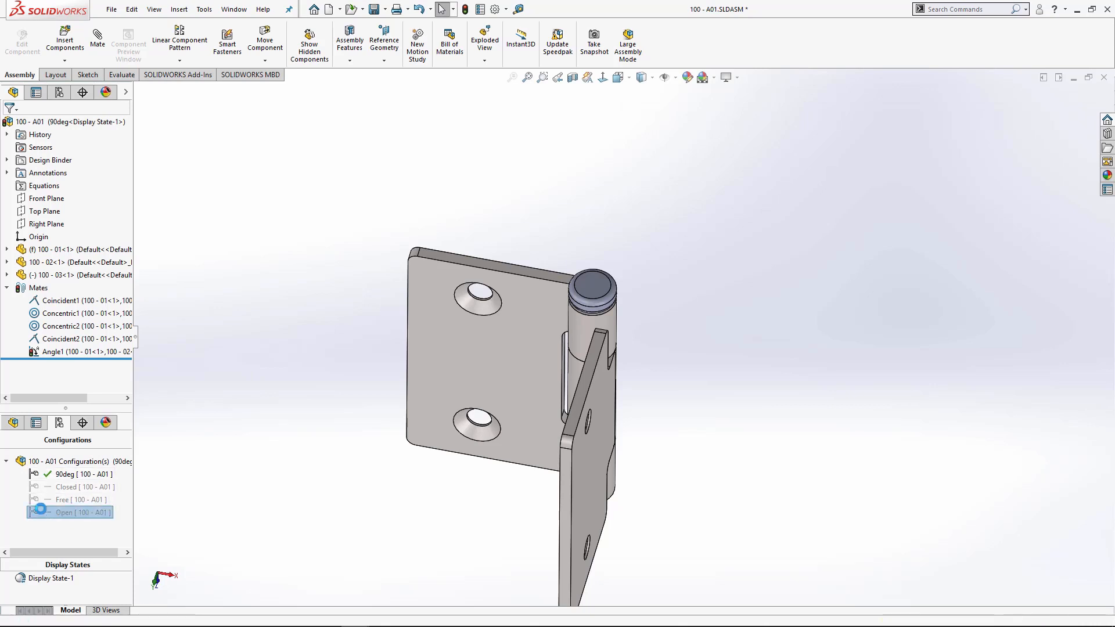
pyautogui.doubleClick(48, 474)
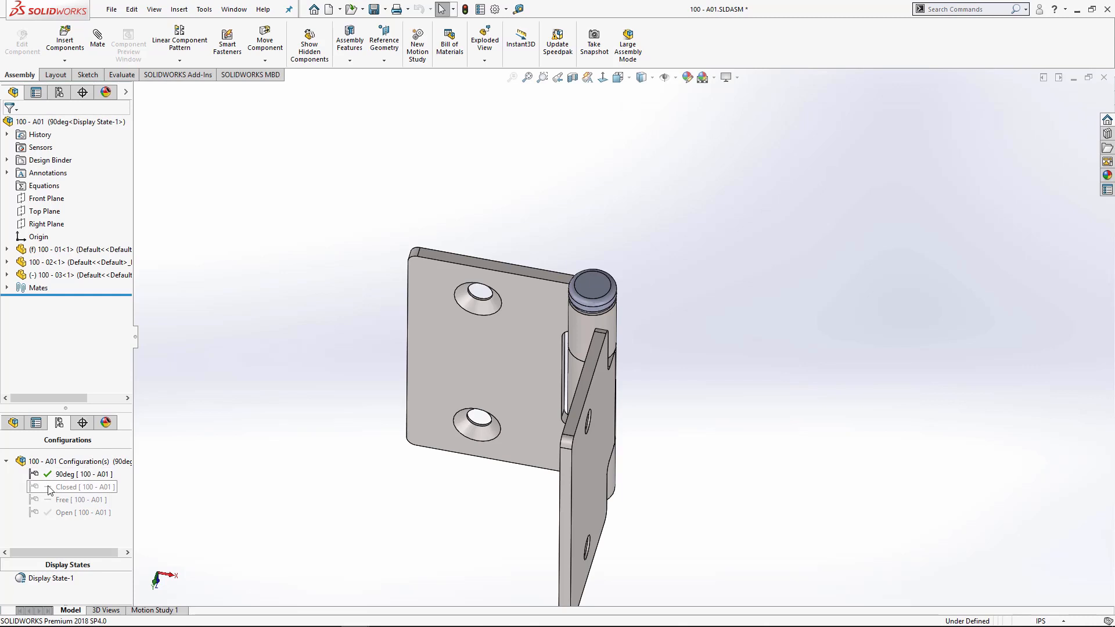
# Activate the Closed configuration and set its Angle1 mate to 0 degrees, rebuilding the assembly
pyautogui.doubleClick(42, 488)
pyautogui.click(7, 288)
pyautogui.click(49, 352)
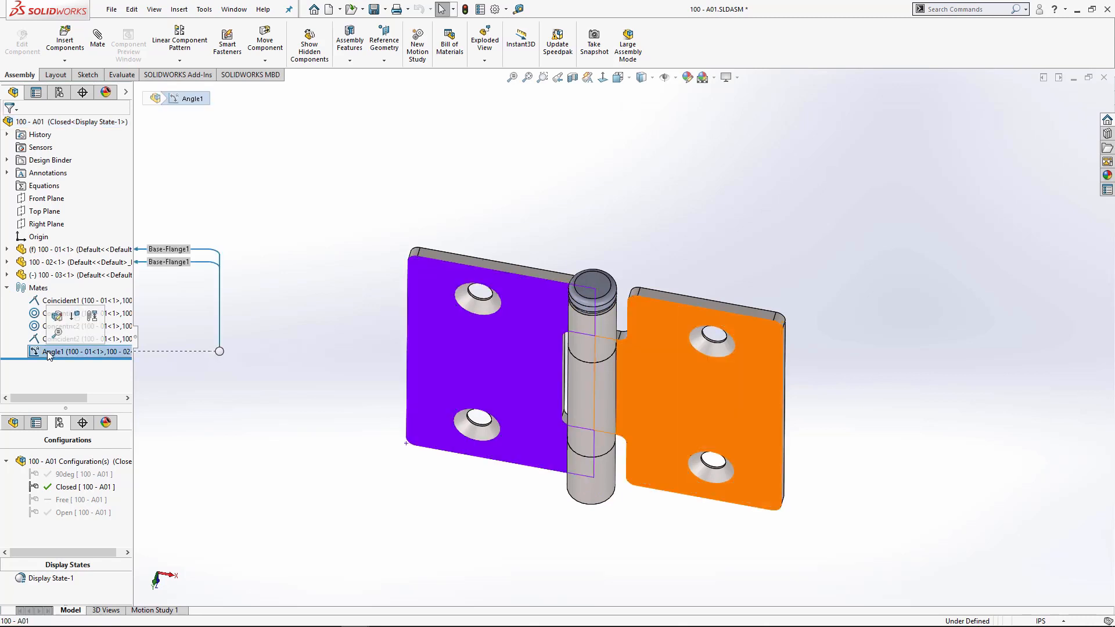
pyautogui.doubleClick(41, 352)
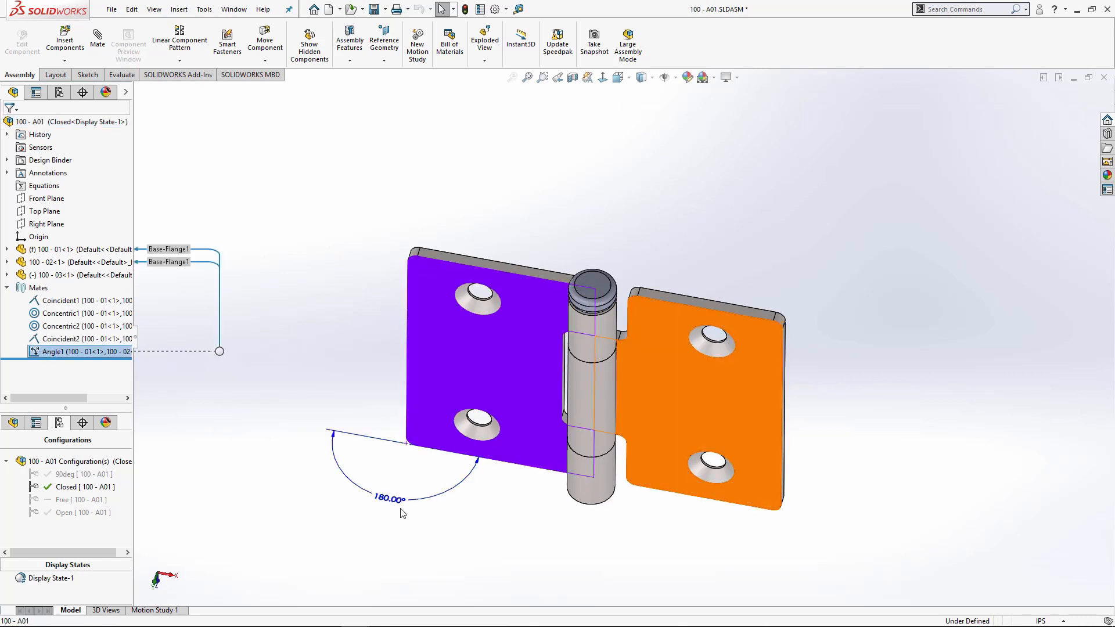
pyautogui.doubleClick(391, 499)
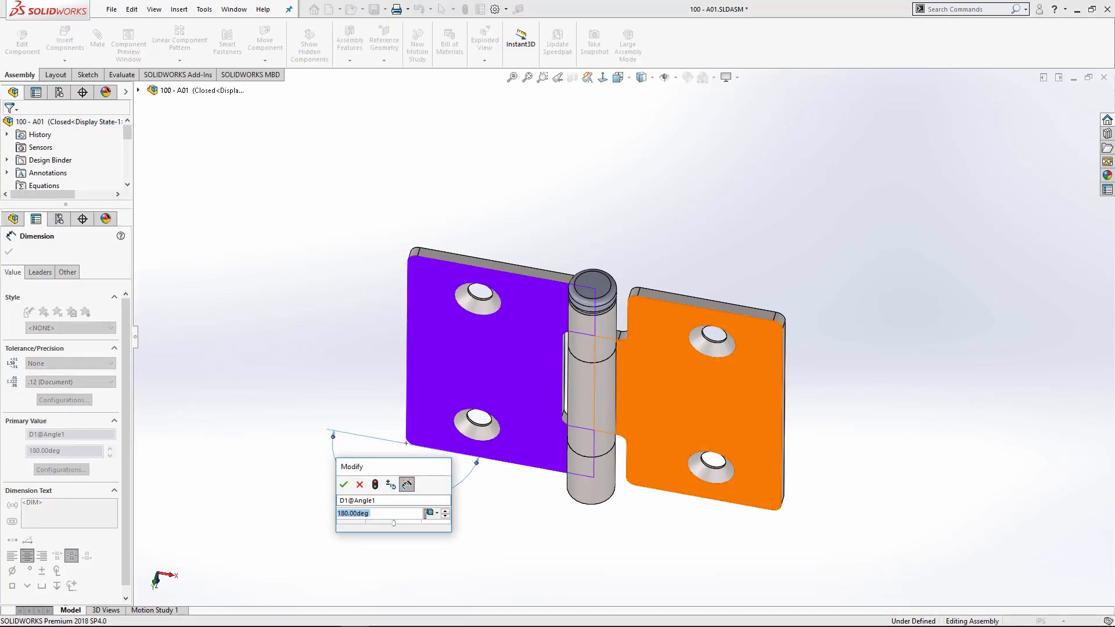
pyautogui.write('0')
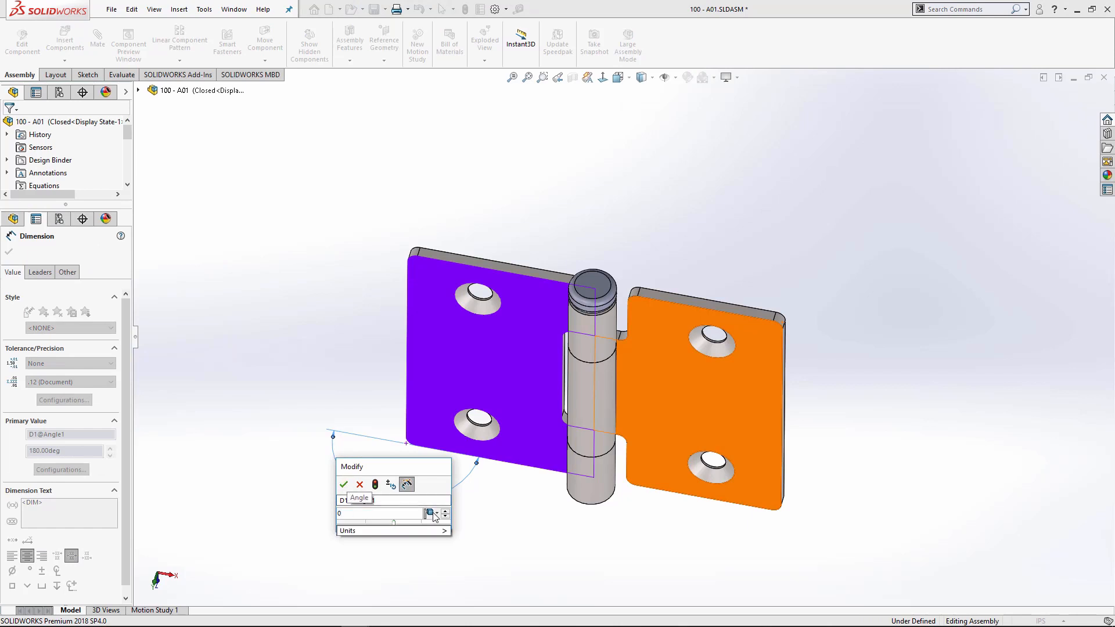
pyautogui.click(375, 485)
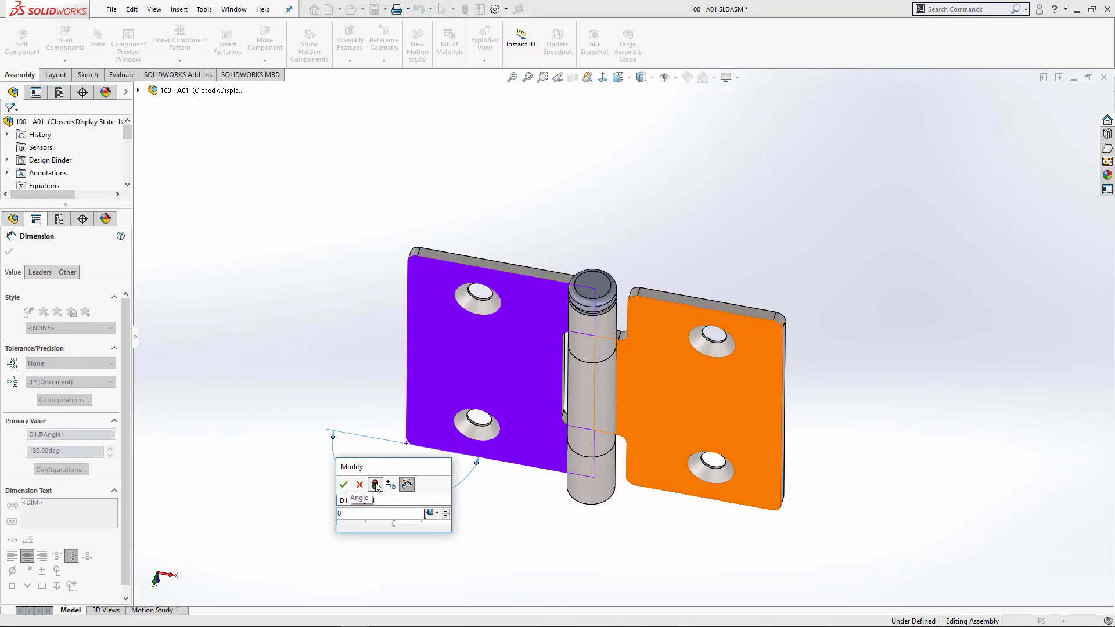
pyautogui.click(344, 485)
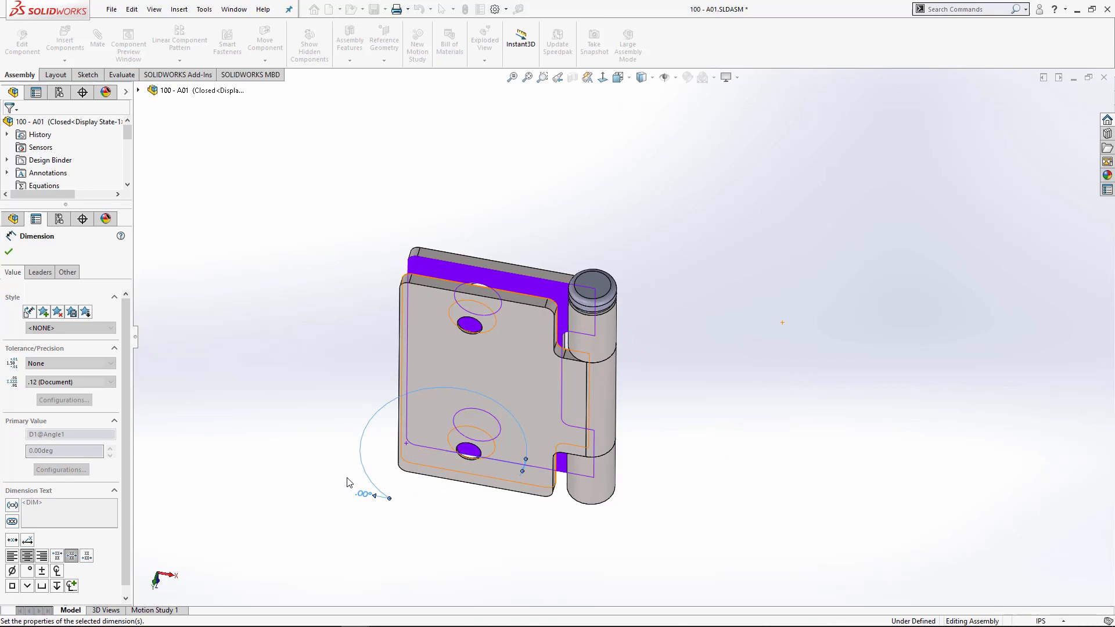
pyautogui.click(294, 407)
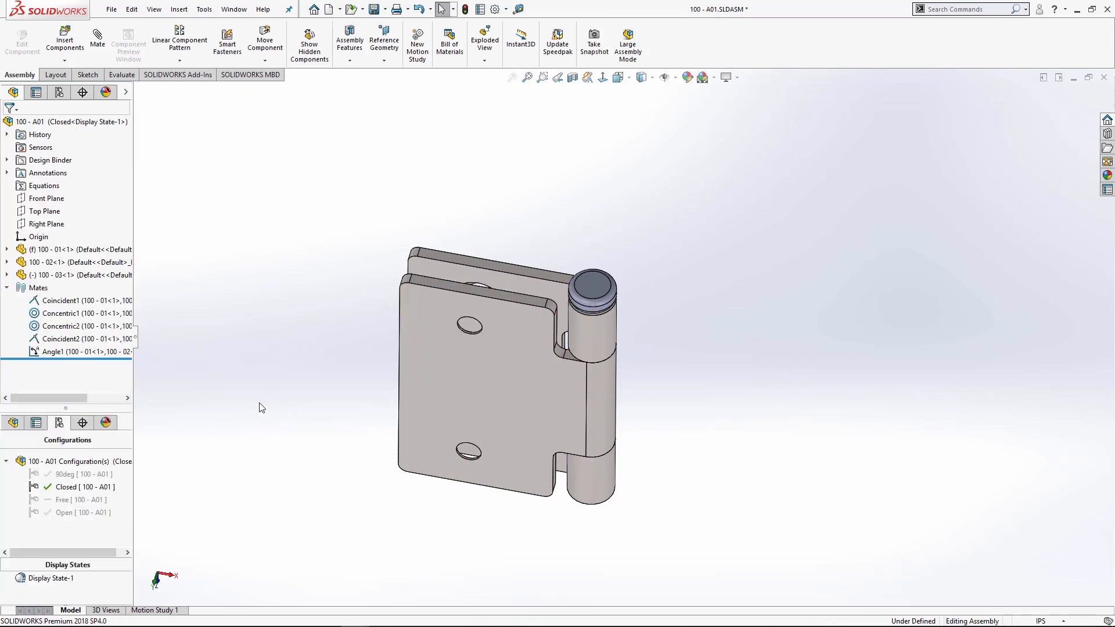
# Activate the Free configuration, suppress its Angle1 mate and swing the 100 - 02 leaf to test its motion
pyautogui.doubleClick(50, 499)
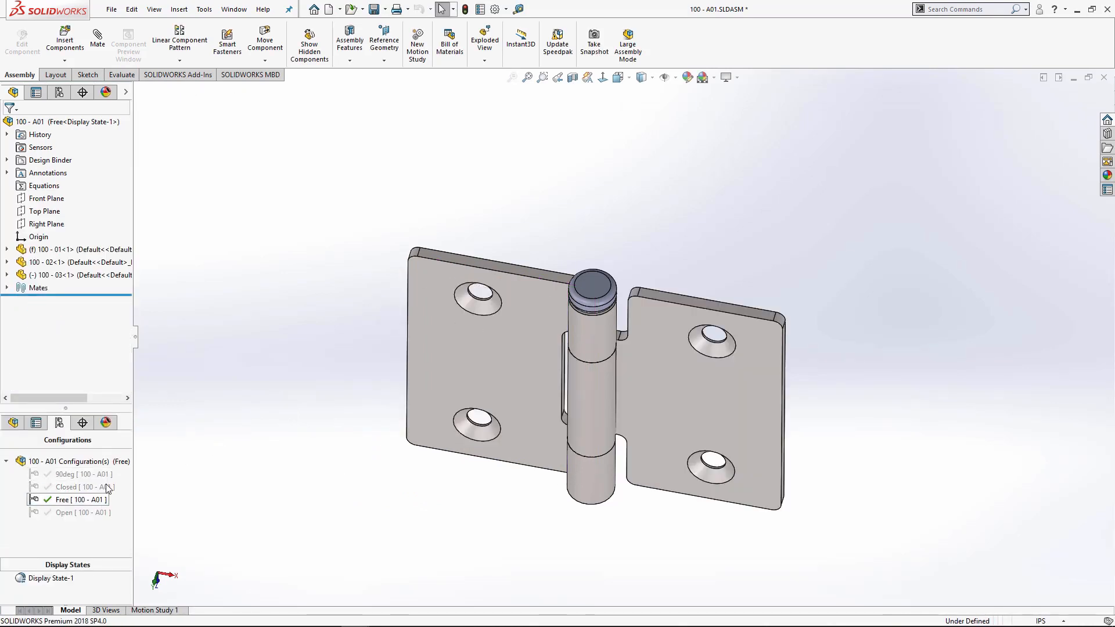
pyautogui.click(7, 287)
pyautogui.click(47, 352)
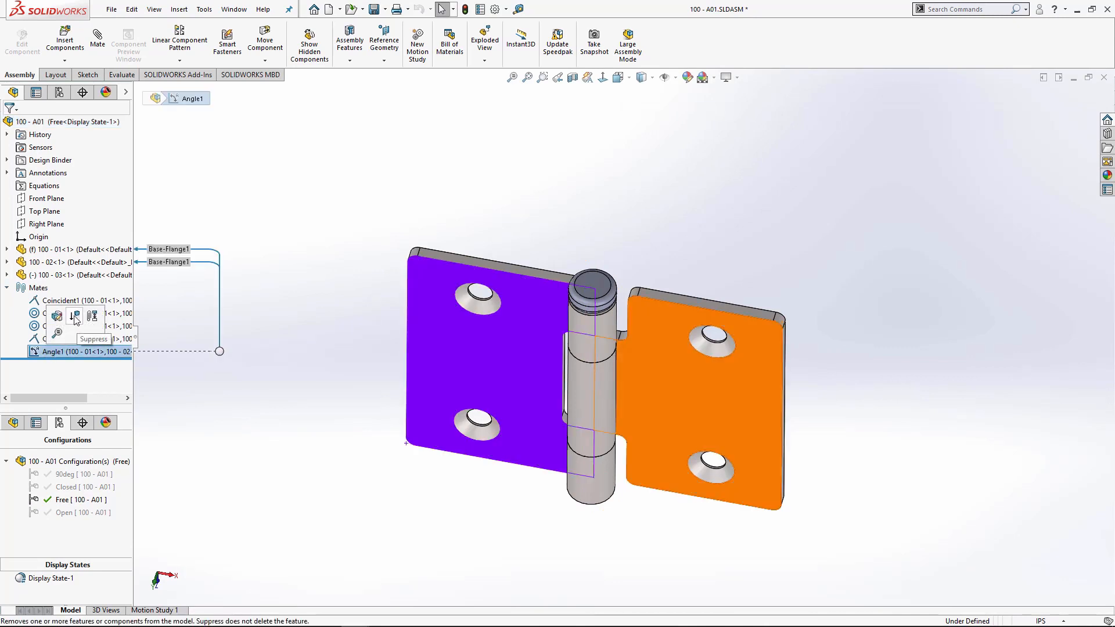
pyautogui.click(76, 316)
pyautogui.moveTo(679, 351); pyautogui.dragTo(597, 392)
pyautogui.press('Escape')
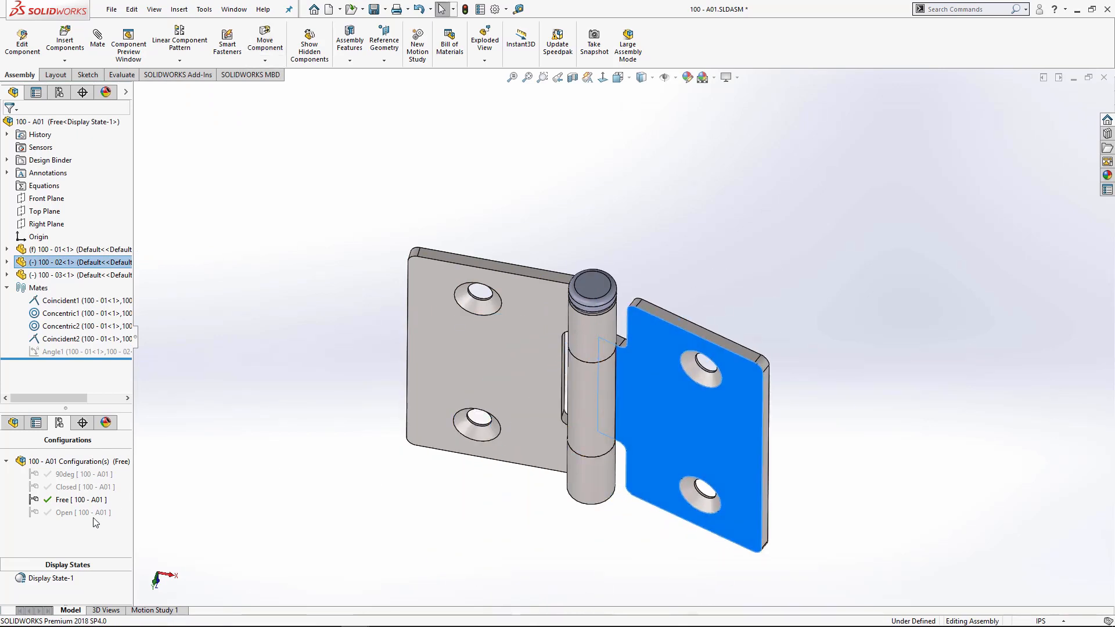
# Check the hinge position in the Open, Closed and 90deg configurations and save the assembly with Open active
pyautogui.doubleClick(51, 514)
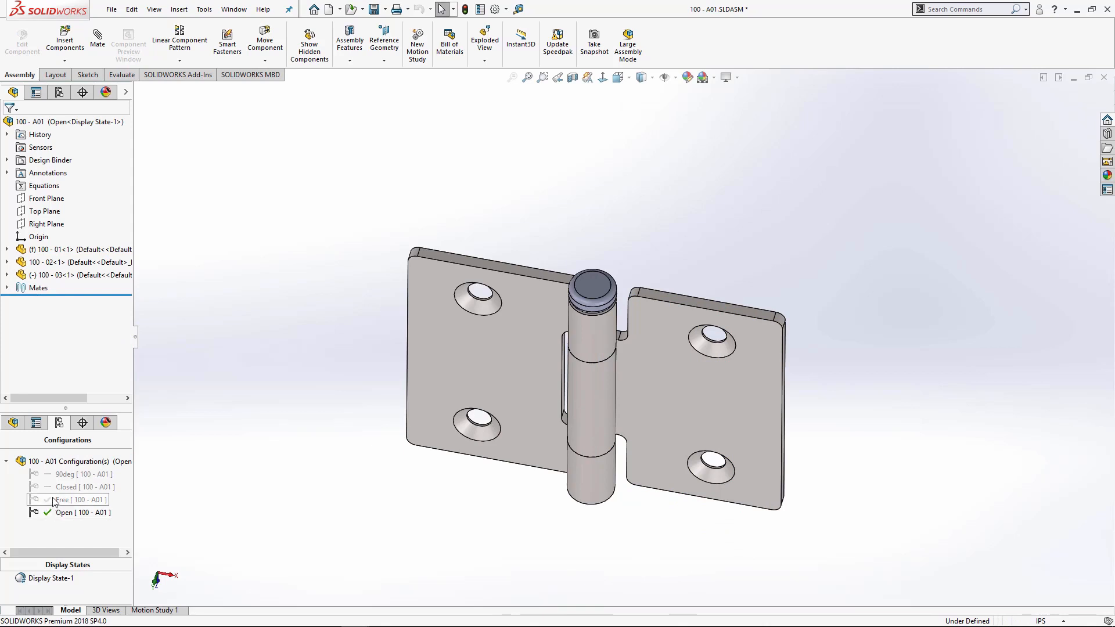
pyautogui.doubleClick(46, 488)
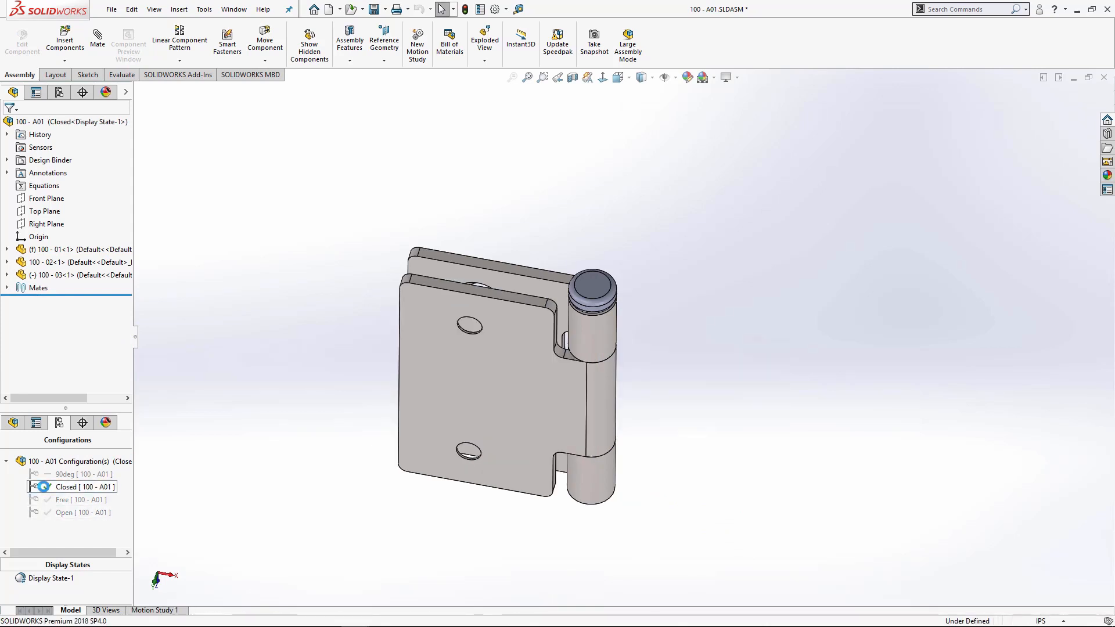
pyautogui.doubleClick(41, 474)
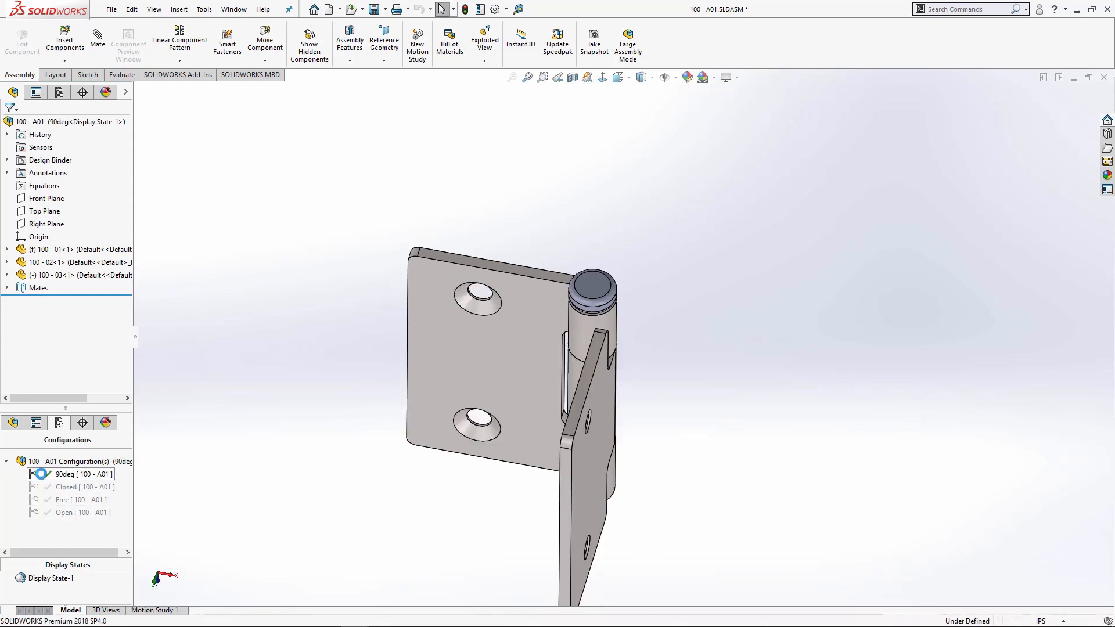
pyautogui.doubleClick(36, 513)
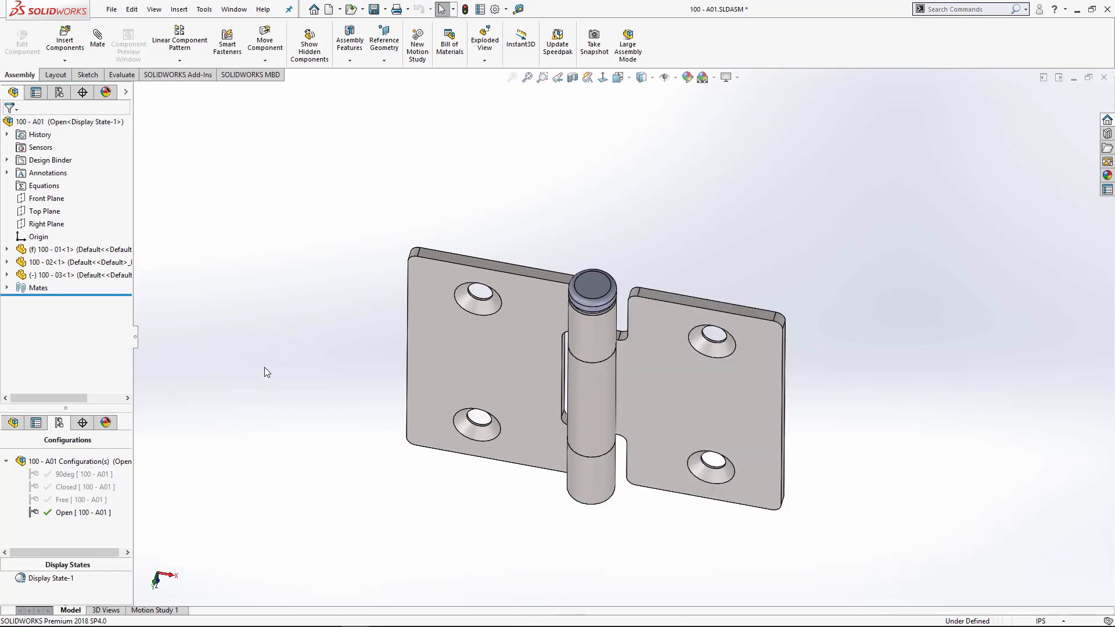
pyautogui.moveTo(359, 348); pyautogui.dragTo(696, 332, button='middle')
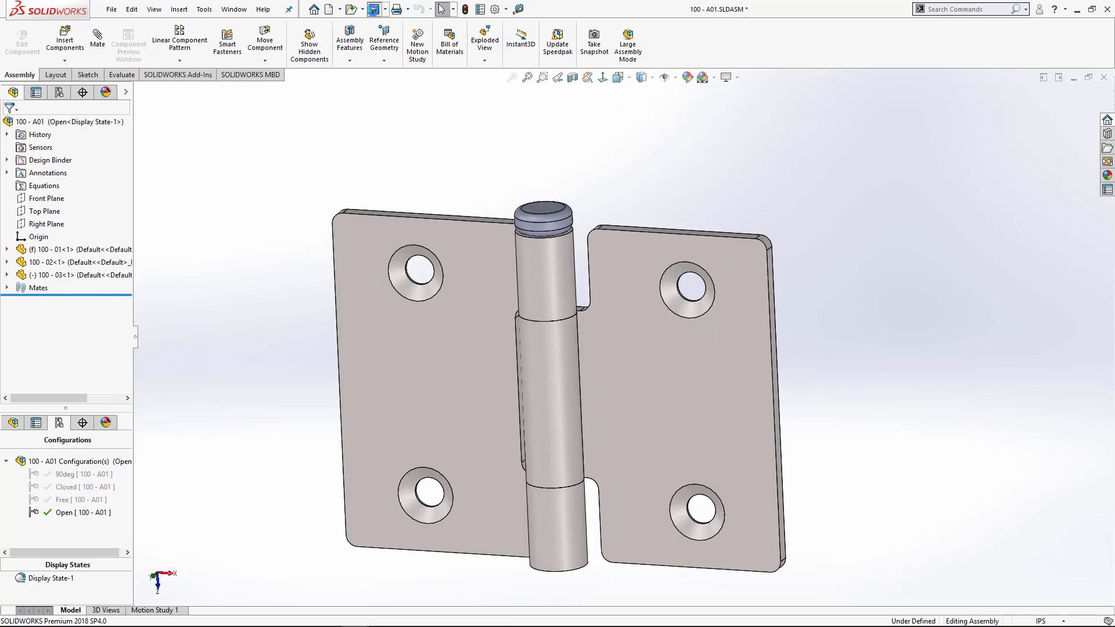
pyautogui.click(374, 8)
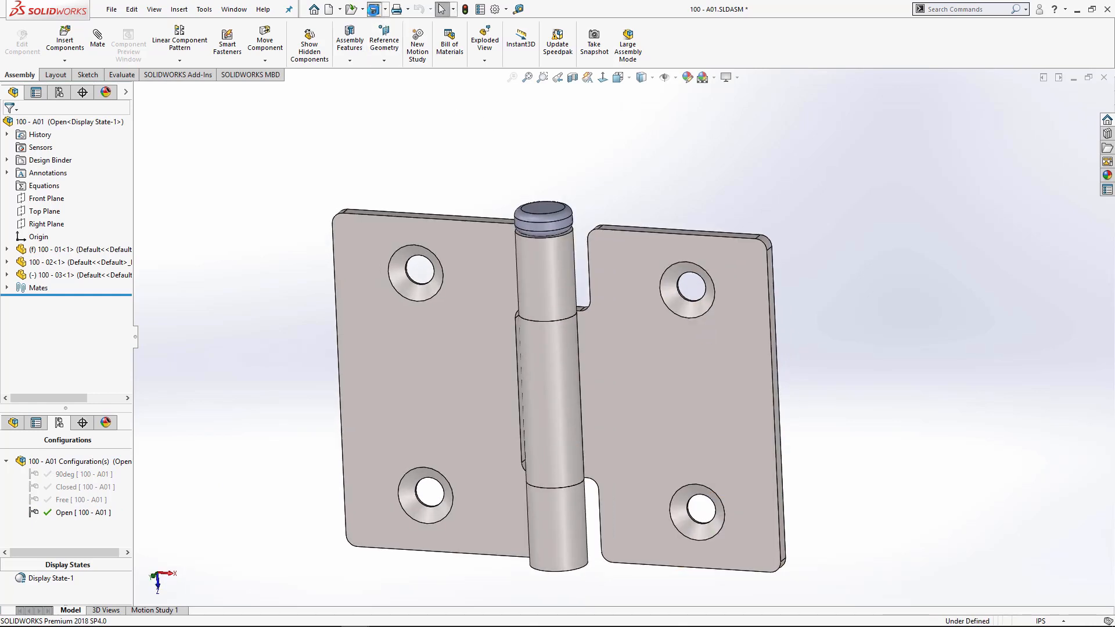
# Create a drawing from the hinge assembly on a B (ANSI) Landscape sheet
pyautogui.click(341, 9)
pyautogui.click(349, 39)
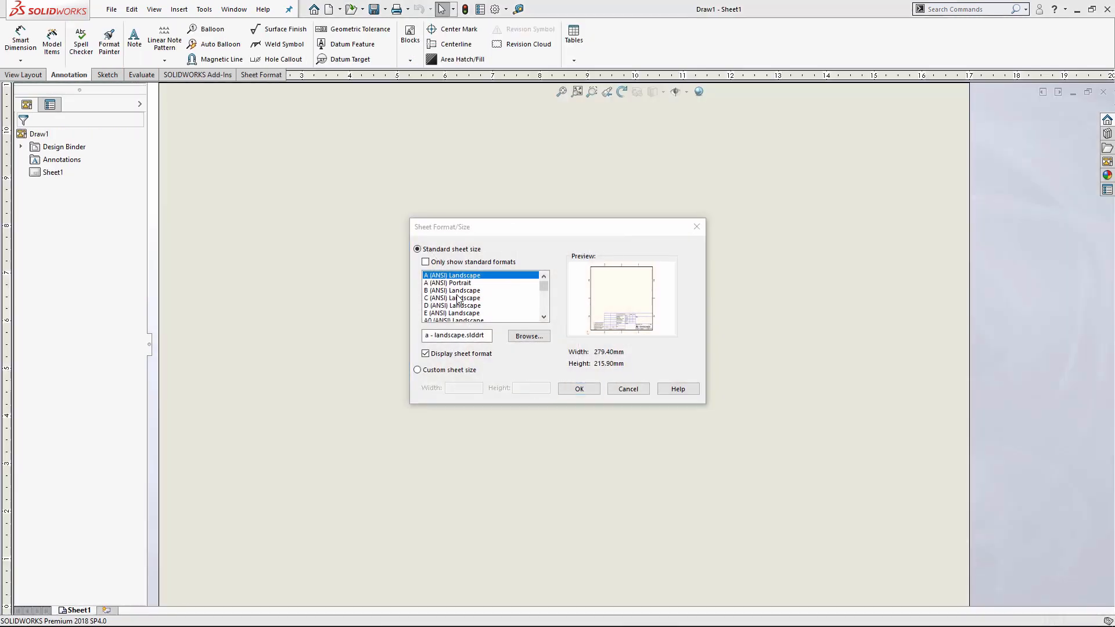
pyautogui.click(458, 298)
pyautogui.click(579, 389)
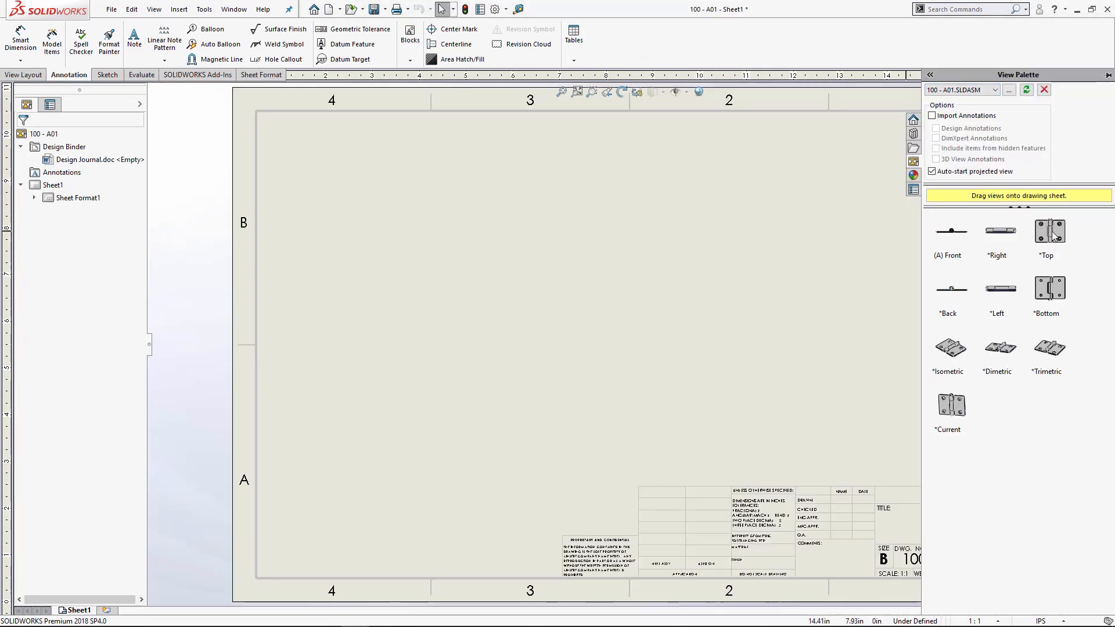
# Place the Top view with projected views above and beside it, plus an isometric view displayed shaded with edges
pyautogui.moveTo(1054, 235); pyautogui.dragTo(441, 364)
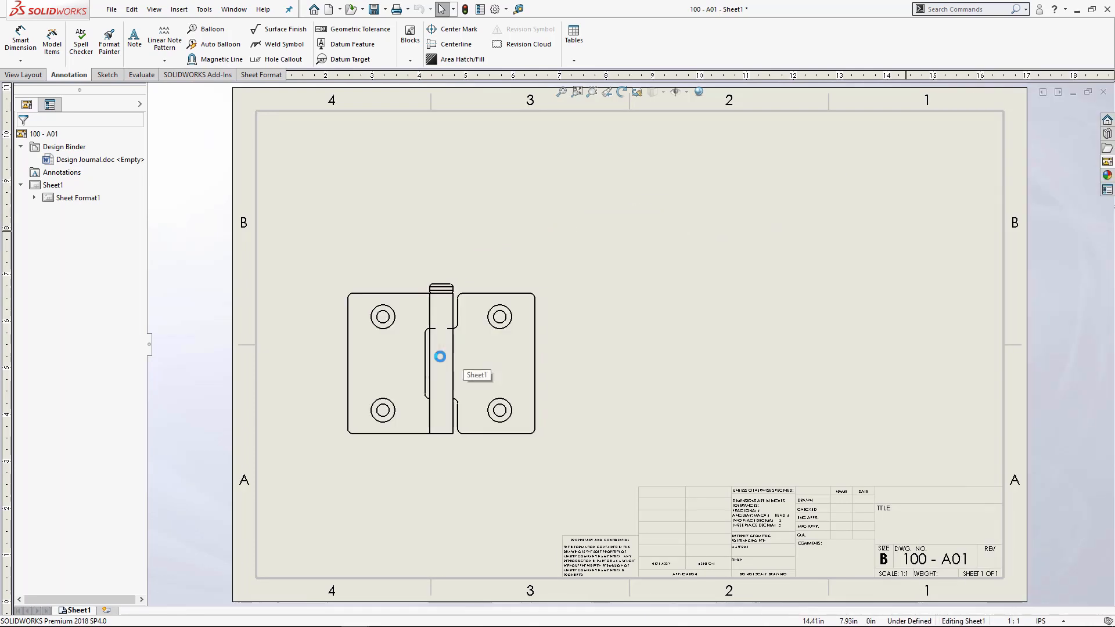
pyautogui.click(442, 170)
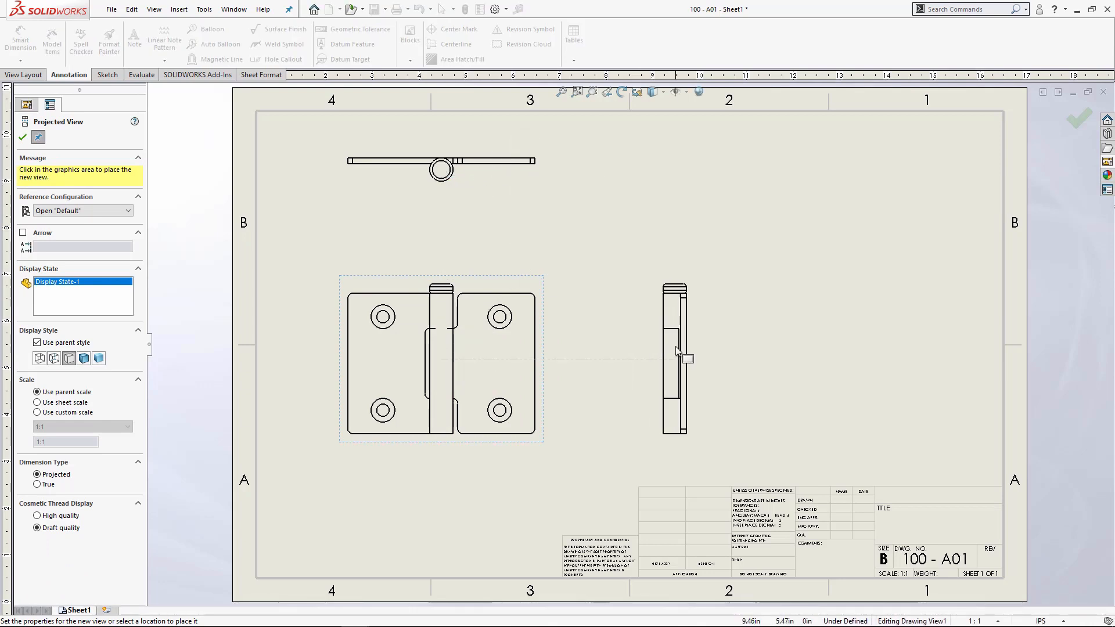
pyautogui.click(677, 351)
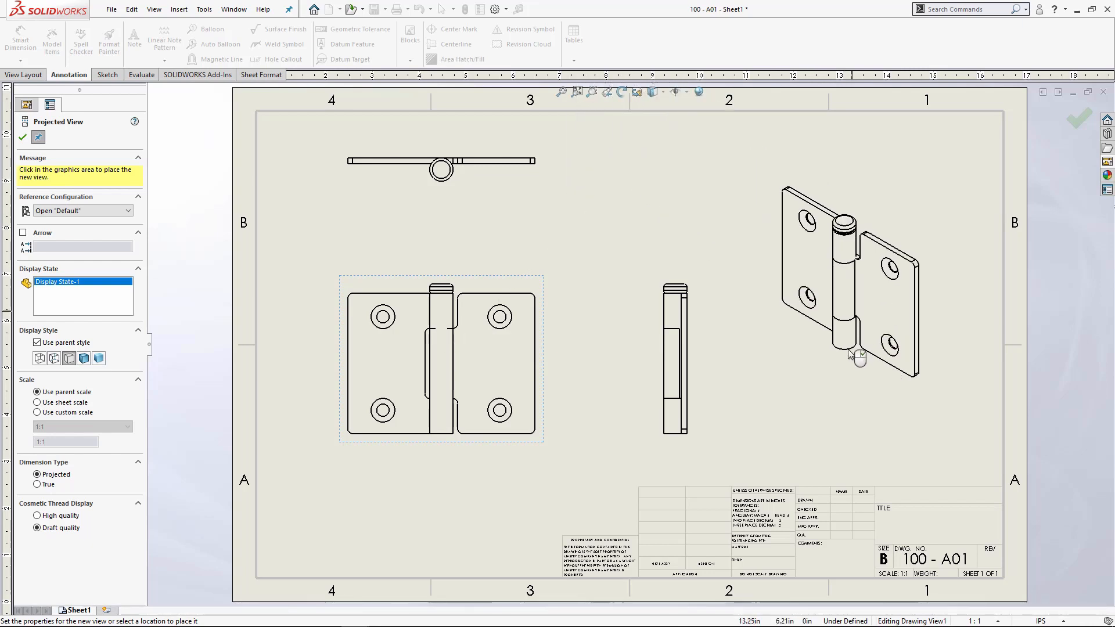
pyautogui.click(844, 391)
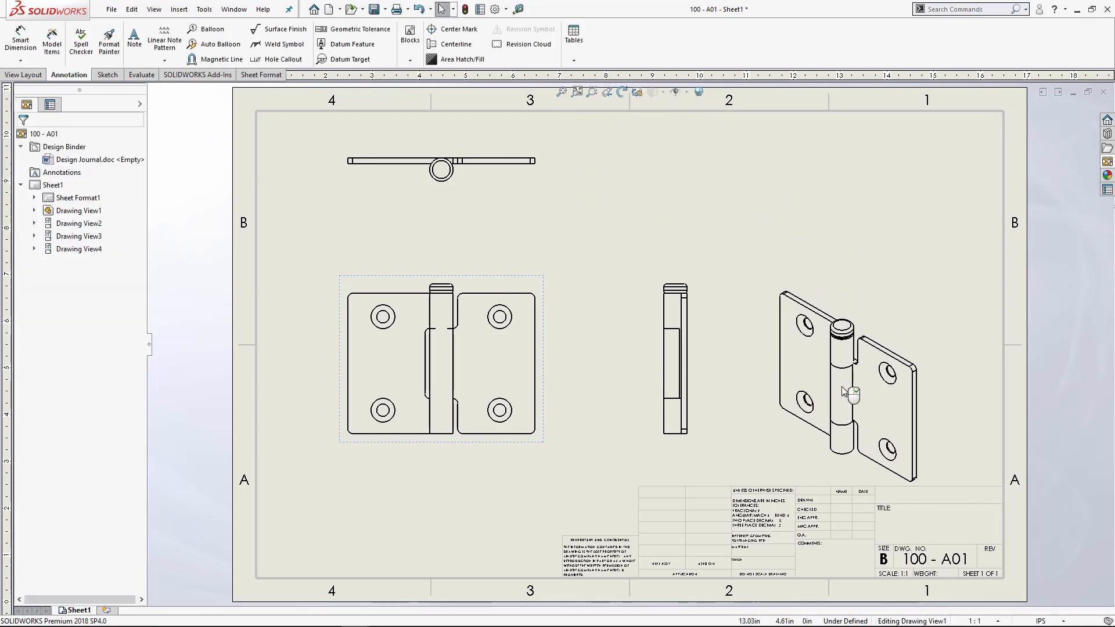
pyautogui.moveTo(810, 260); pyautogui.dragTo(811, 257)
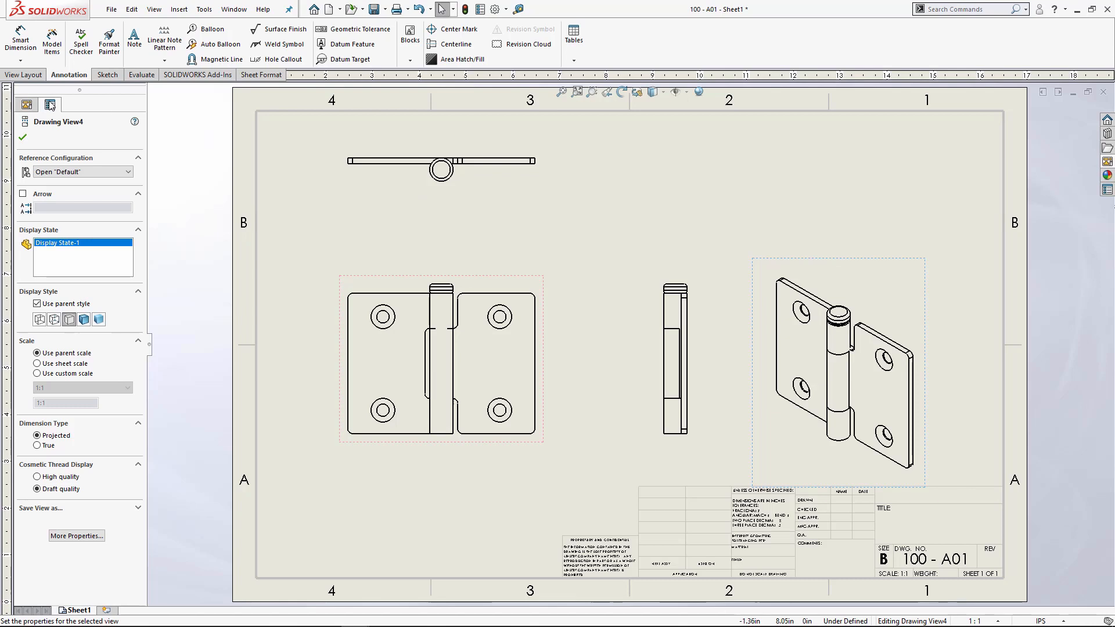
pyautogui.click(85, 320)
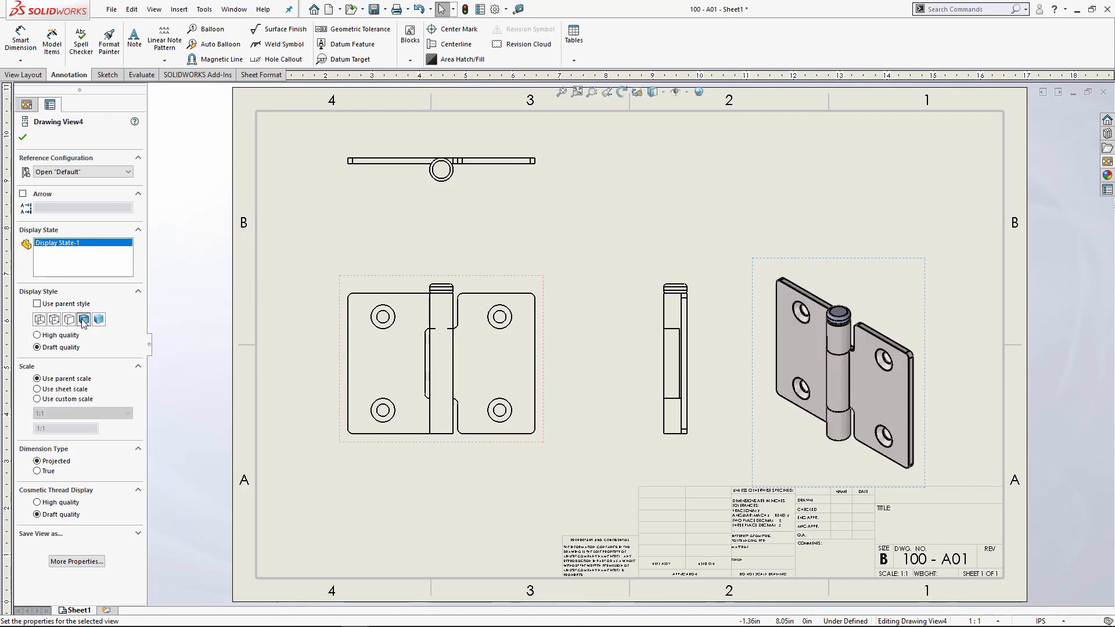
# Insert a parts-only bill of materials from the bom-standard template in the upper corner of the sheet border, above the isometric view
pyautogui.click(573, 36)
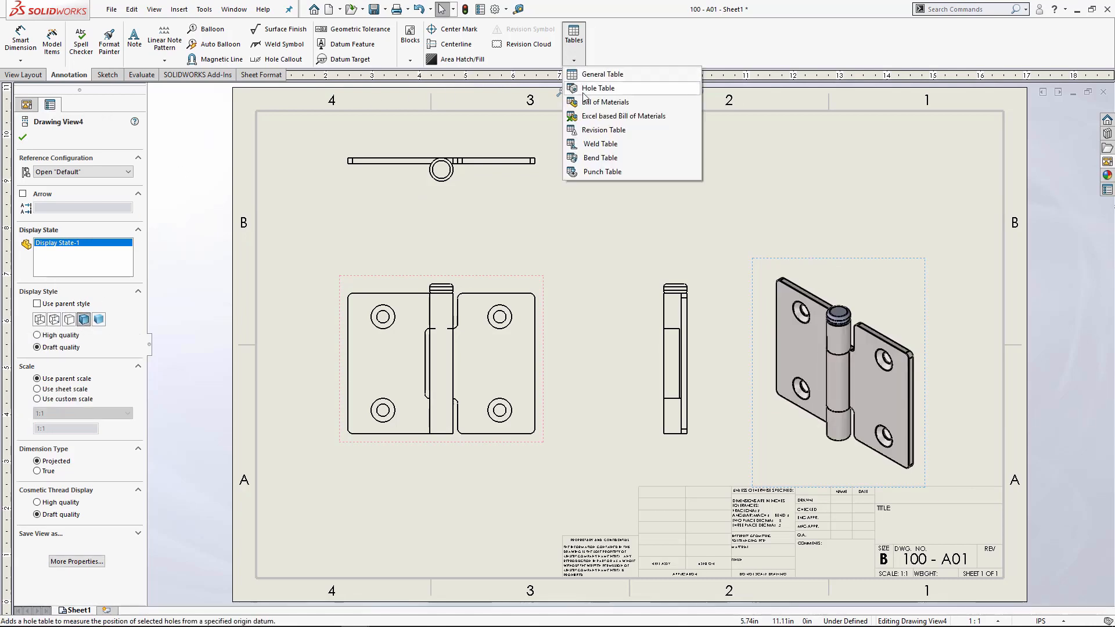
pyautogui.click(577, 109)
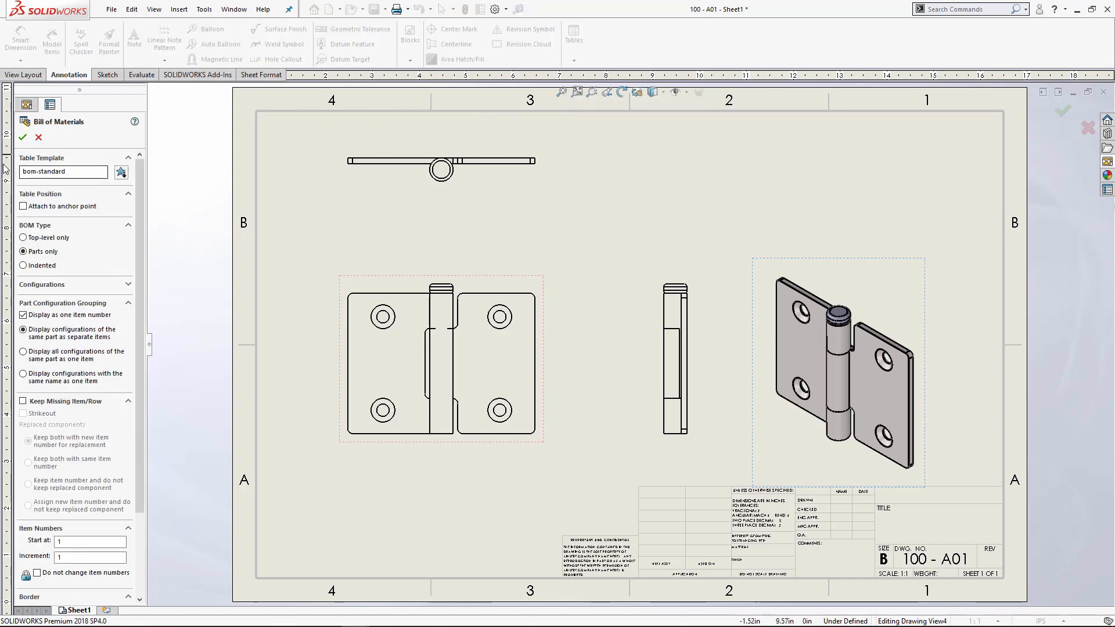
pyautogui.click(23, 138)
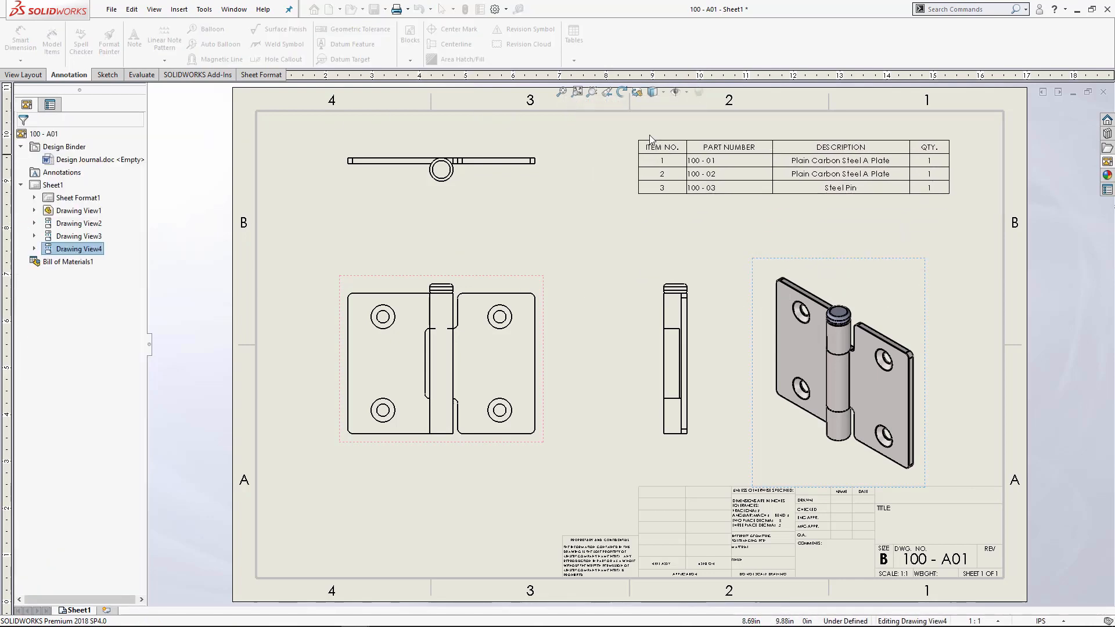
pyautogui.click(685, 126)
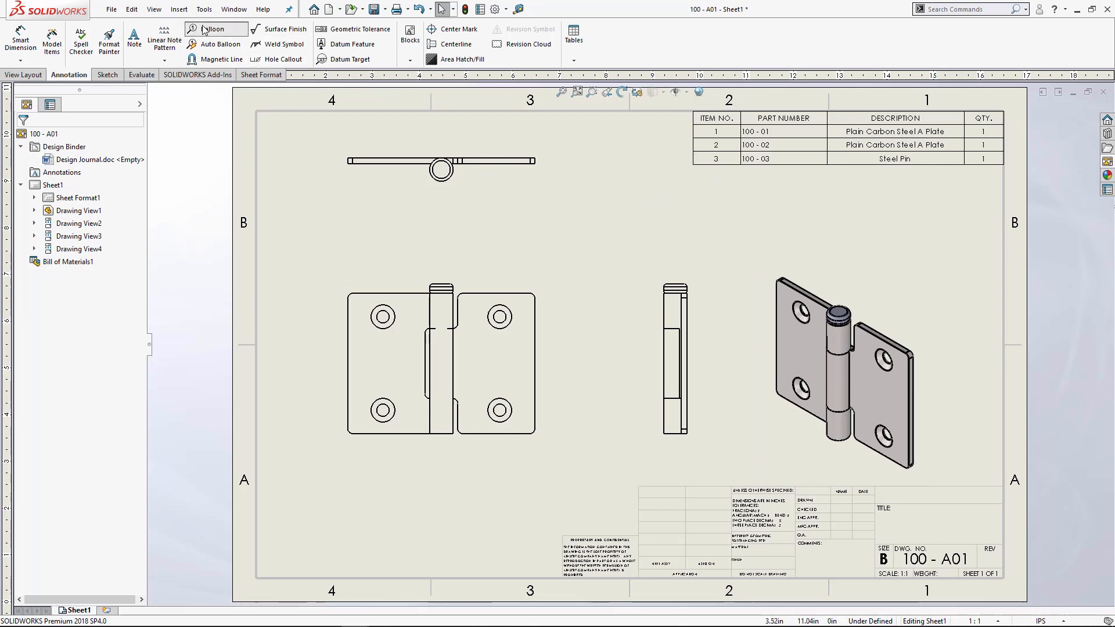
# Add circular item-number balloons to both leaves and the pin in the isometric view
pyautogui.click(789, 299)
pyautogui.click(812, 234)
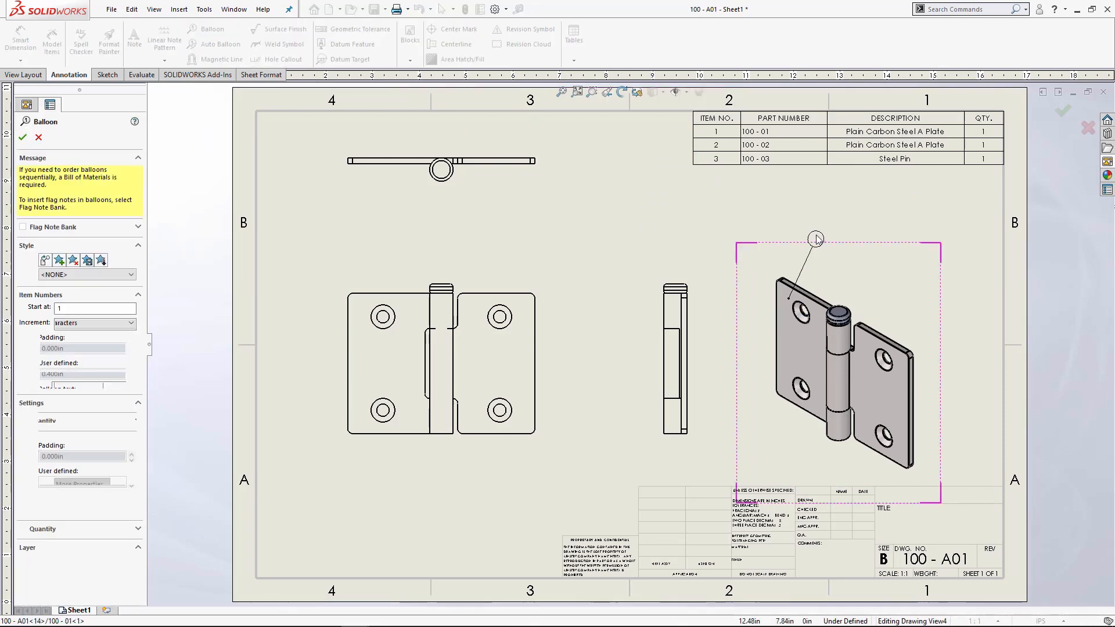
pyautogui.click(840, 310)
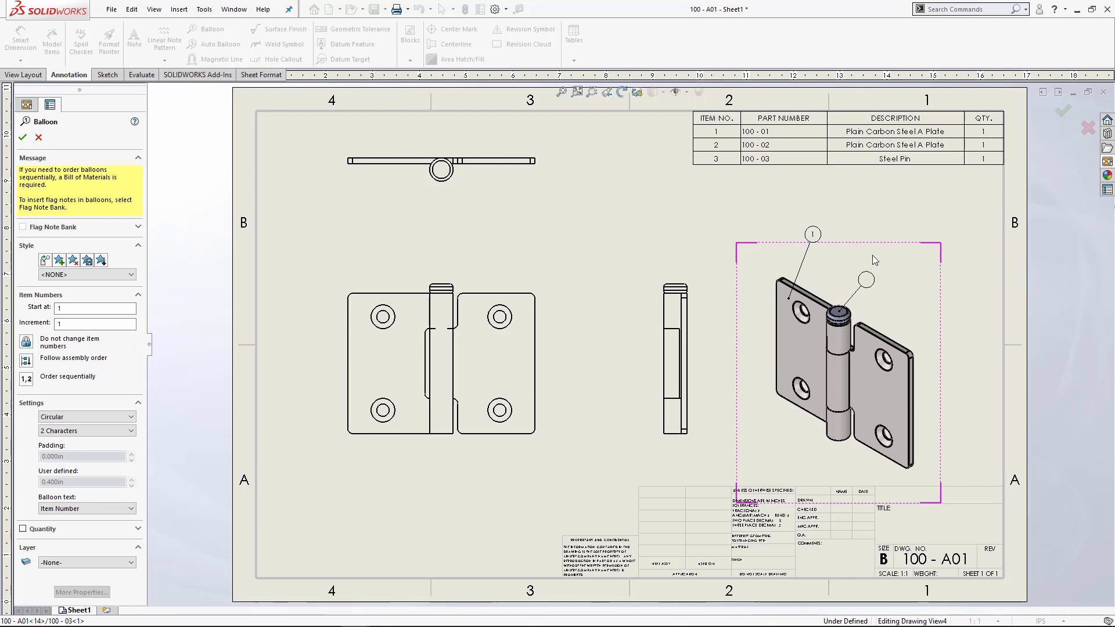
pyautogui.click(871, 251)
pyautogui.click(874, 343)
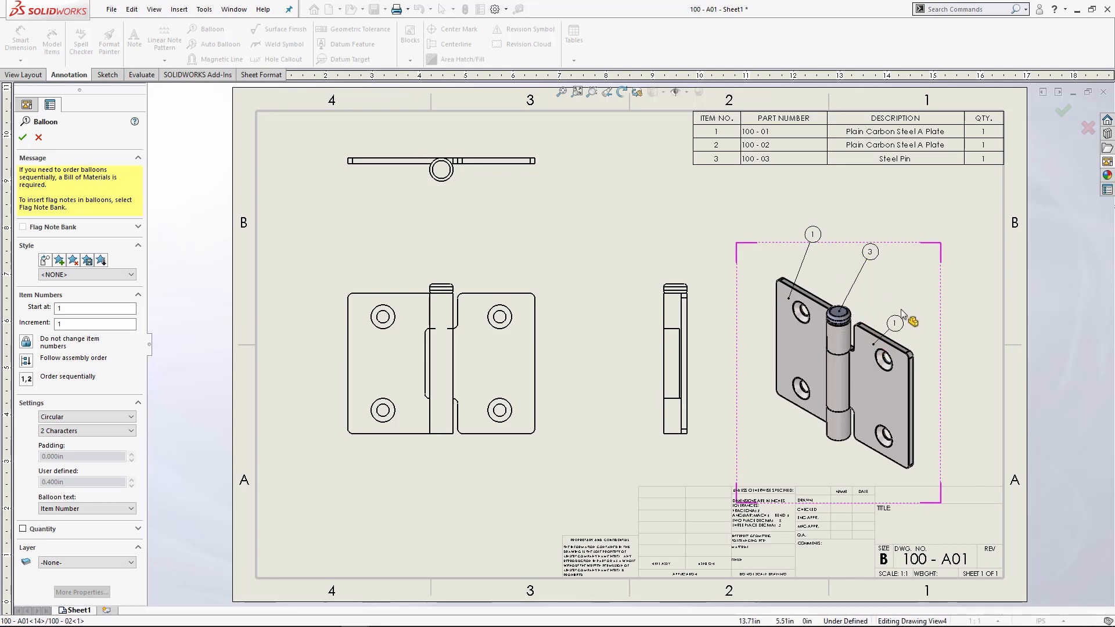
pyautogui.click(919, 281)
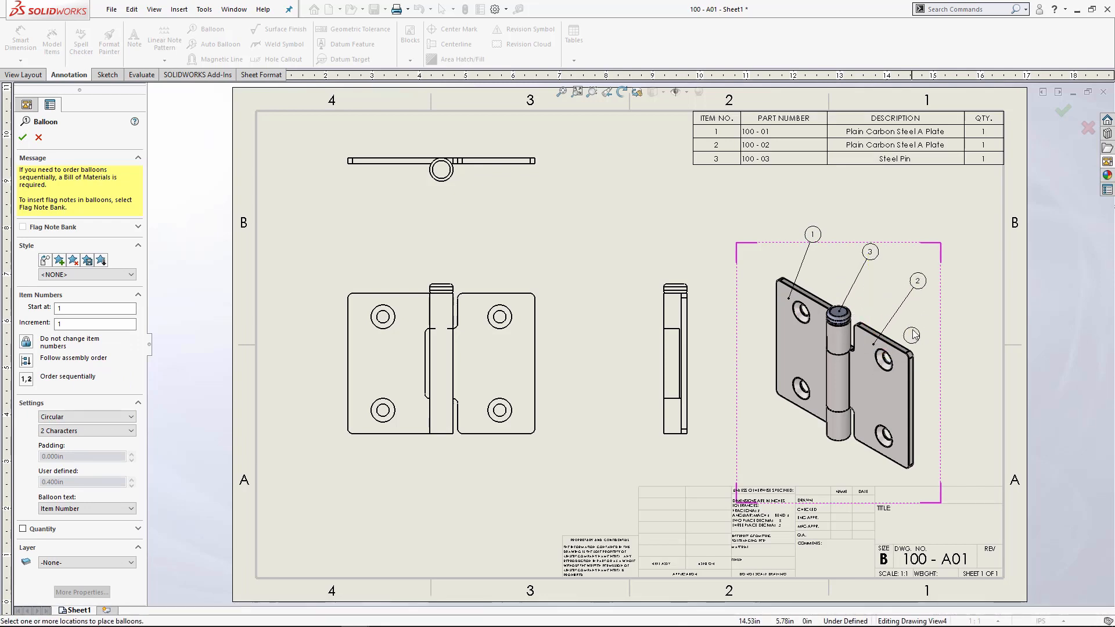
pyautogui.click(1064, 111)
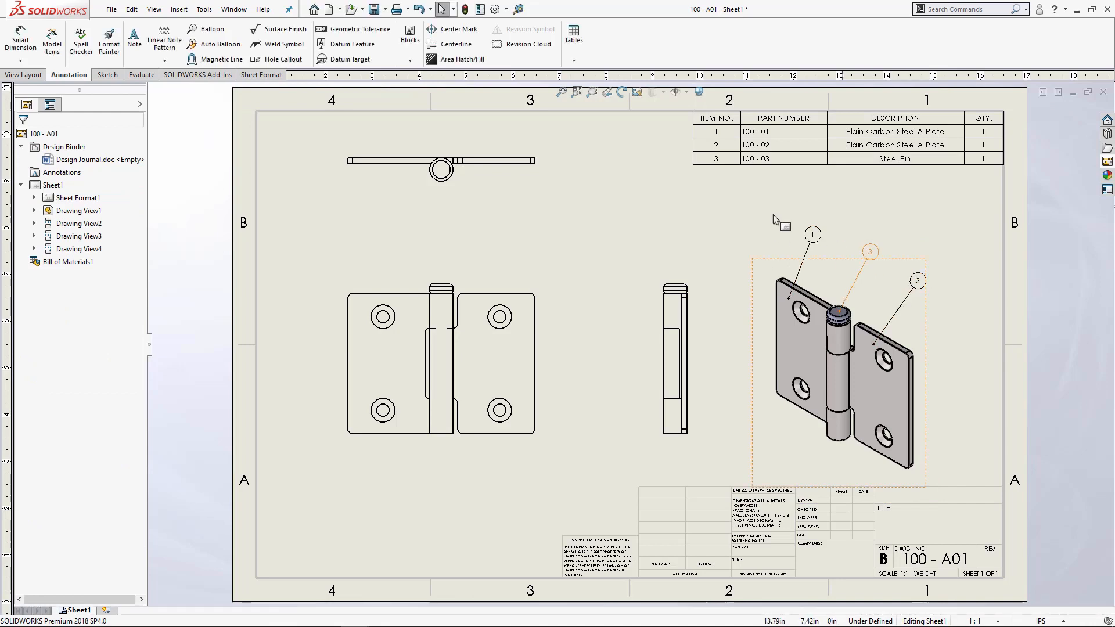
# Insert a short horizontal magnetic line, about 1.15 in long, through balloon 1 of the isometric view
pyautogui.click(205, 60)
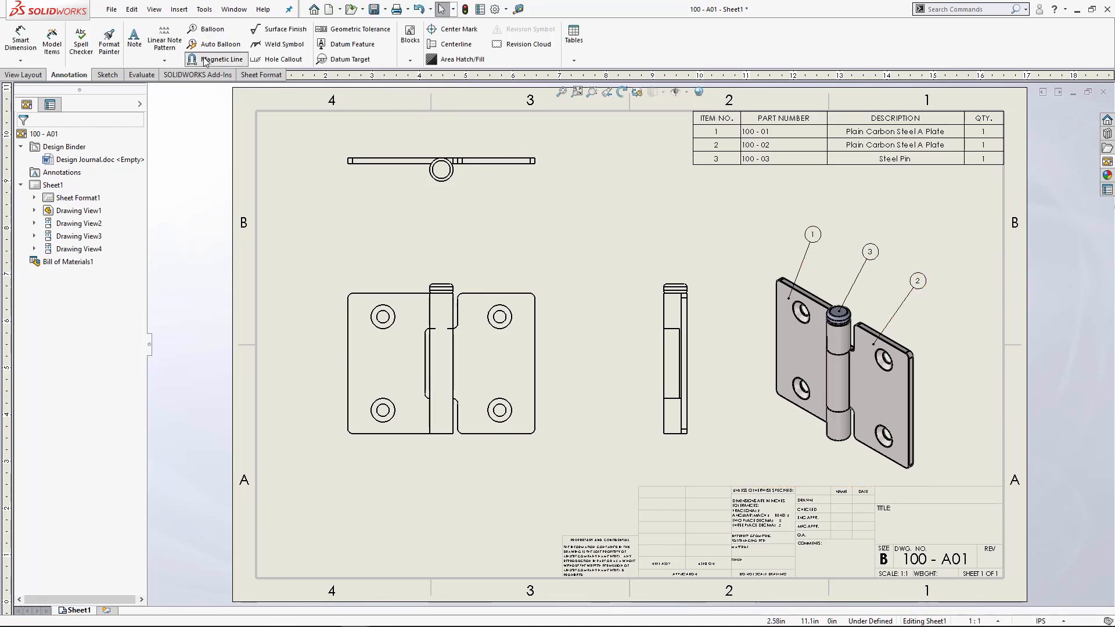
pyautogui.click(785, 227)
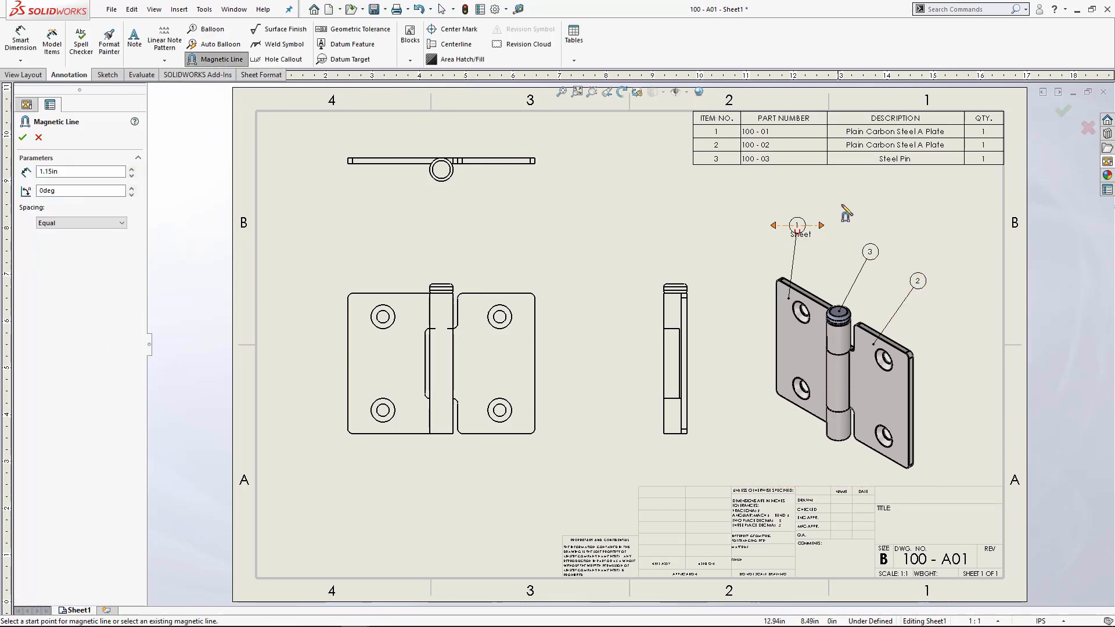
pyautogui.click(1064, 114)
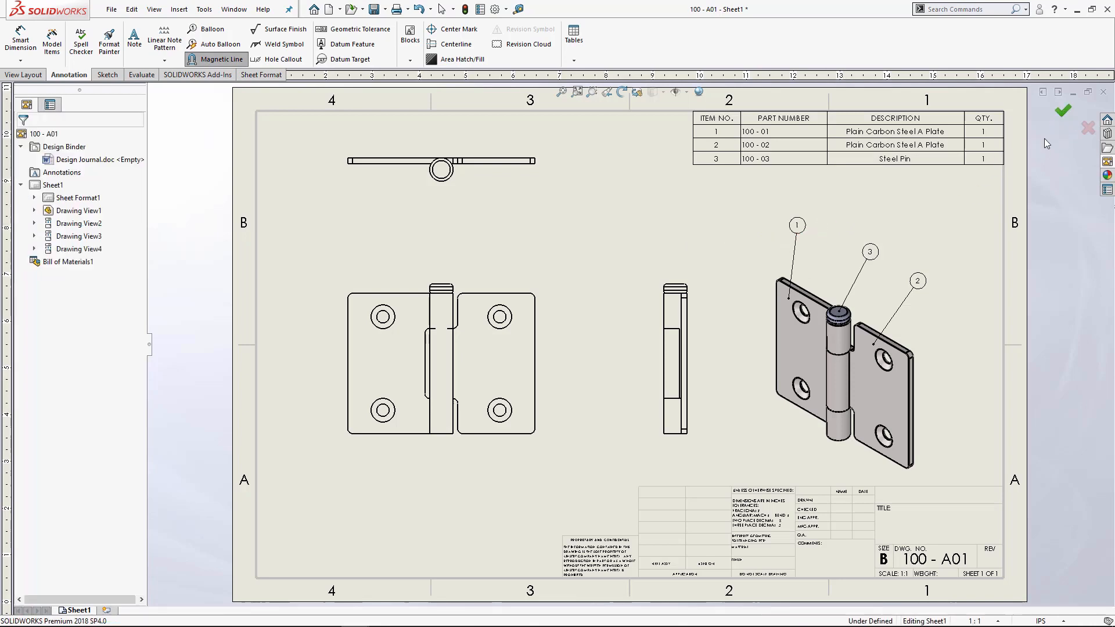
# Stretch and angle the magnetic line to about 3.39 in at 150 degrees above the isometric view, aligning all three balloons with equal spacing
pyautogui.click(798, 226)
pyautogui.scroll(2, 838, 221)
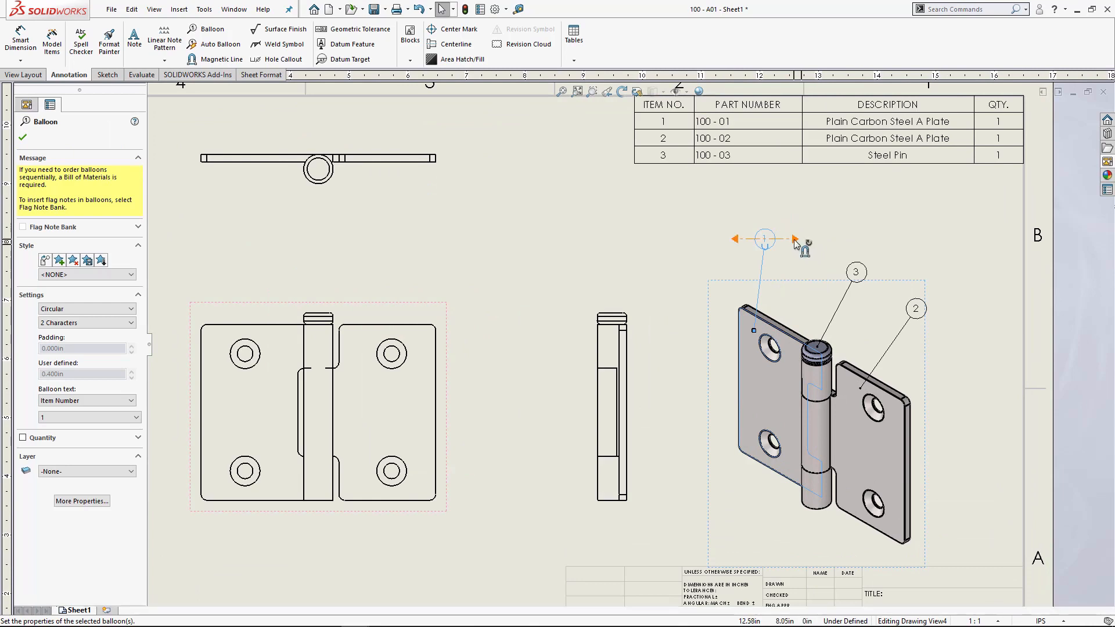
pyautogui.moveTo(799, 238); pyautogui.dragTo(927, 349)
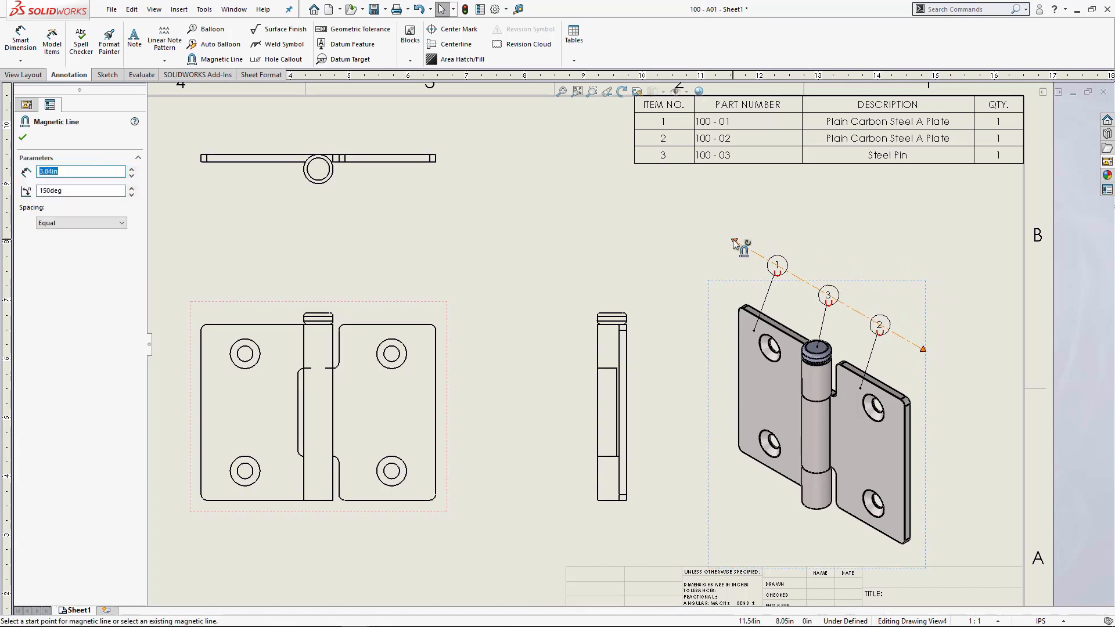
pyautogui.moveTo(733, 239); pyautogui.dragTo(756, 256)
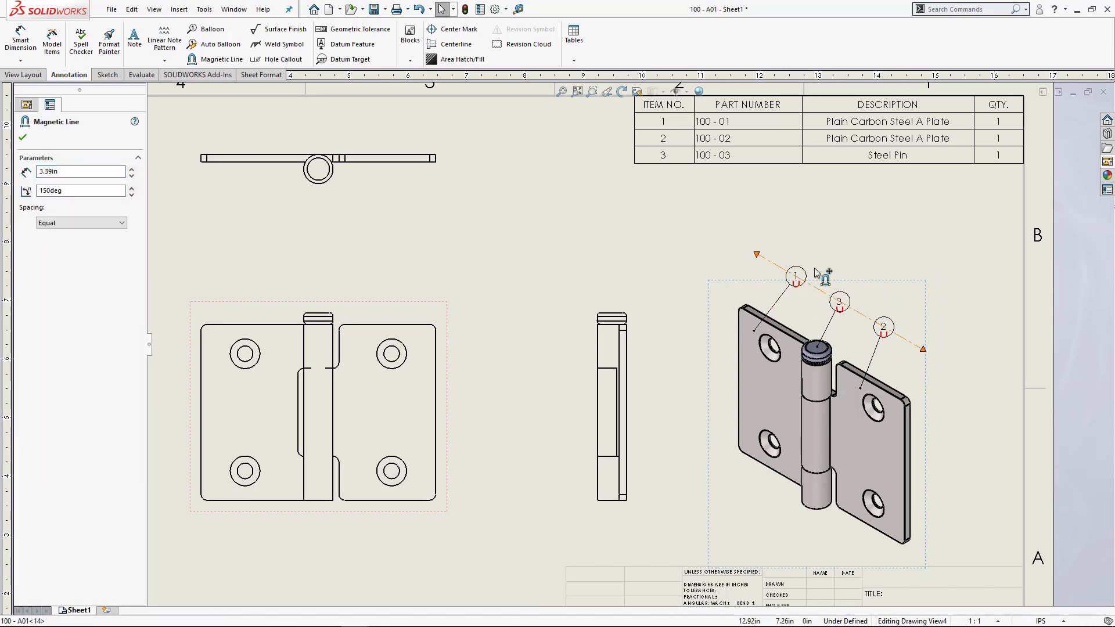
pyautogui.moveTo(816, 290); pyautogui.dragTo(826, 295)
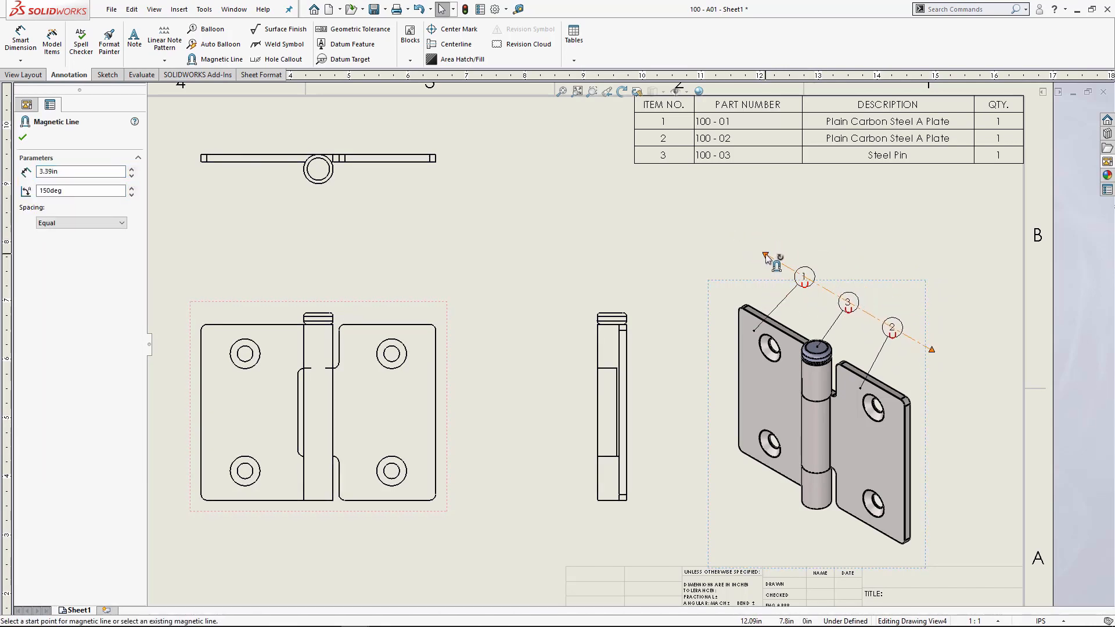
pyautogui.press('Escape')
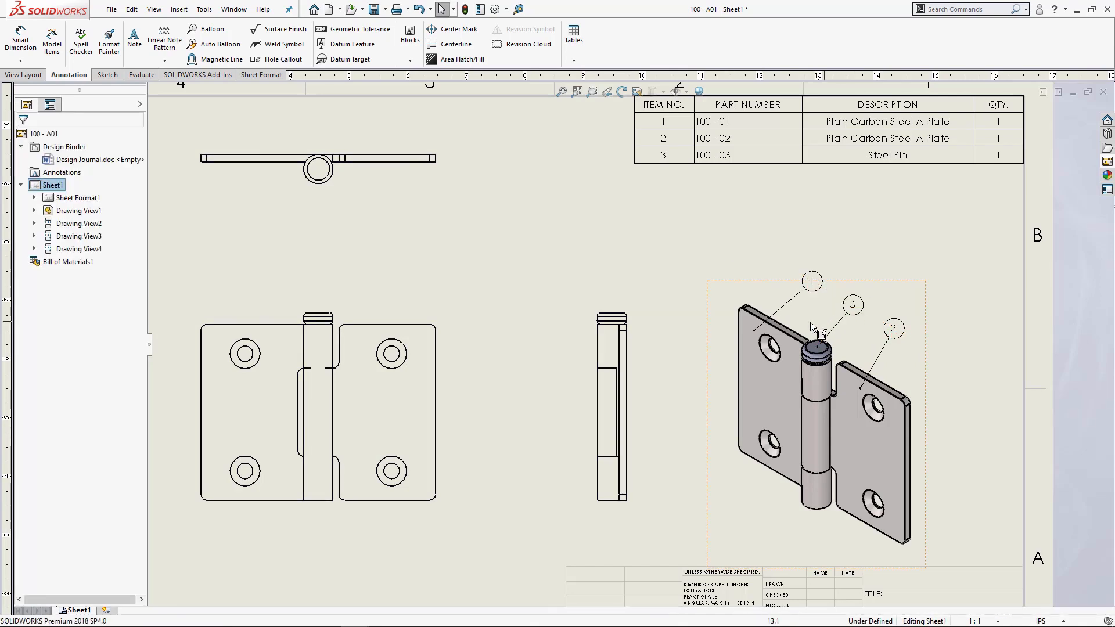
# Dimension the hinge's overall width below the front view and its leaf height beside it
pyautogui.press('f')
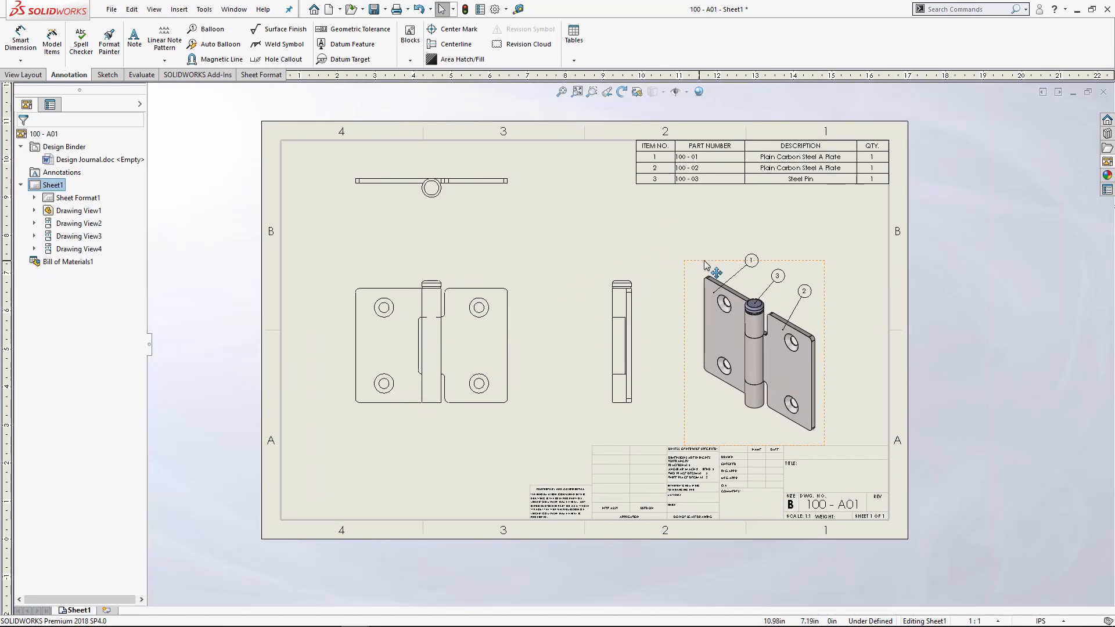
pyautogui.click(20, 38)
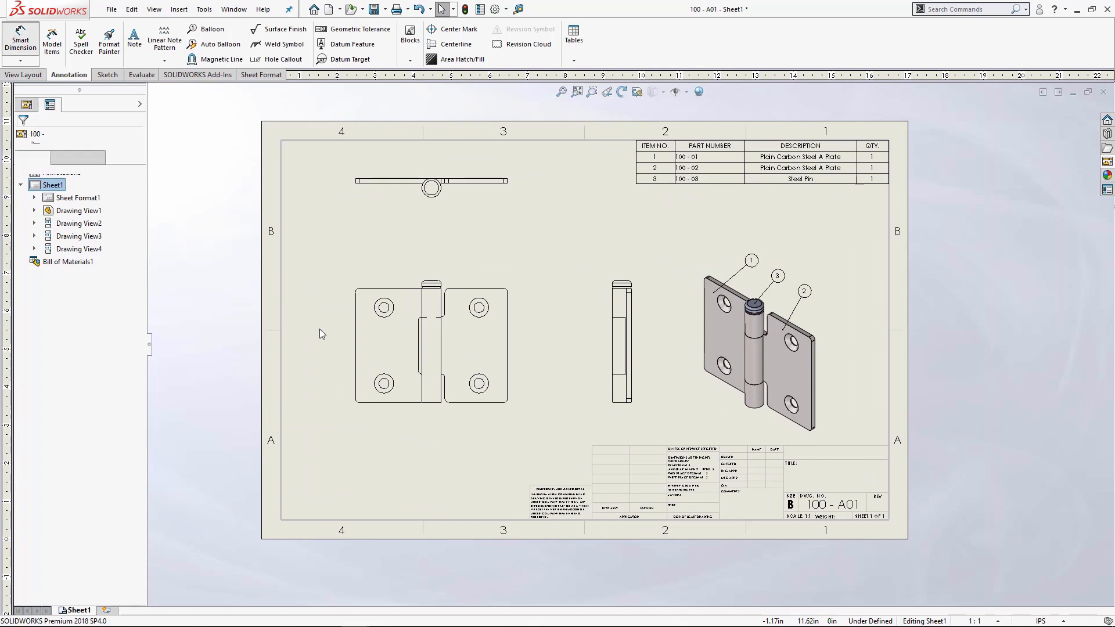
pyautogui.click(356, 340)
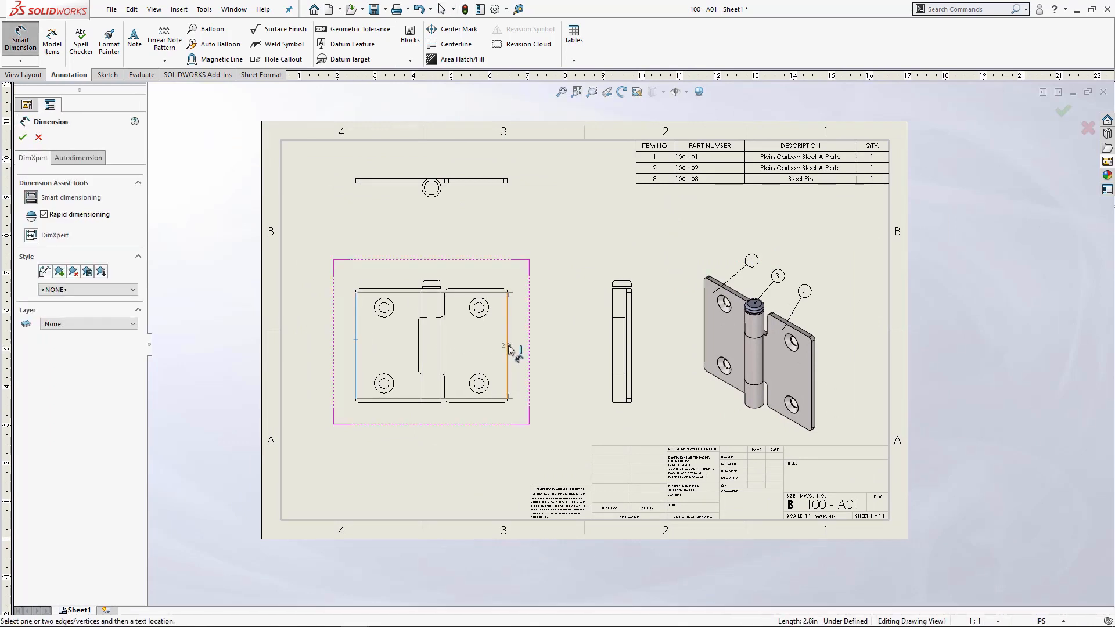
pyautogui.click(508, 347)
pyautogui.click(430, 429)
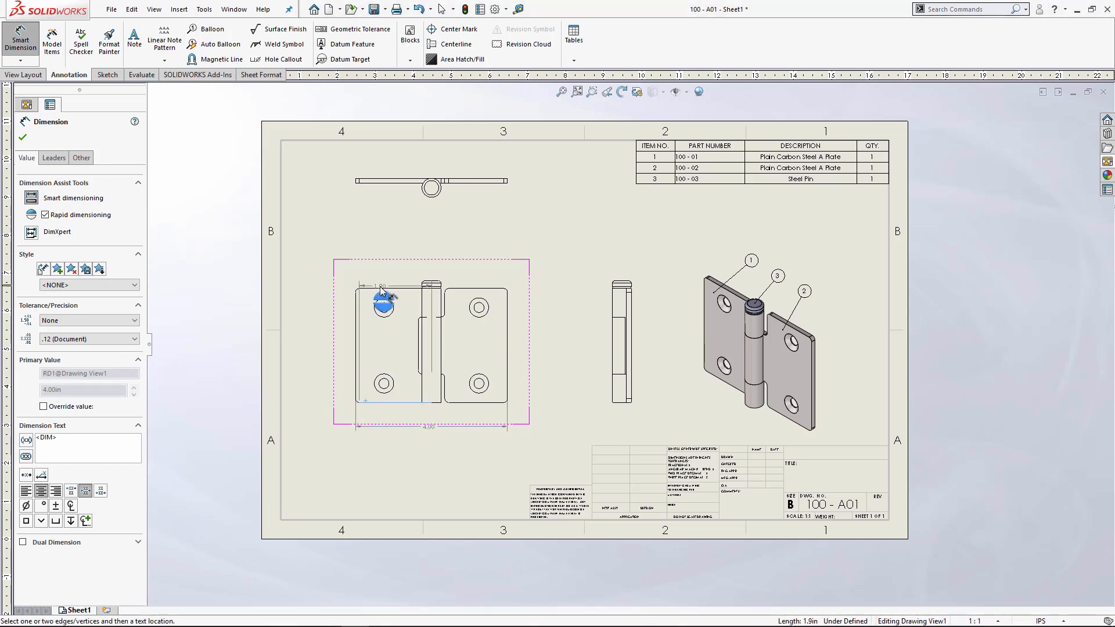
pyautogui.click(383, 288)
pyautogui.click(324, 337)
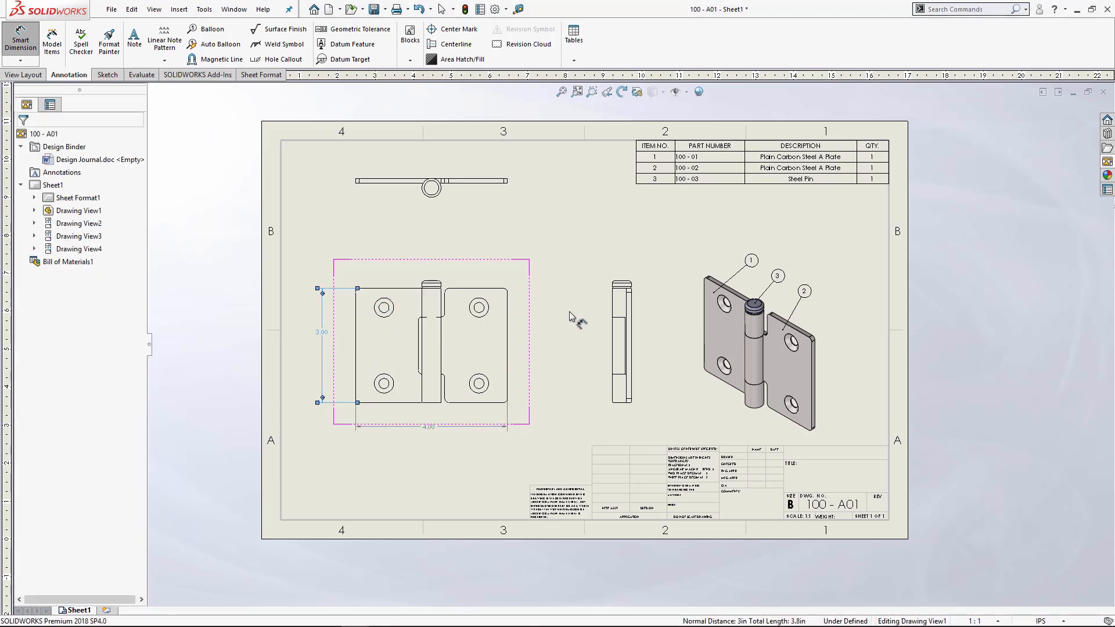
# Dimension the hinge's overall height including the pin head in the side view, and leave the Smart Dimension tool
pyautogui.scroll(-3, 634, 280)
pyautogui.click(604, 286)
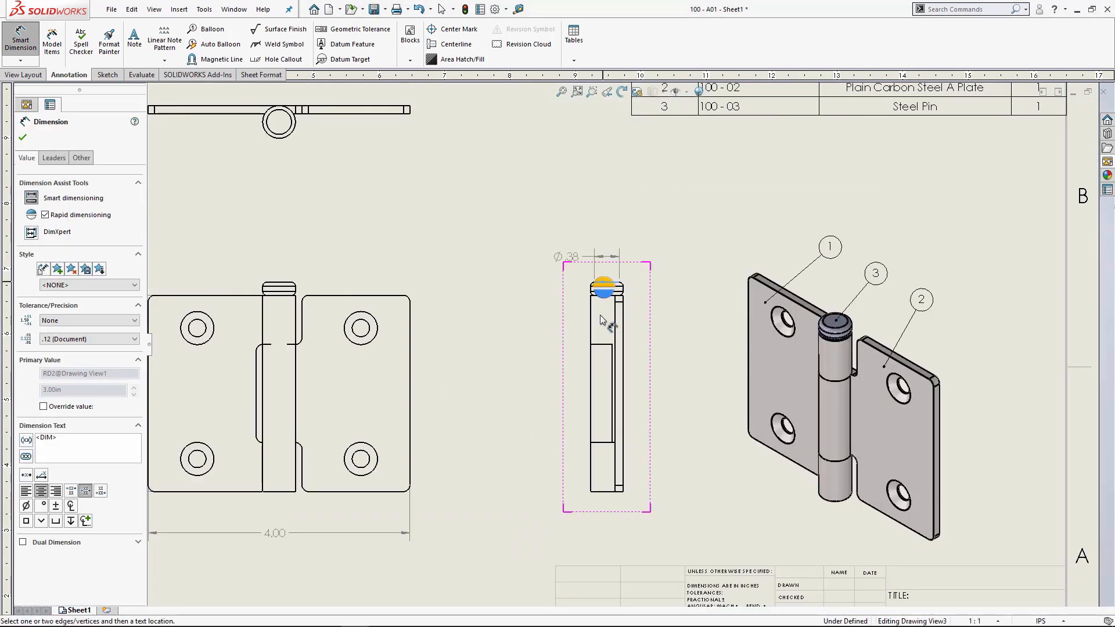
pyautogui.click(607, 493)
pyautogui.click(546, 383)
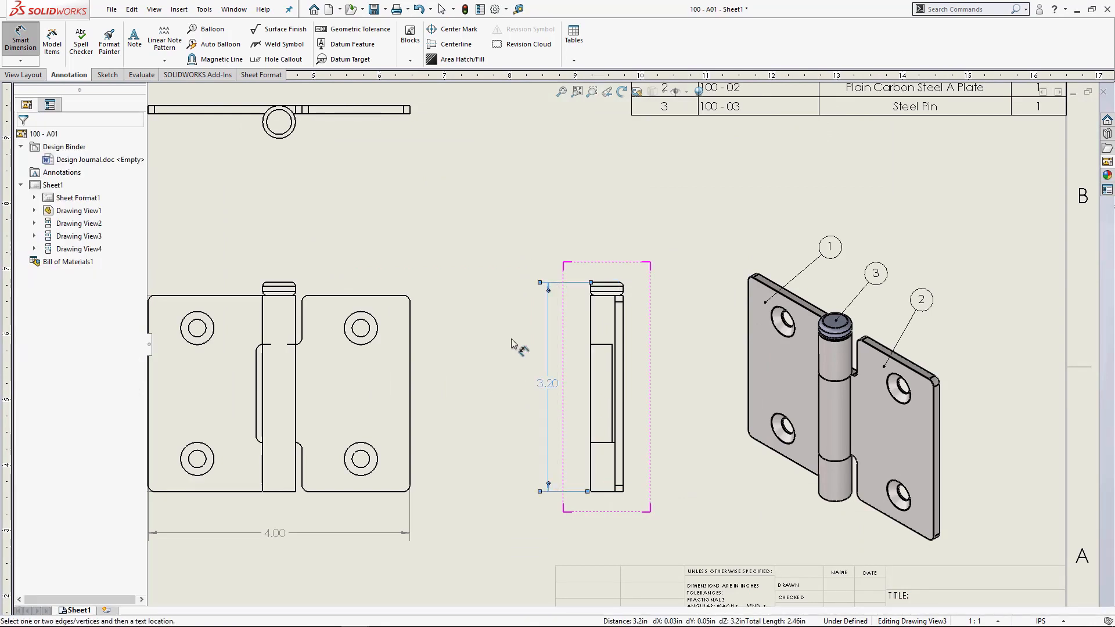
pyautogui.press('f')
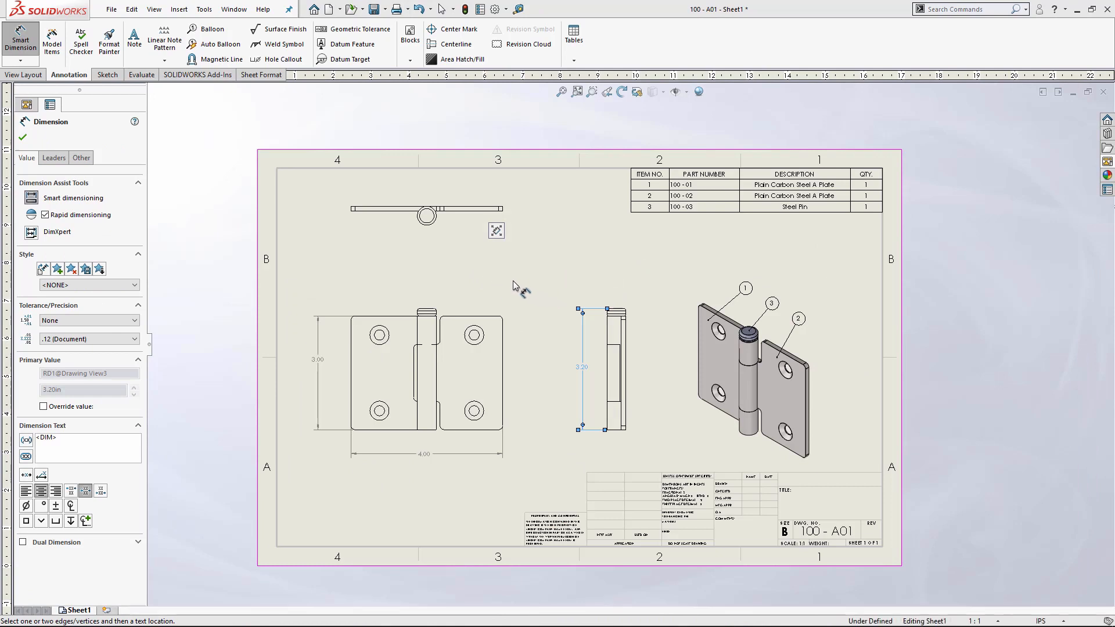
pyautogui.rightClick(539, 270)
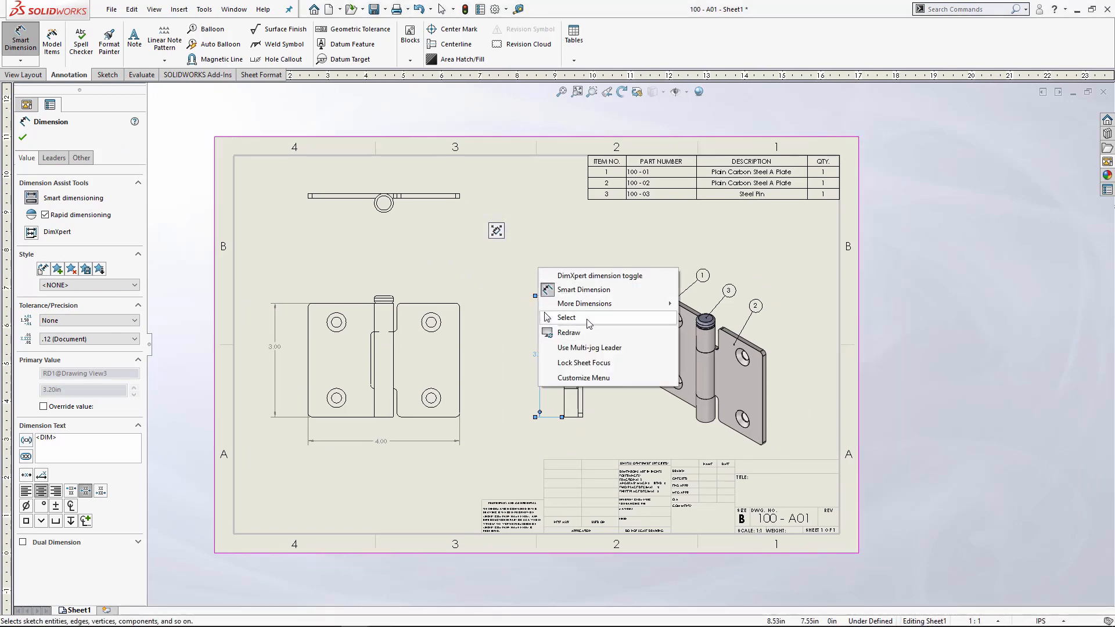
pyautogui.click(558, 317)
pyautogui.press('Escape')
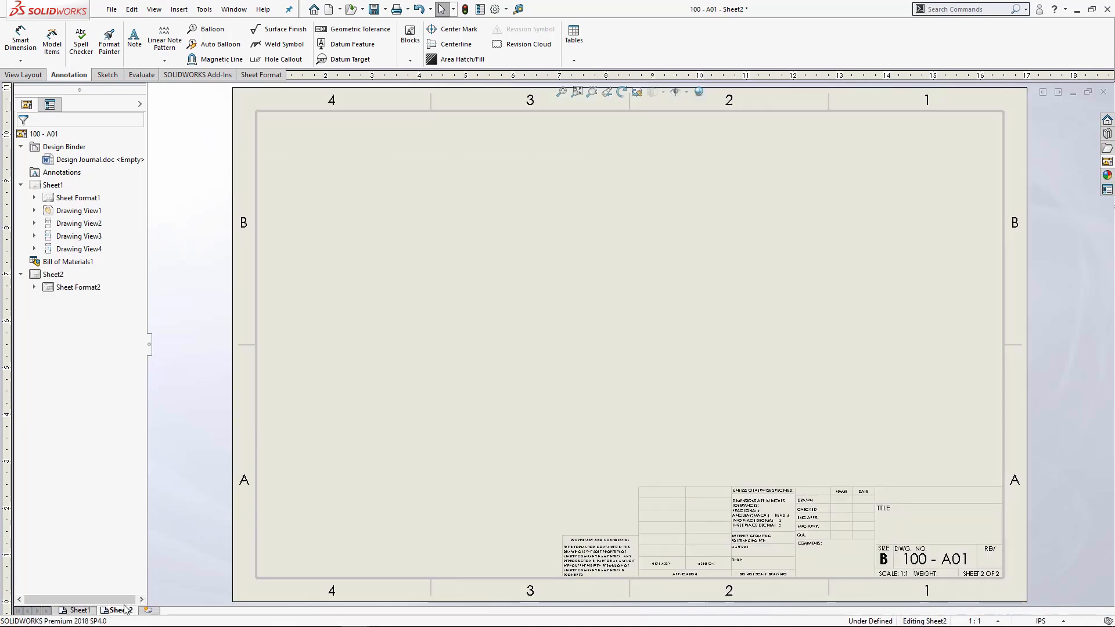
# Load the views of part 100 - 01 for placement on the empty Sheet2
pyautogui.moveTo(577, 322); pyautogui.dragTo(536, 327, button='middle')
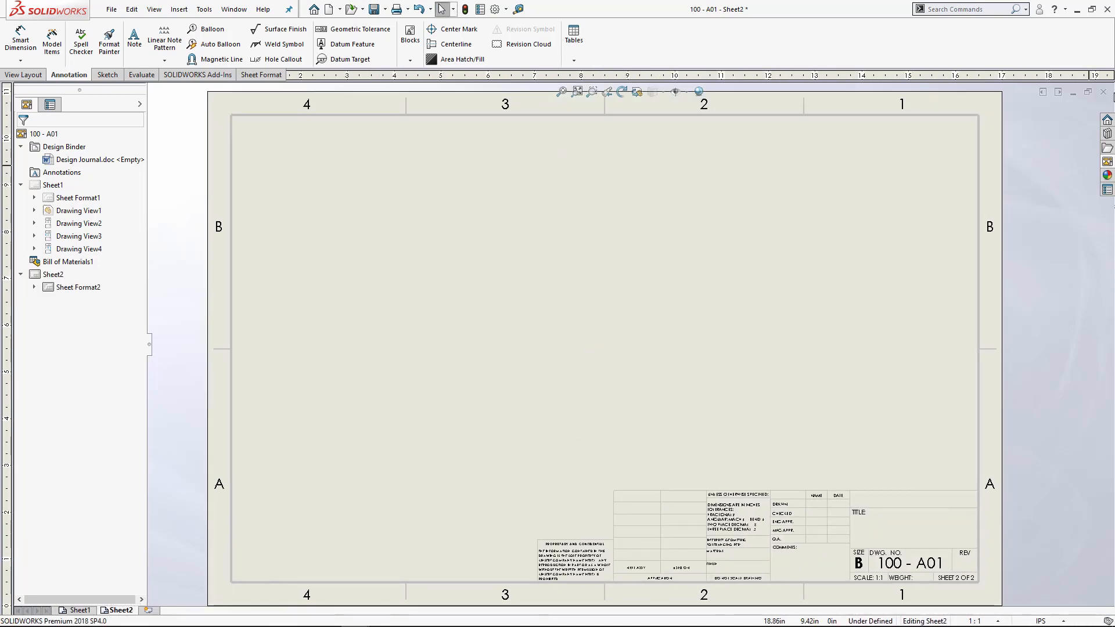
pyautogui.click(1107, 161)
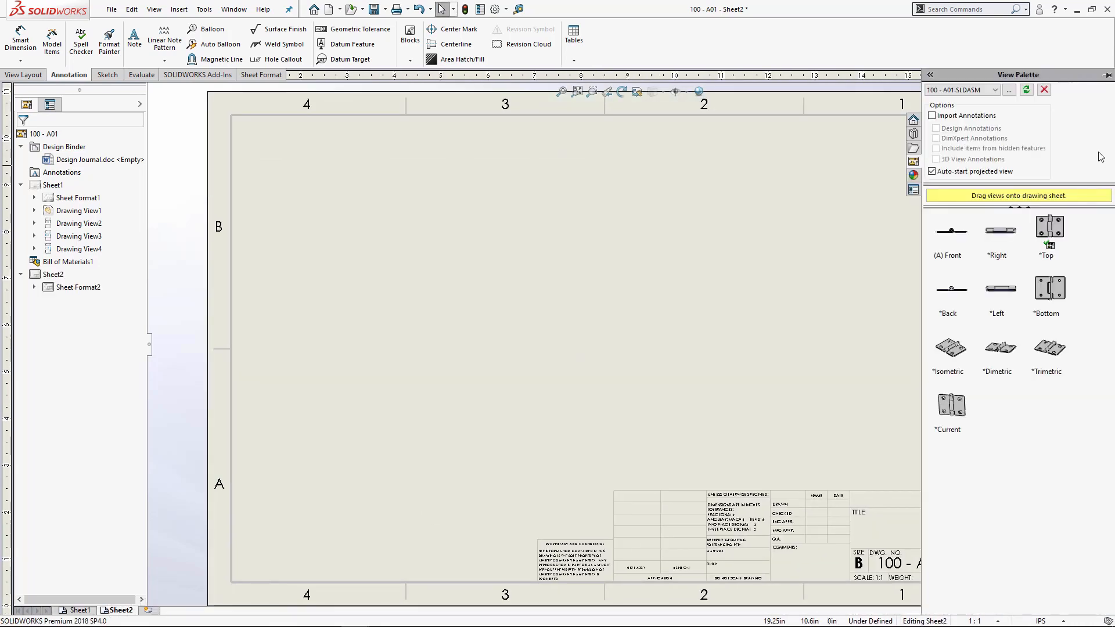
pyautogui.click(986, 89)
pyautogui.click(956, 114)
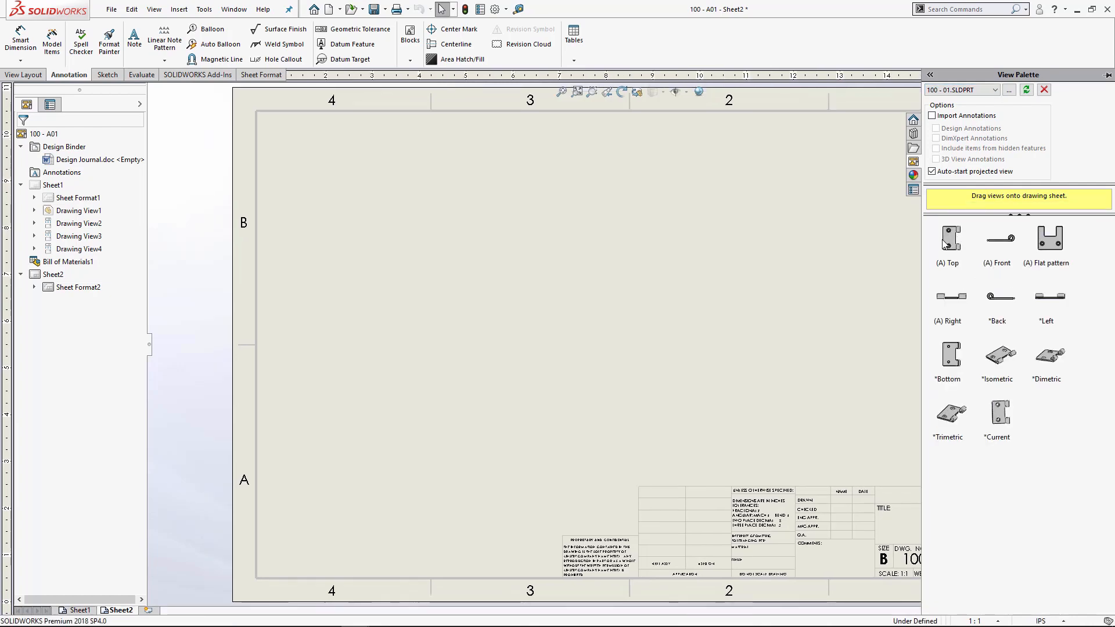
# Place the Top view of the leaf with projected views above and beside it plus an isometric view, and save the drawing
pyautogui.moveTo(949, 236)
pyautogui.mouseDown()
pyautogui.moveTo(651, 287)
pyautogui.moveTo(425, 352)
pyautogui.moveTo(440, 394)
pyautogui.mouseUp()
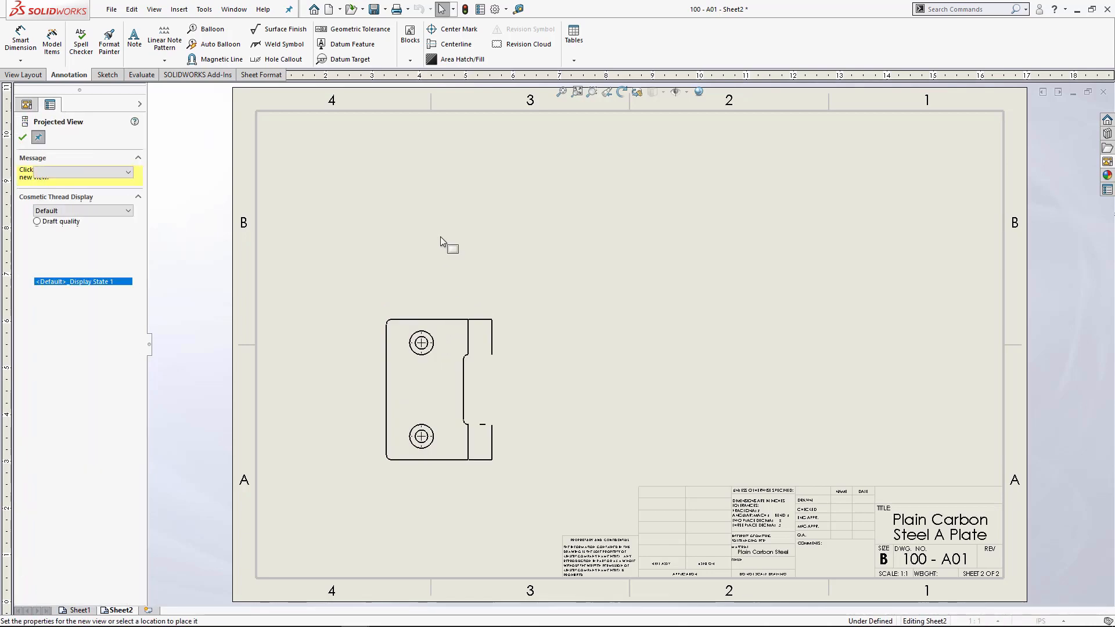
pyautogui.click(438, 202)
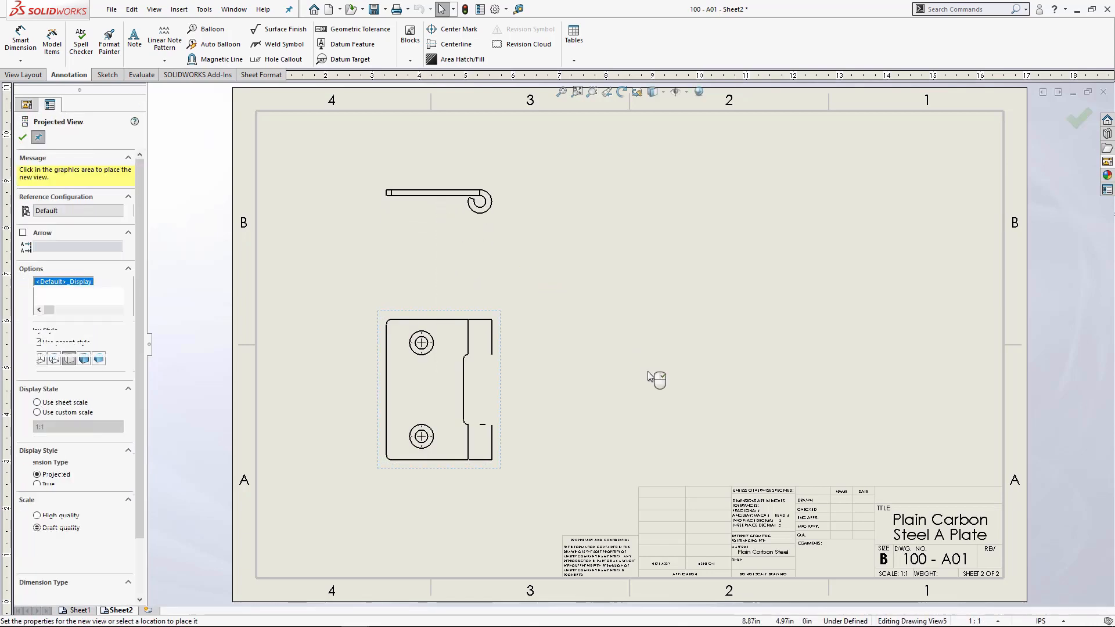
pyautogui.click(655, 385)
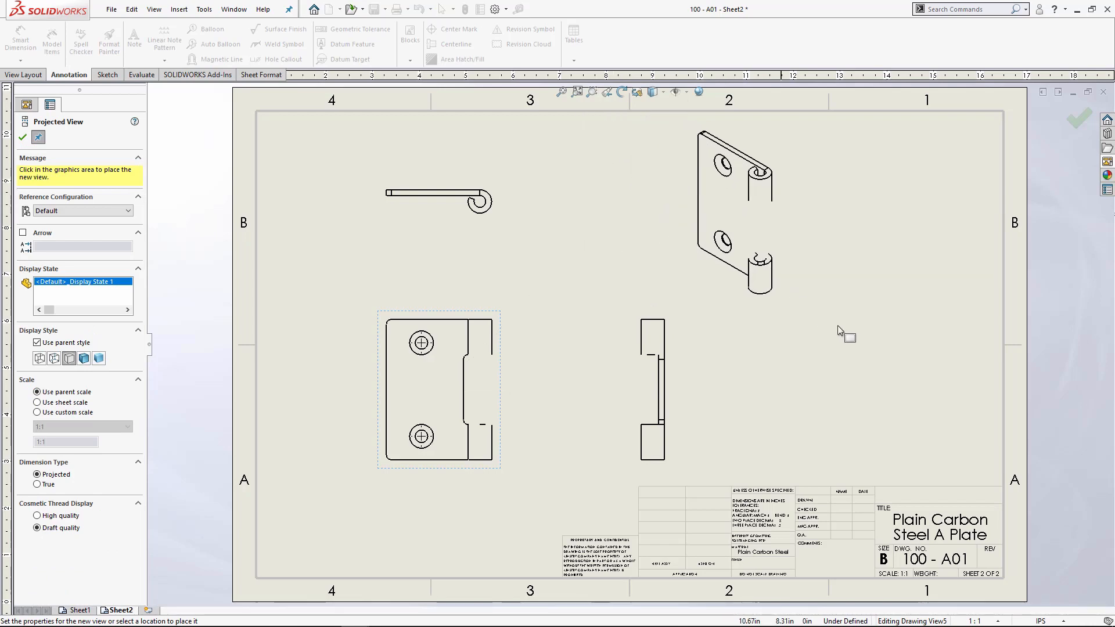
pyautogui.click(852, 315)
pyautogui.press('Escape')
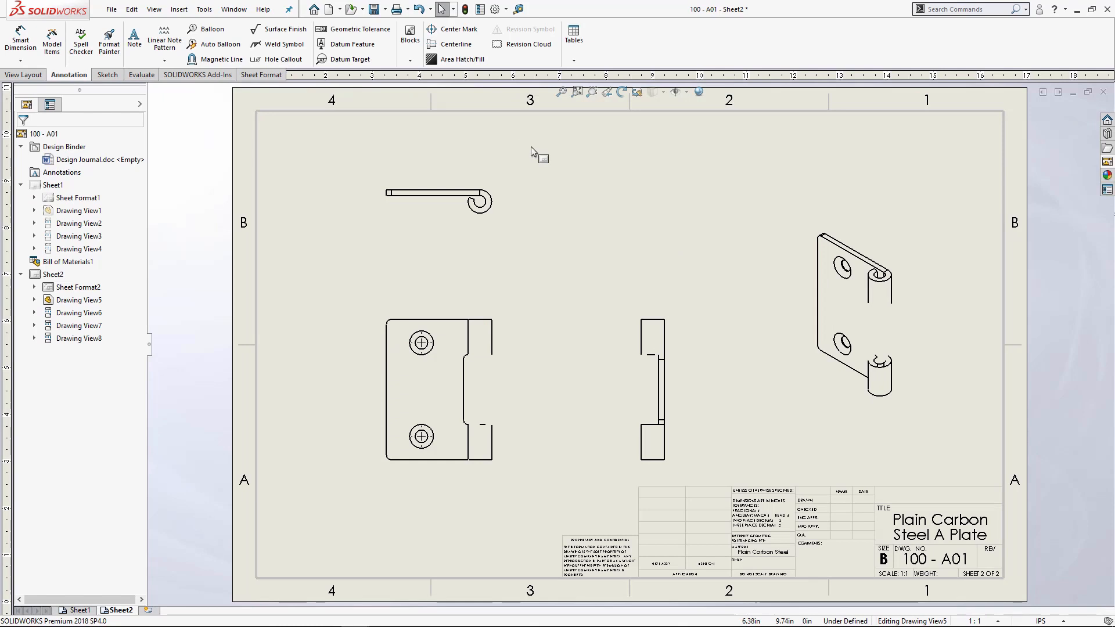
pyautogui.hotkey('ctrl', 's')
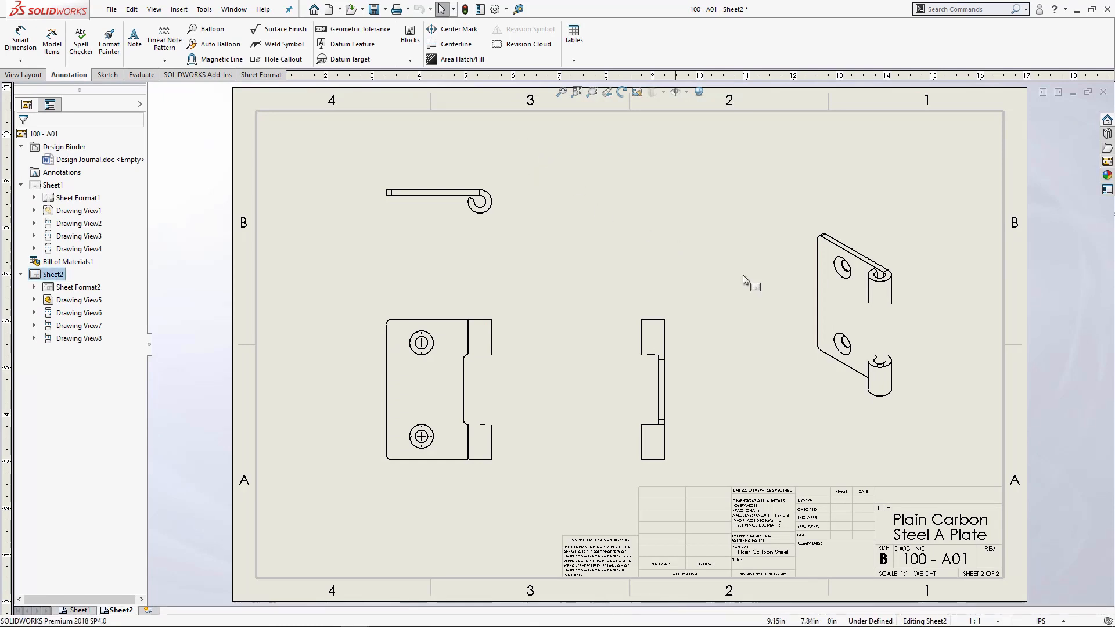
# Display the leaf's isometric view shaded with edges
pyautogui.click(813, 315)
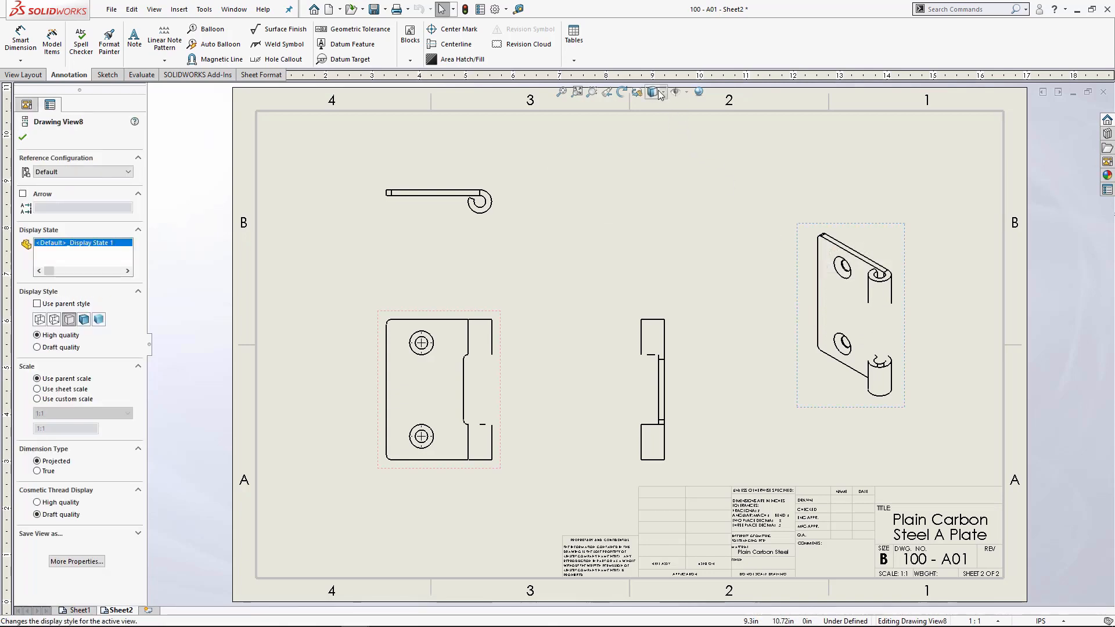
pyautogui.click(666, 95)
pyautogui.click(658, 114)
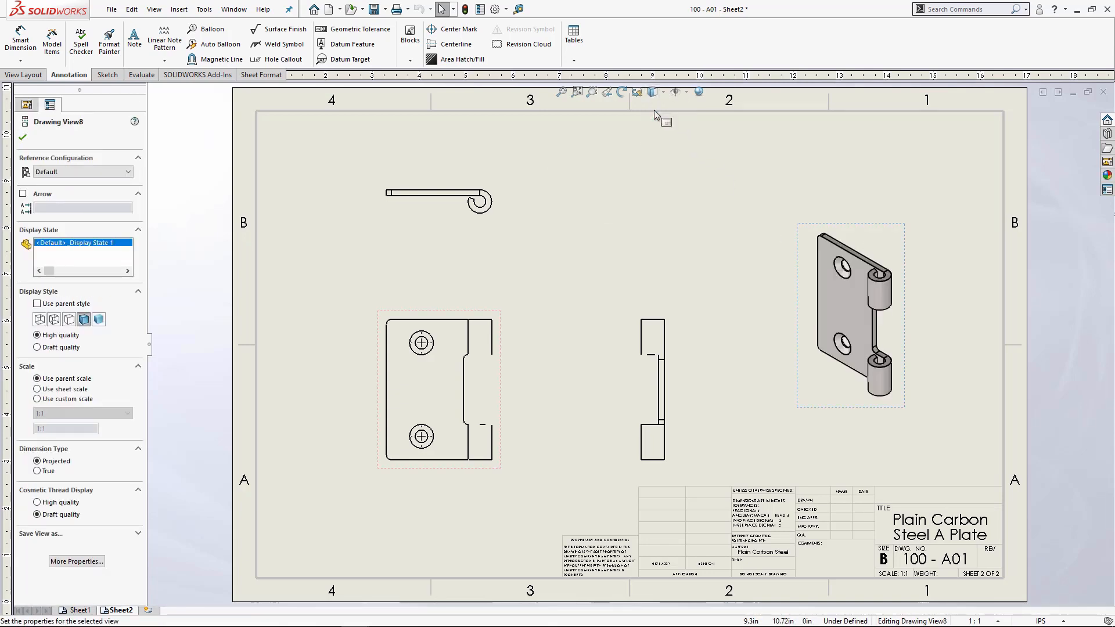
pyautogui.click(579, 207)
# Show hidden lines in the leaf's main view and move that view slightly up the sheet
pyautogui.click(454, 319)
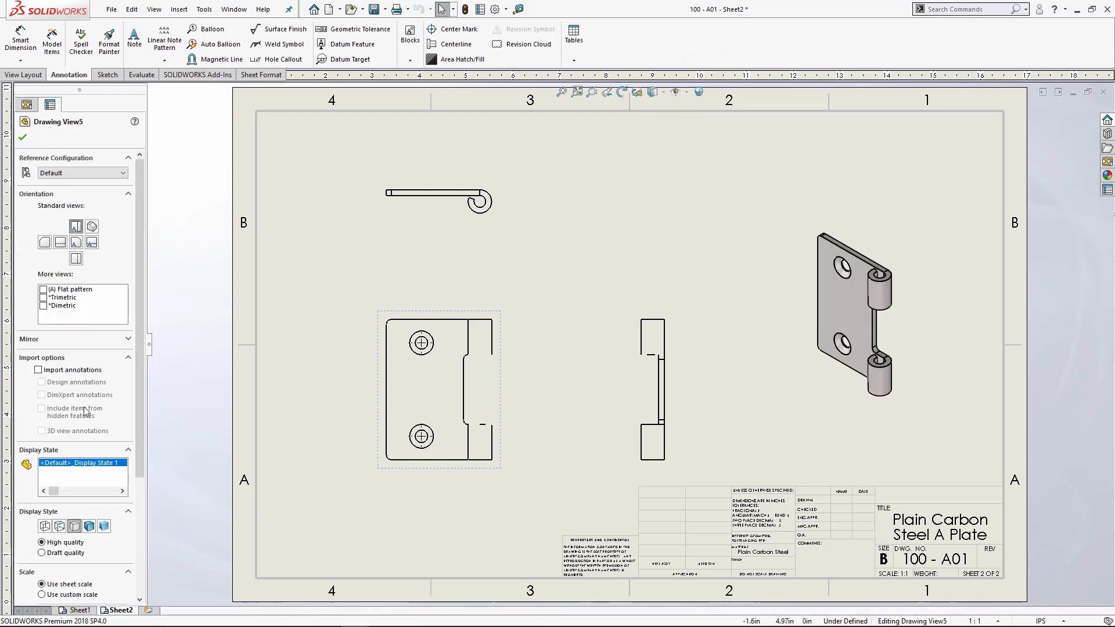
pyautogui.click(60, 526)
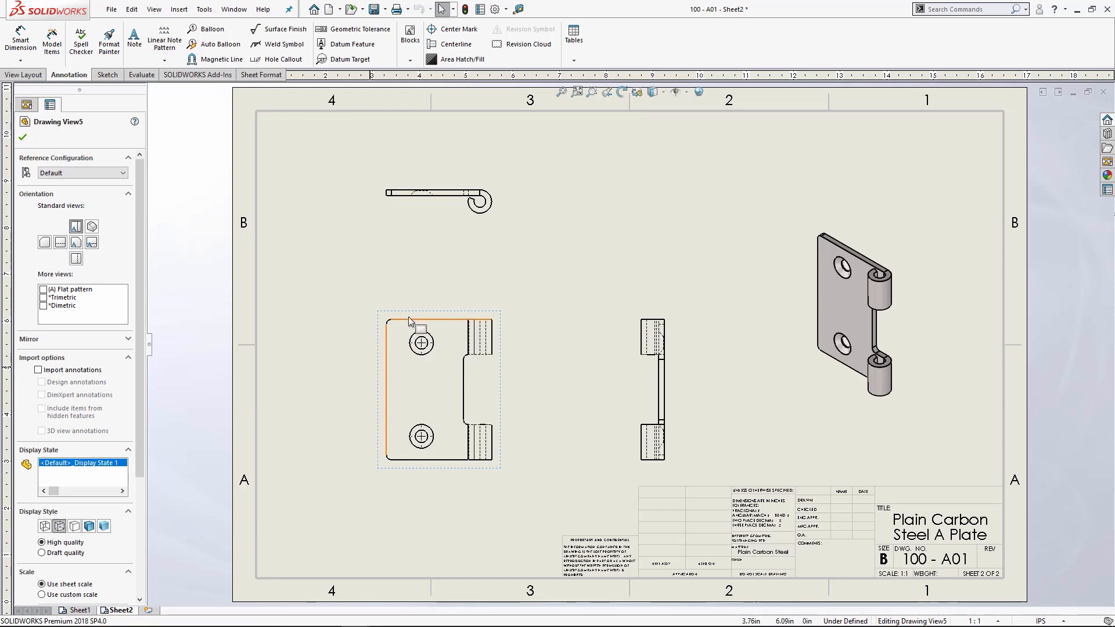
pyautogui.moveTo(418, 319); pyautogui.dragTo(421, 279)
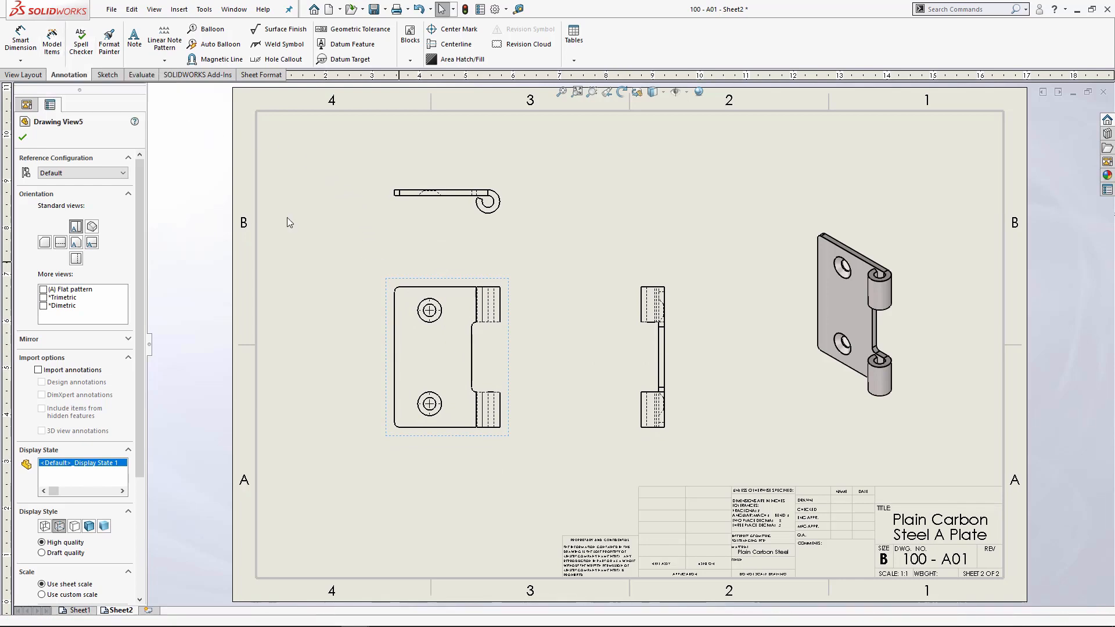
# Import the entire model's marked dimensions, hole wizard locations and hole callouts into all views, eliminating duplicates
pyautogui.click(52, 45)
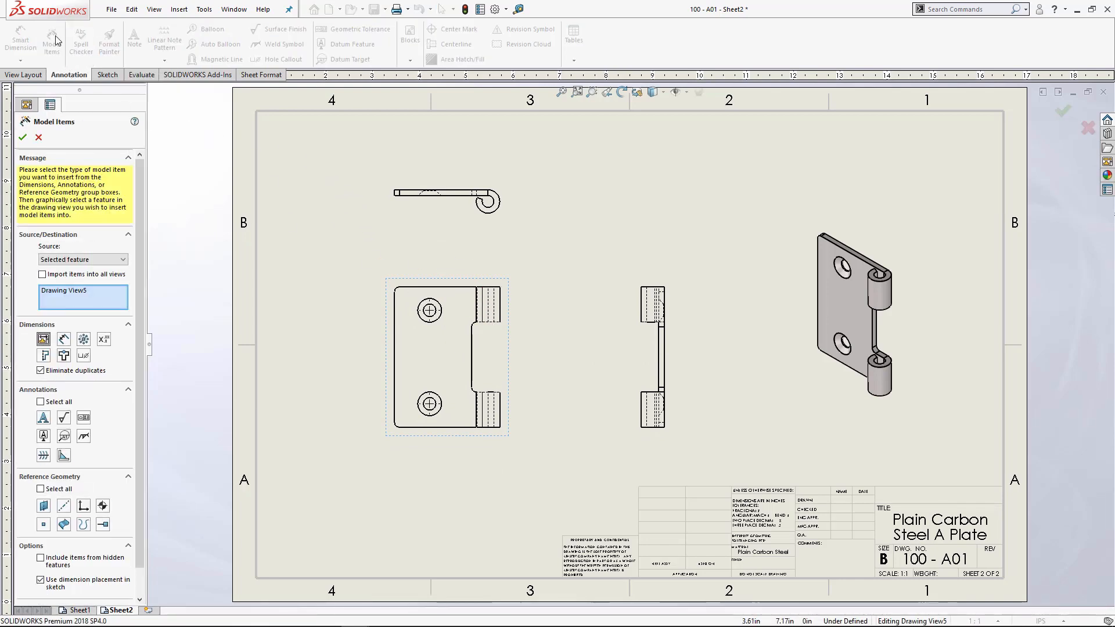
pyautogui.click(88, 262)
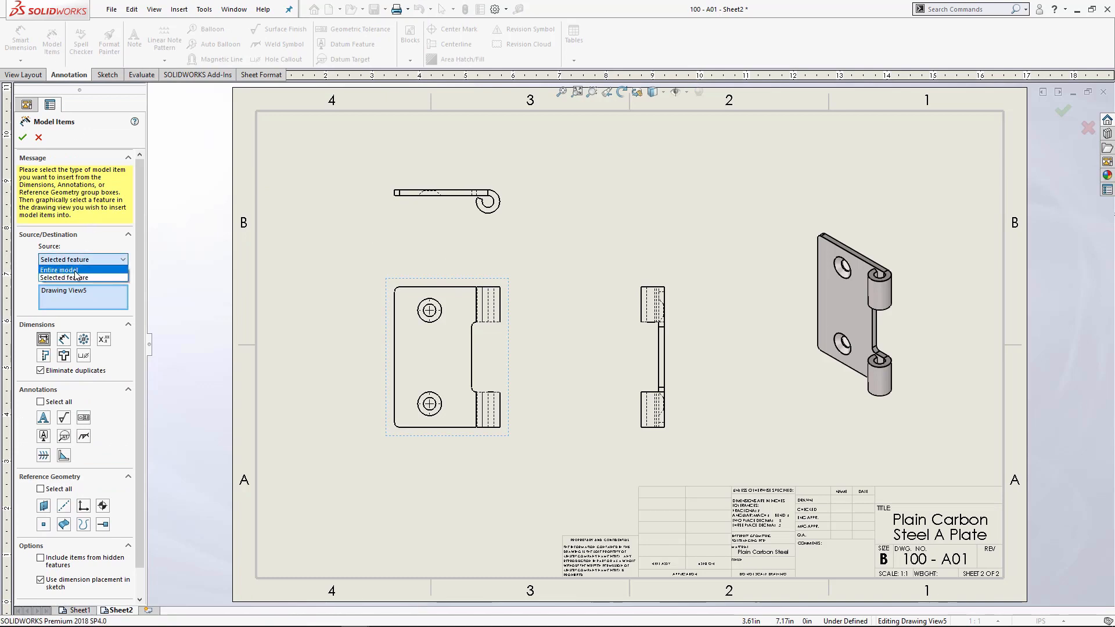
pyautogui.click(72, 269)
pyautogui.click(47, 274)
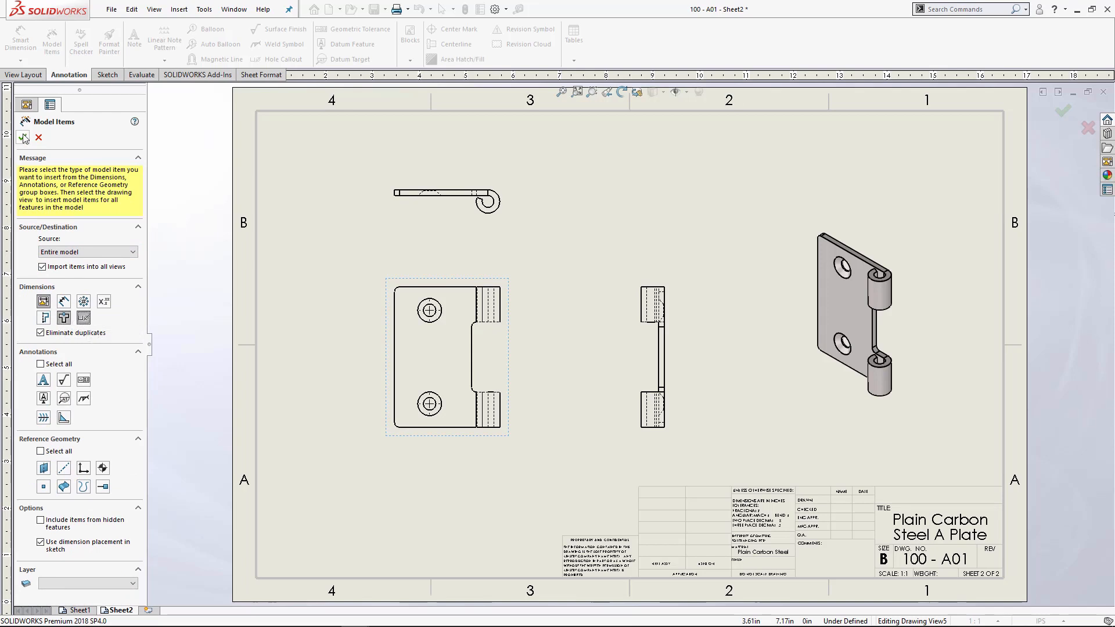
pyautogui.press('Return')
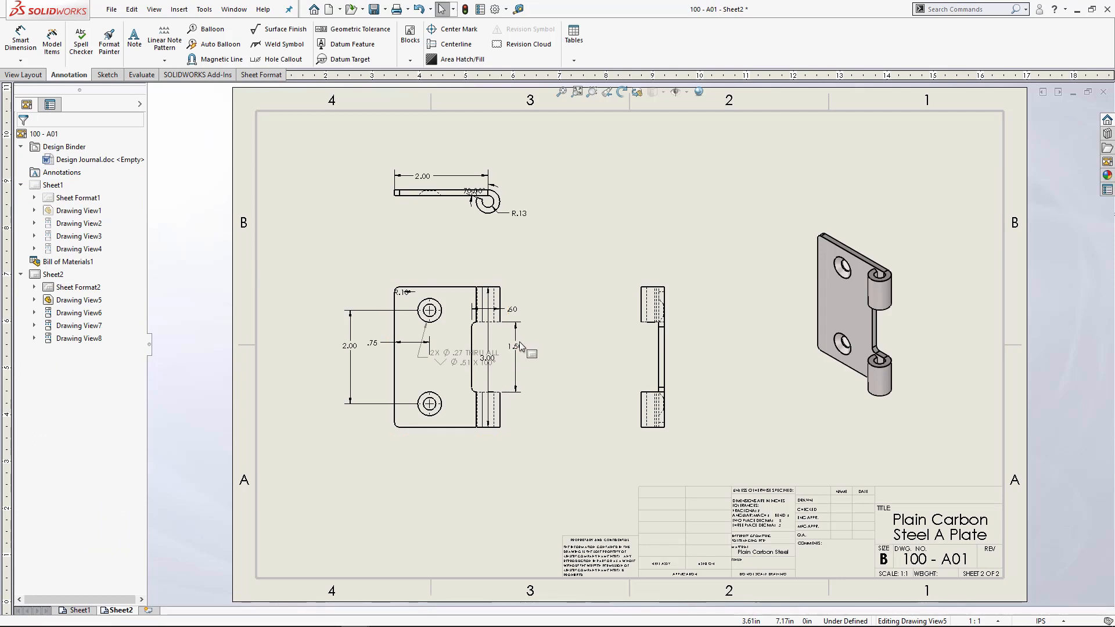
# Move the main view's hole callout and R.10 corner radius outside the leaf's upper-left corner and the 2.00 hole spacing further outward
pyautogui.scroll(1, 466, 343)
pyautogui.moveTo(454, 360)
pyautogui.mouseDown()
pyautogui.moveTo(442, 287)
pyautogui.moveTo(336, 234)
pyautogui.mouseUp()
pyautogui.scroll(-1, 334, 268)
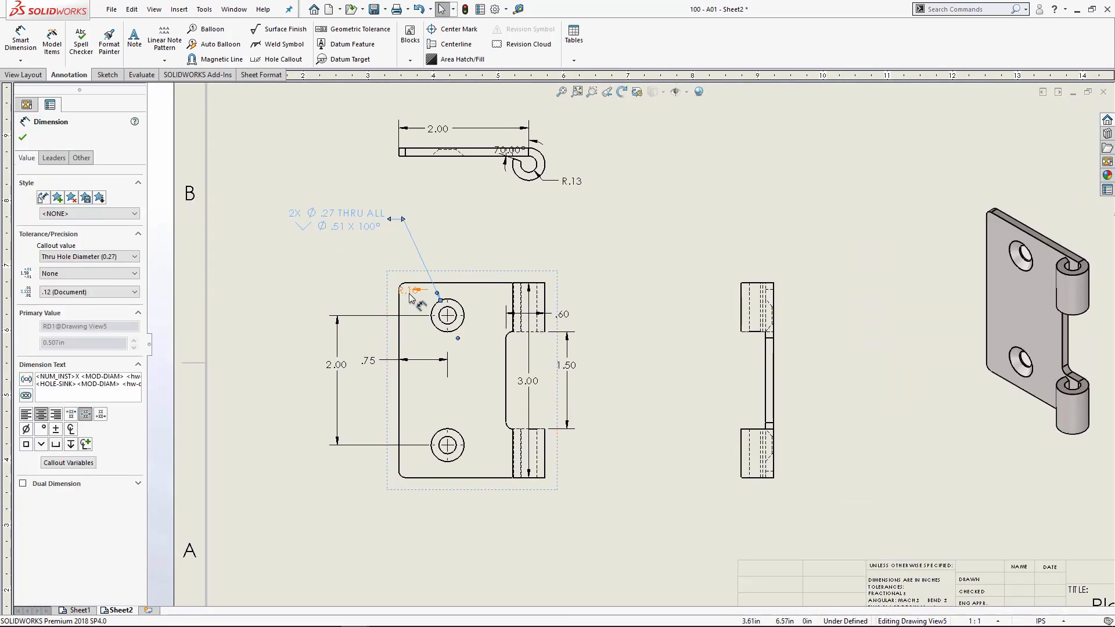
pyautogui.moveTo(409, 298); pyautogui.dragTo(344, 279)
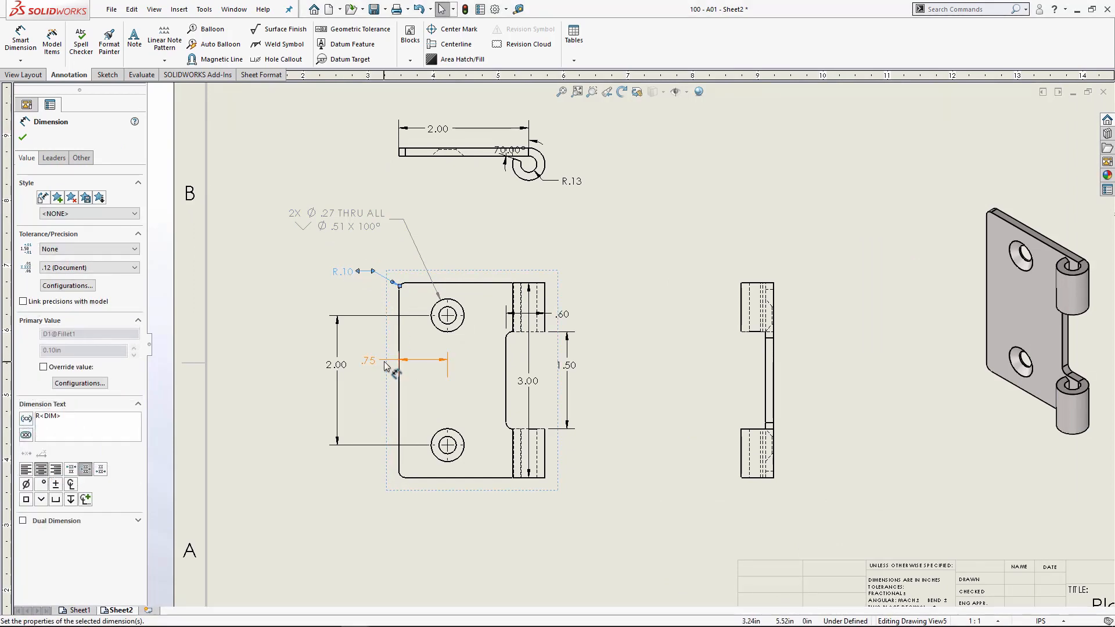
pyautogui.moveTo(343, 375); pyautogui.dragTo(327, 370)
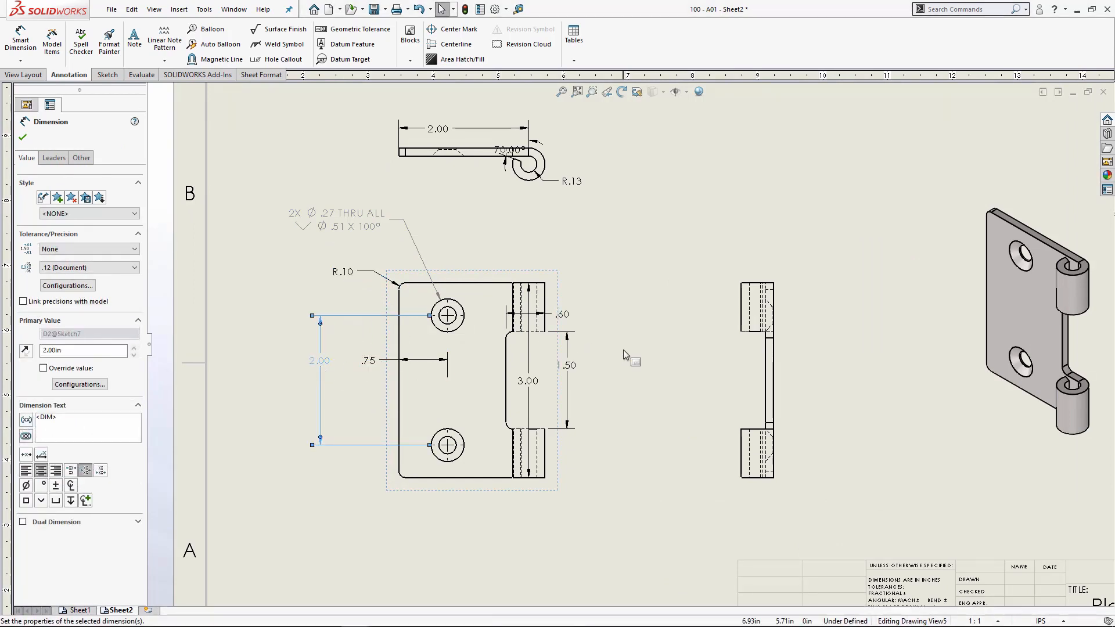
# Transfer the leaf's 3.00 height dimension from the main view to the outer side of the side view
pyautogui.click(530, 384)
pyautogui.moveTo(531, 385); pyautogui.dragTo(552, 383)
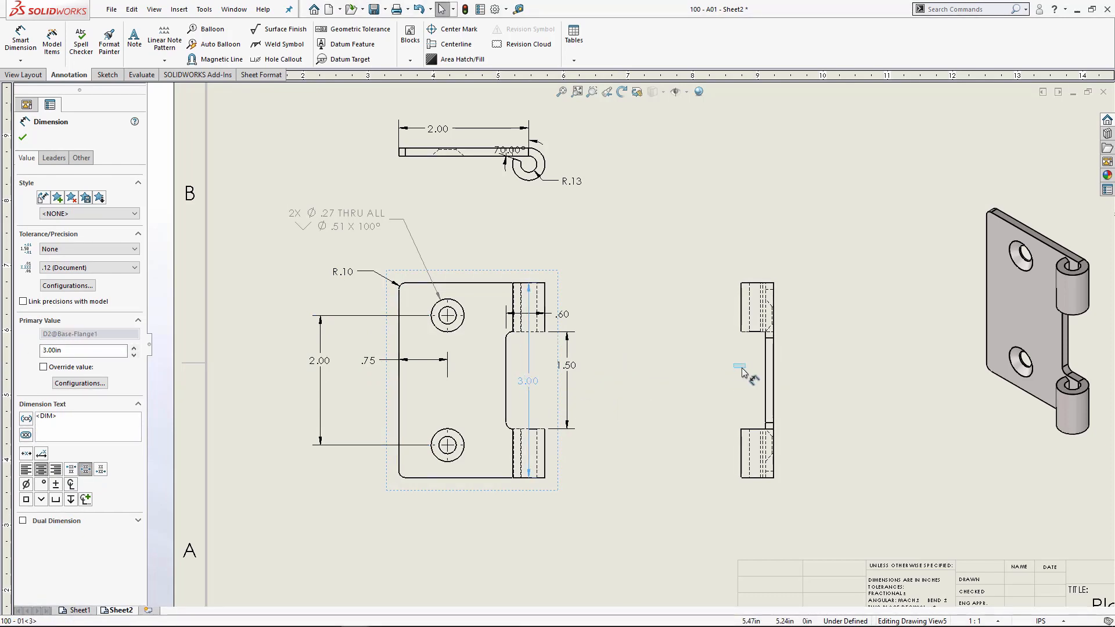
pyautogui.moveTo(742, 372); pyautogui.dragTo(811, 372)
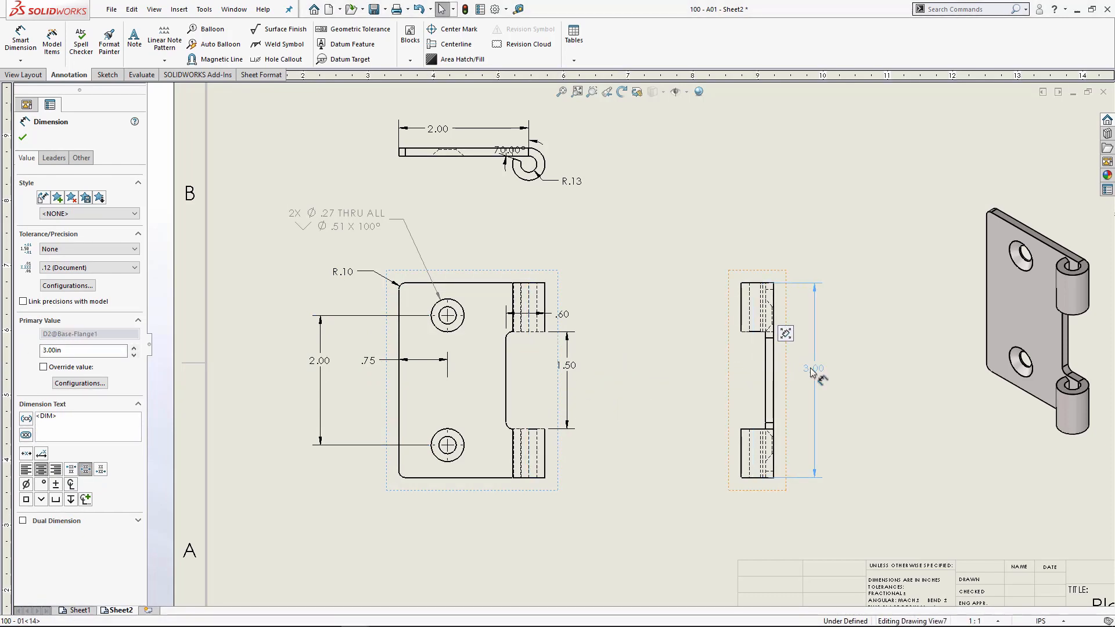
pyautogui.click(340, 93)
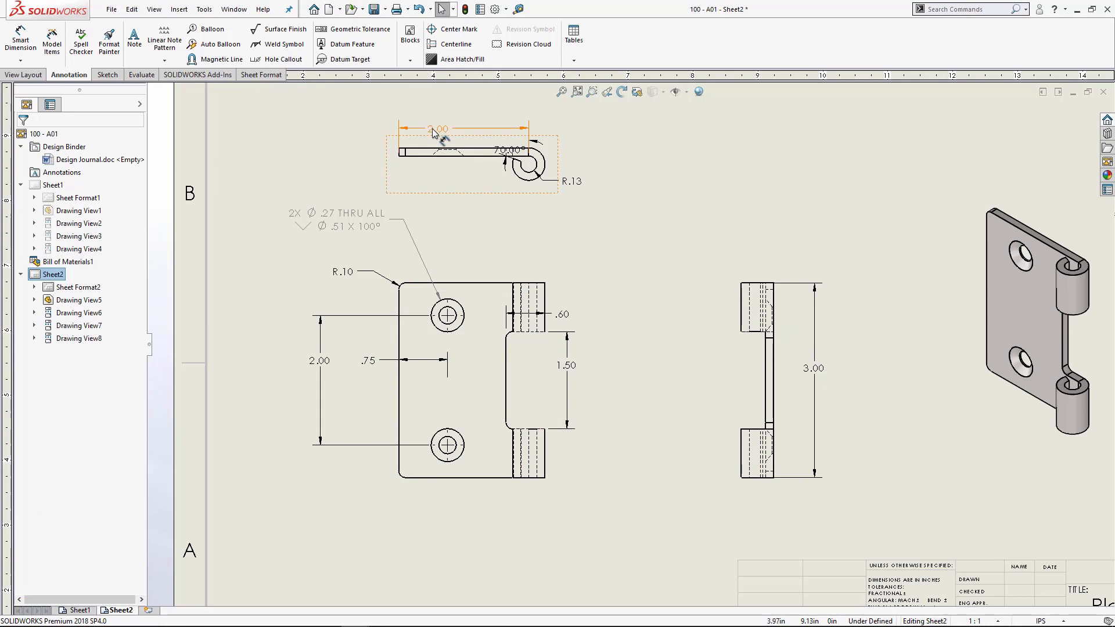
# Move the 2.00 length dimension below the leaf's upper projected view and the 70° angle dimension above it
pyautogui.moveTo(432, 133); pyautogui.dragTo(452, 202)
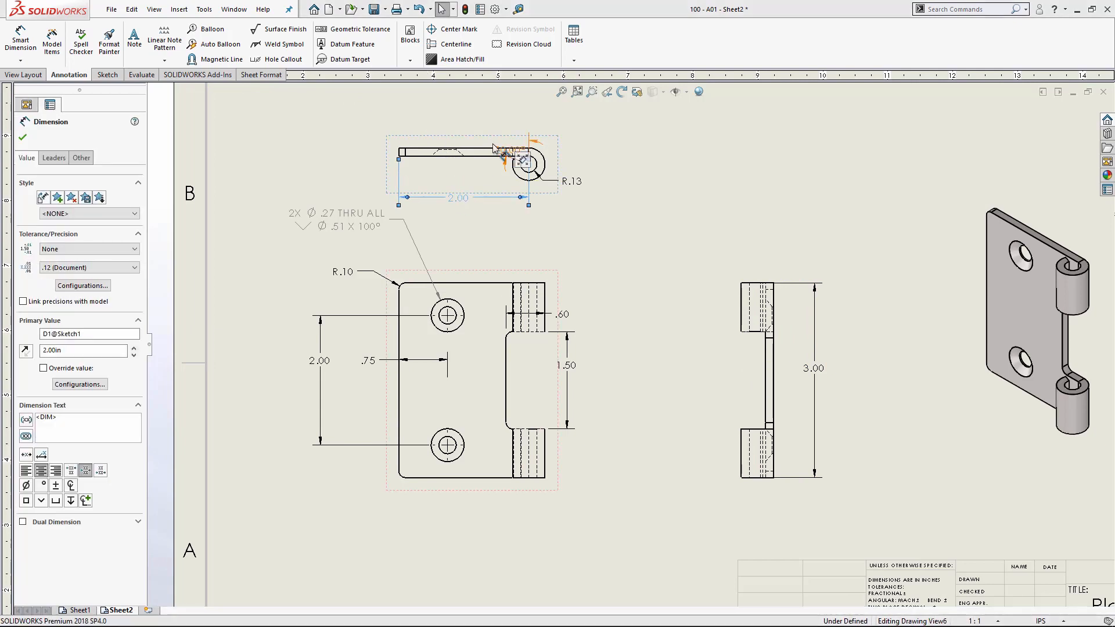
pyautogui.moveTo(503, 147)
pyautogui.mouseDown()
pyautogui.moveTo(501, 120)
pyautogui.moveTo(498, 128)
pyautogui.mouseUp()
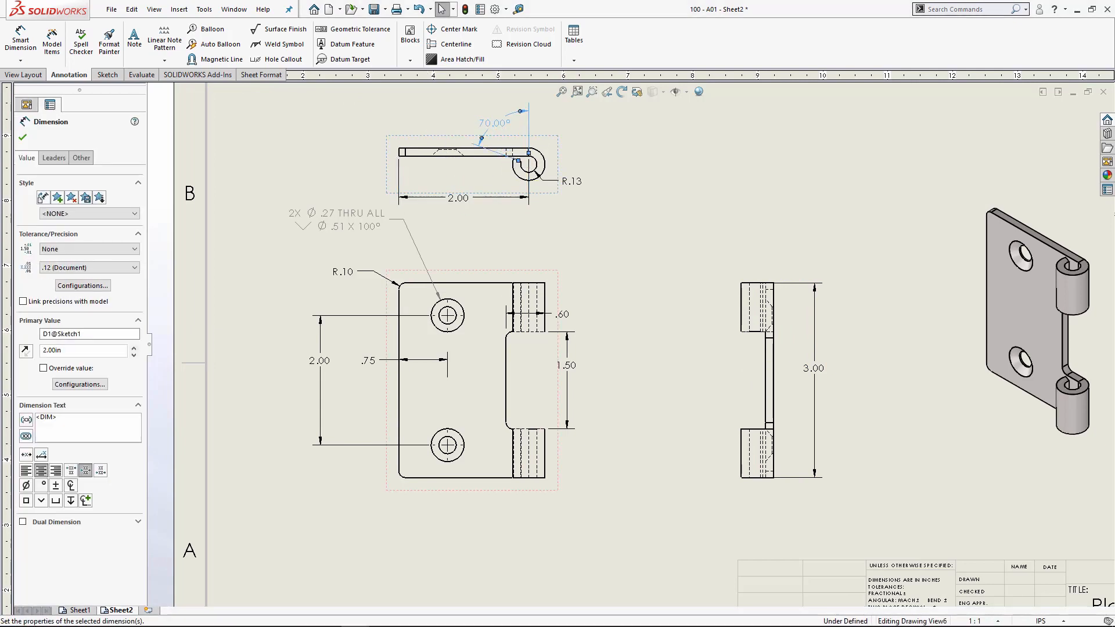
pyautogui.click(552, 123)
pyautogui.scroll(2, 669, 218)
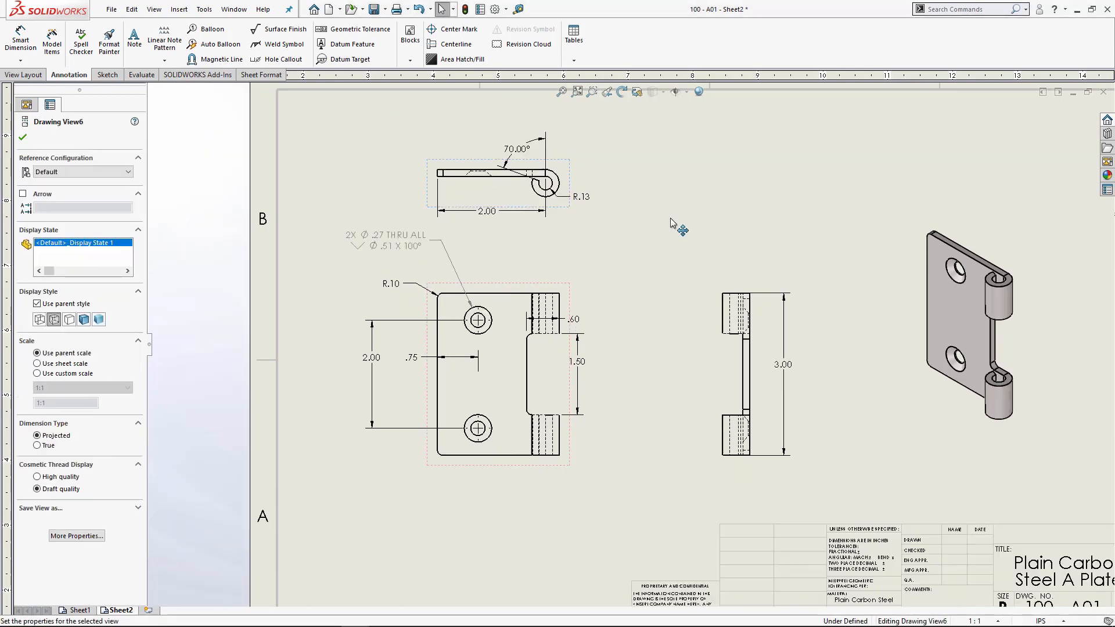
pyautogui.moveTo(662, 258)
pyautogui.keyDown('ctrl'); pyautogui.mouseDown(button='middle')
pyautogui.moveTo(563, 226)
pyautogui.moveTo(567, 244)
pyautogui.mouseUp(button='middle'); pyautogui.keyUp('ctrl')
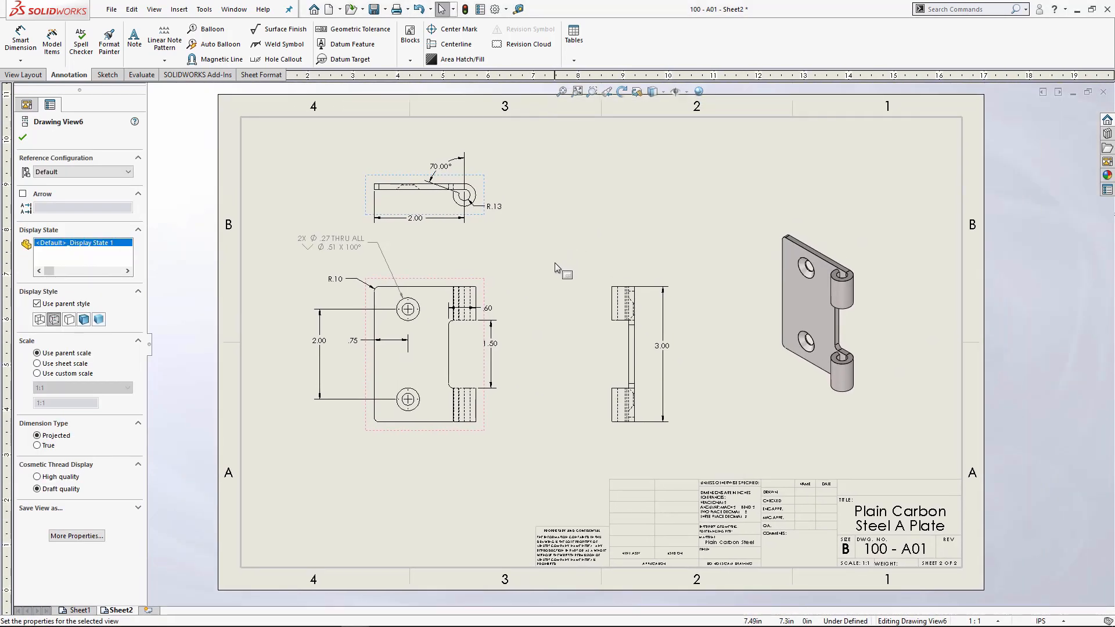
pyautogui.click(555, 261)
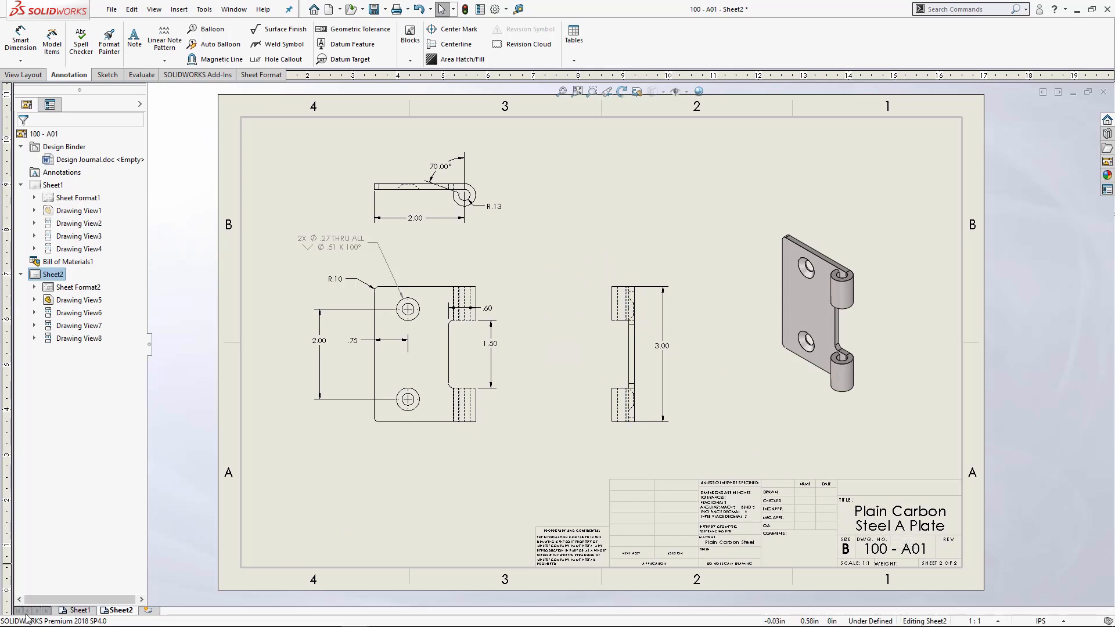
# Return to Sheet1 with the hinge assembly views and bill of materials
pyautogui.click(75, 610)
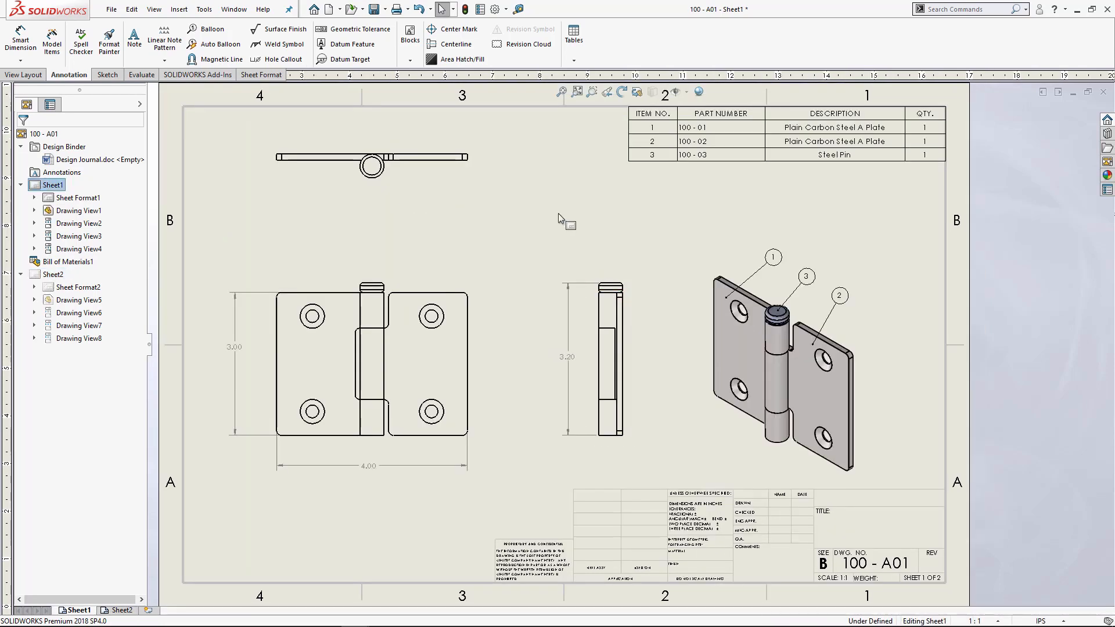